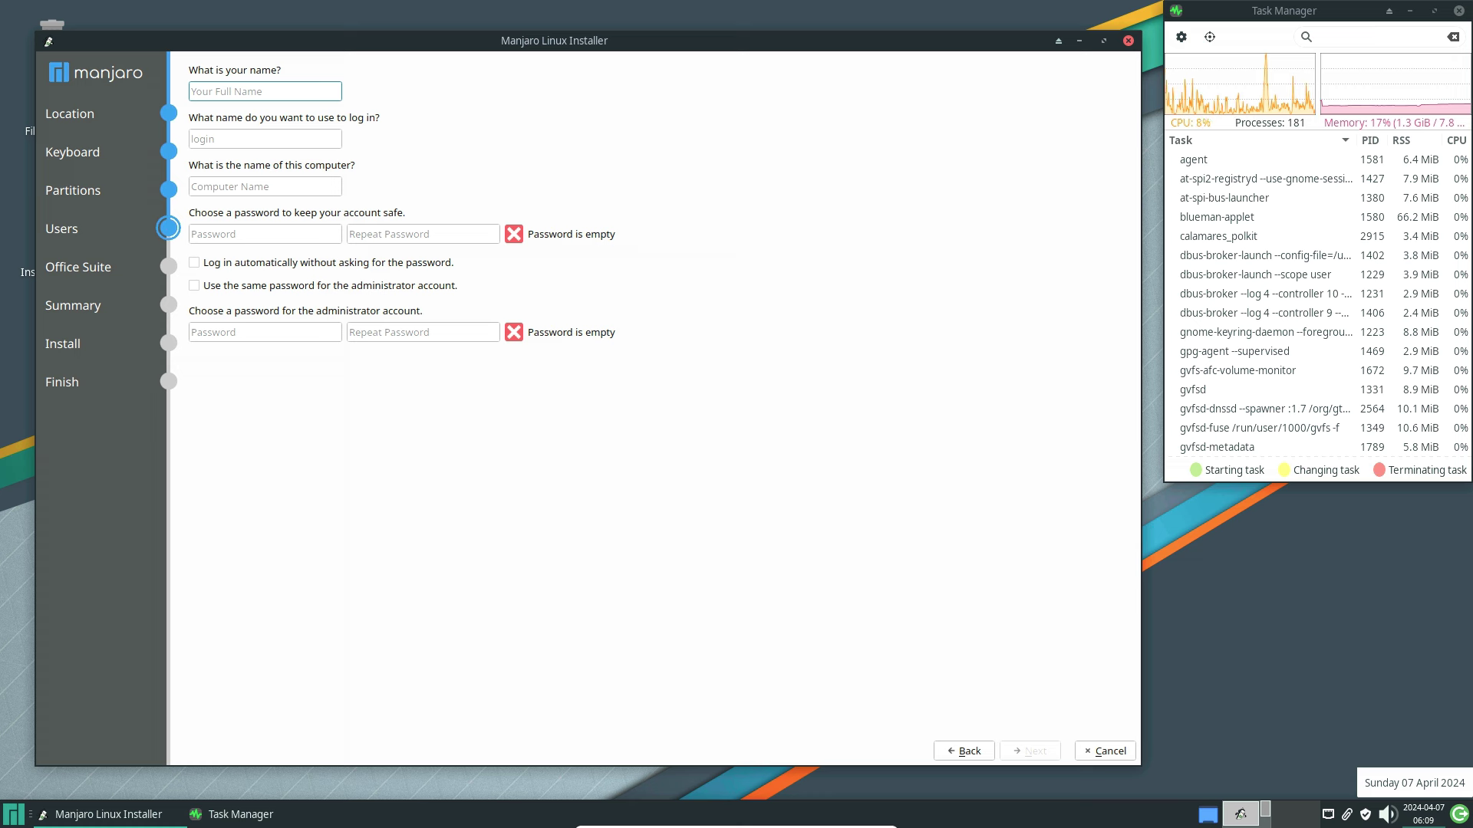
- Enable automatic login without asking for the password and reuse the same password for the administrator account
{"action": "left_click", "coordinate": [386, 486]}
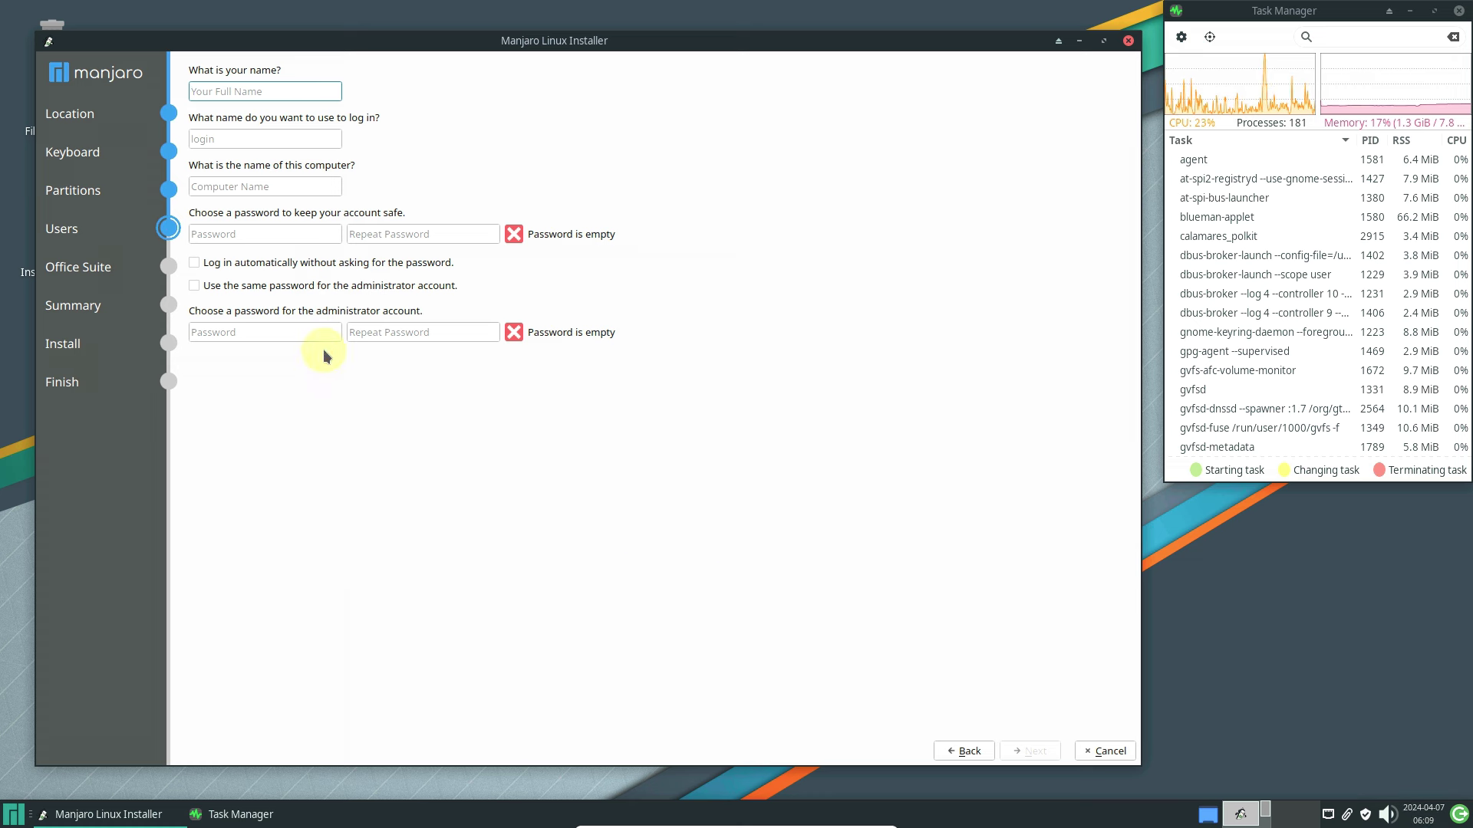
{"action": "left_click", "coordinate": [289, 289]}
{"action": "left_click", "coordinate": [282, 263]}
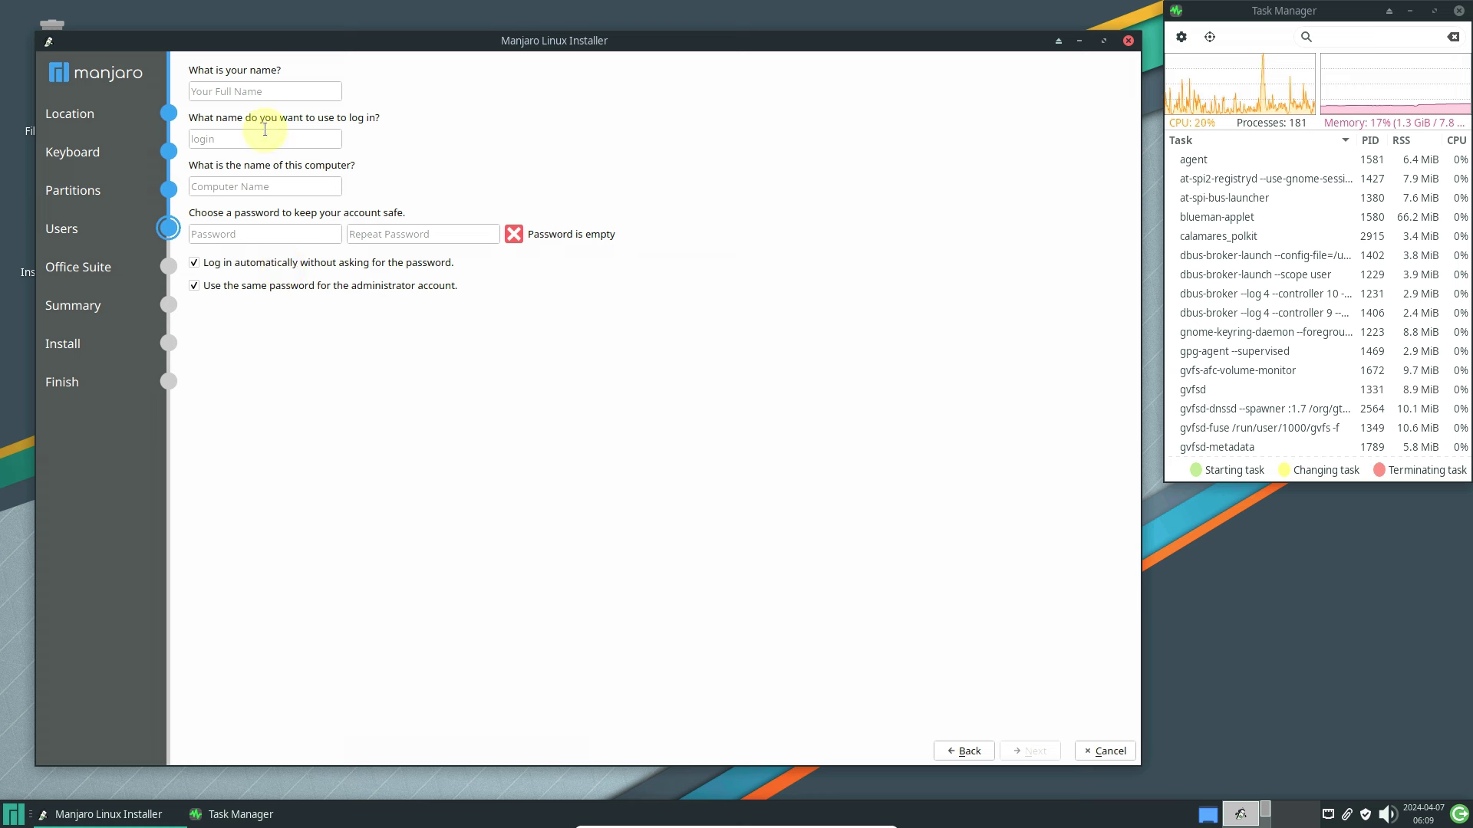
- Set the full name to 9to5linux and the login name to runboxing, and shorten the computer name to 9to5linux
{"action": "type", "text": "9to5linux"}
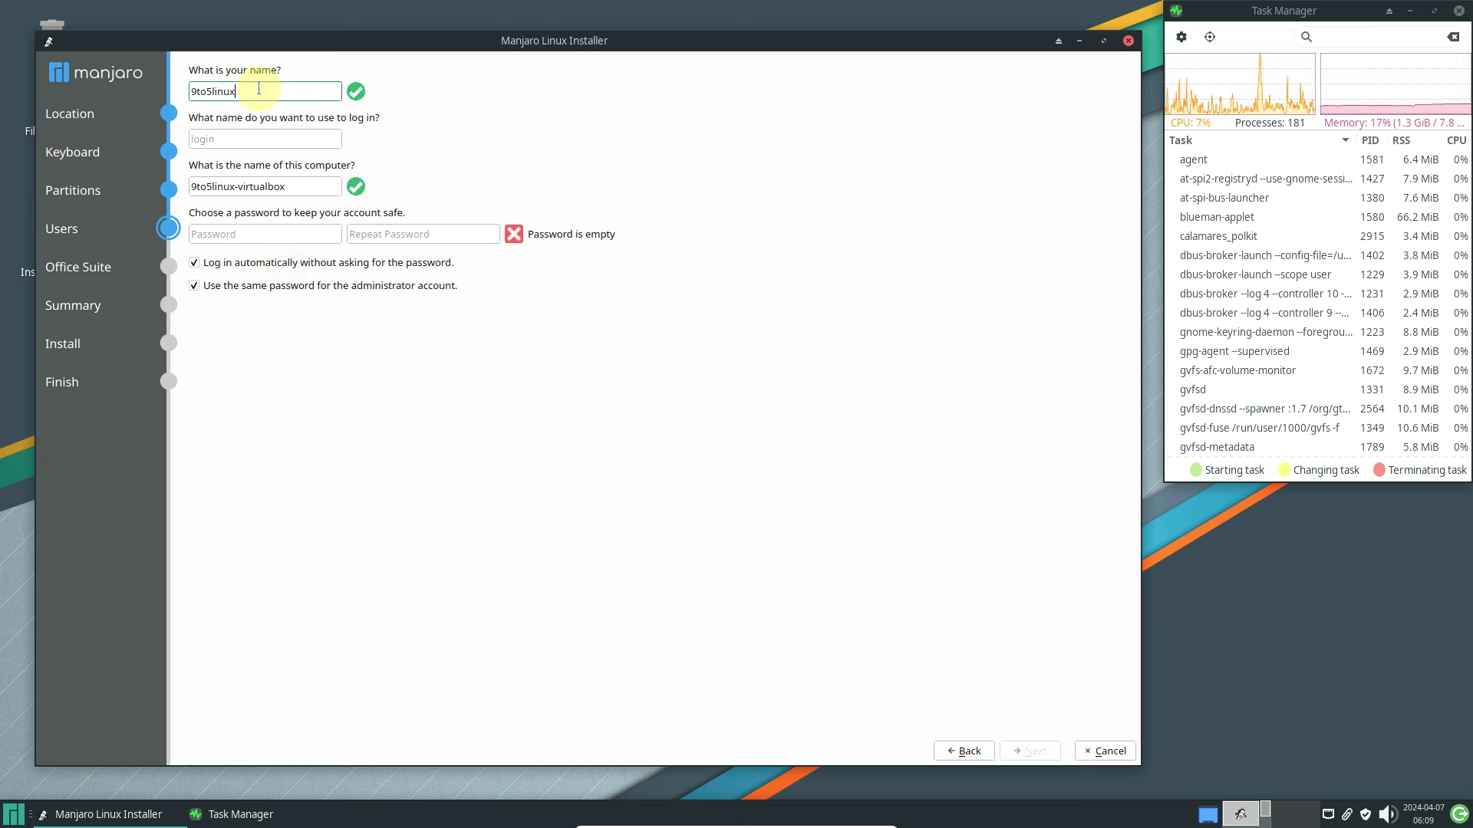
{"action": "left_click", "coordinate": [229, 135]}
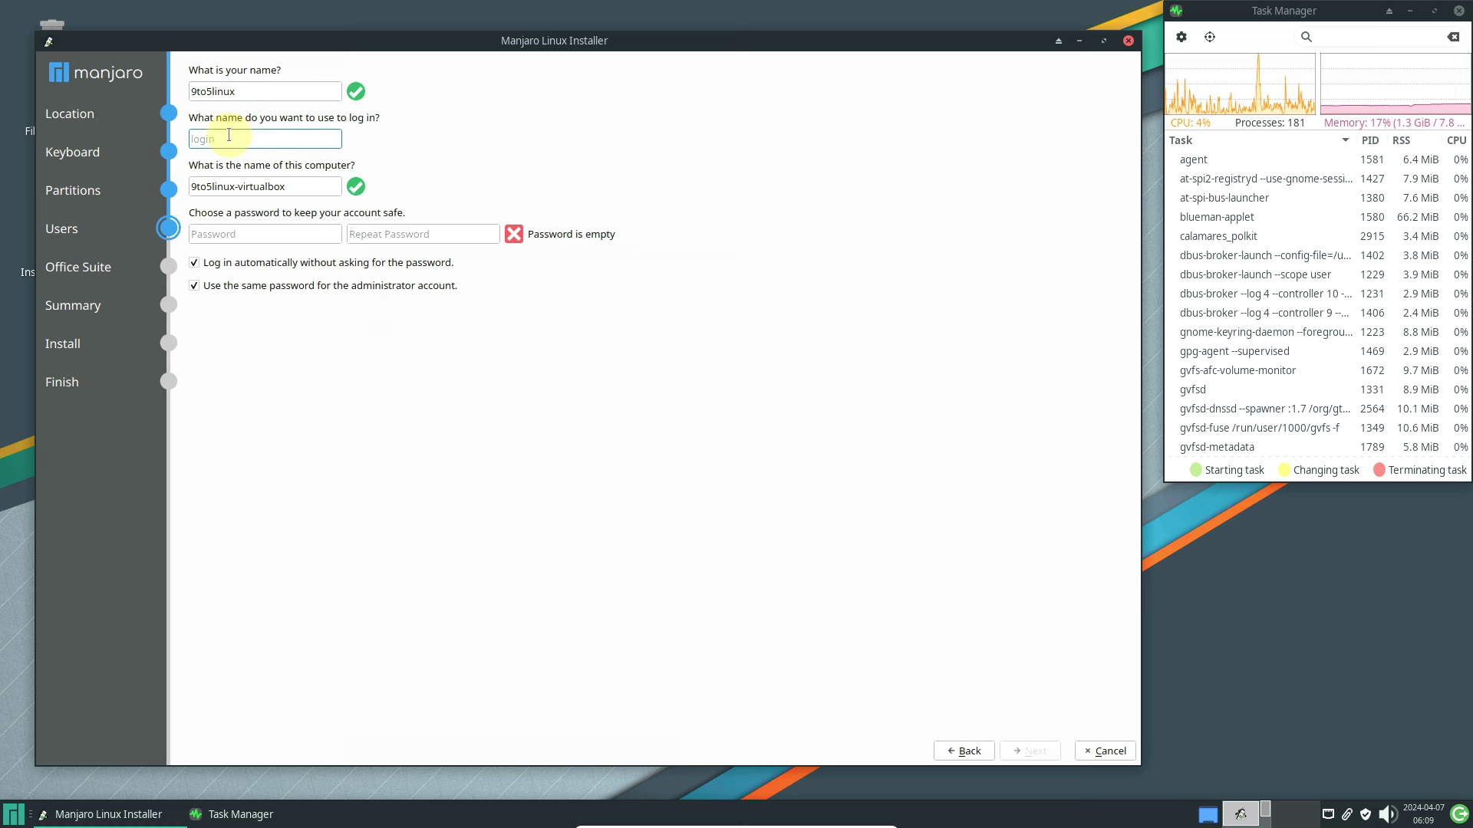
{"action": "type", "text": "runboxing"}
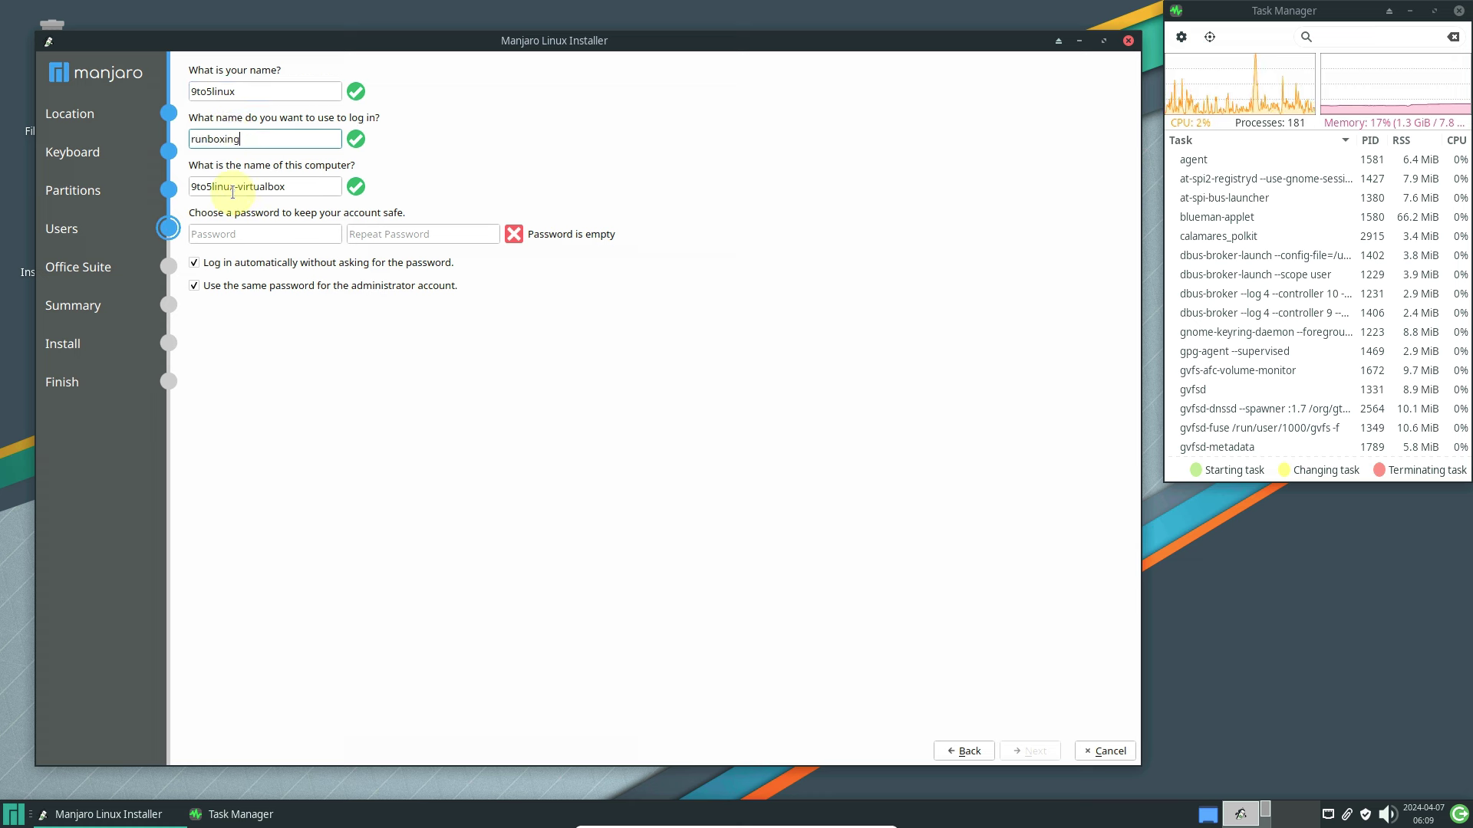
{"action": "left_click_drag", "start_coordinate": [234, 188], "coordinate": [370, 217]}
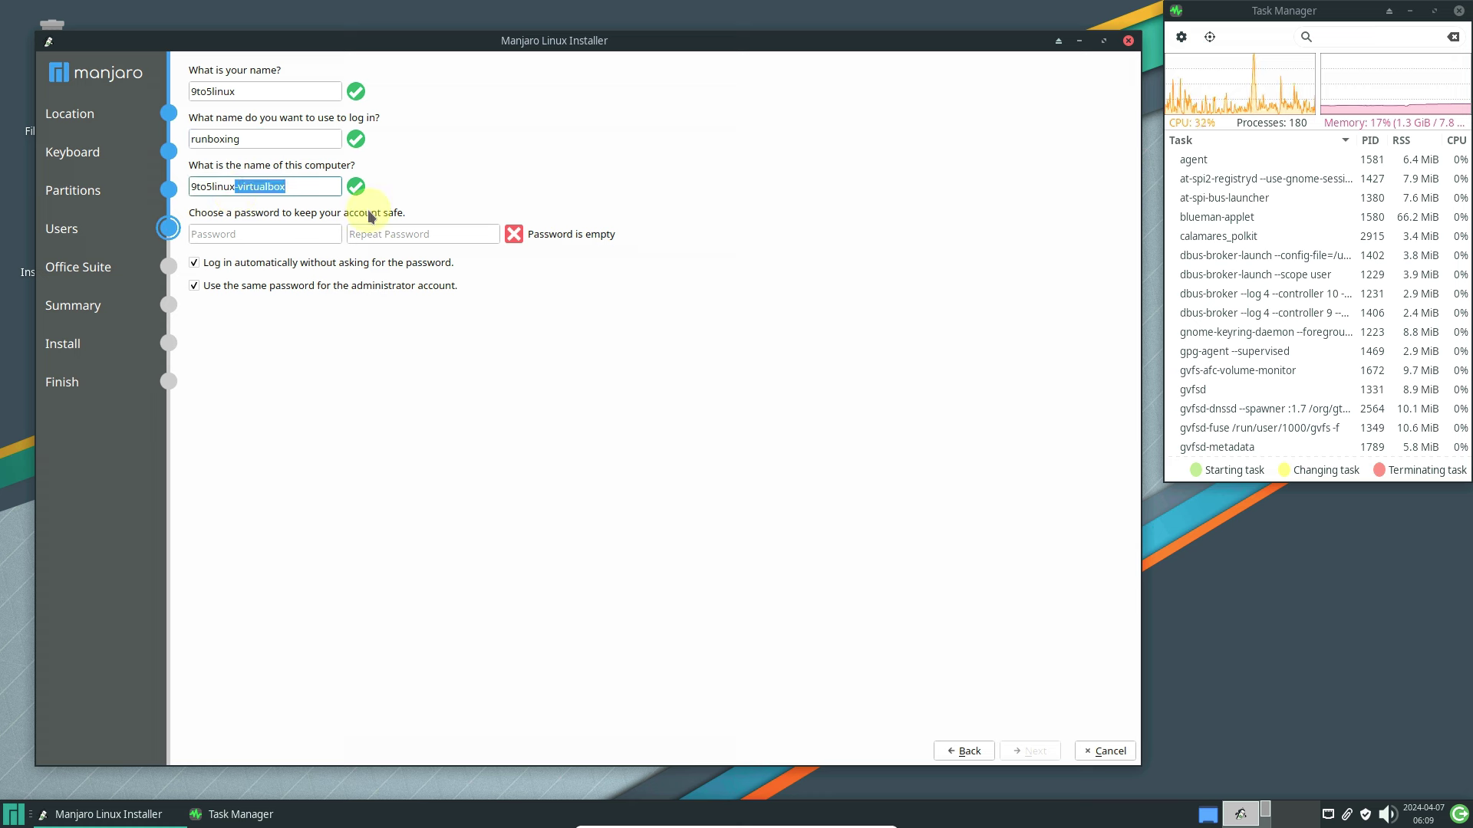
- Enter and repeat the account password, and continue to the office suite selection
{"action": "left_click", "coordinate": [278, 233]}
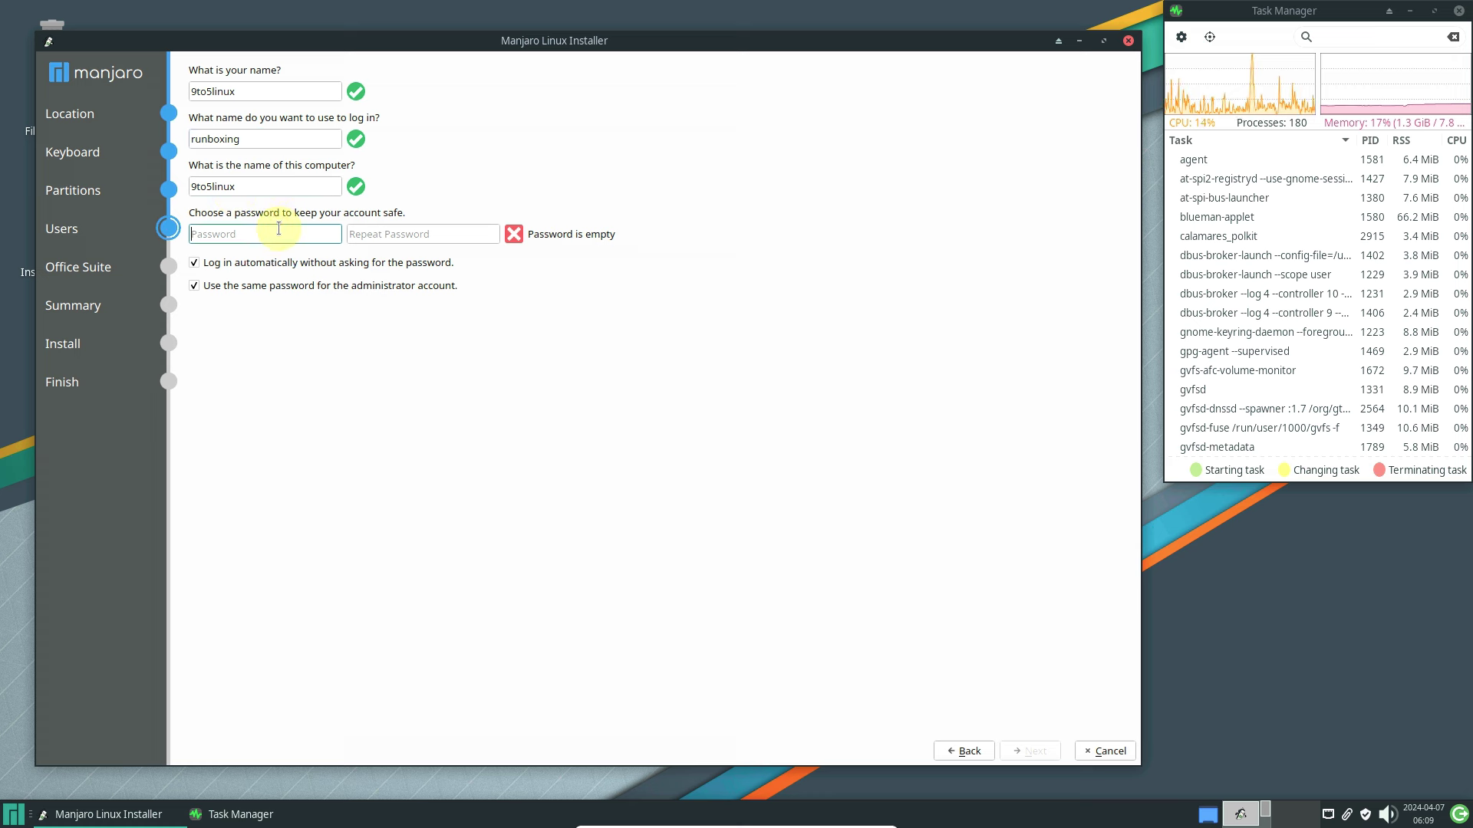
{"action": "type", "text": "****"}
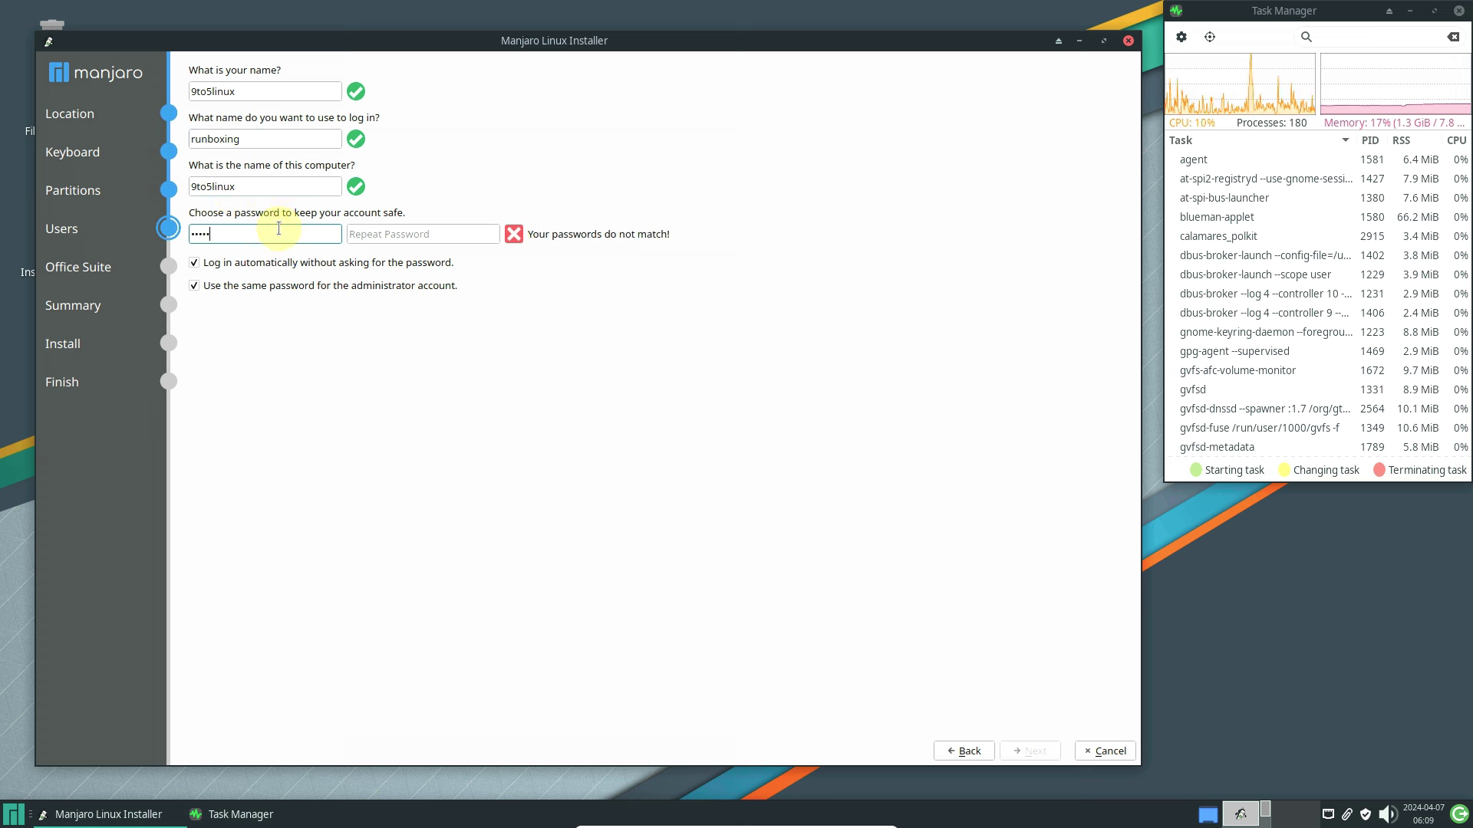
{"action": "left_click", "coordinate": [366, 228]}
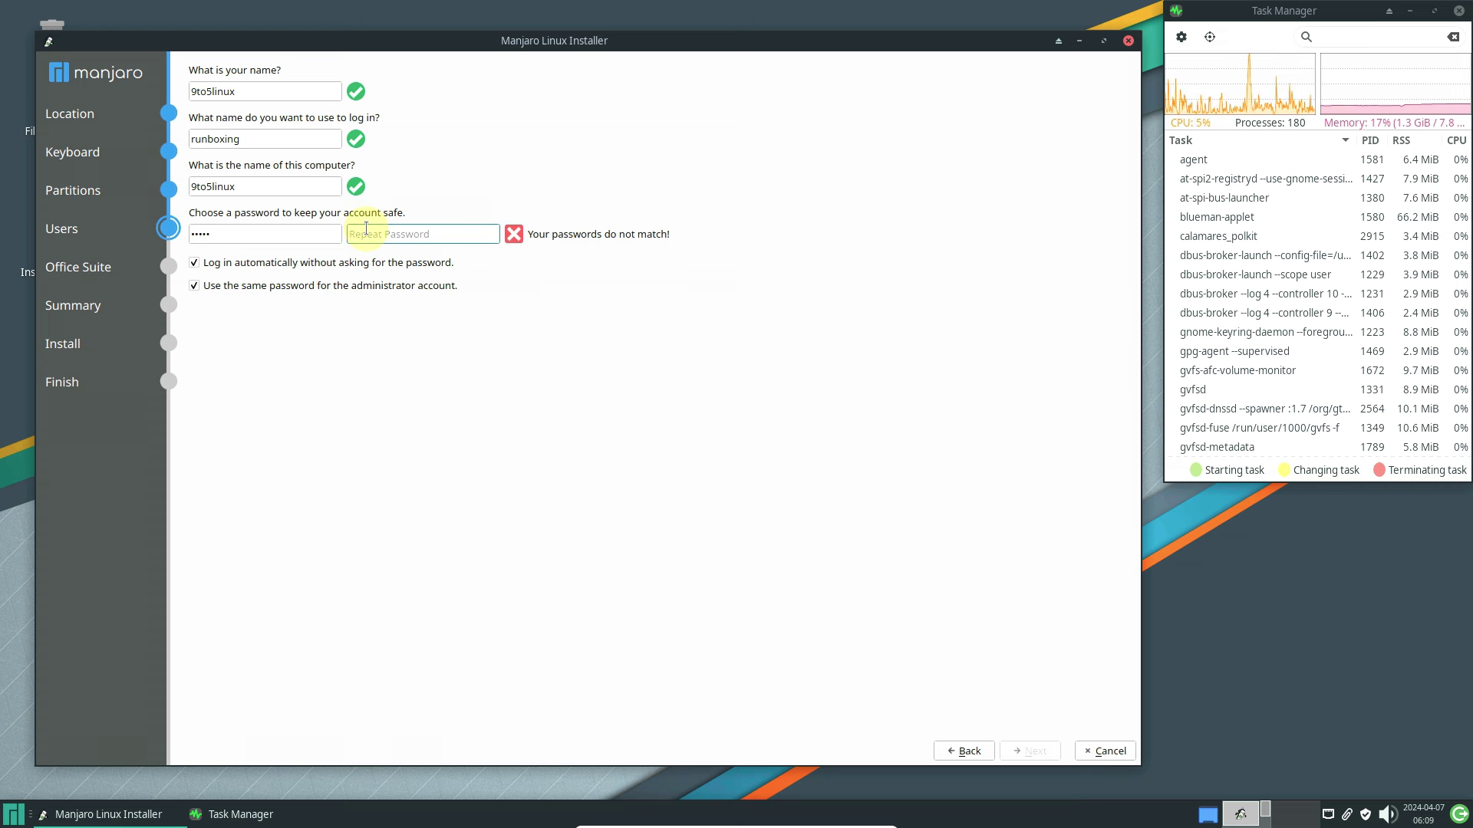
{"action": "type", "text": "*****"}
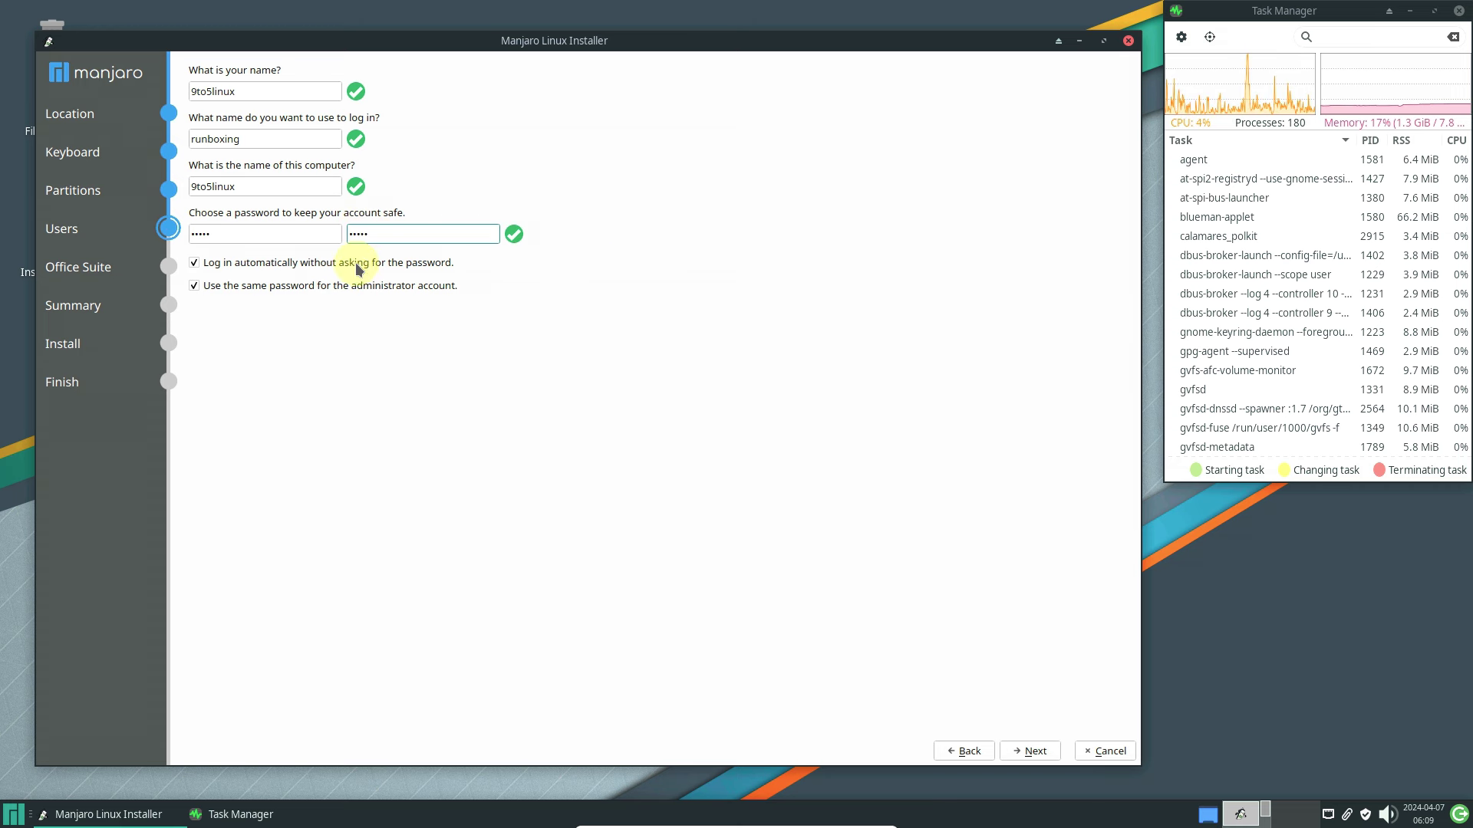
{"action": "left_click", "coordinate": [1022, 753]}
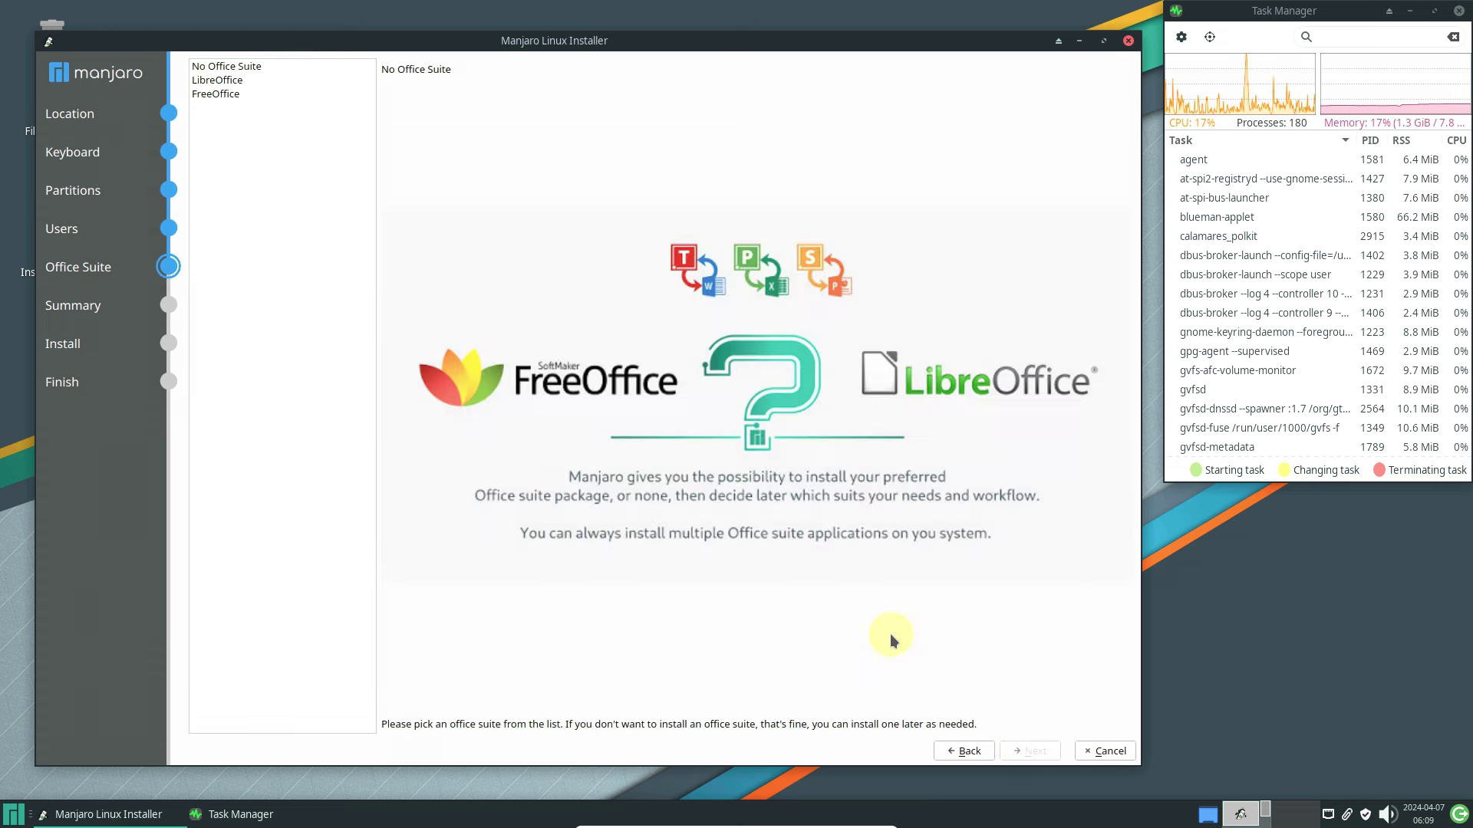
- Choose LibreOffice as the office suite after viewing the FreeOffice option, and continue to the installation summary
{"action": "left_click", "coordinate": [227, 79]}
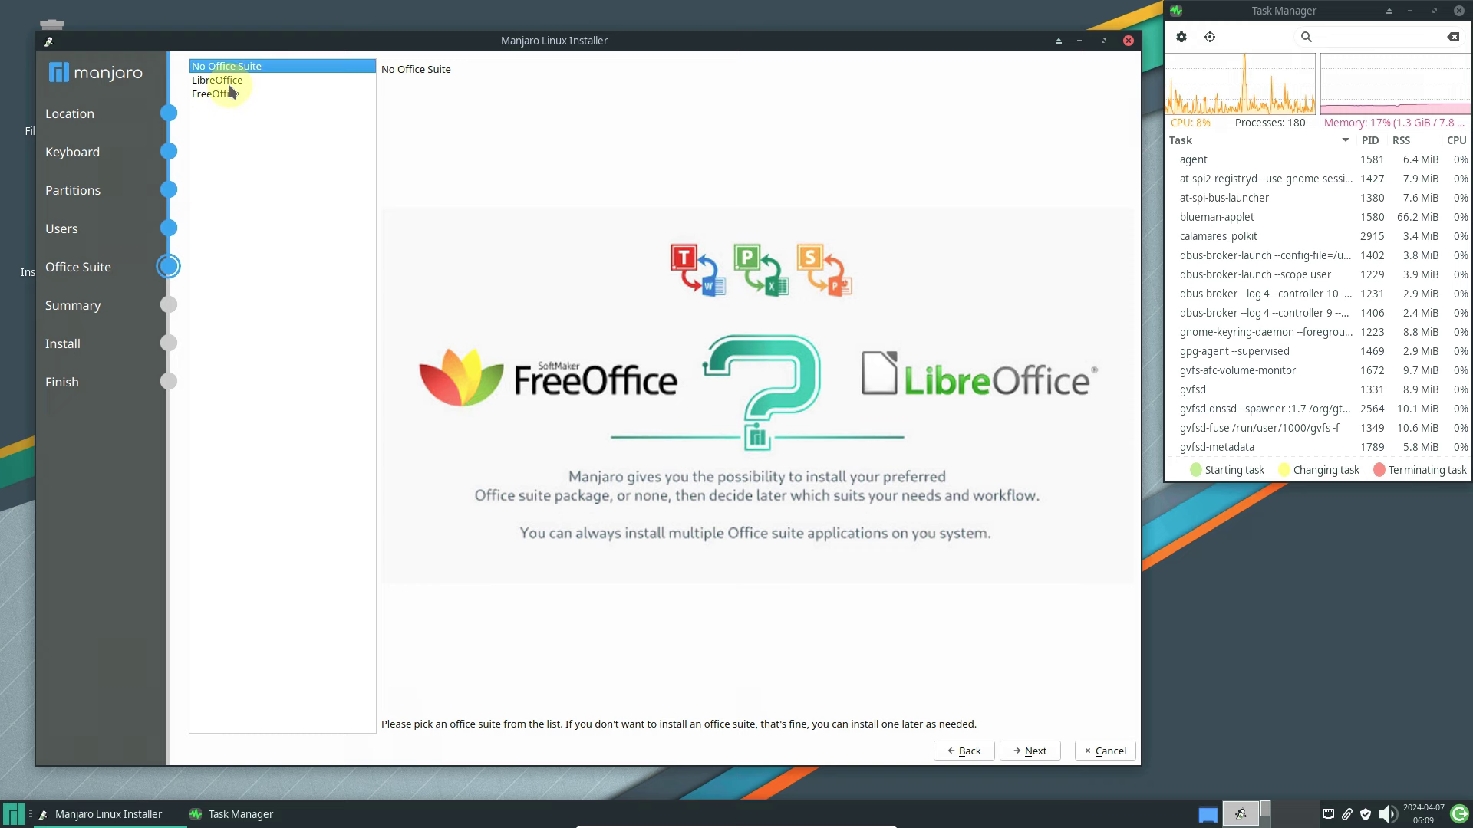
{"action": "left_click", "coordinate": [230, 94]}
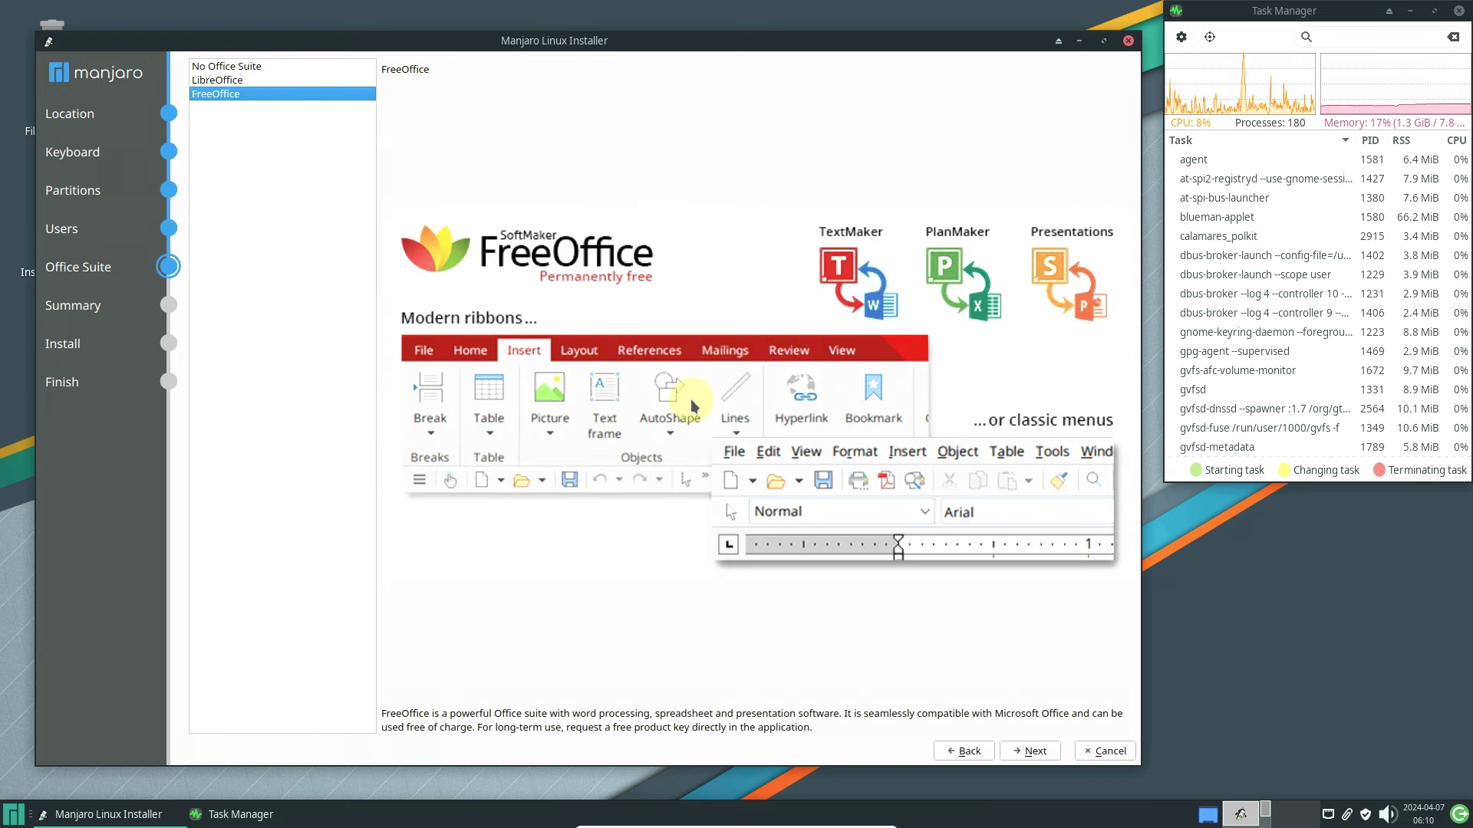
{"action": "left_click", "coordinate": [318, 82]}
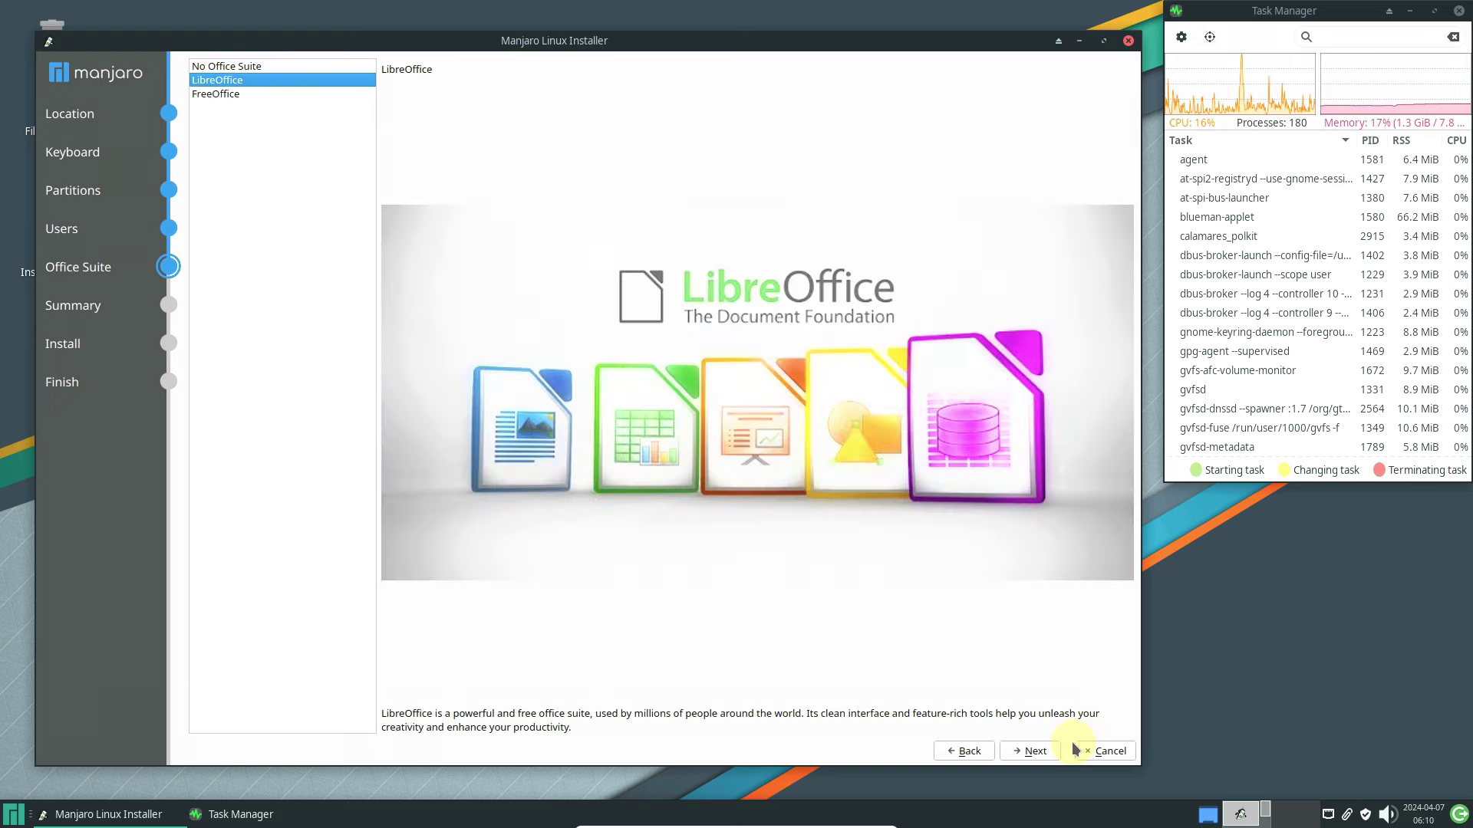
{"action": "left_click", "coordinate": [1032, 750]}
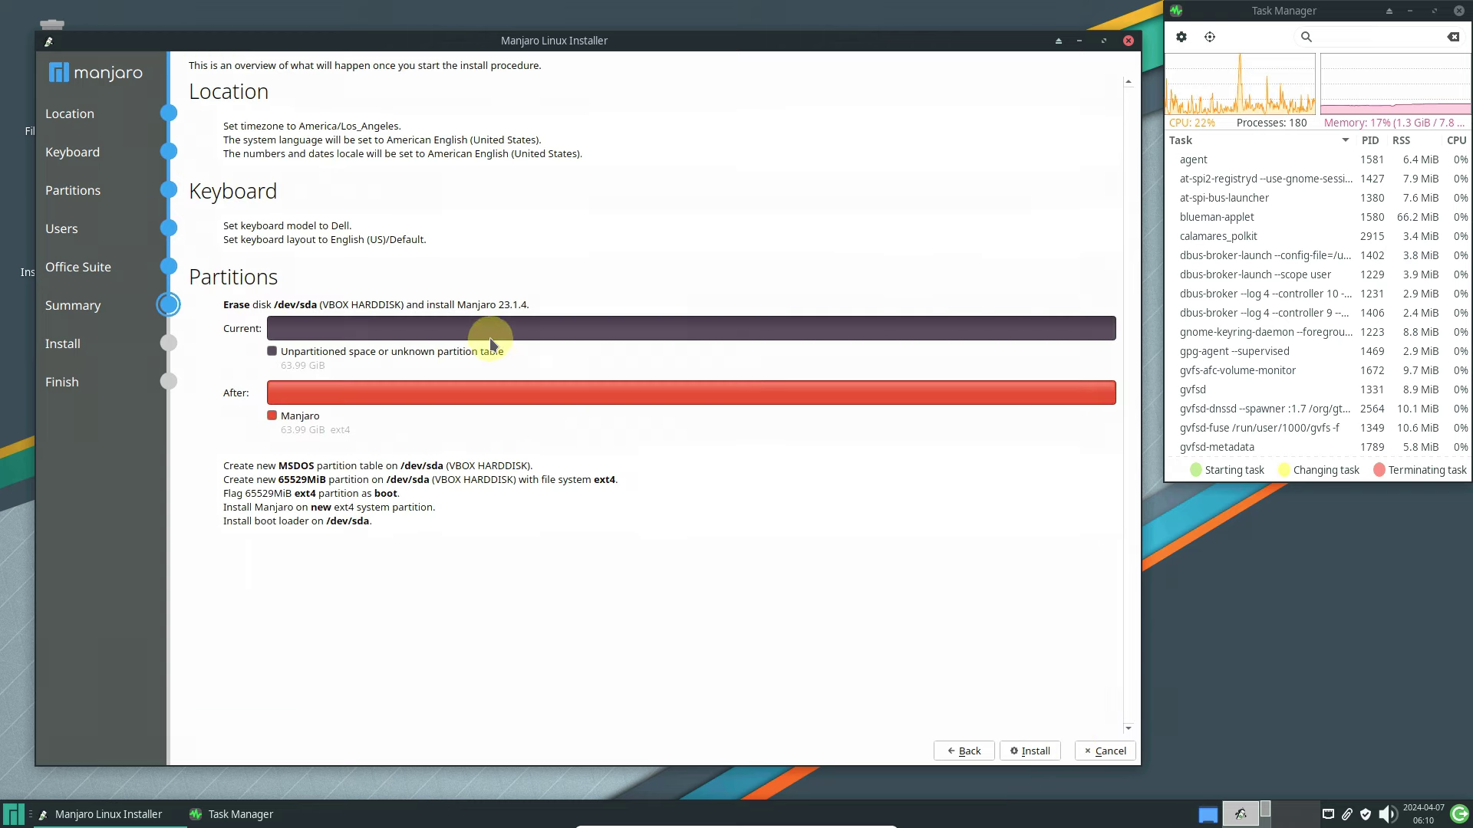
- Cancel the Manjaro installation and confirm quitting the installer
{"action": "left_click", "coordinate": [1099, 751]}
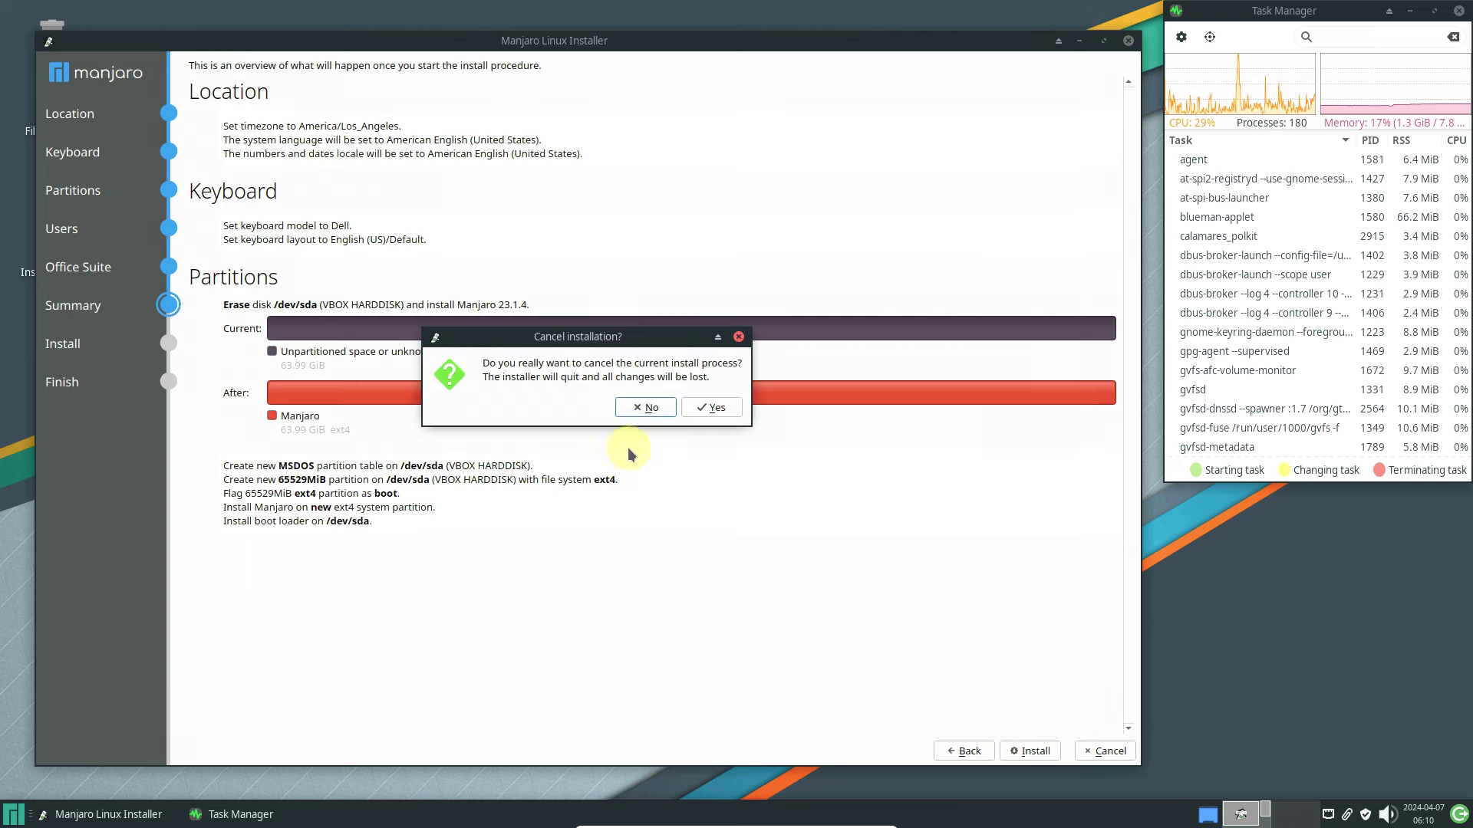
{"action": "left_click", "coordinate": [700, 410]}
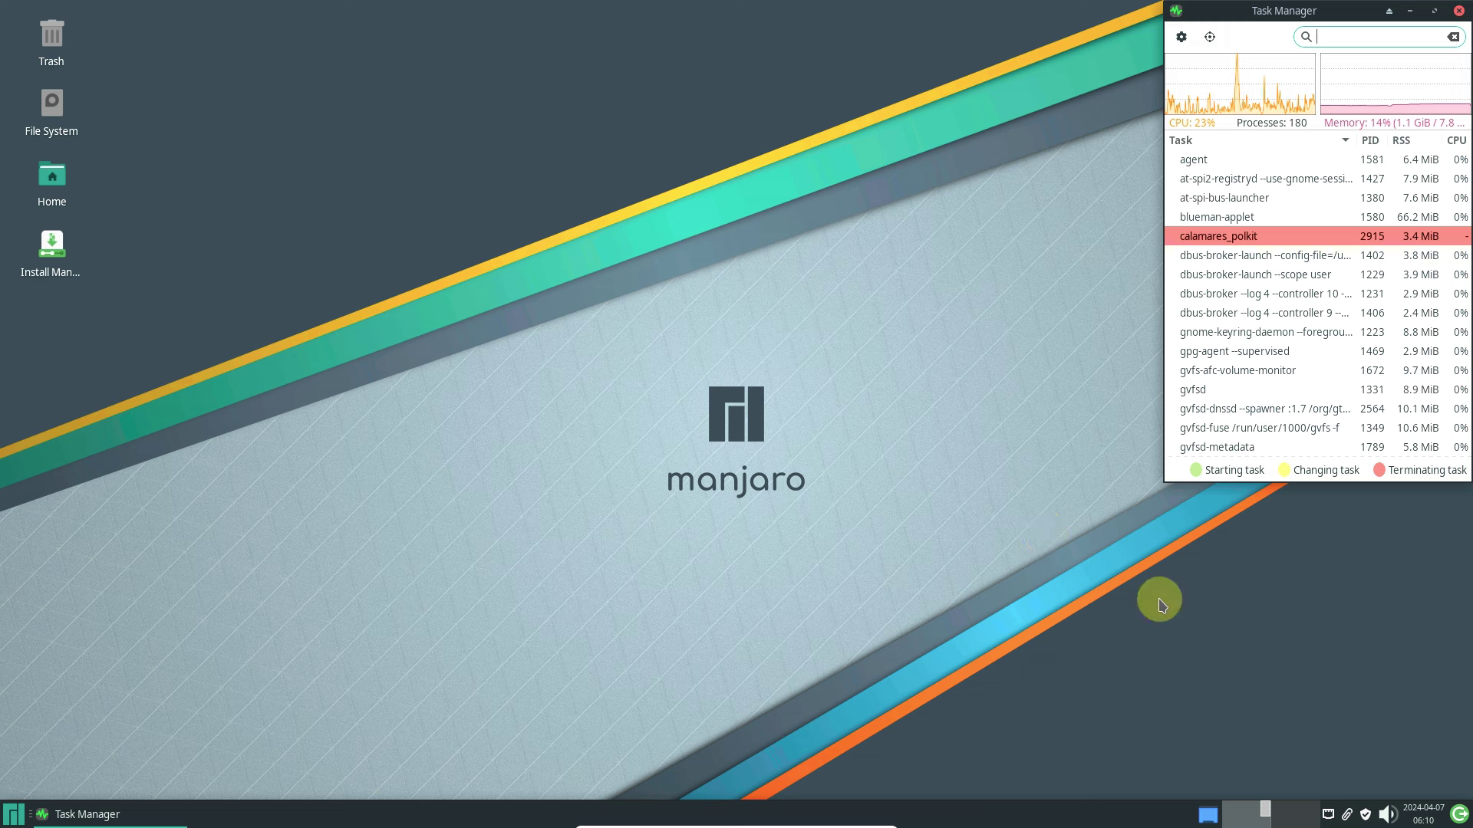
- Check the pop-ups of the clock and the volume control in the system tray
{"action": "left_click", "coordinate": [1410, 816]}
{"action": "left_click", "coordinate": [1406, 818]}
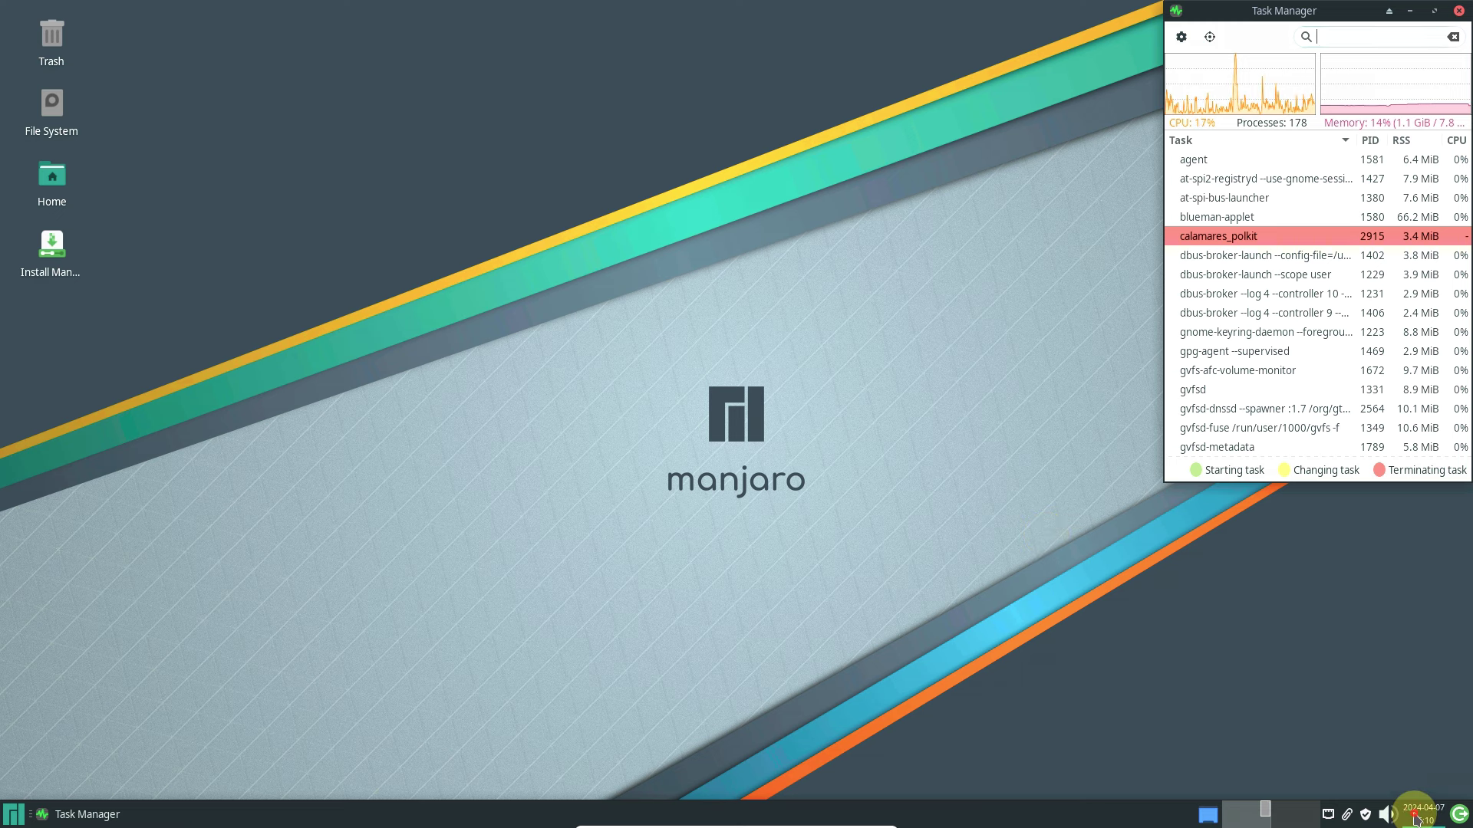
{"action": "left_click", "coordinate": [1388, 815]}
{"action": "left_click", "coordinate": [1377, 812]}
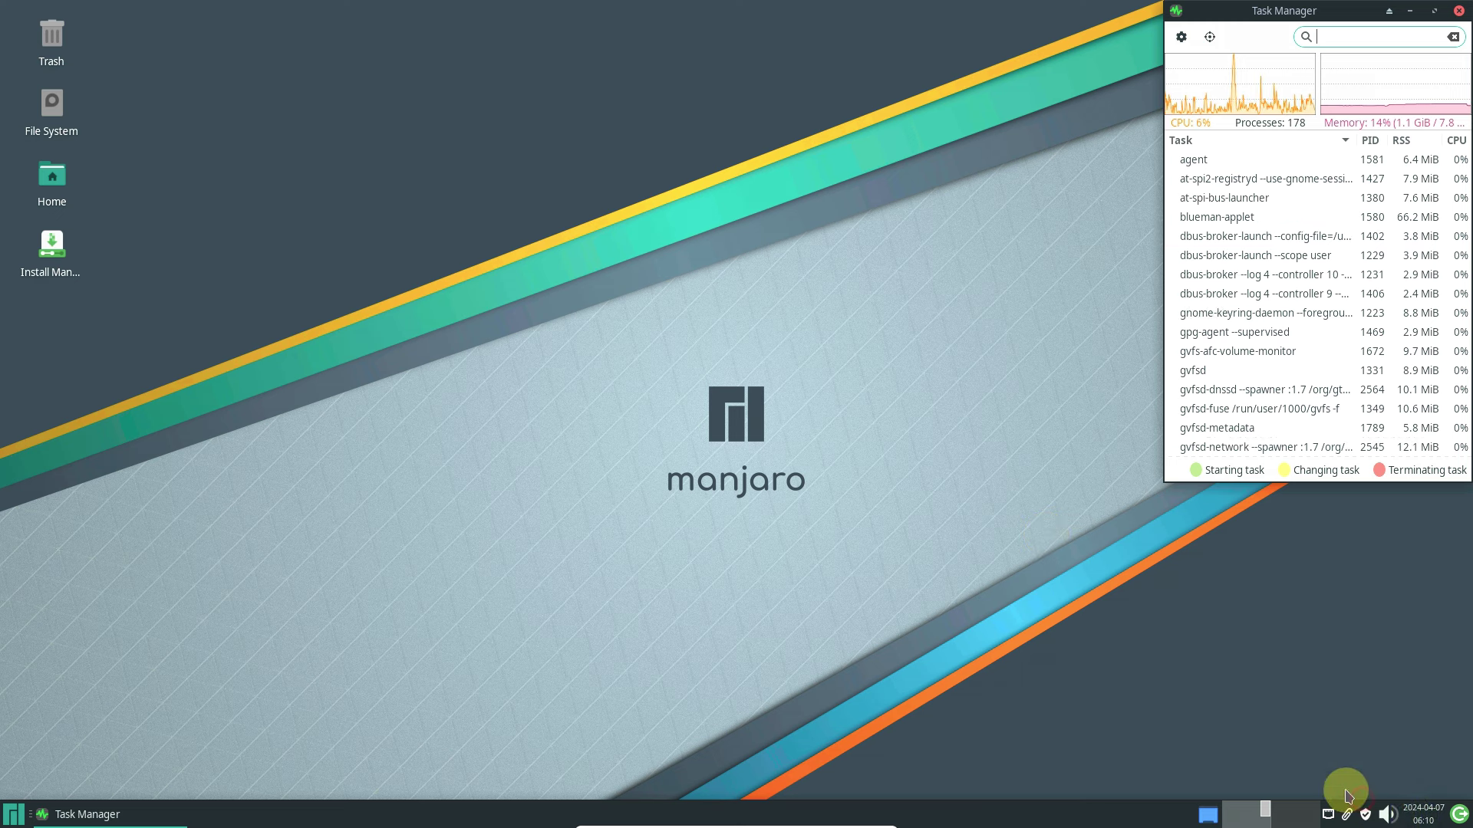
{"action": "left_click", "coordinate": [1381, 813]}
{"action": "left_click", "coordinate": [1378, 815]}
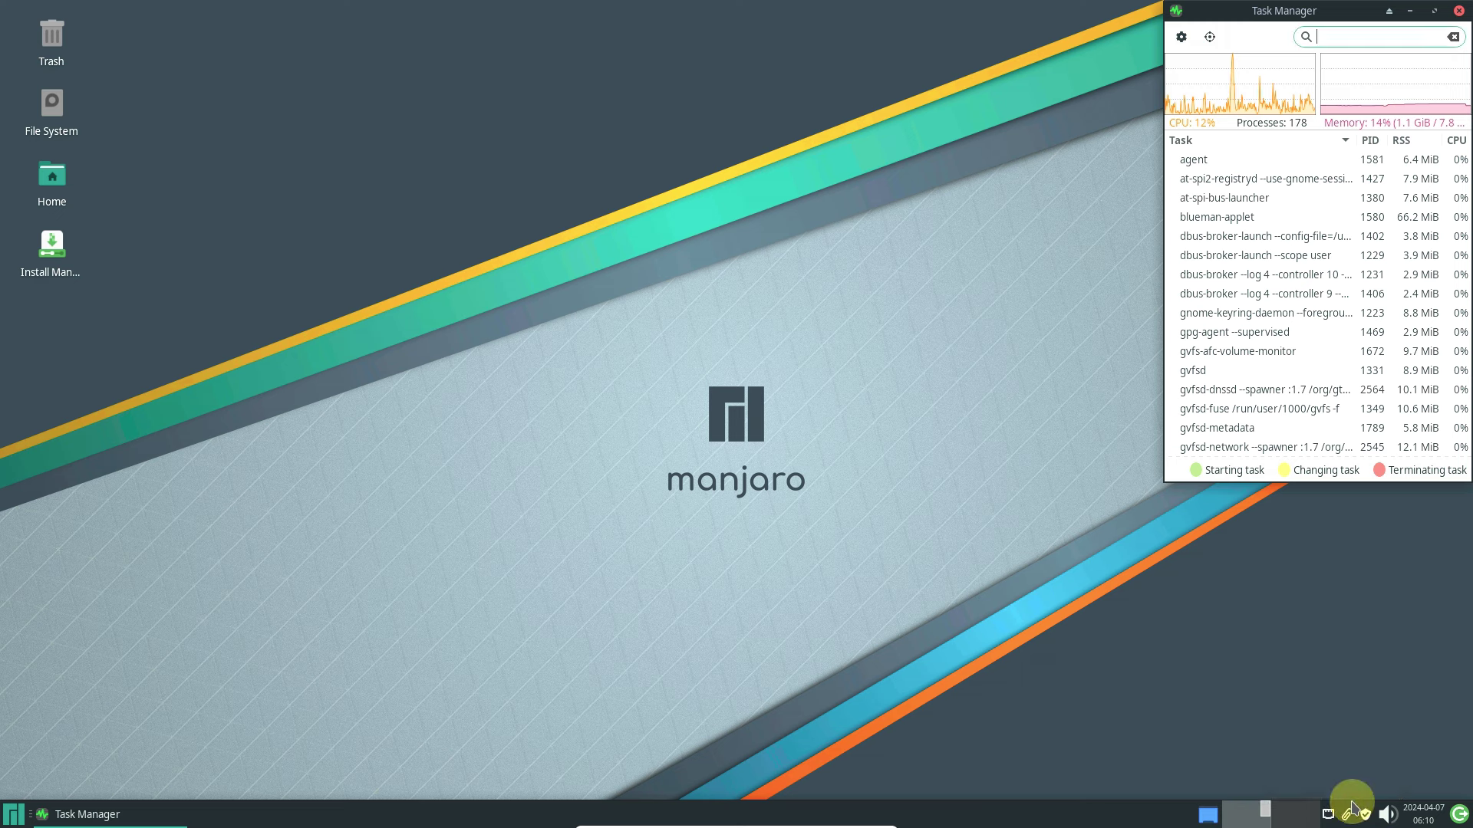
- Open the Volume Control mixer and the Package Manager from the system tray
{"action": "left_click", "coordinate": [1381, 814]}
{"action": "left_click", "coordinate": [1277, 780]}
{"action": "right_click", "coordinate": [1366, 817]}
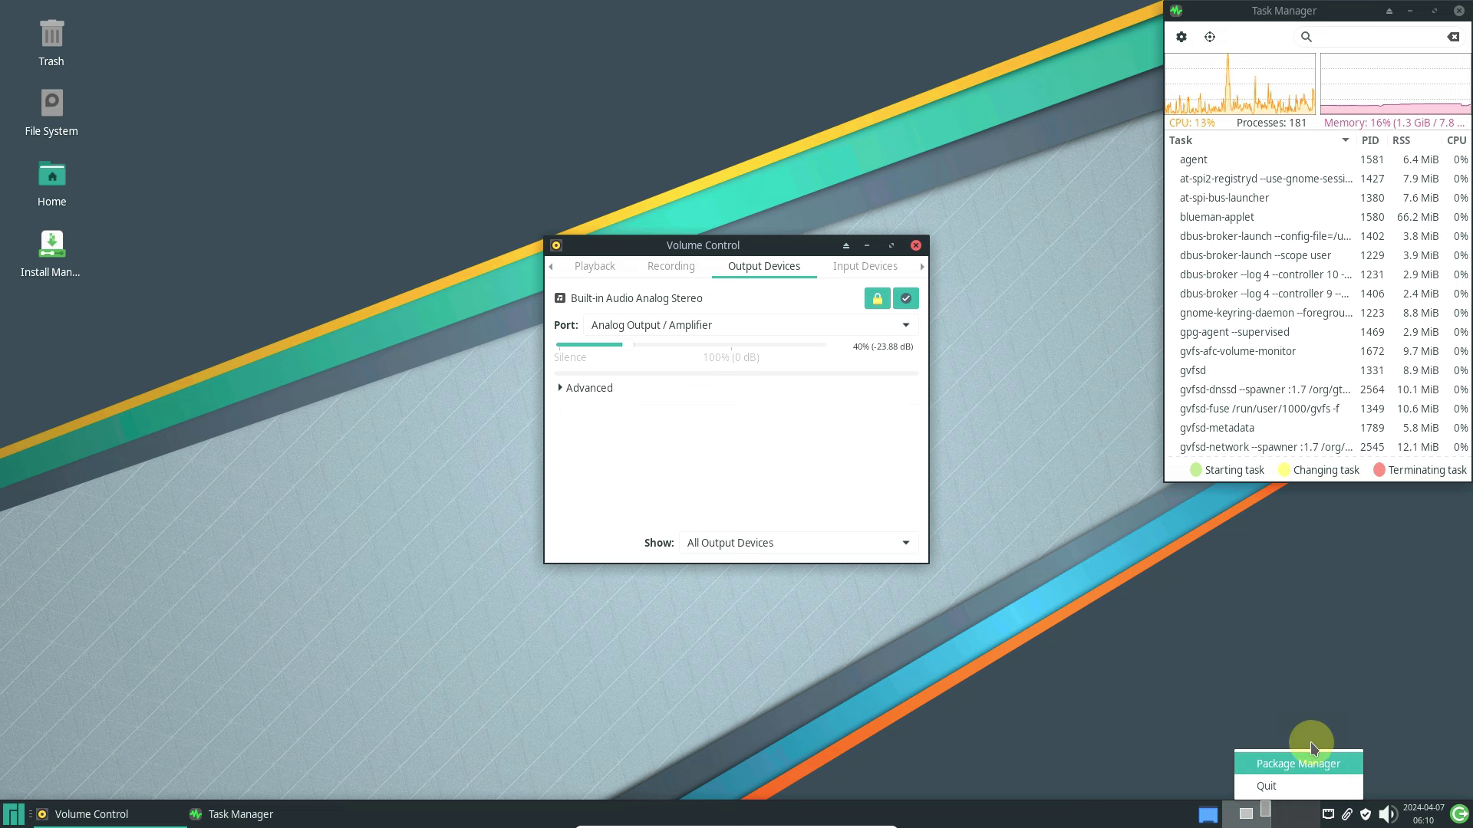
{"action": "left_click", "coordinate": [1277, 667]}
- View the clipboard history options and the wired network connection options in the system tray, and dismiss both
{"action": "left_click", "coordinate": [1346, 814]}
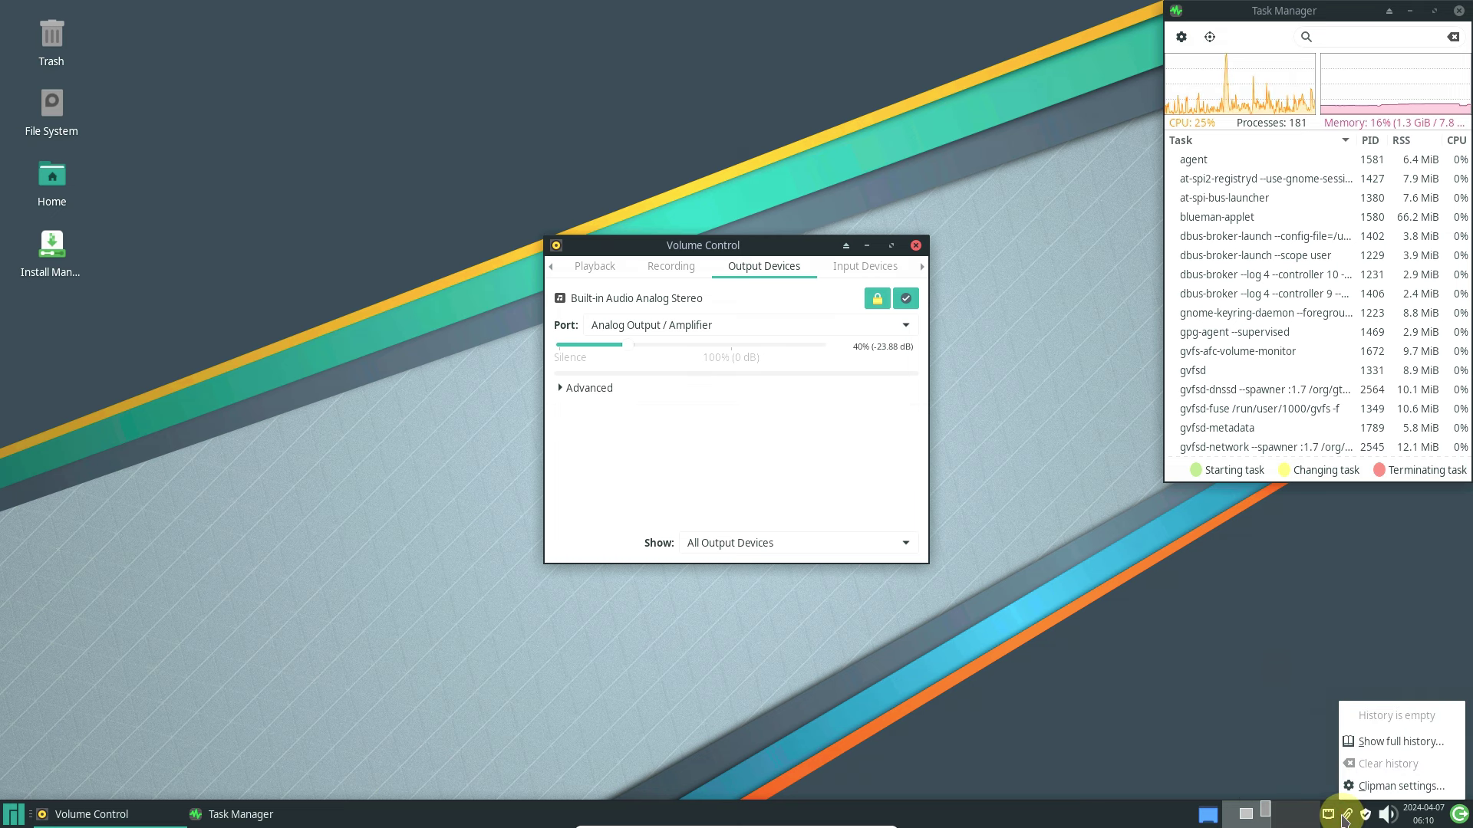
{"action": "left_click", "coordinate": [1347, 818]}
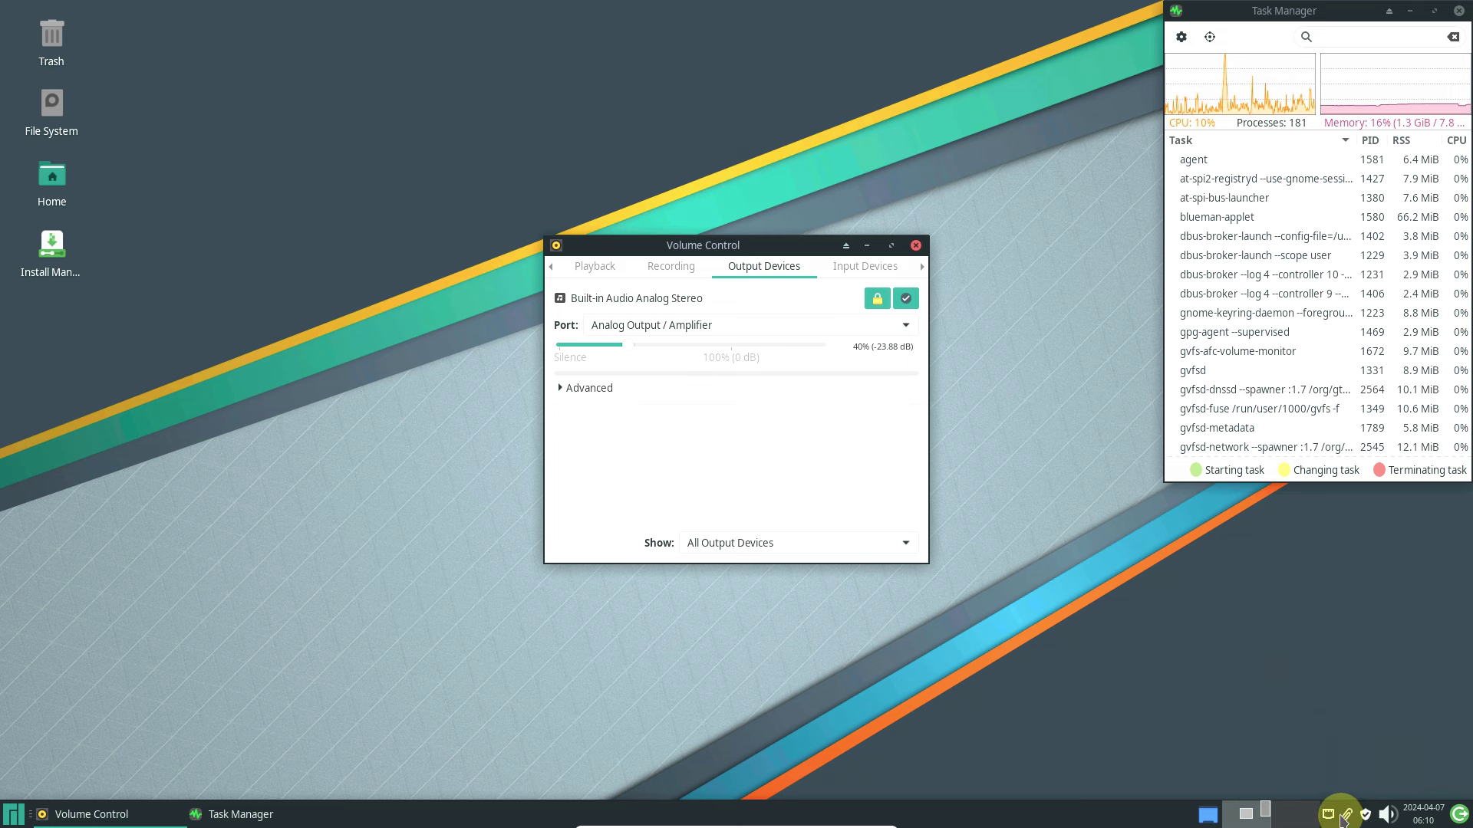
{"action": "left_click", "coordinate": [1333, 820]}
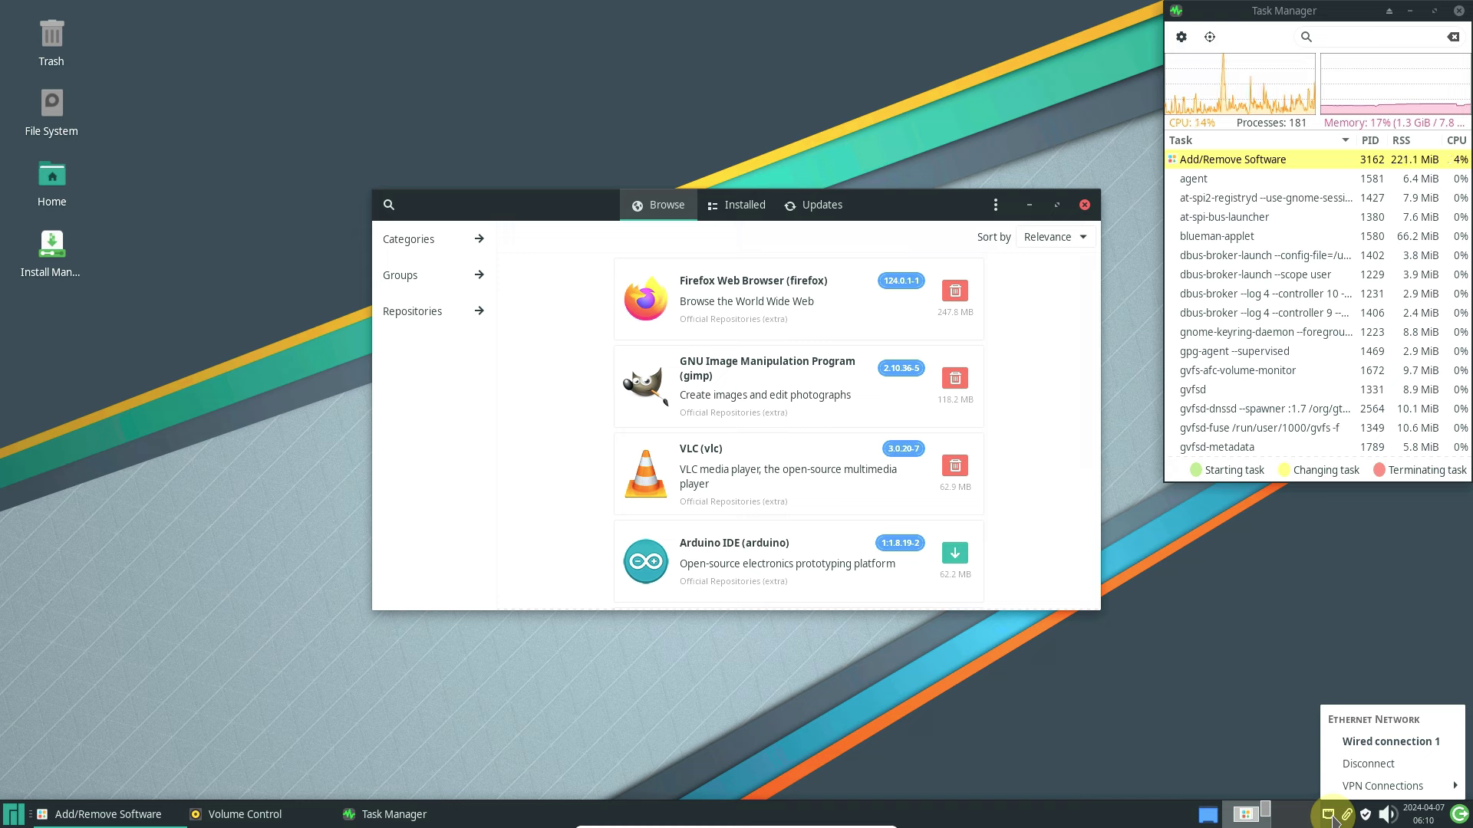
{"action": "left_click", "coordinate": [1333, 819]}
- View the version information for xfce4-panel and close it
{"action": "right_click", "coordinate": [1166, 807]}
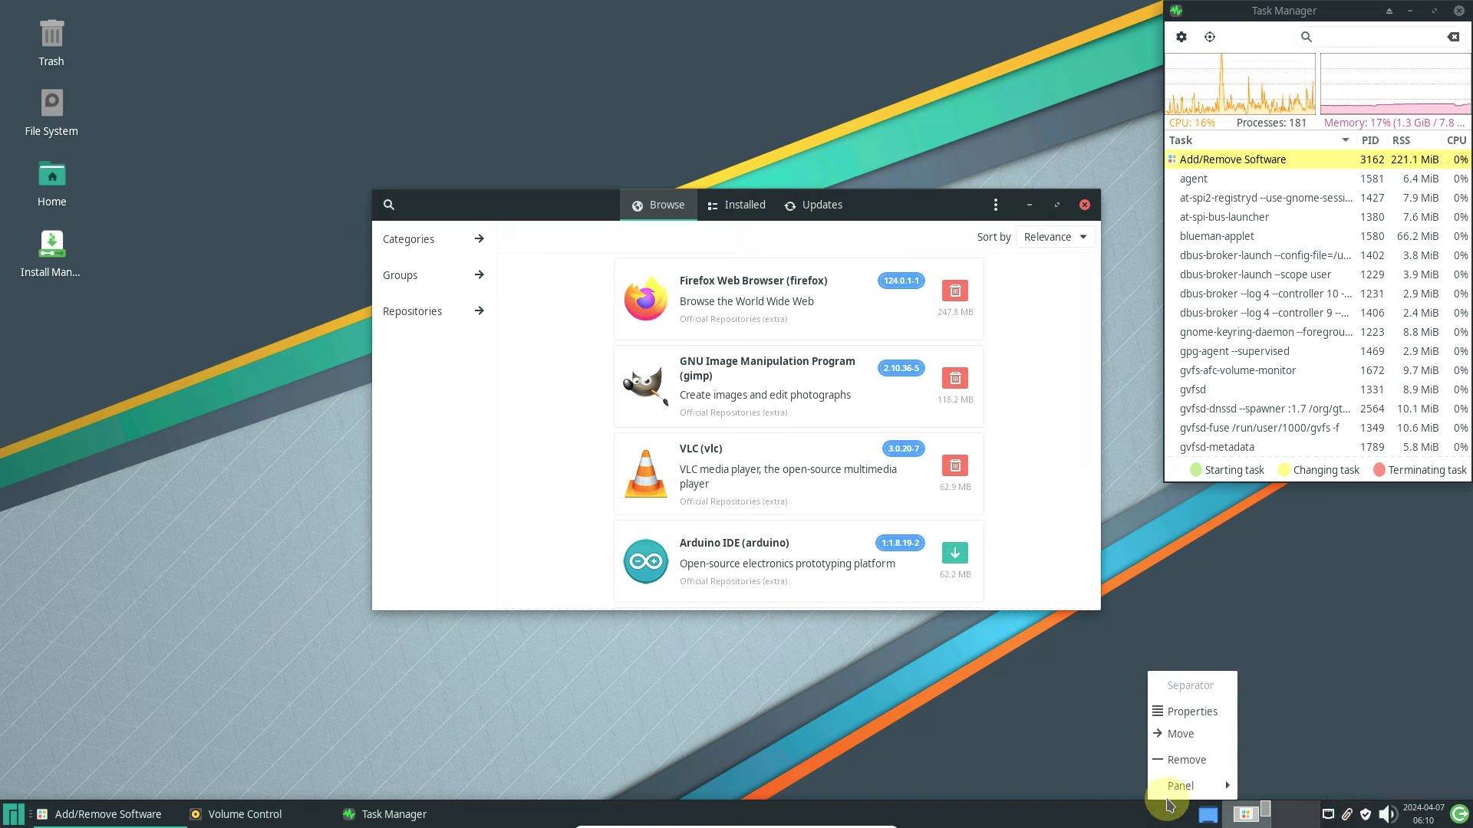
{"action": "mouse_move", "coordinate": [1173, 786]}
{"action": "left_click", "coordinate": [1266, 787]}
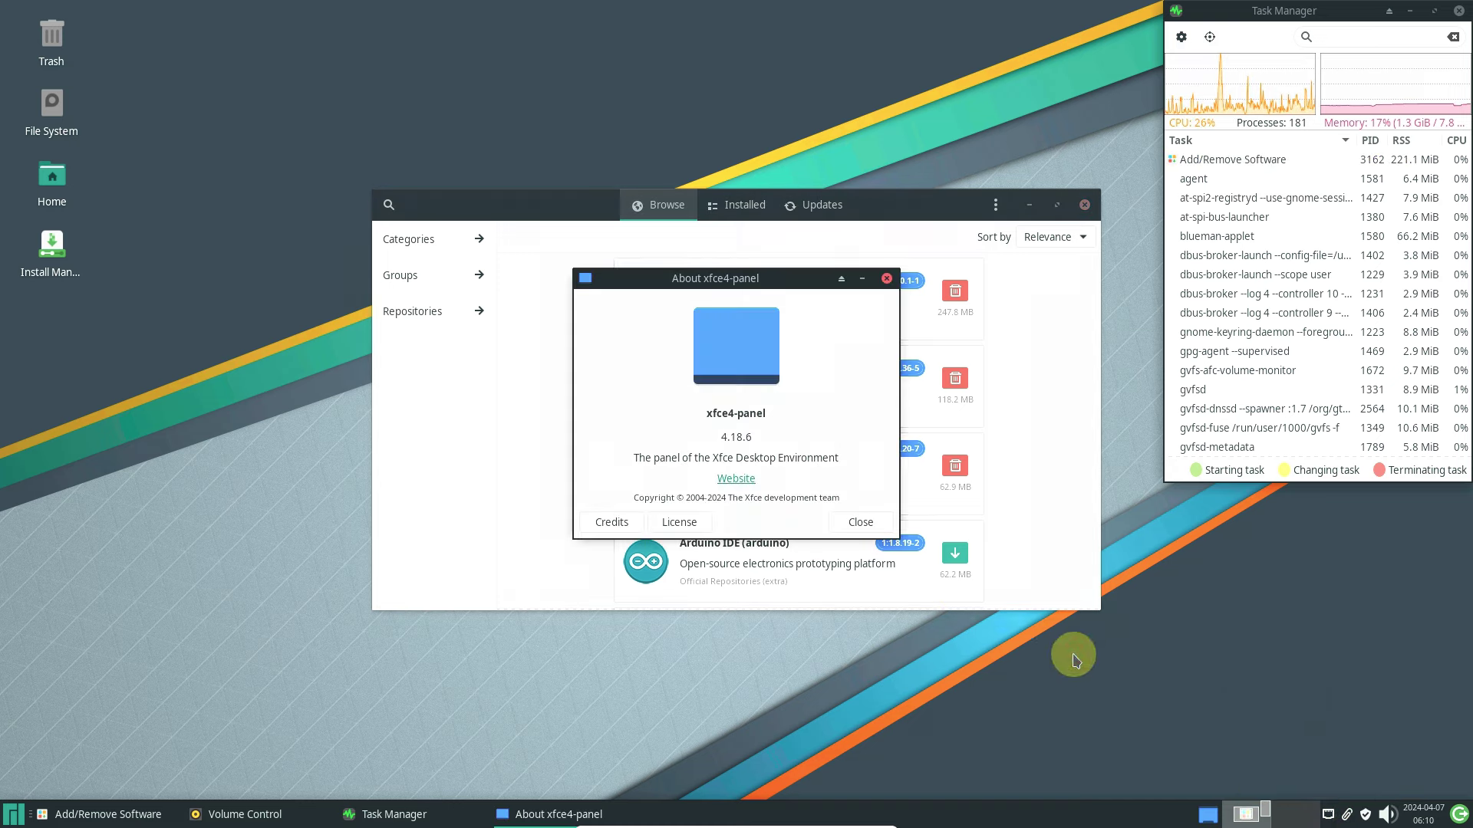
{"action": "left_click", "coordinate": [860, 522]}
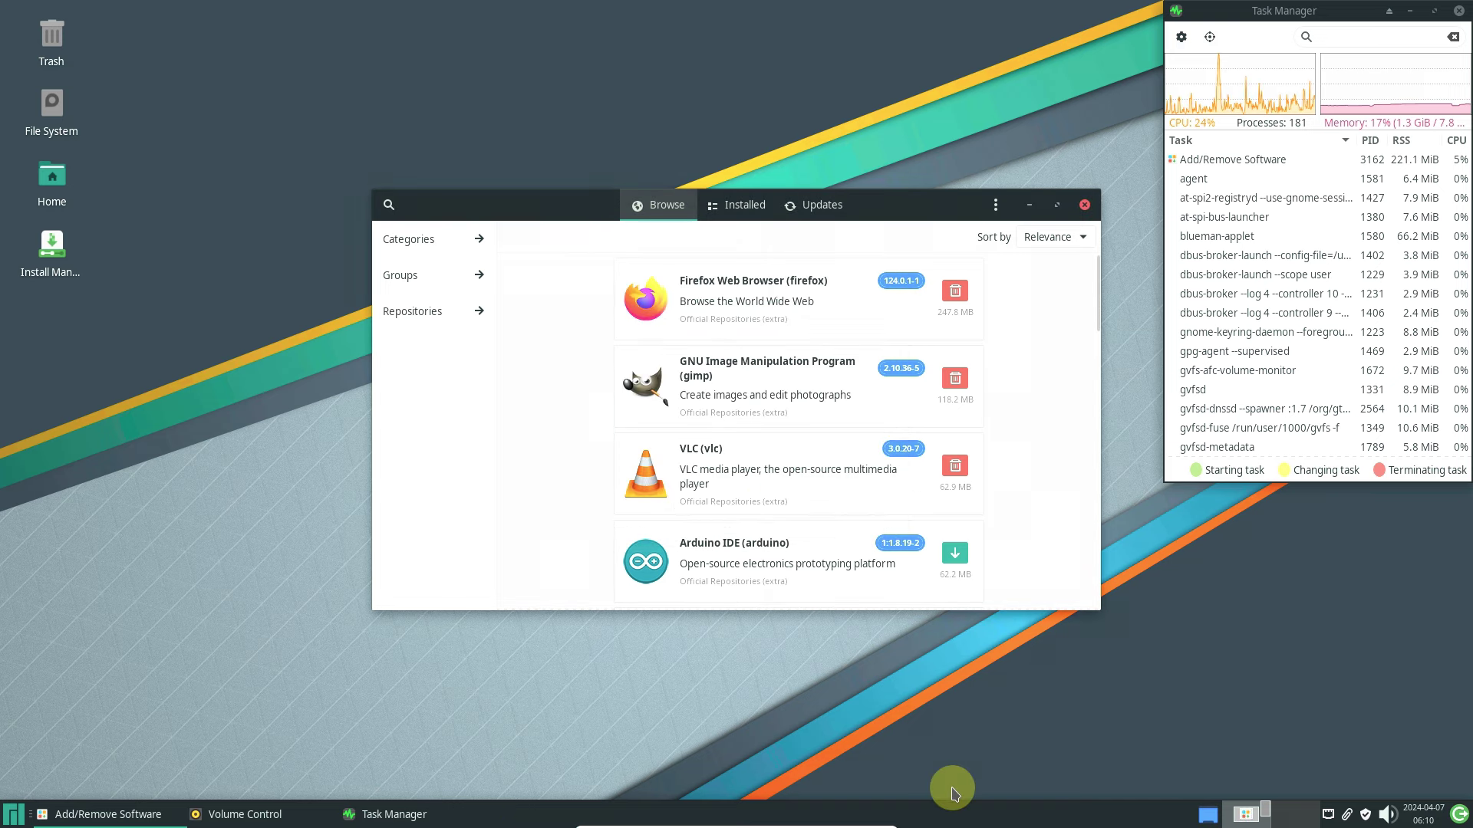
- View the style and expand properties of the taskbar separator and close them
{"action": "right_click", "coordinate": [968, 809]}
{"action": "left_click", "coordinate": [1014, 712]}
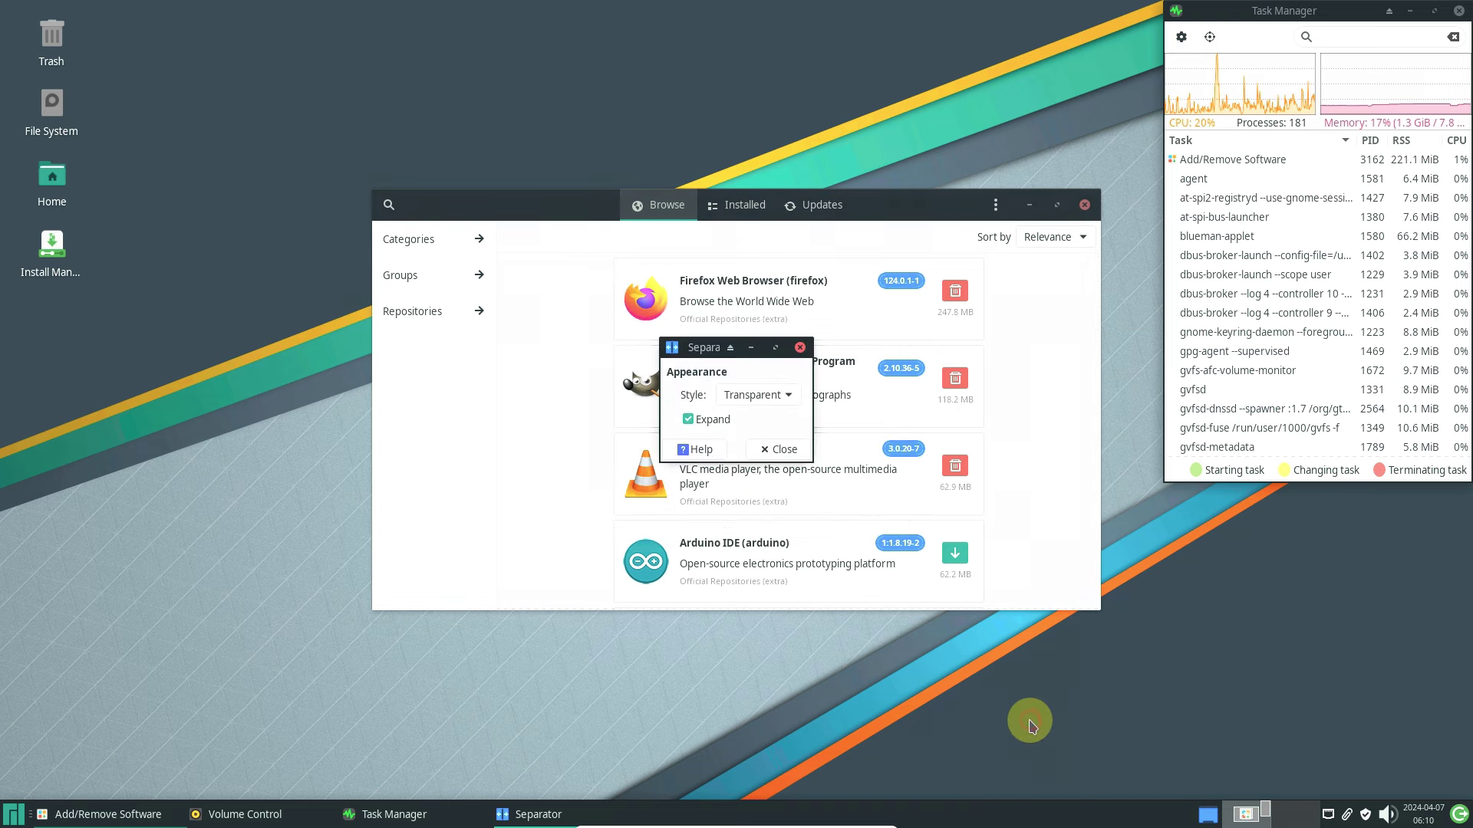
{"action": "left_click", "coordinate": [763, 447]}
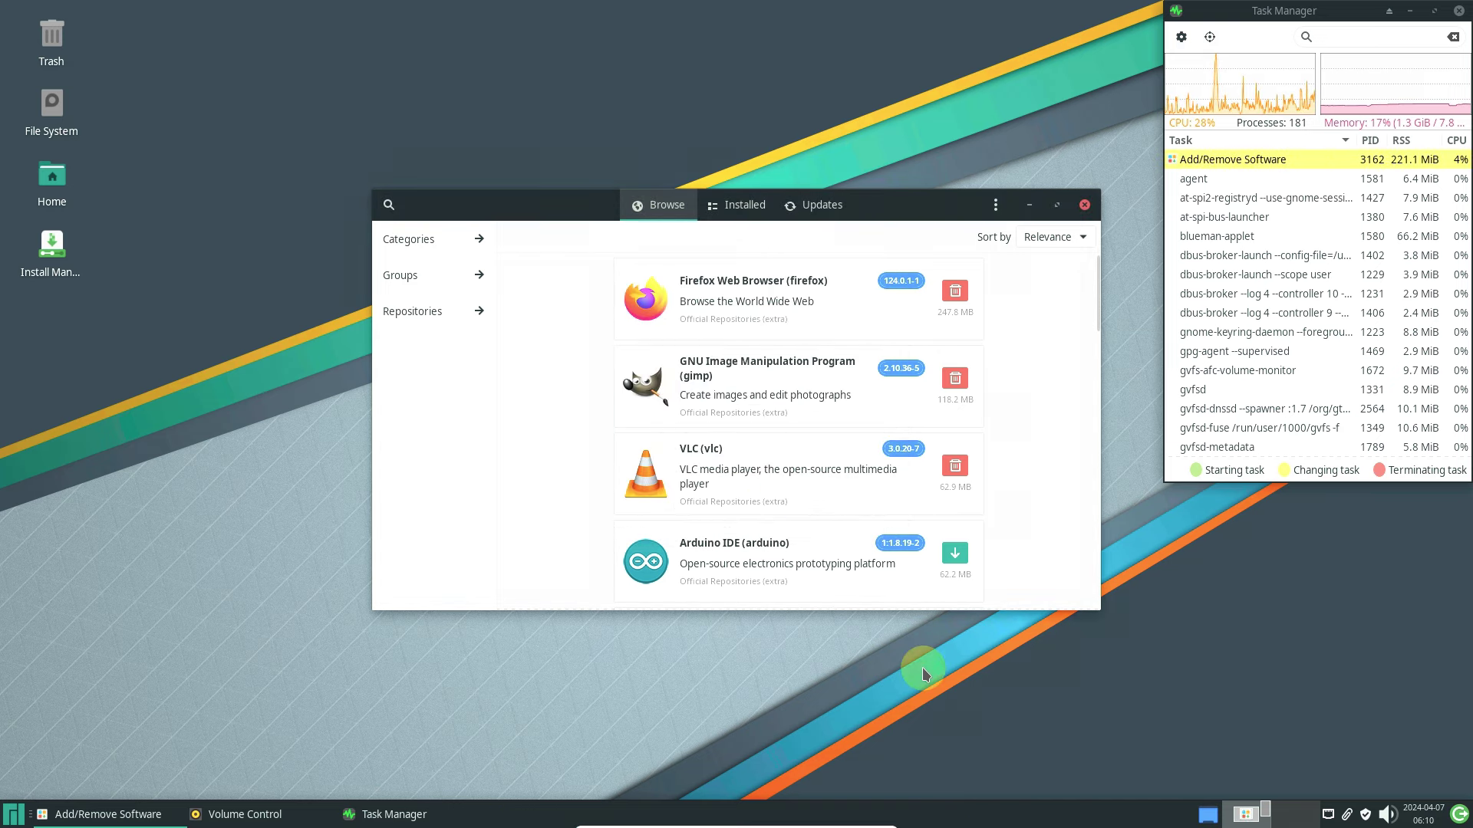
- Open the Panel Preferences for Panel 0 and look through its appearance, item and display settings
{"action": "right_click", "coordinate": [969, 824]}
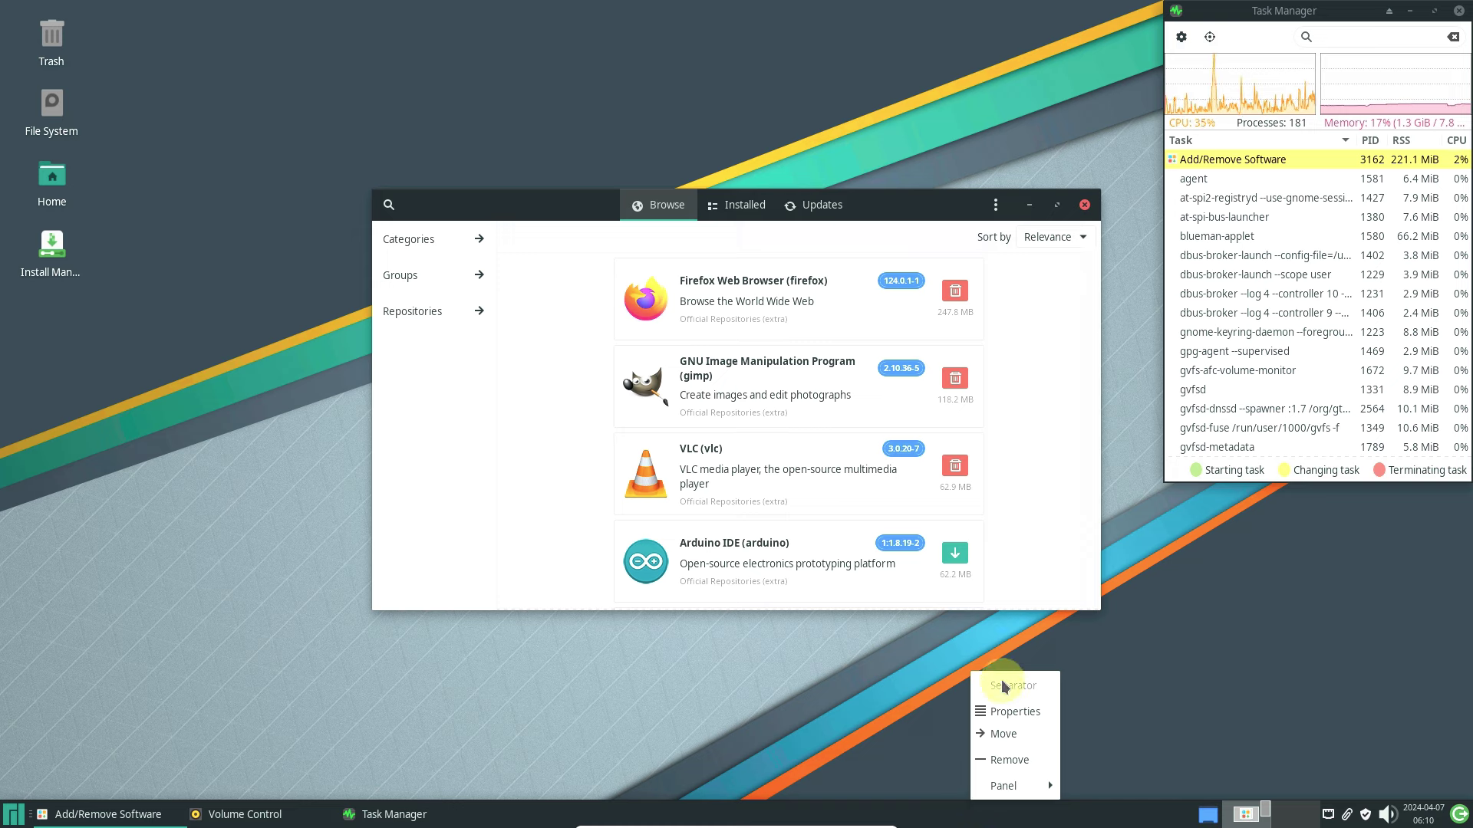
{"action": "mouse_move", "coordinate": [1032, 785]}
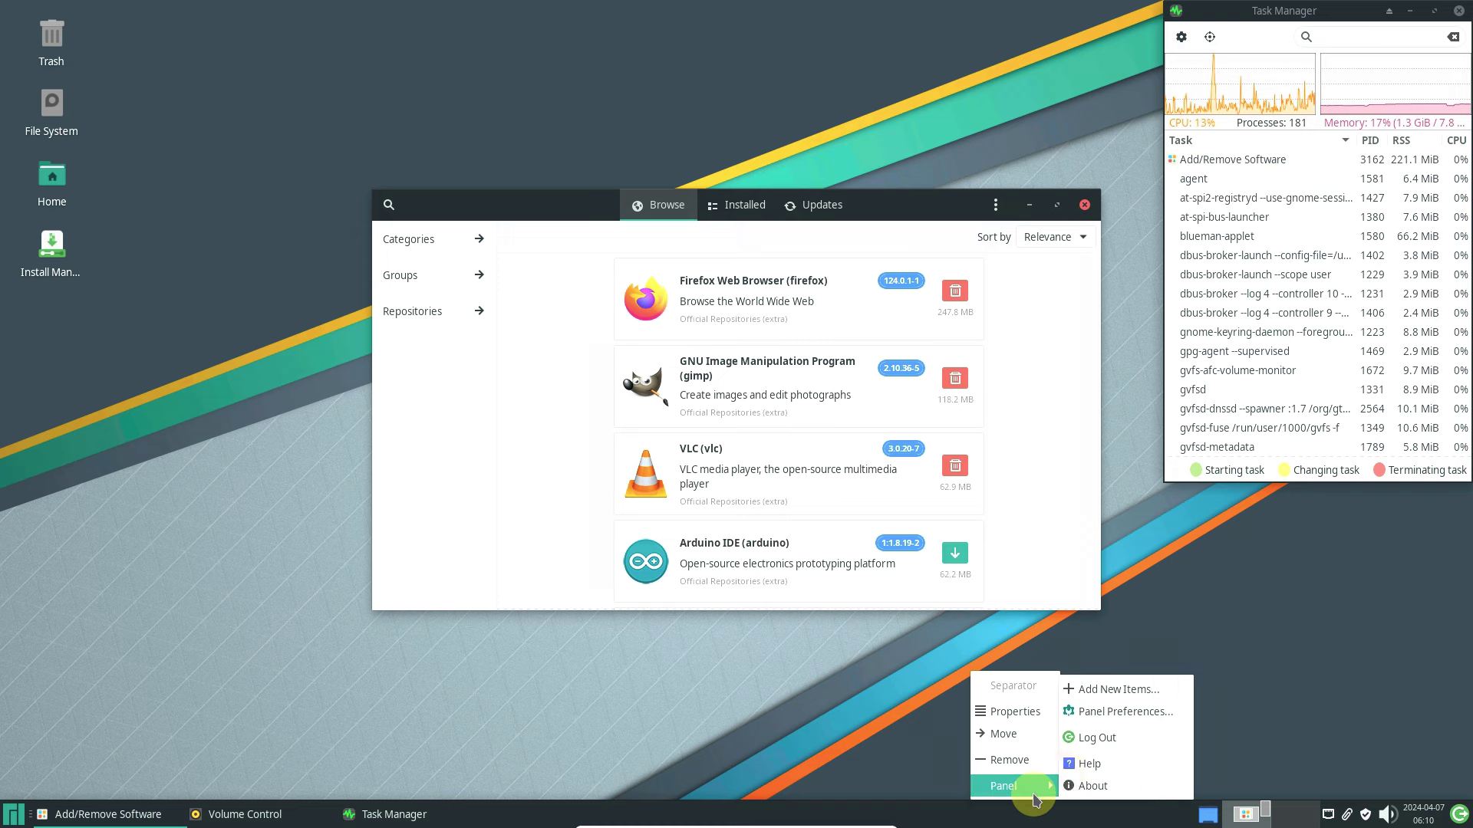
{"action": "left_click", "coordinate": [1085, 717]}
{"action": "left_click", "coordinate": [704, 277]}
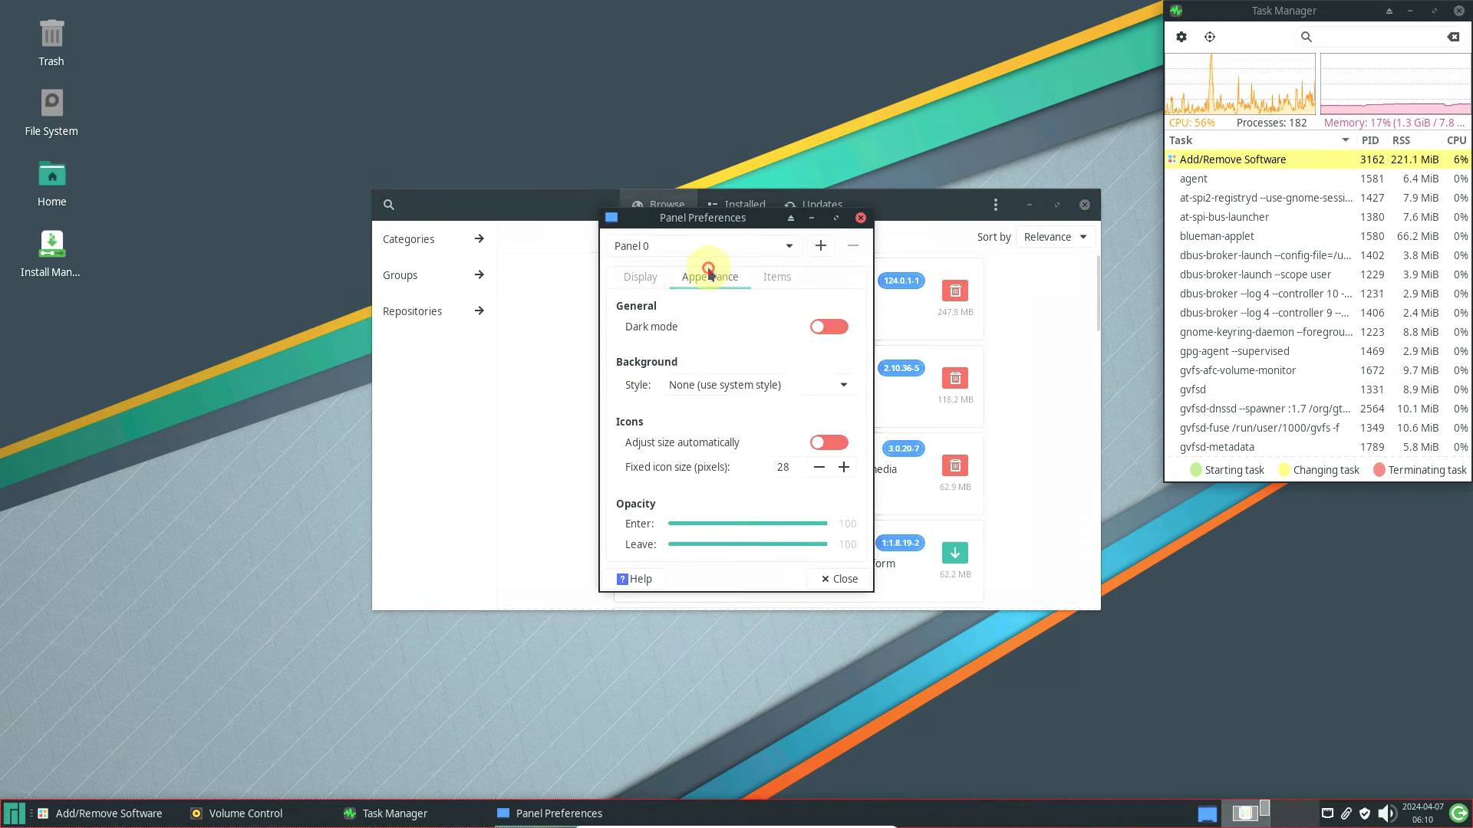
{"action": "left_click", "coordinate": [760, 277]}
{"action": "left_click", "coordinate": [654, 276]}
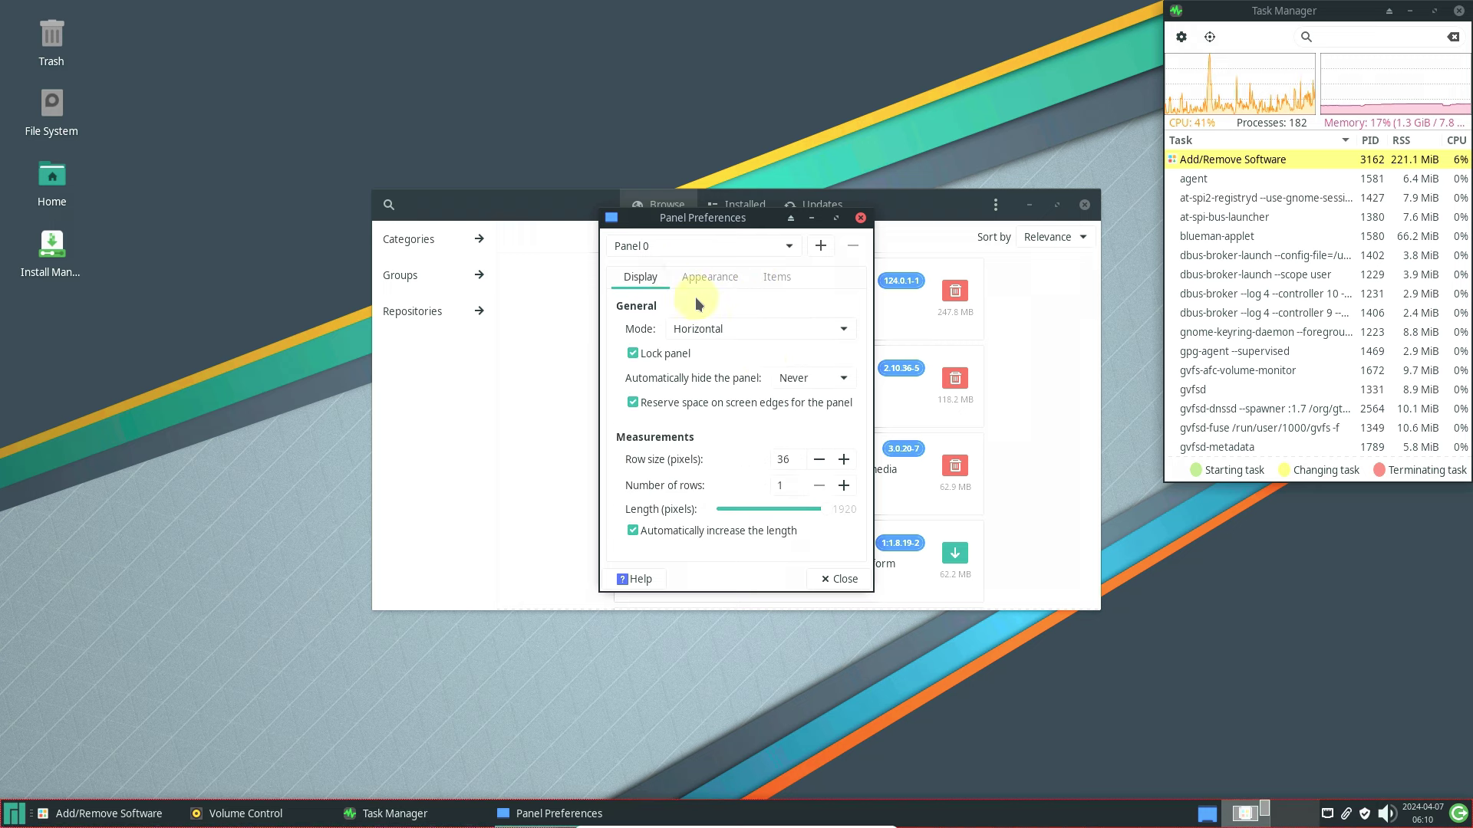
{"action": "left_click", "coordinate": [786, 245]}
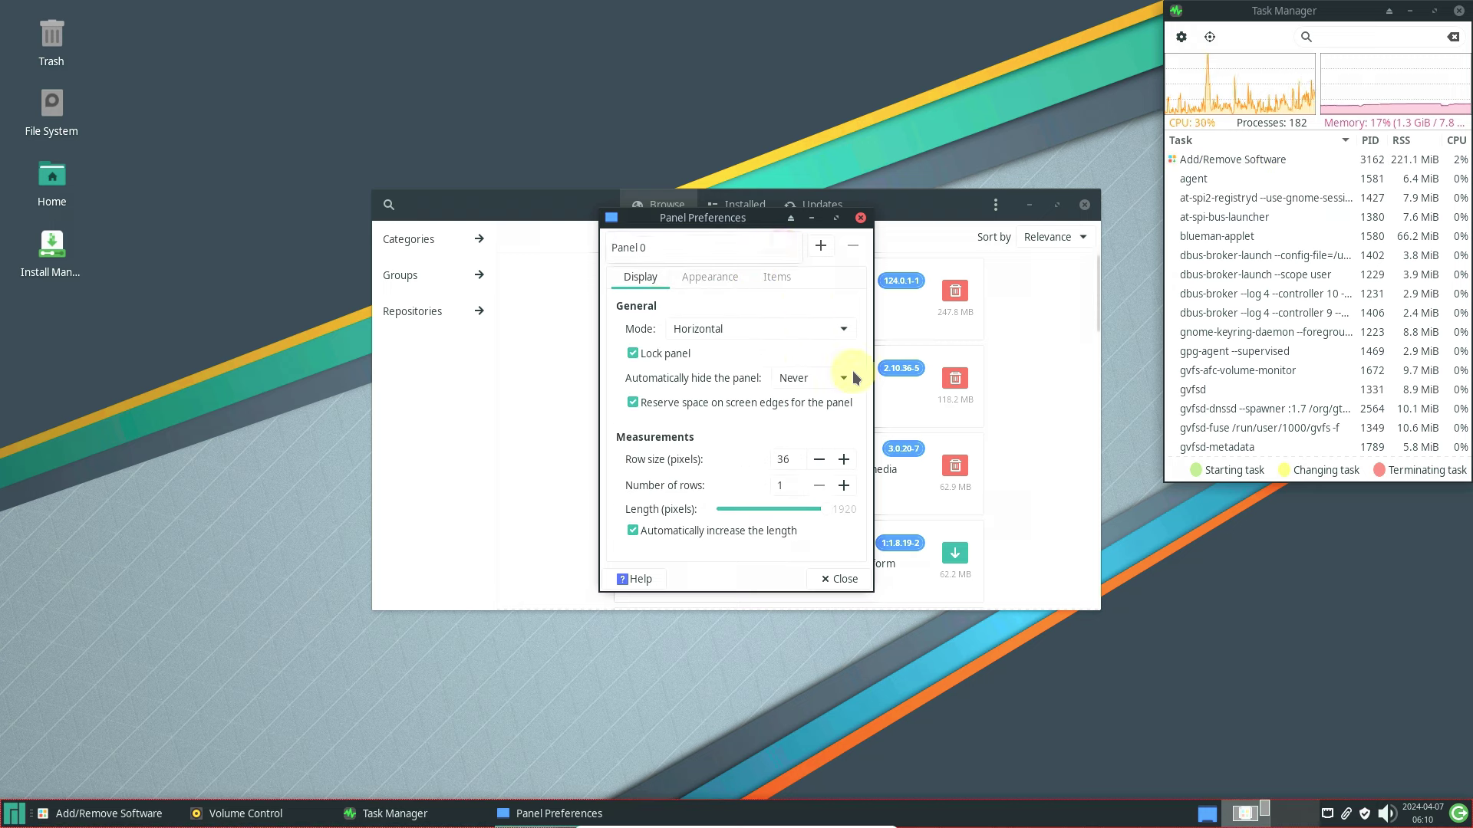
{"action": "left_click", "coordinate": [851, 578]}
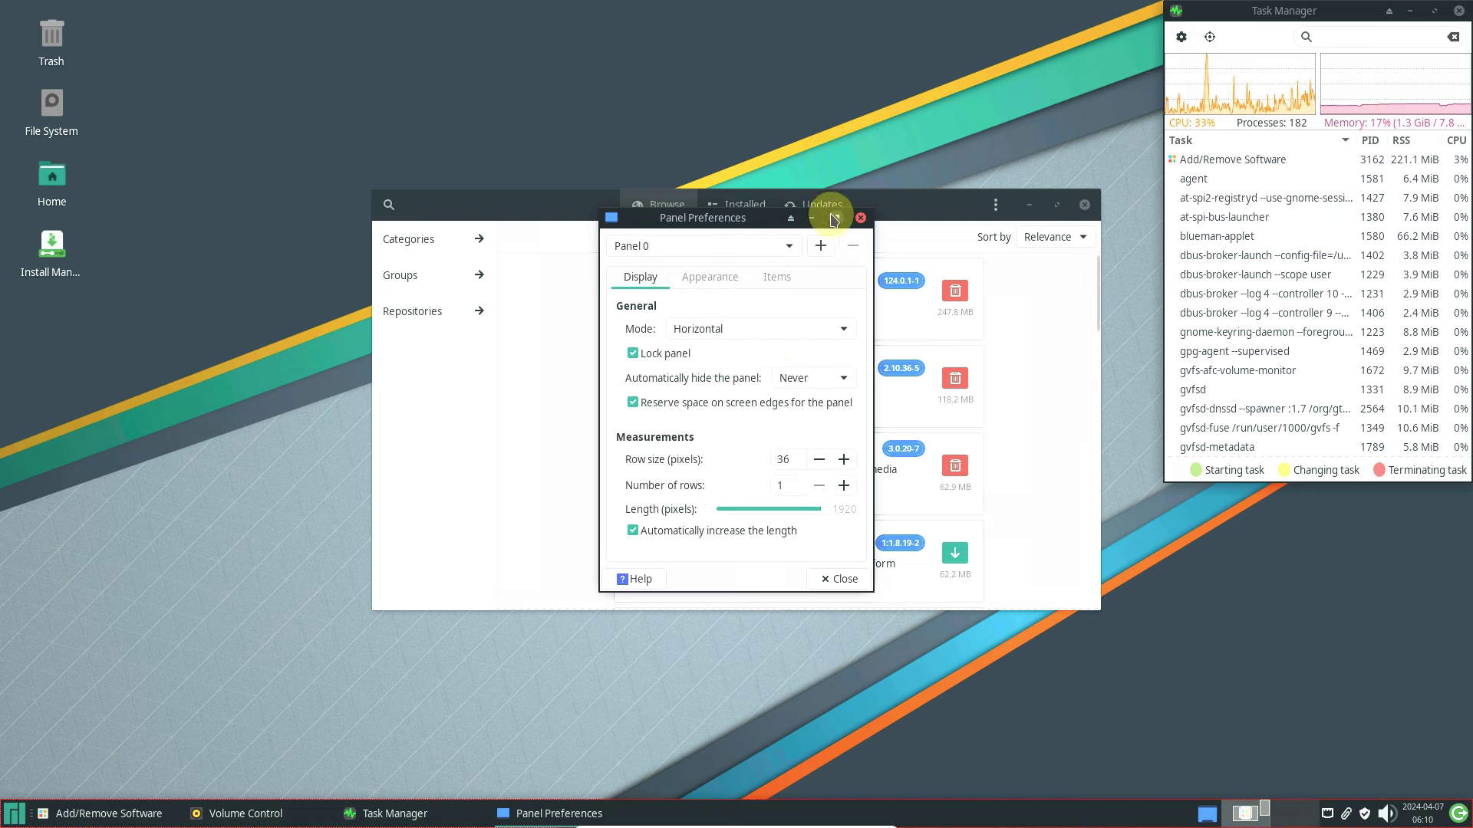
- Close the Panel Preferences and minimize the Add/Remove Software window
{"action": "left_click", "coordinate": [860, 218]}
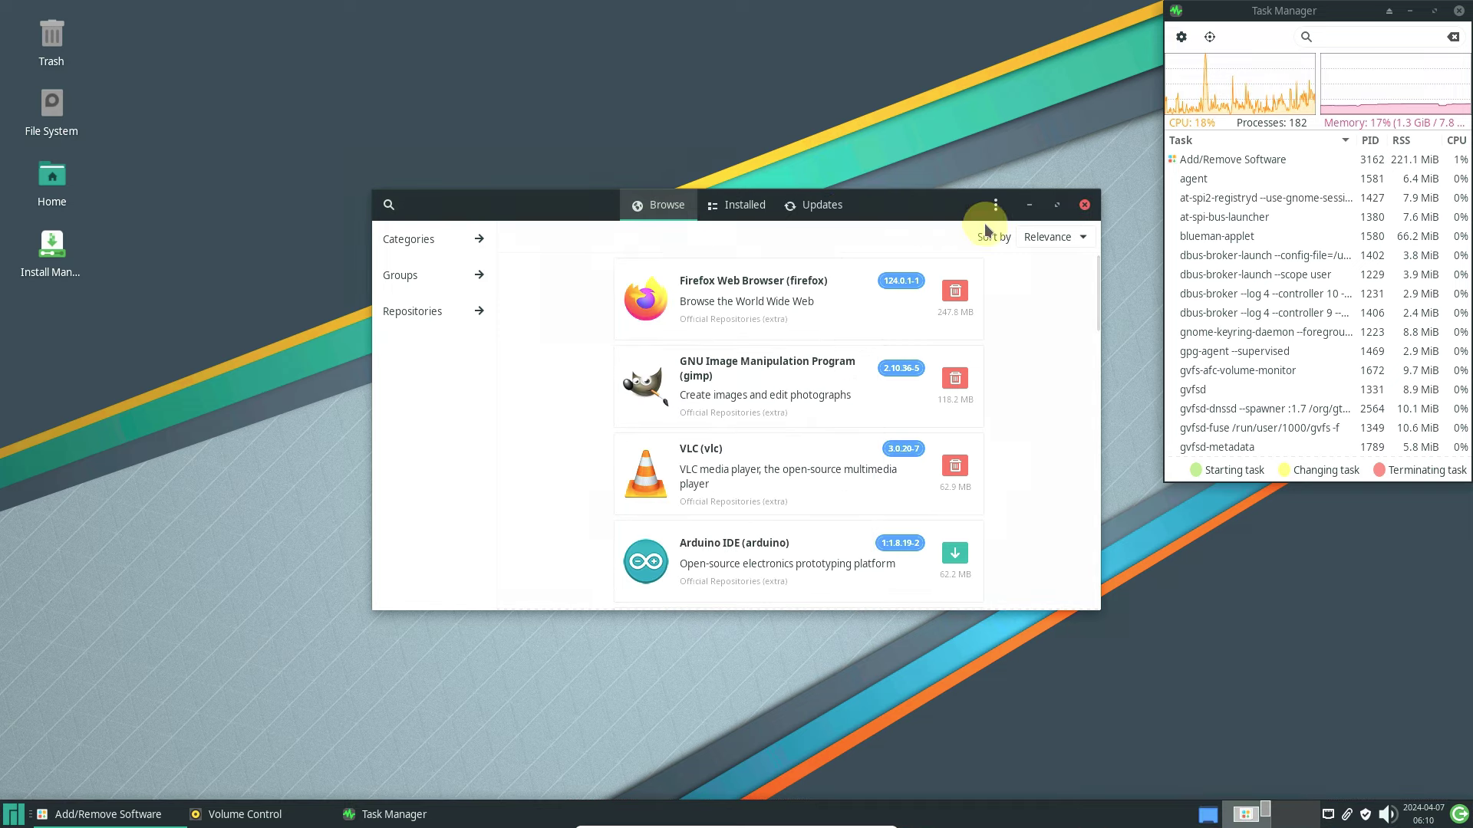
{"action": "left_click", "coordinate": [1029, 205]}
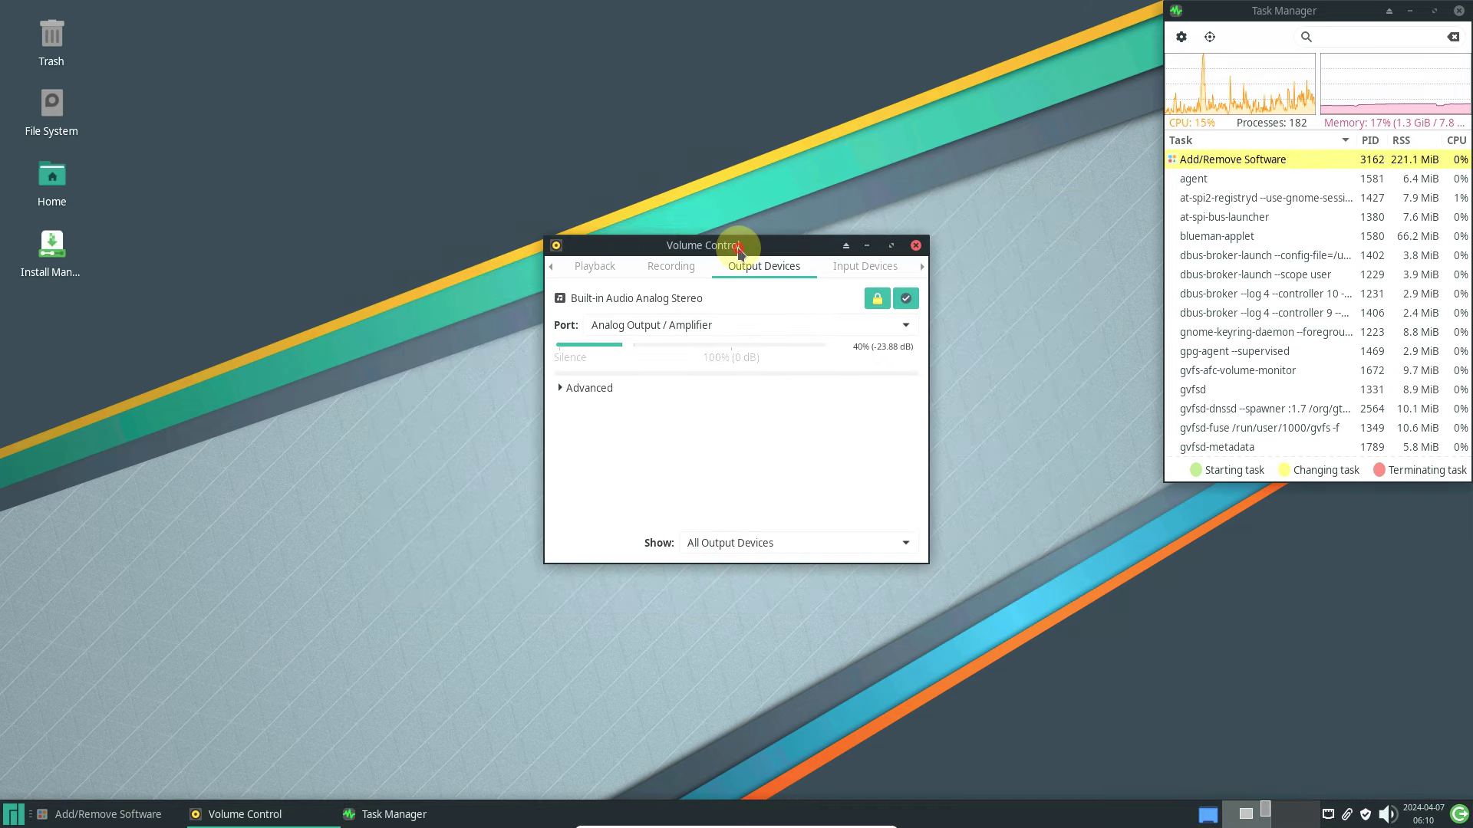
- Maximize Volume Control and look through its playback, recording and output device settings, including the output port choices and advanced options
{"action": "double_click", "coordinate": [736, 247]}
{"action": "left_click", "coordinate": [36, 39]}
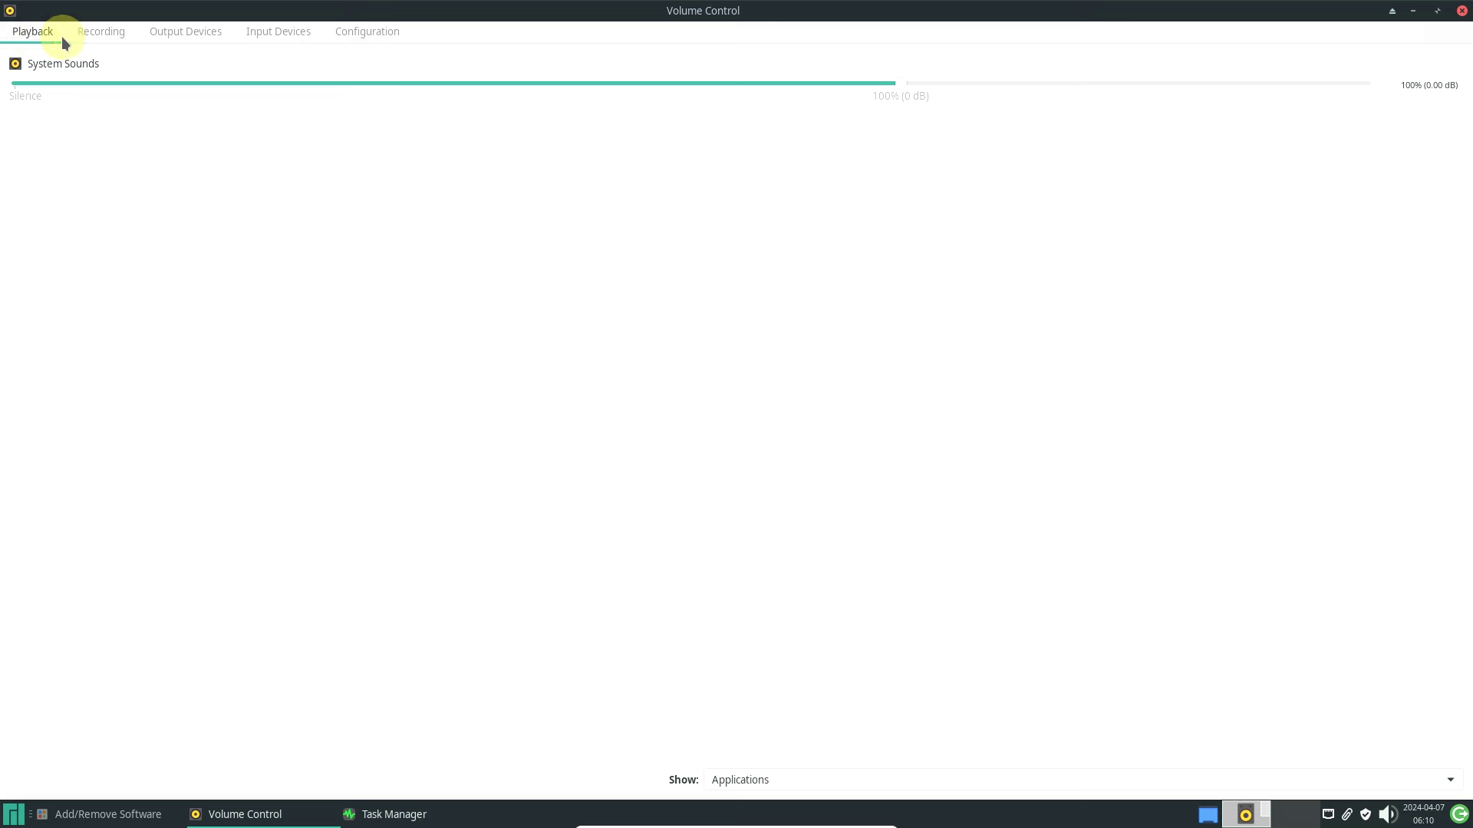
{"action": "left_click", "coordinate": [84, 40]}
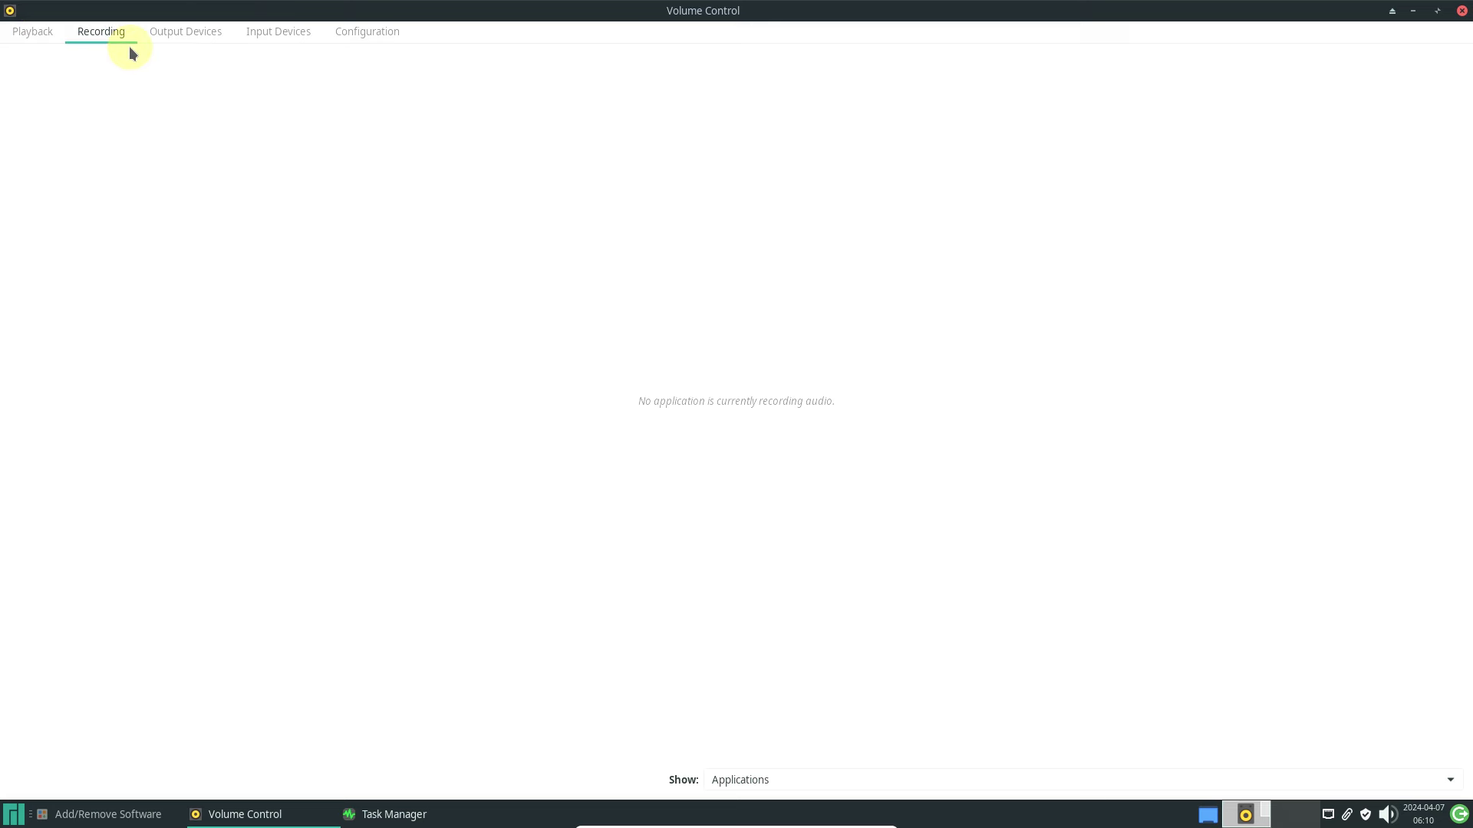
{"action": "left_click", "coordinate": [176, 39]}
{"action": "left_click", "coordinate": [202, 91]}
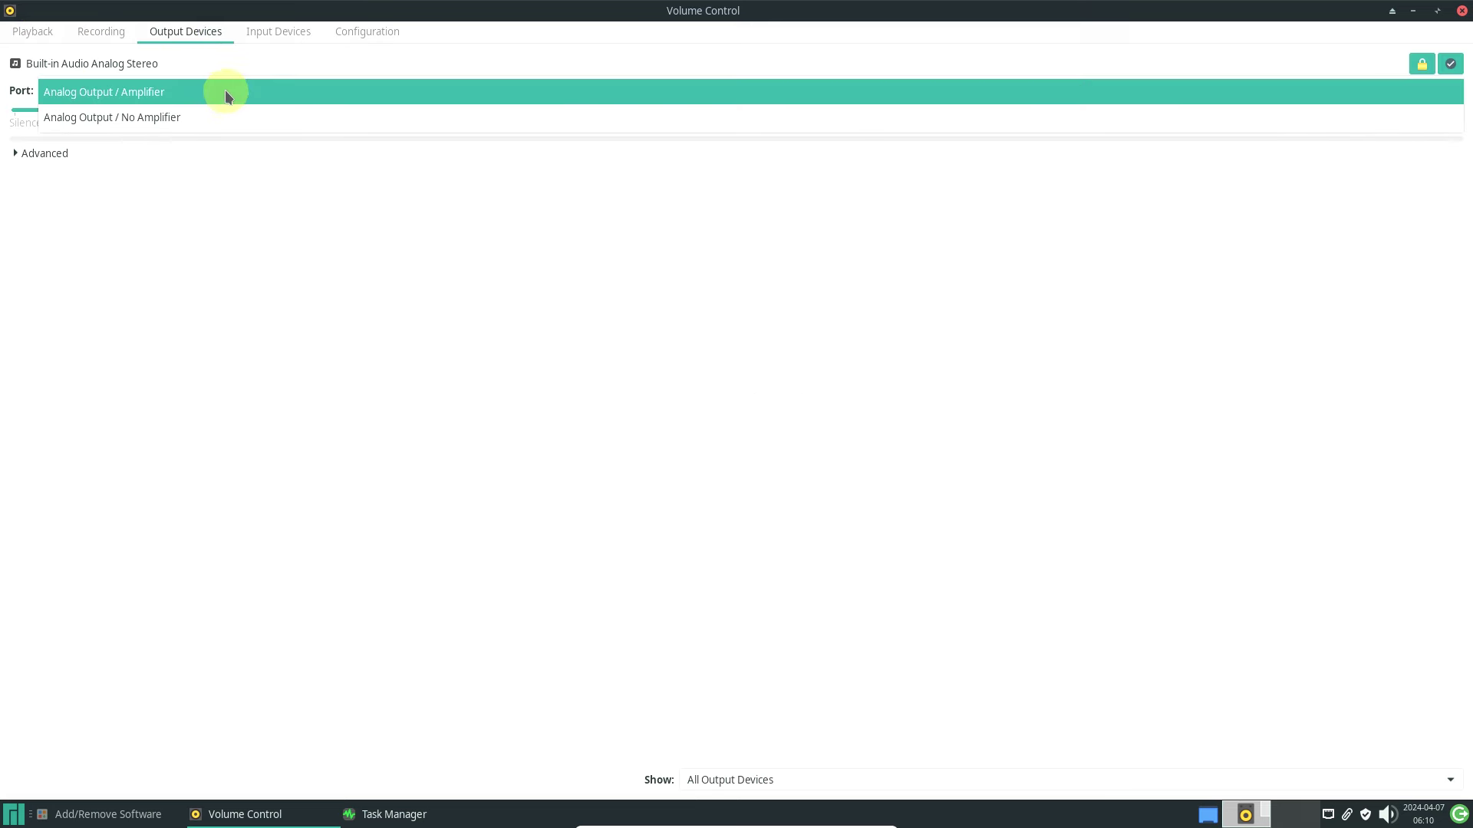
{"action": "left_click", "coordinate": [33, 163]}
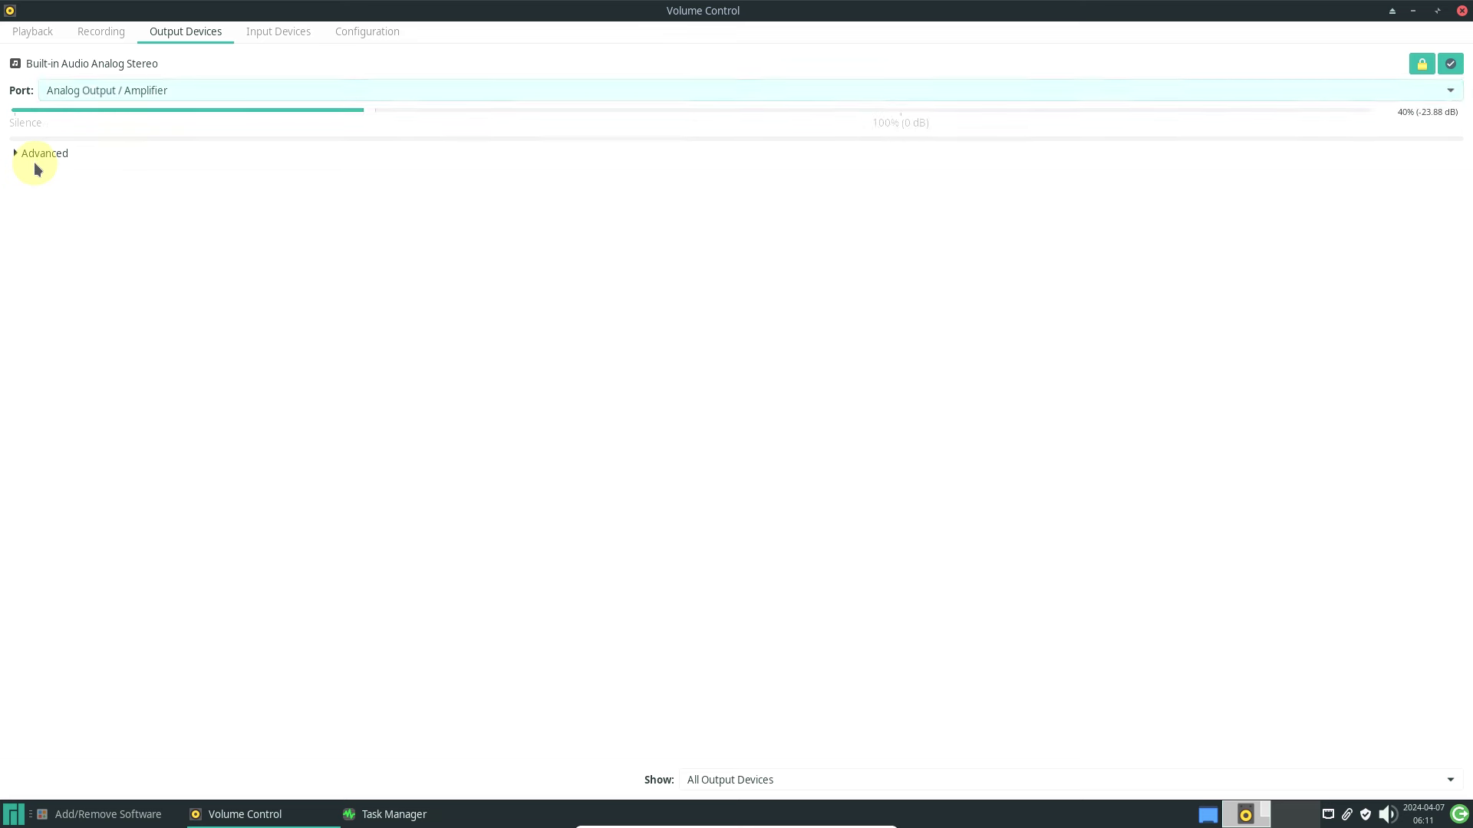
{"action": "left_click", "coordinate": [35, 157]}
- View the input device and configuration settings in Volume Control and close it
{"action": "left_click", "coordinate": [288, 47]}
{"action": "left_click", "coordinate": [48, 157]}
{"action": "left_click", "coordinate": [362, 40]}
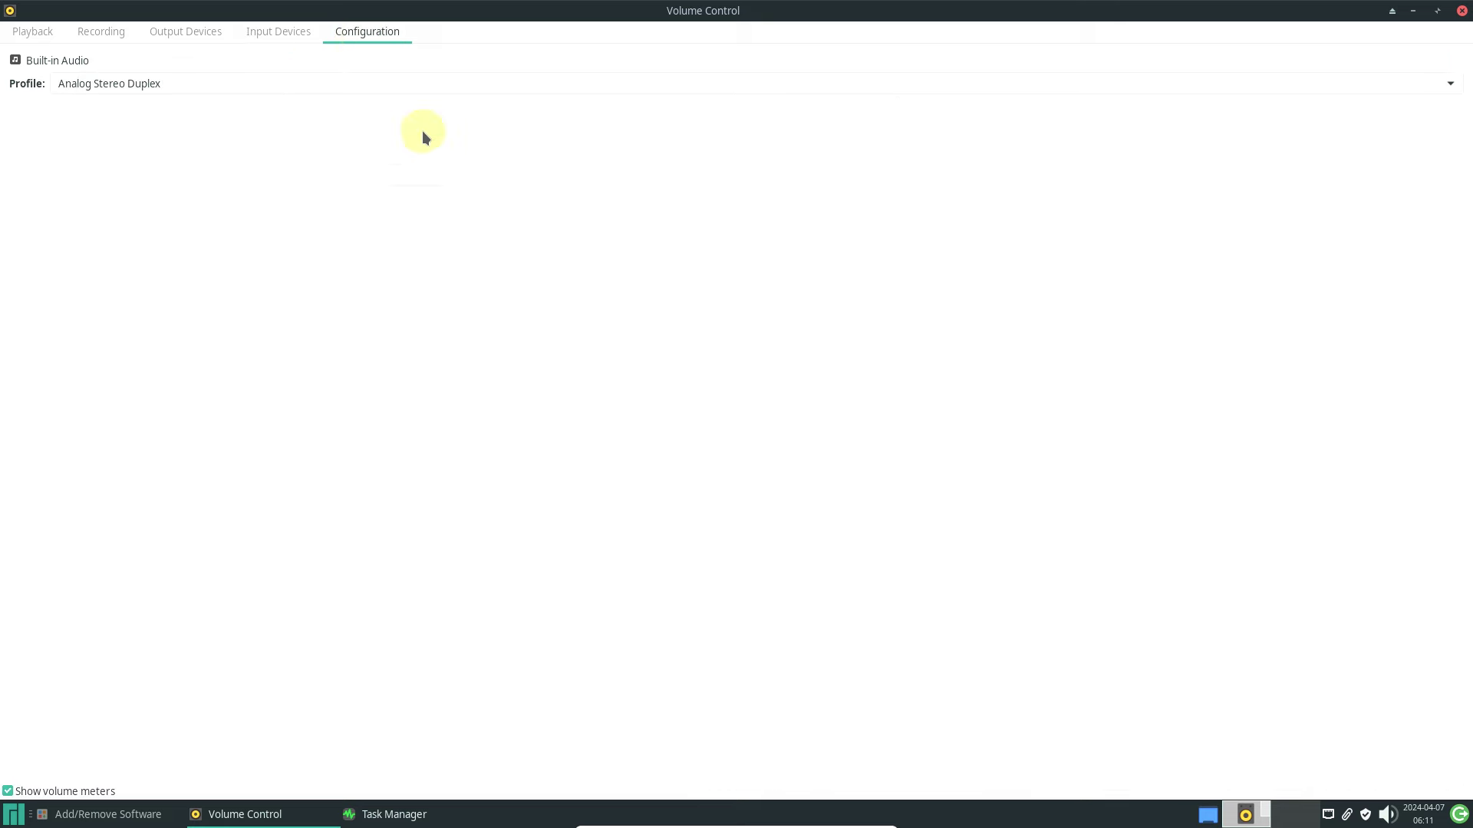
{"action": "left_click", "coordinate": [1461, 10]}
- Open the desktop settings and look through the wallpapers in the backgrounds, manjaro and xfce folders
{"action": "right_click", "coordinate": [297, 223]}
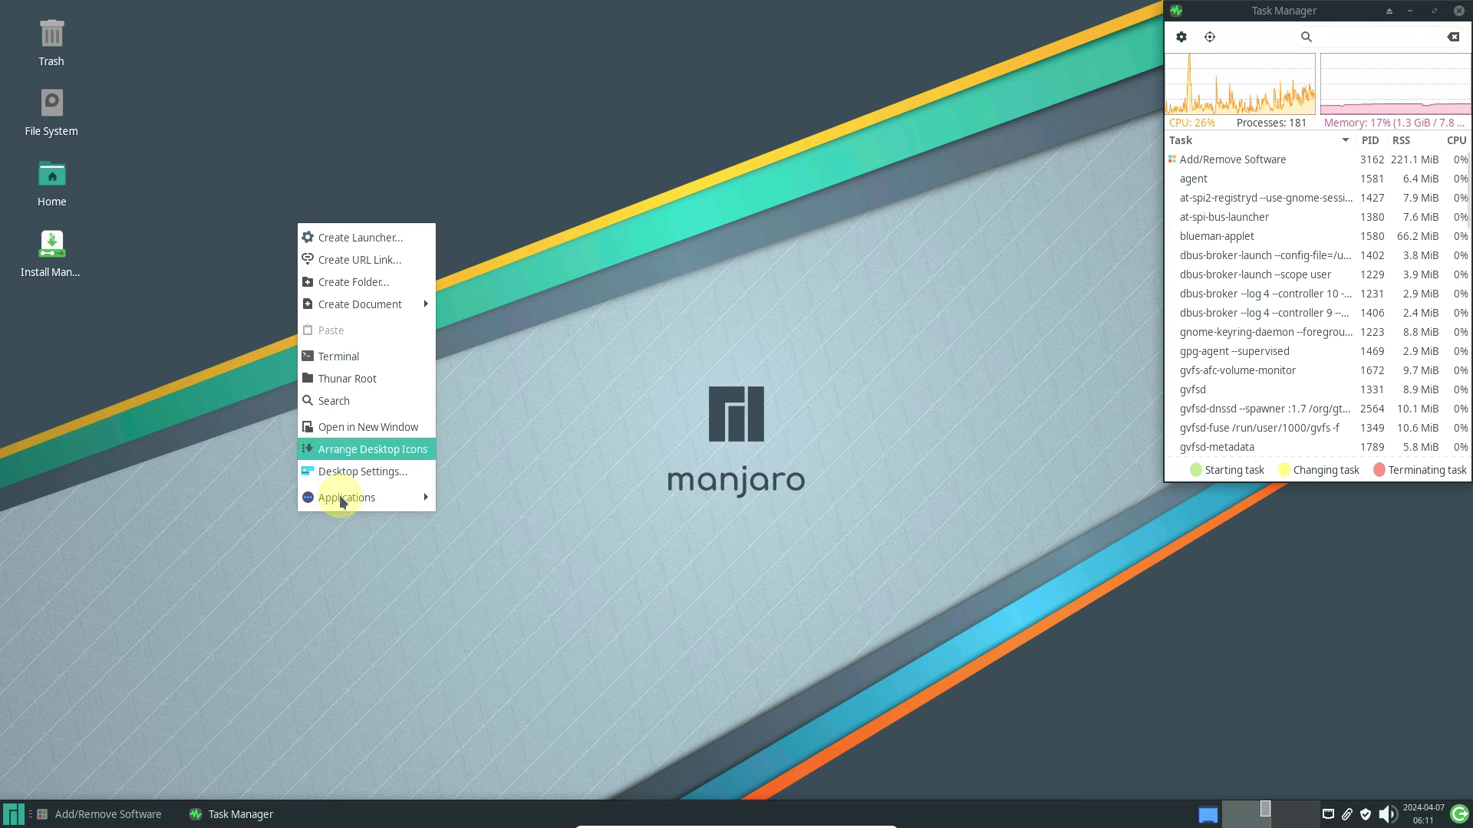
{"action": "left_click", "coordinate": [344, 468]}
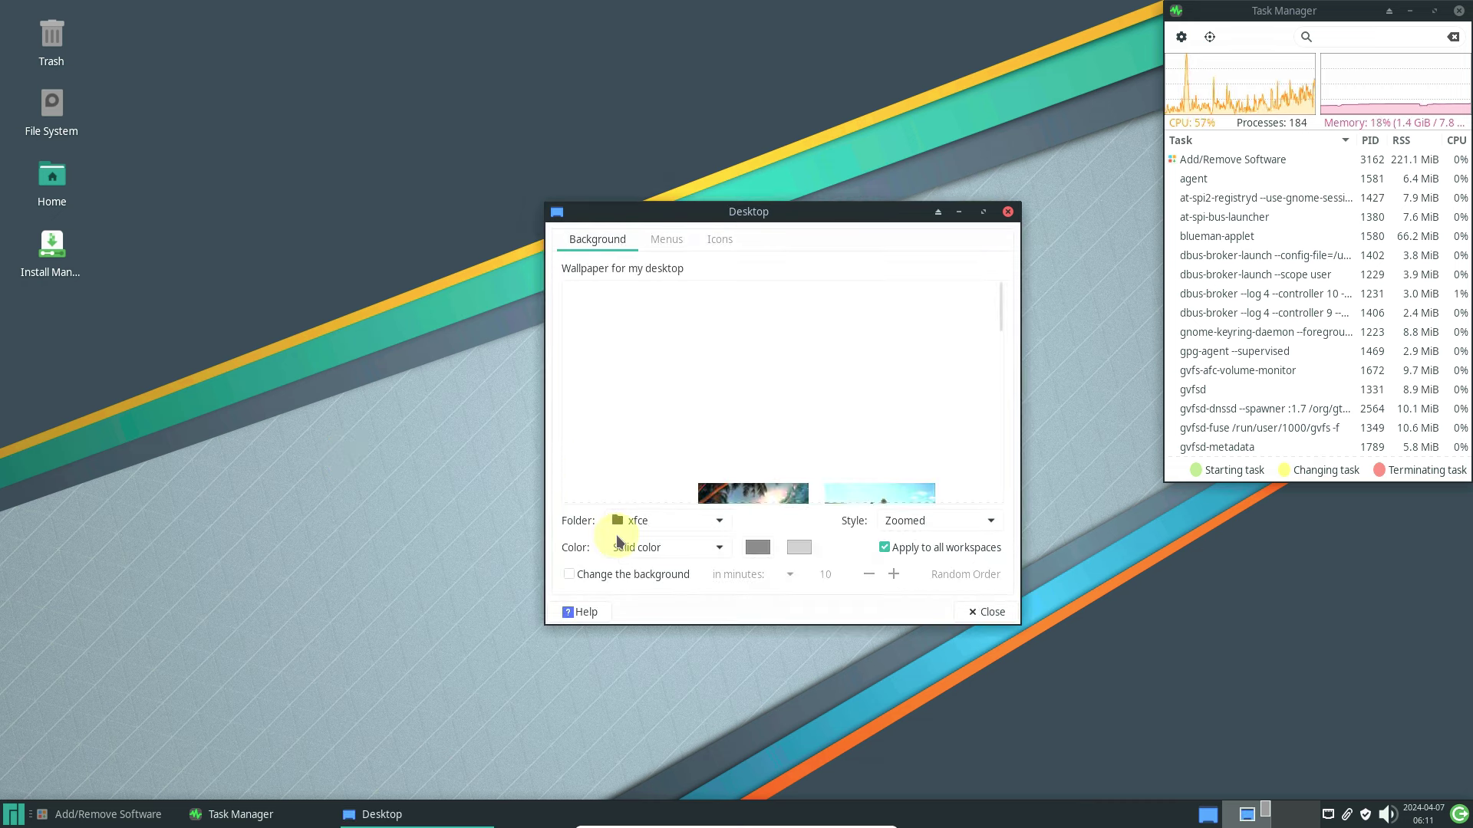
{"action": "left_click", "coordinate": [641, 520]}
{"action": "left_click", "coordinate": [636, 502]}
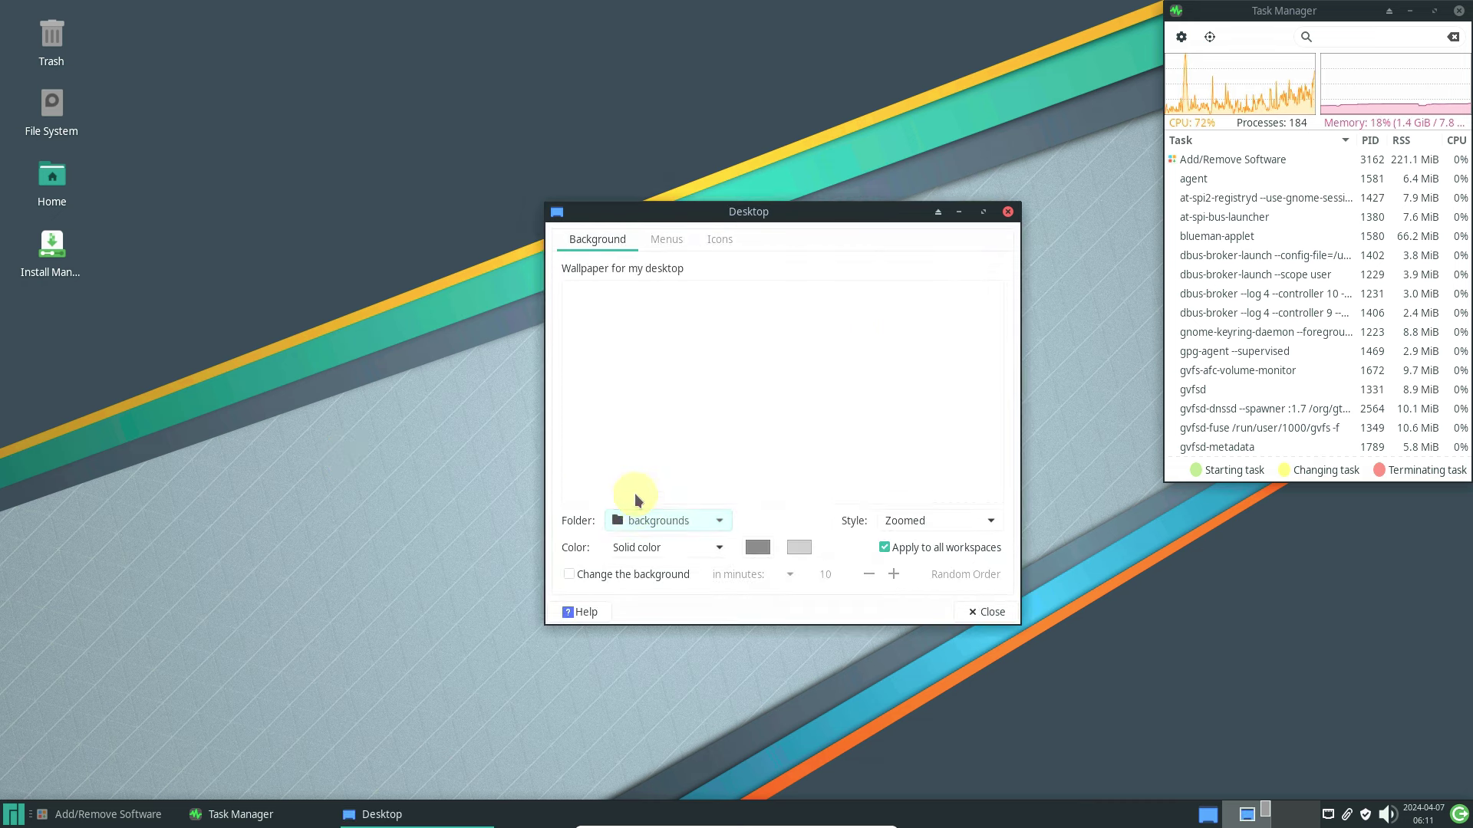
{"action": "left_click", "coordinate": [643, 526]}
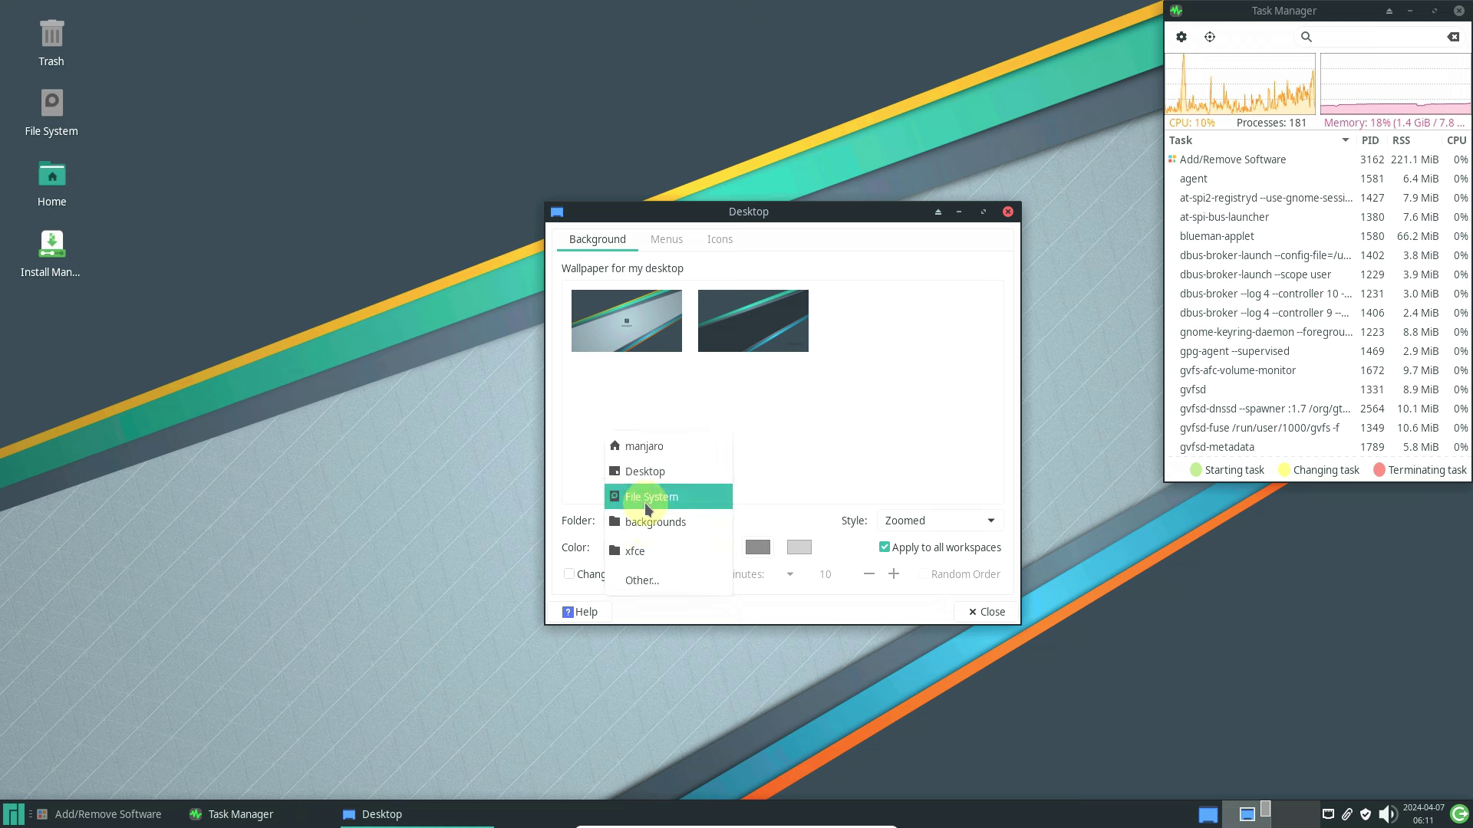
{"action": "left_click", "coordinate": [644, 446]}
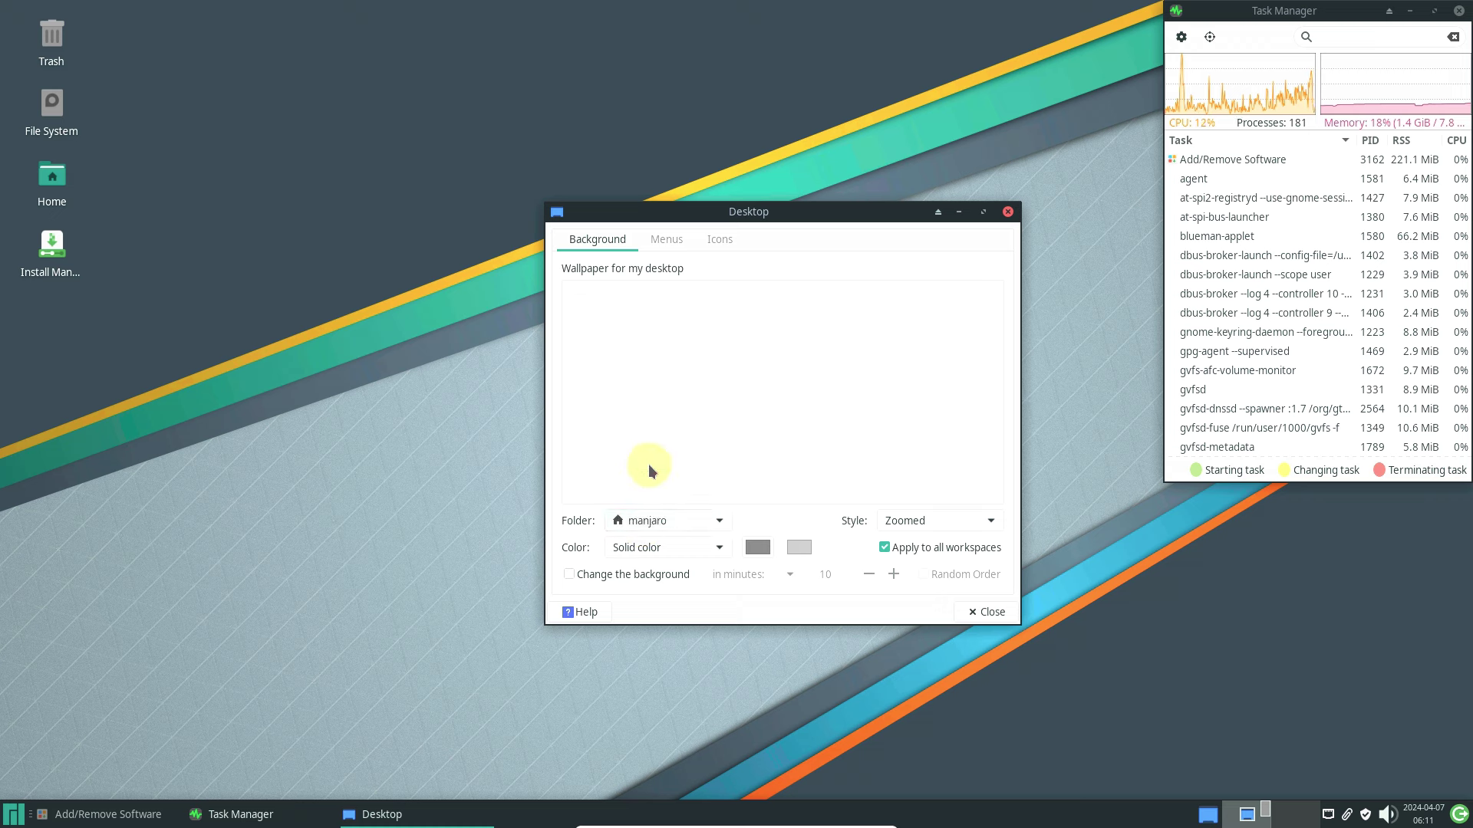
{"action": "left_click", "coordinate": [651, 521]}
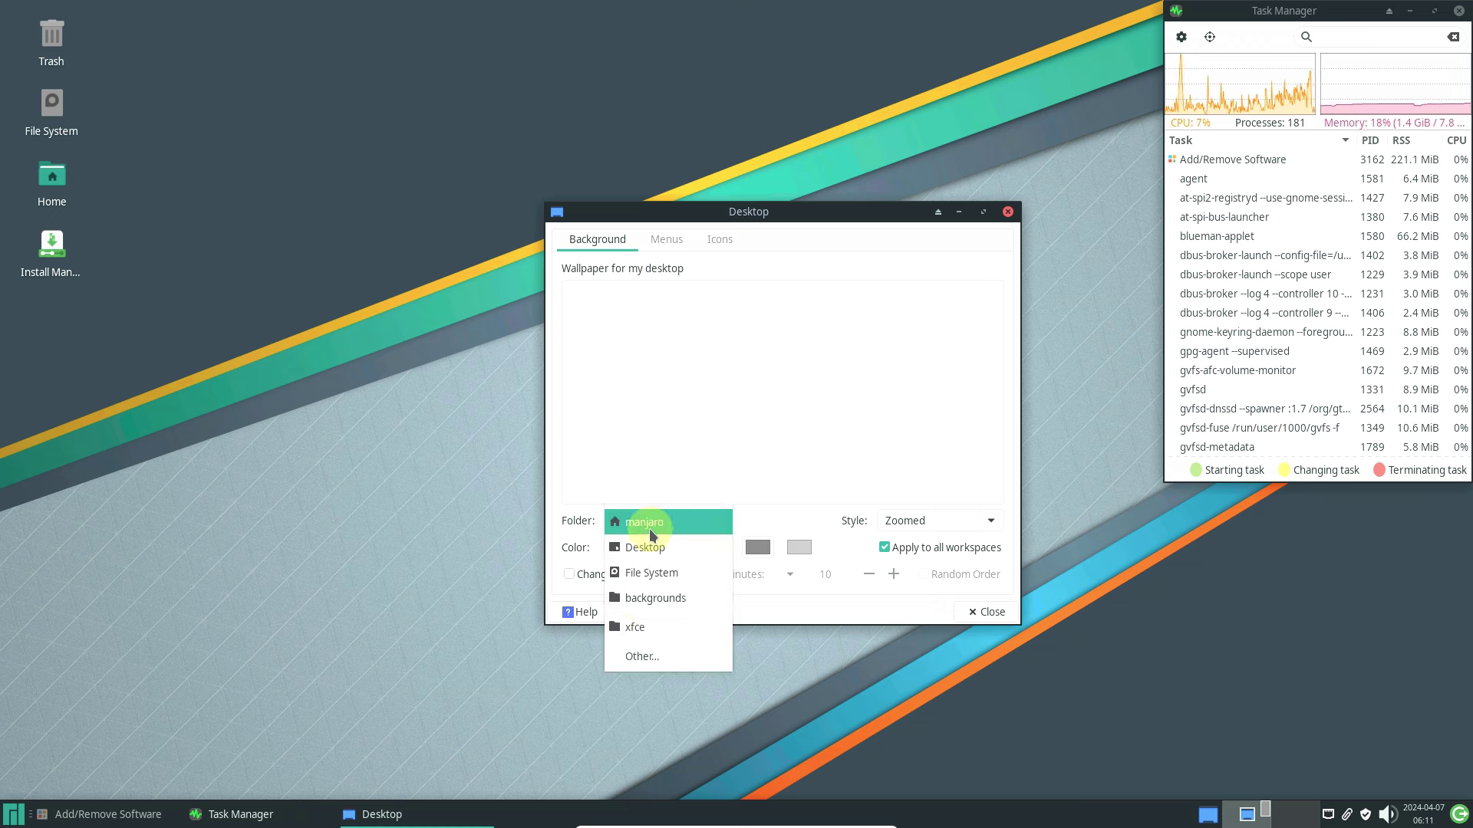
{"action": "left_click", "coordinate": [648, 618]}
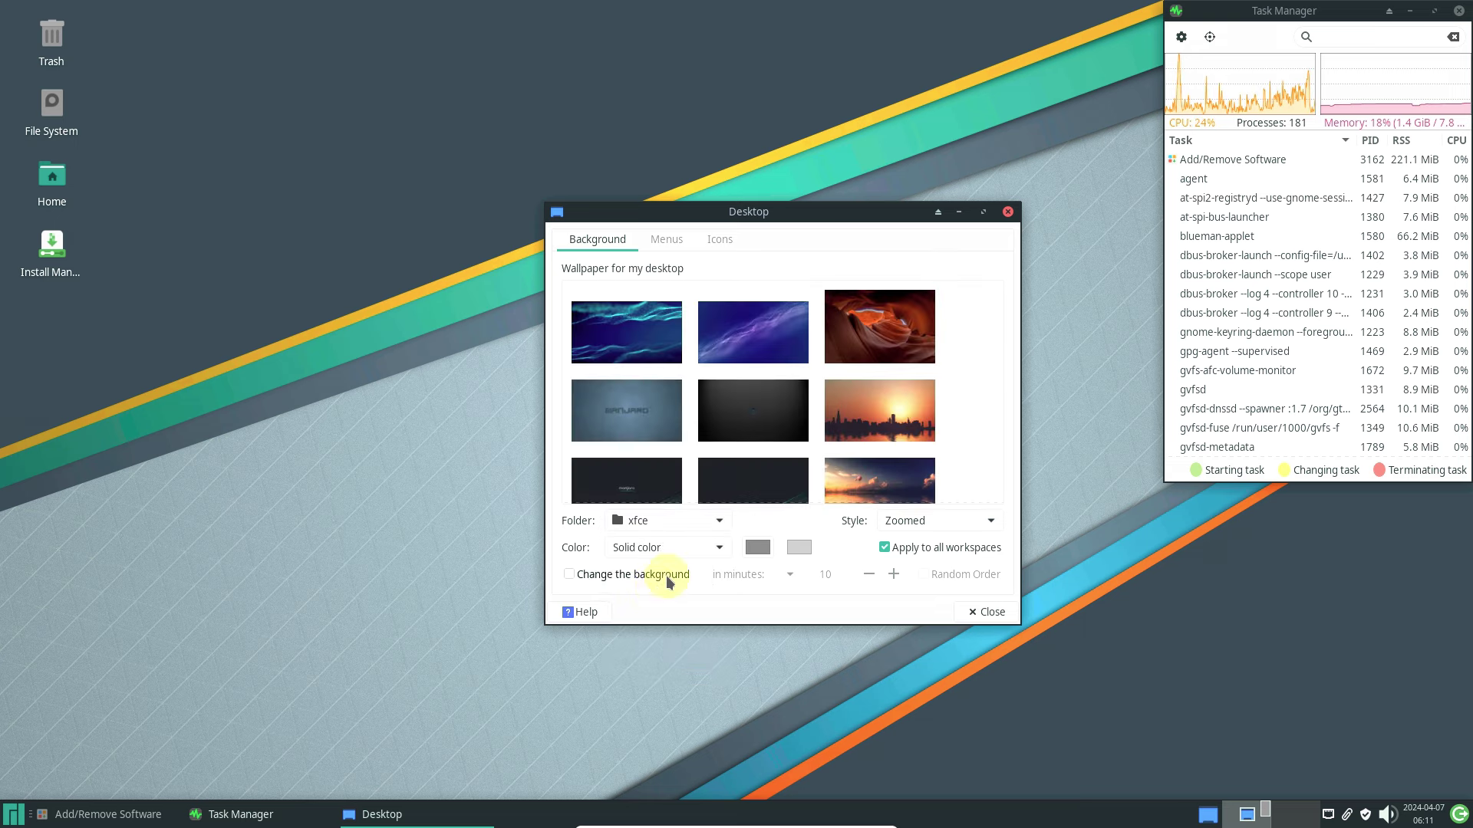
- Try out the blue wave, purple and red canyon wallpapers on the desktop
{"action": "left_click", "coordinate": [621, 314]}
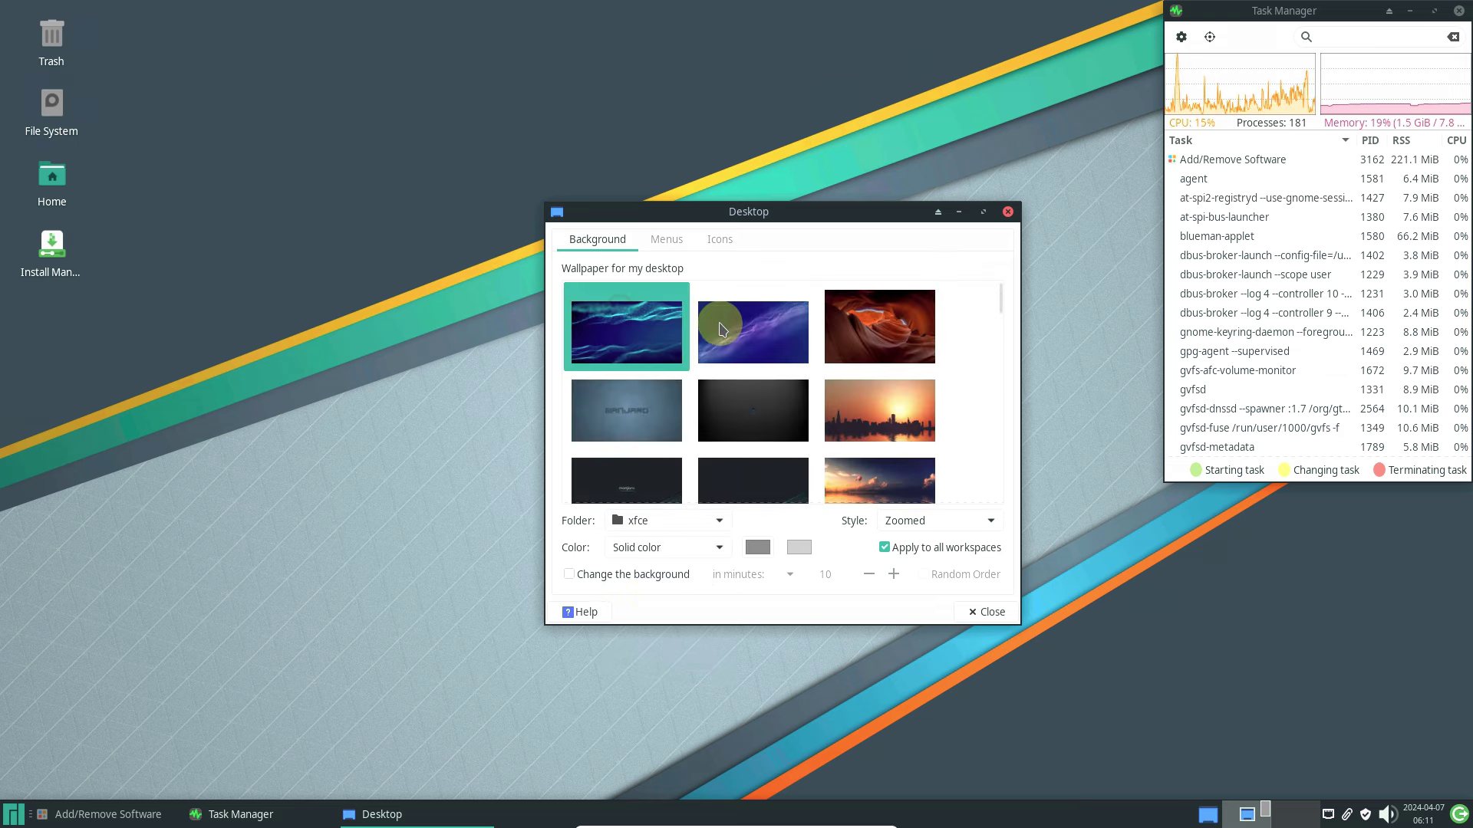
{"action": "left_click", "coordinate": [757, 328]}
{"action": "left_click", "coordinate": [846, 355]}
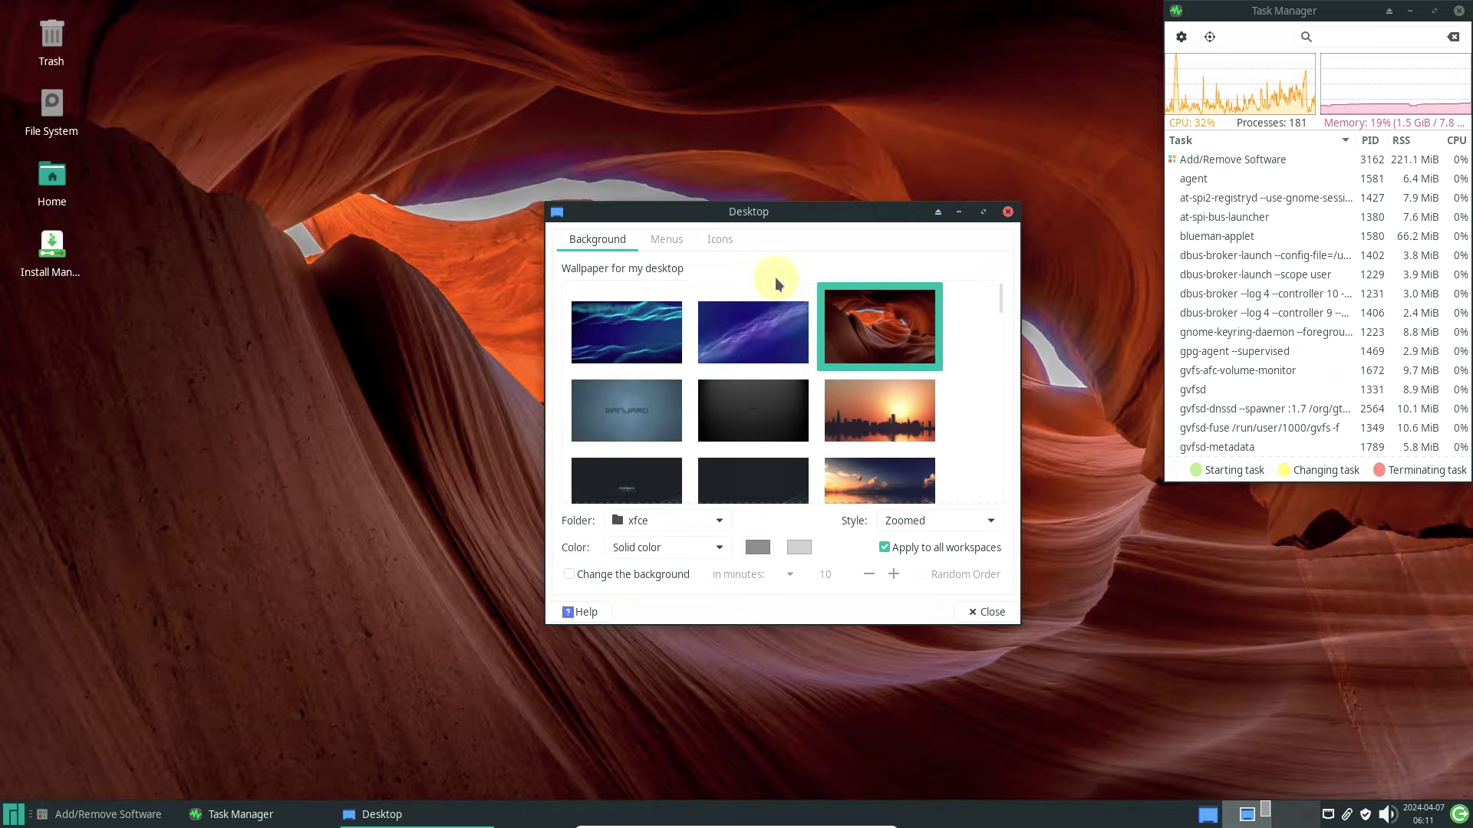
- Move the Desktop settings window aside and apply the wallpaper of a dirt path through green fields
{"action": "left_click_drag", "start_coordinate": [782, 221], "coordinate": [1228, 288]}
{"action": "scroll", "coordinate": [1179, 436], "scroll_direction": "down", "scroll_amount": 3}
{"action": "scroll", "coordinate": [1180, 436], "scroll_direction": "down", "scroll_amount": 5}
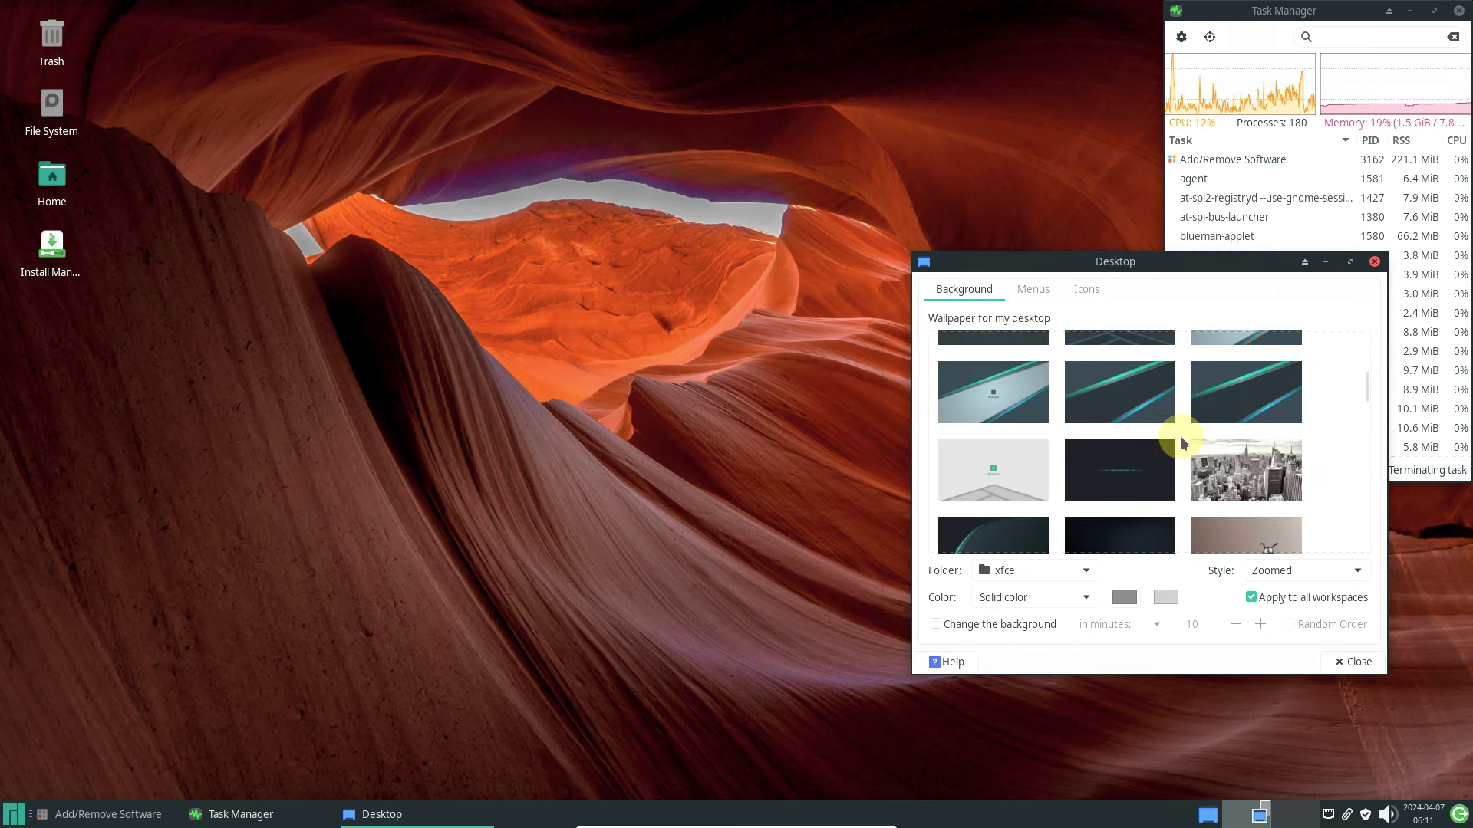
{"action": "scroll", "coordinate": [1179, 436], "scroll_direction": "down", "scroll_amount": 4}
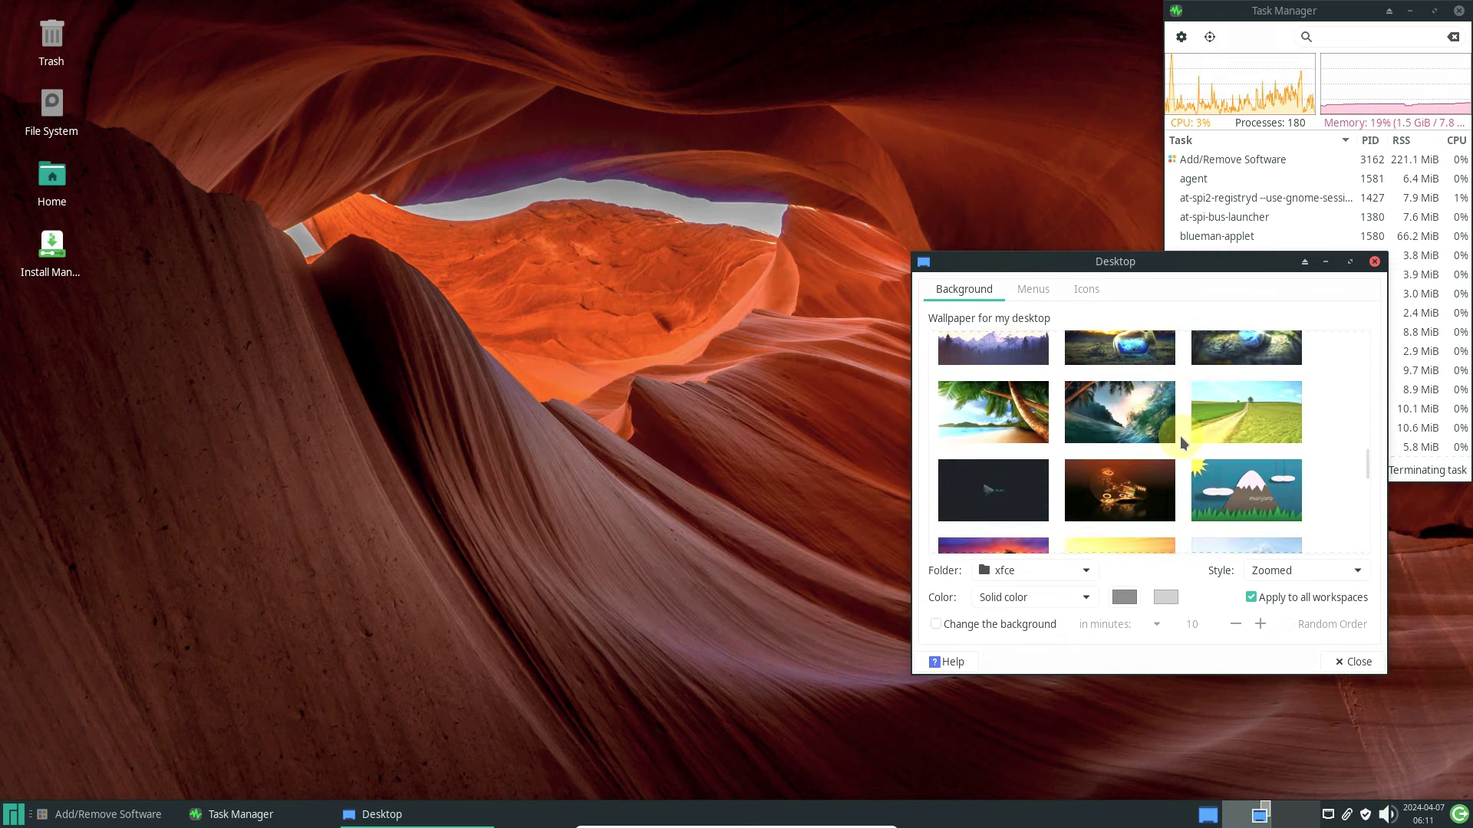
{"action": "left_click", "coordinate": [1288, 409]}
- Browse further through the xfce wallpapers and apply tree-736875.jpg as the background
{"action": "scroll", "coordinate": [1289, 409], "scroll_direction": "down", "scroll_amount": 5}
{"action": "scroll", "coordinate": [1289, 409], "scroll_direction": "down", "scroll_amount": 5}
{"action": "scroll", "coordinate": [1282, 387], "scroll_direction": "up", "scroll_amount": 5}
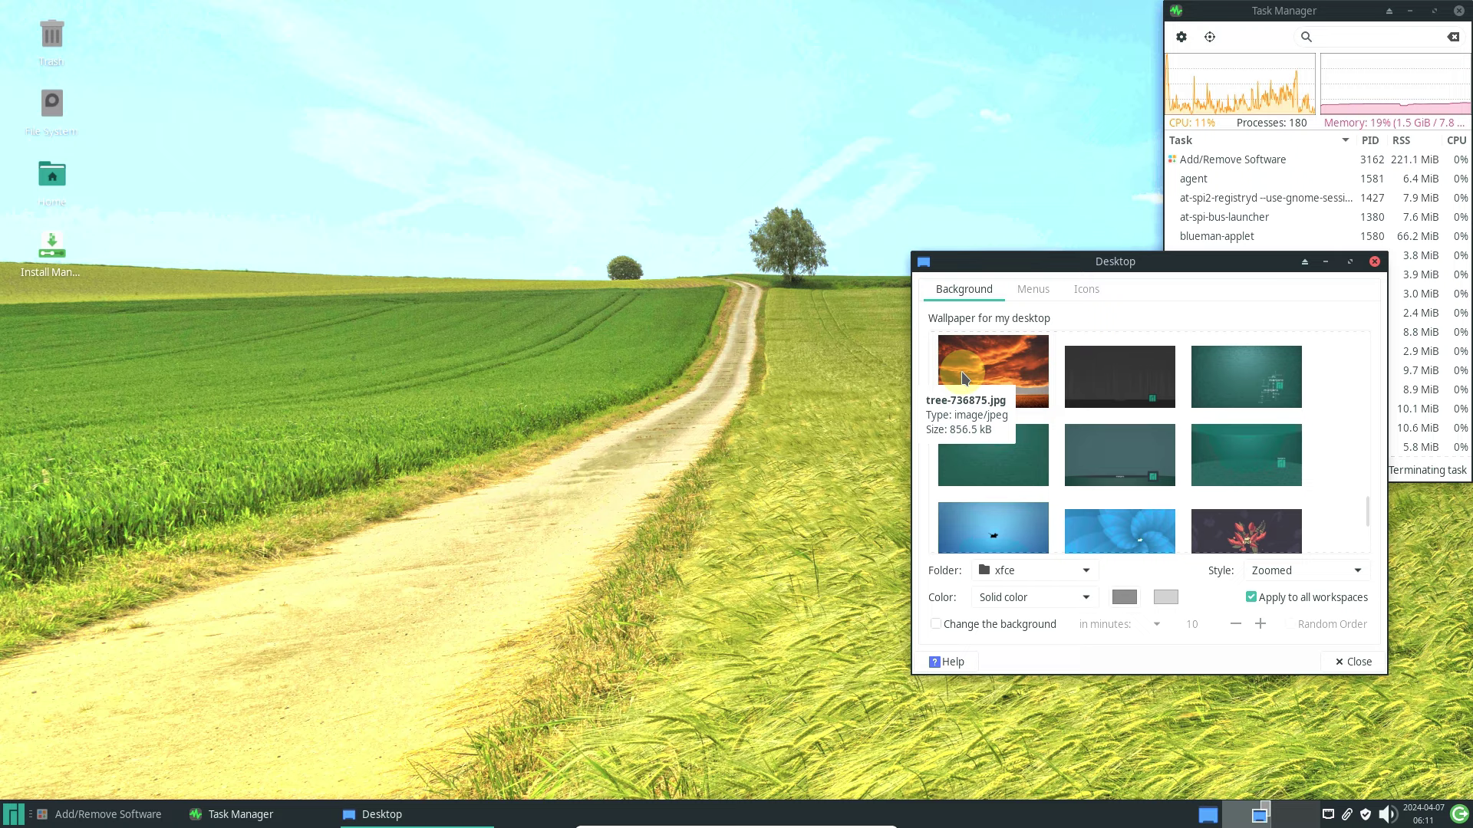
{"action": "left_click", "coordinate": [965, 378]}
- Try the wallpaper with sun rays over water and the one with a palm tree on a beach
{"action": "scroll", "coordinate": [1028, 427], "scroll_direction": "down", "scroll_amount": 8}
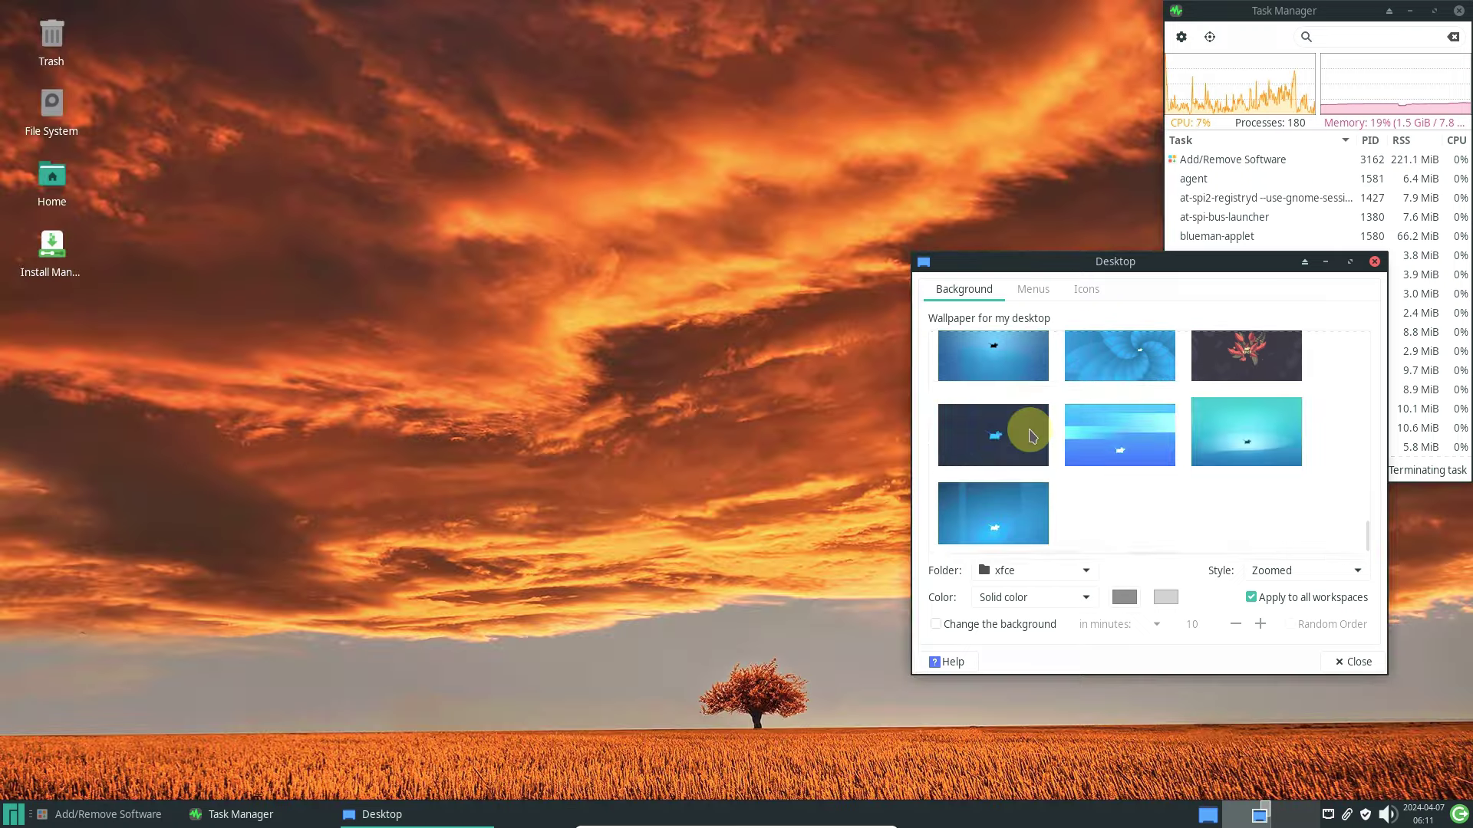
{"action": "scroll", "coordinate": [1030, 436], "scroll_direction": "up", "scroll_amount": 5}
{"action": "scroll", "coordinate": [1031, 435], "scroll_direction": "up", "scroll_amount": 2}
{"action": "left_click", "coordinate": [1120, 466]}
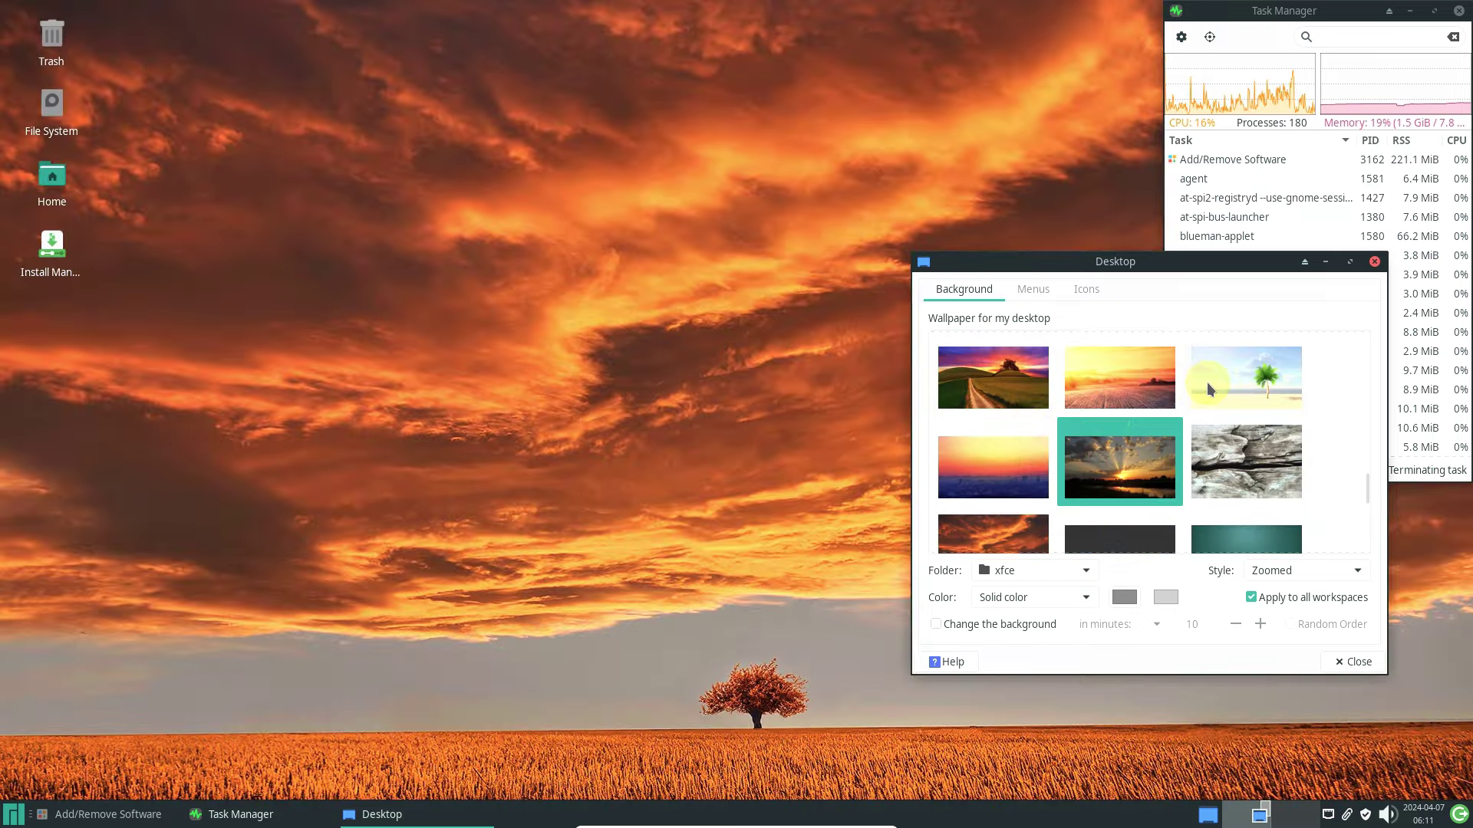
{"action": "left_click", "coordinate": [1232, 387]}
- Apply the wallpaper of a path leading to a tree-topped hill at sunset, moving the settings window around to view it
{"action": "left_click_drag", "start_coordinate": [1042, 262], "coordinate": [843, 170]}
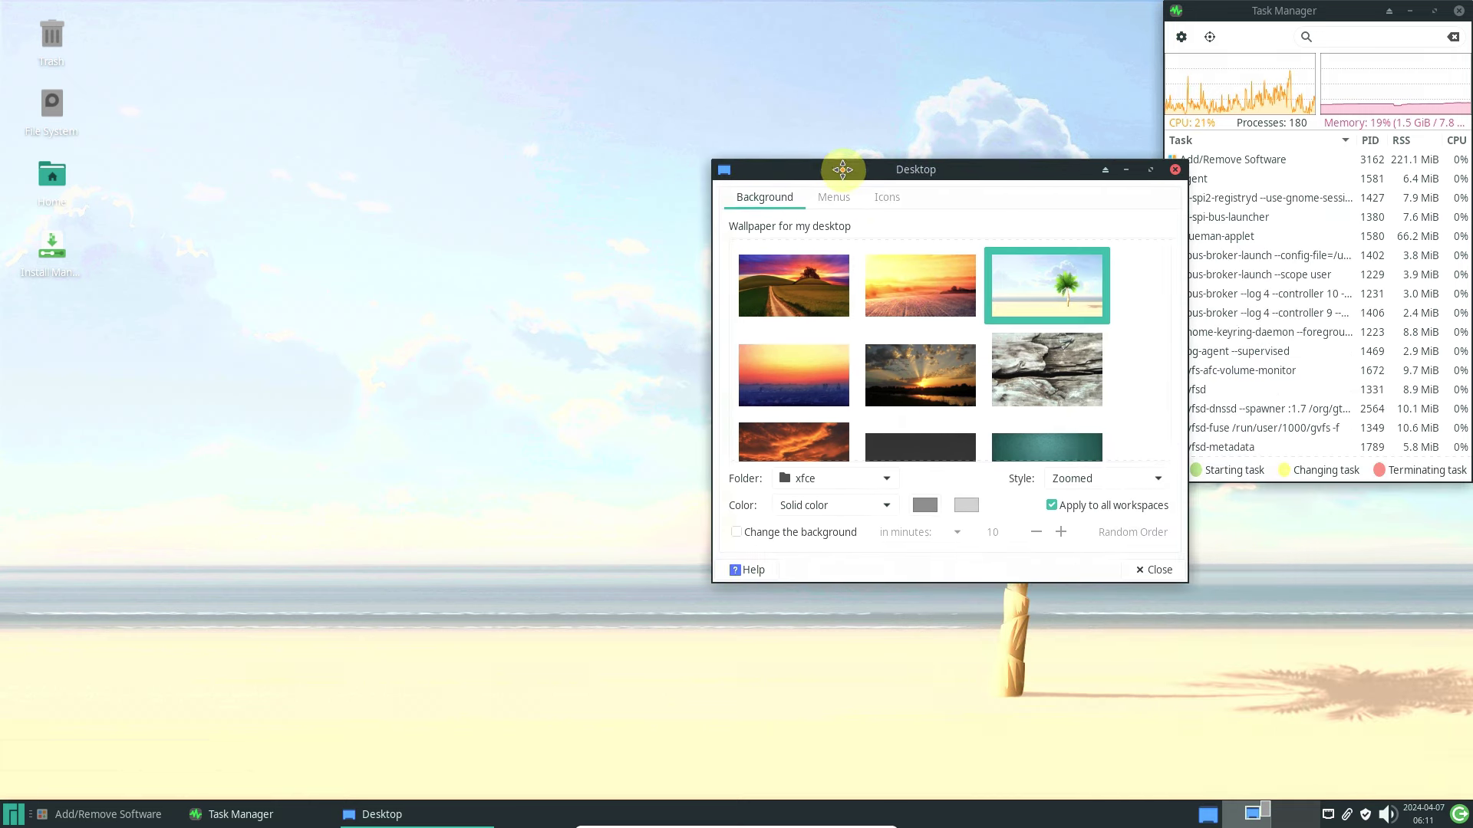
{"action": "left_click", "coordinate": [775, 322]}
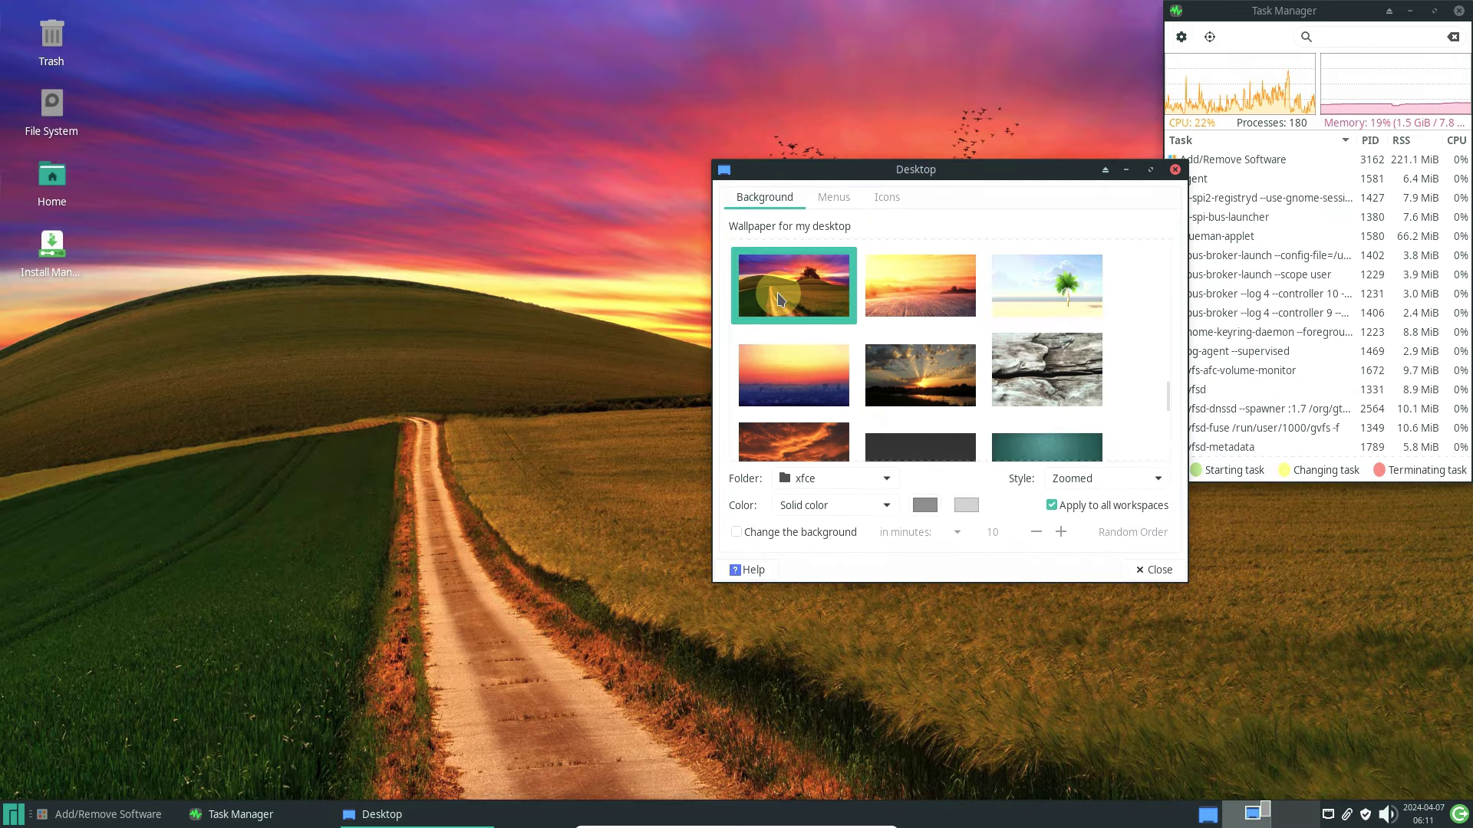
{"action": "left_click_drag", "start_coordinate": [806, 175], "coordinate": [694, 220]}
- Set the dirt path through green fields as the desktop wallpaper
{"action": "scroll", "coordinate": [799, 485], "scroll_direction": "down", "scroll_amount": 5}
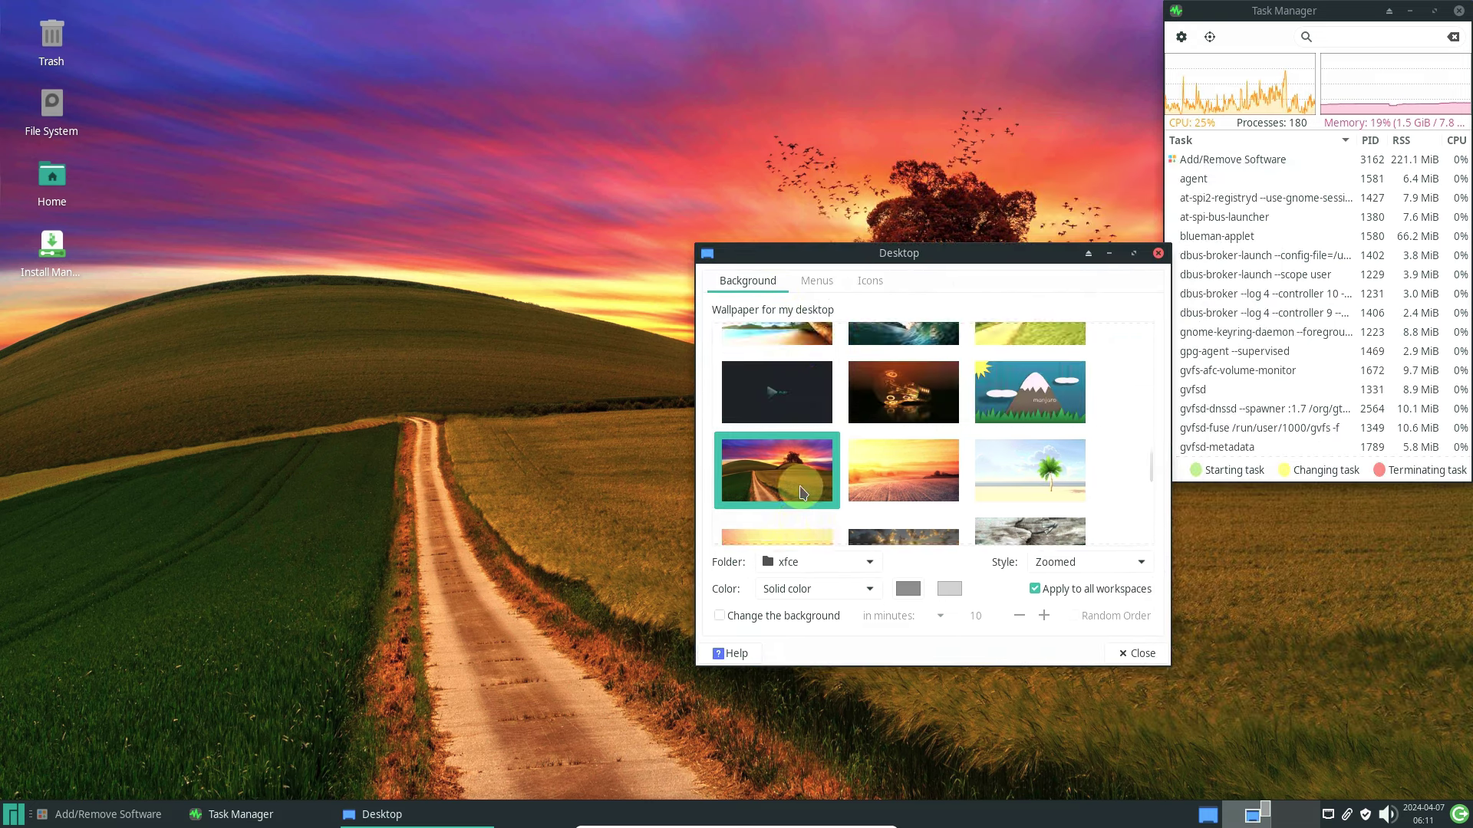
{"action": "left_click_drag", "start_coordinate": [913, 246], "coordinate": [1011, 358]}
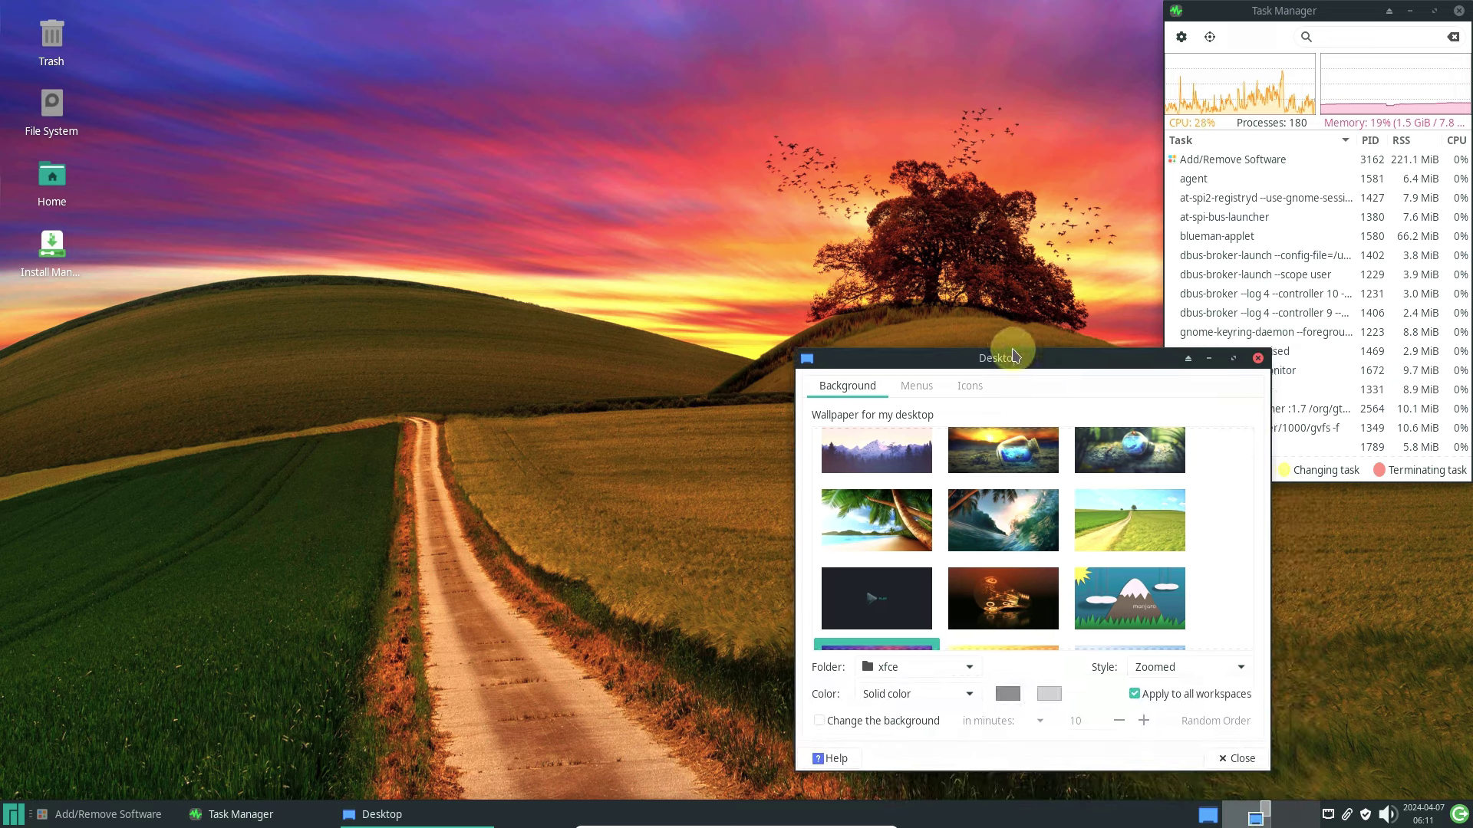
{"action": "left_click", "coordinate": [1128, 541]}
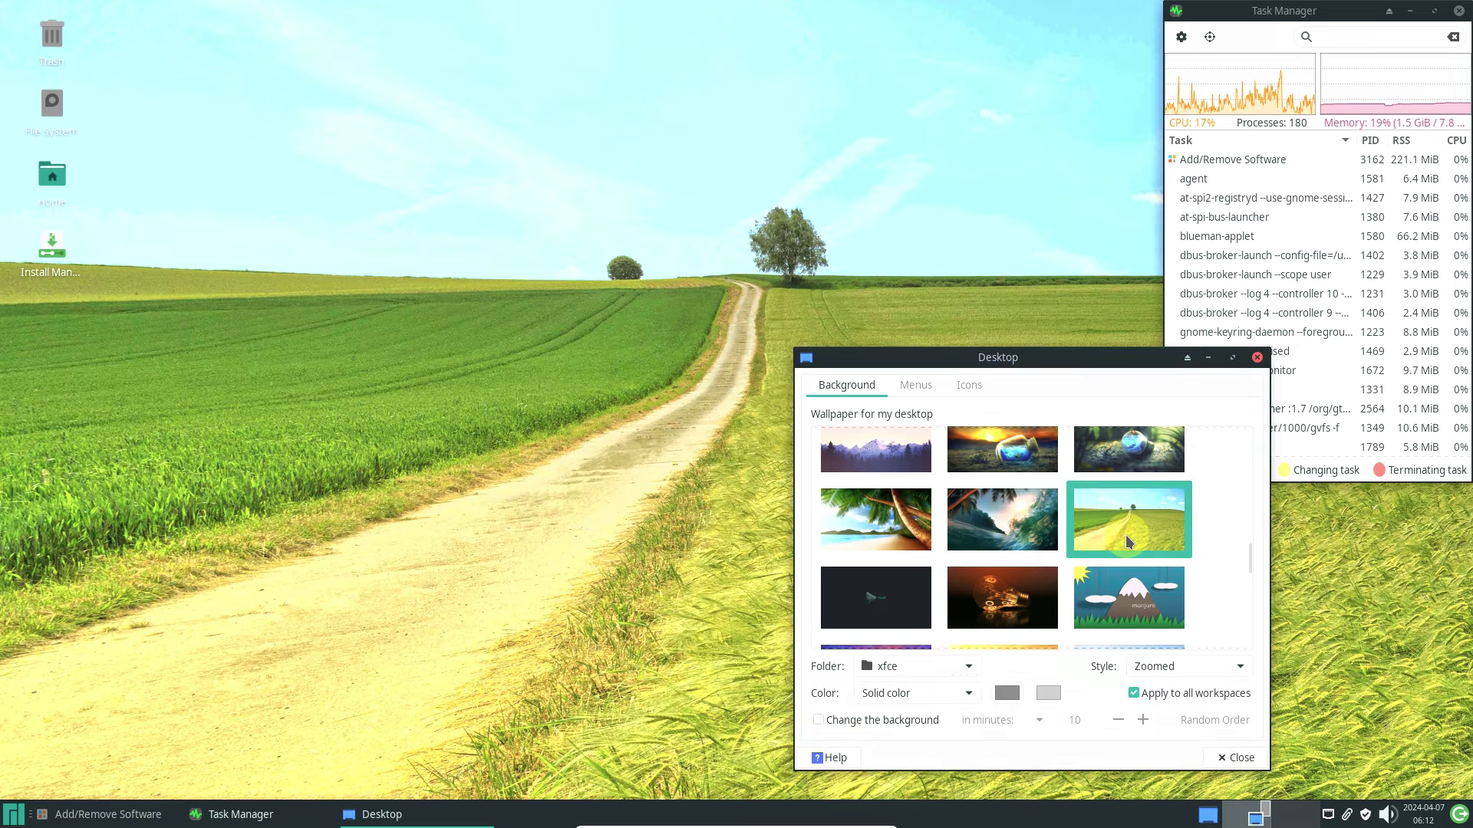
- Look through the menu and icon settings for the desktop, revisit the wallpaper list and close the desktop settings
{"action": "left_click", "coordinate": [913, 387]}
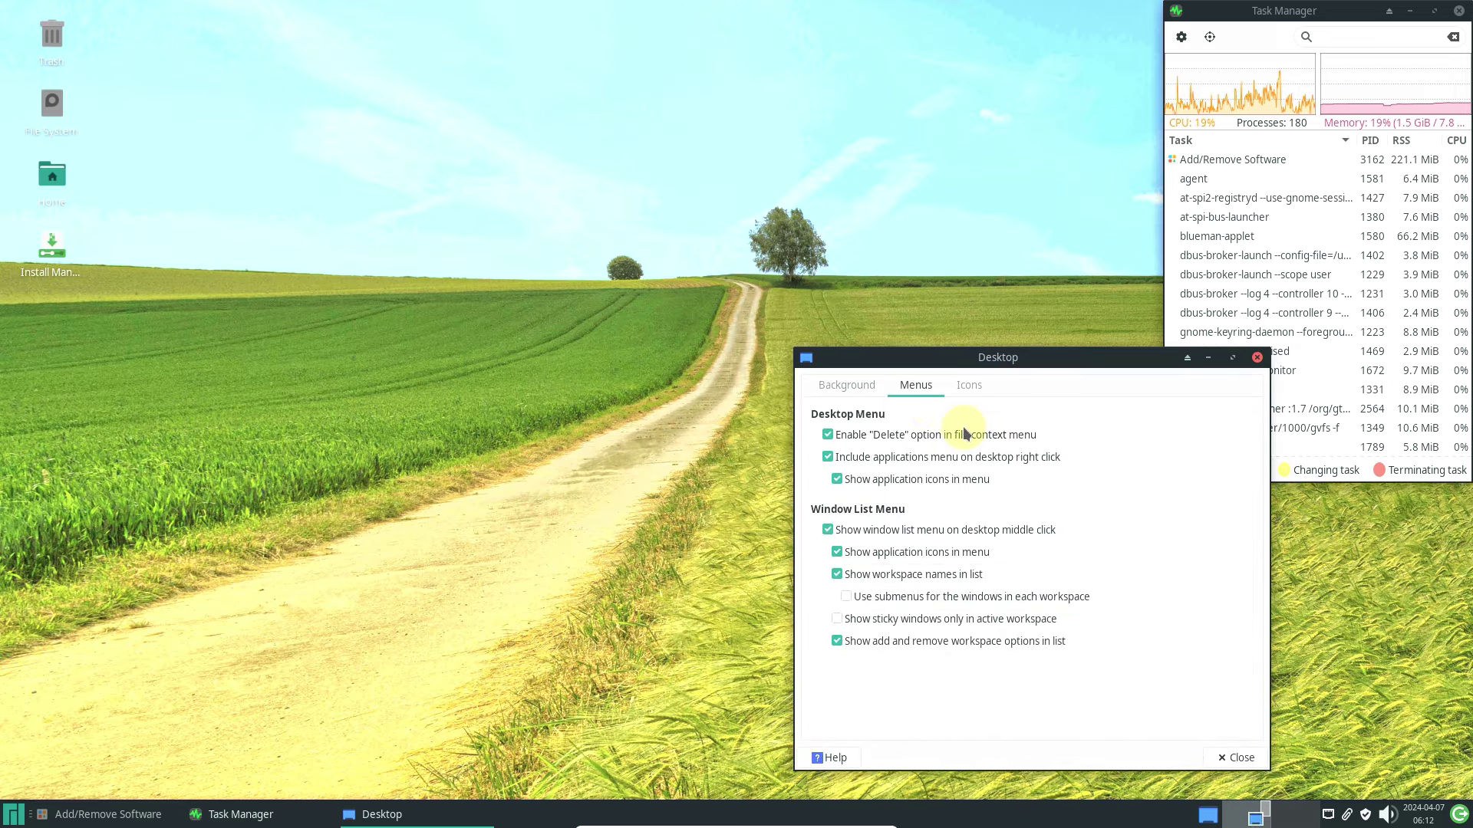
{"action": "left_click", "coordinate": [968, 387]}
{"action": "left_click", "coordinate": [847, 385]}
{"action": "scroll", "coordinate": [1134, 564], "scroll_direction": "down", "scroll_amount": 1}
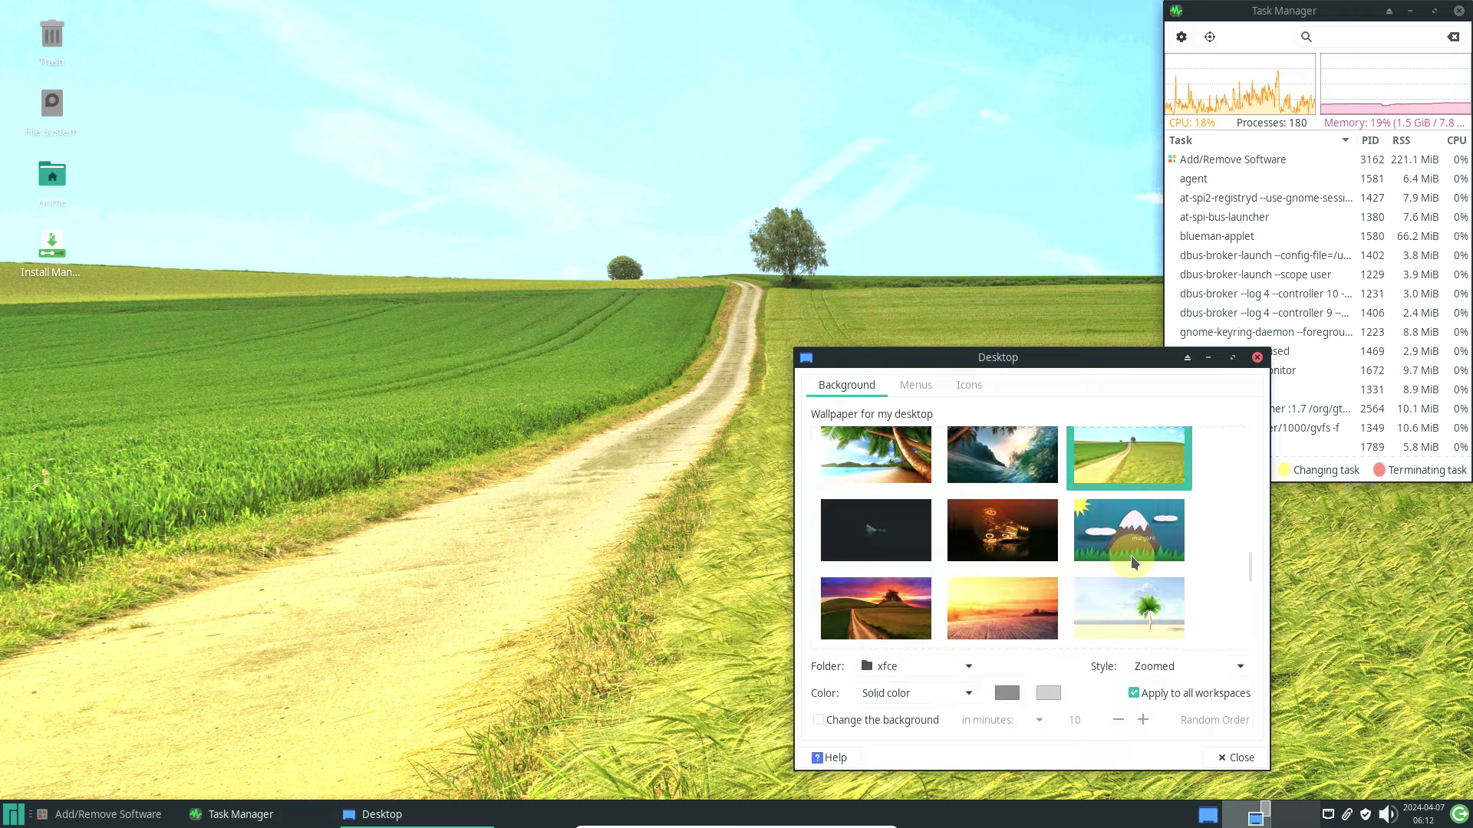
{"action": "scroll", "coordinate": [1135, 568], "scroll_direction": "down", "scroll_amount": 1}
{"action": "left_click", "coordinate": [1225, 759]}
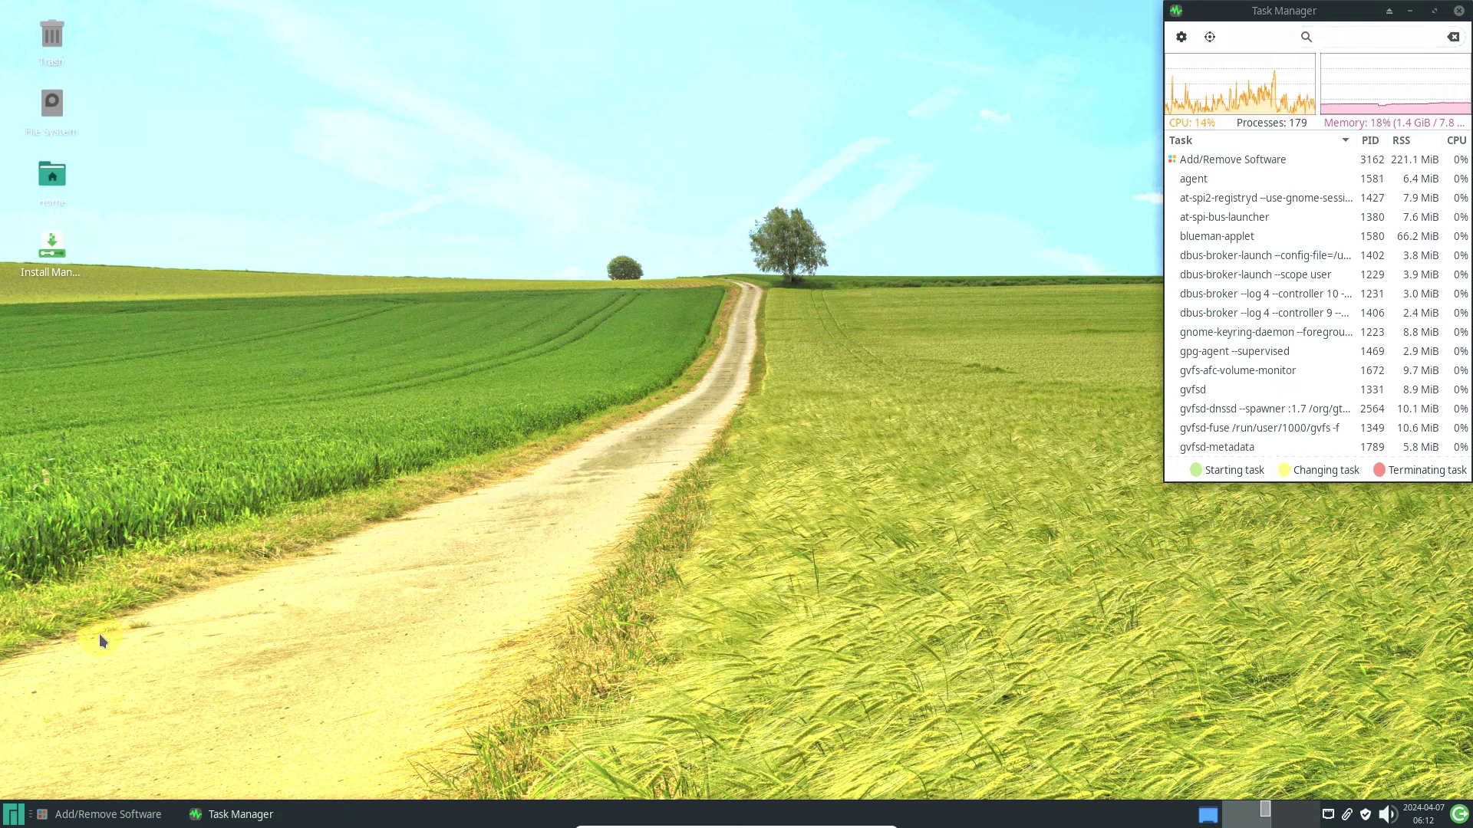
- Restore Add/Remove Software and move and enlarge its window to fill the desktop area beside the Task Manager
{"action": "left_click", "coordinate": [108, 814]}
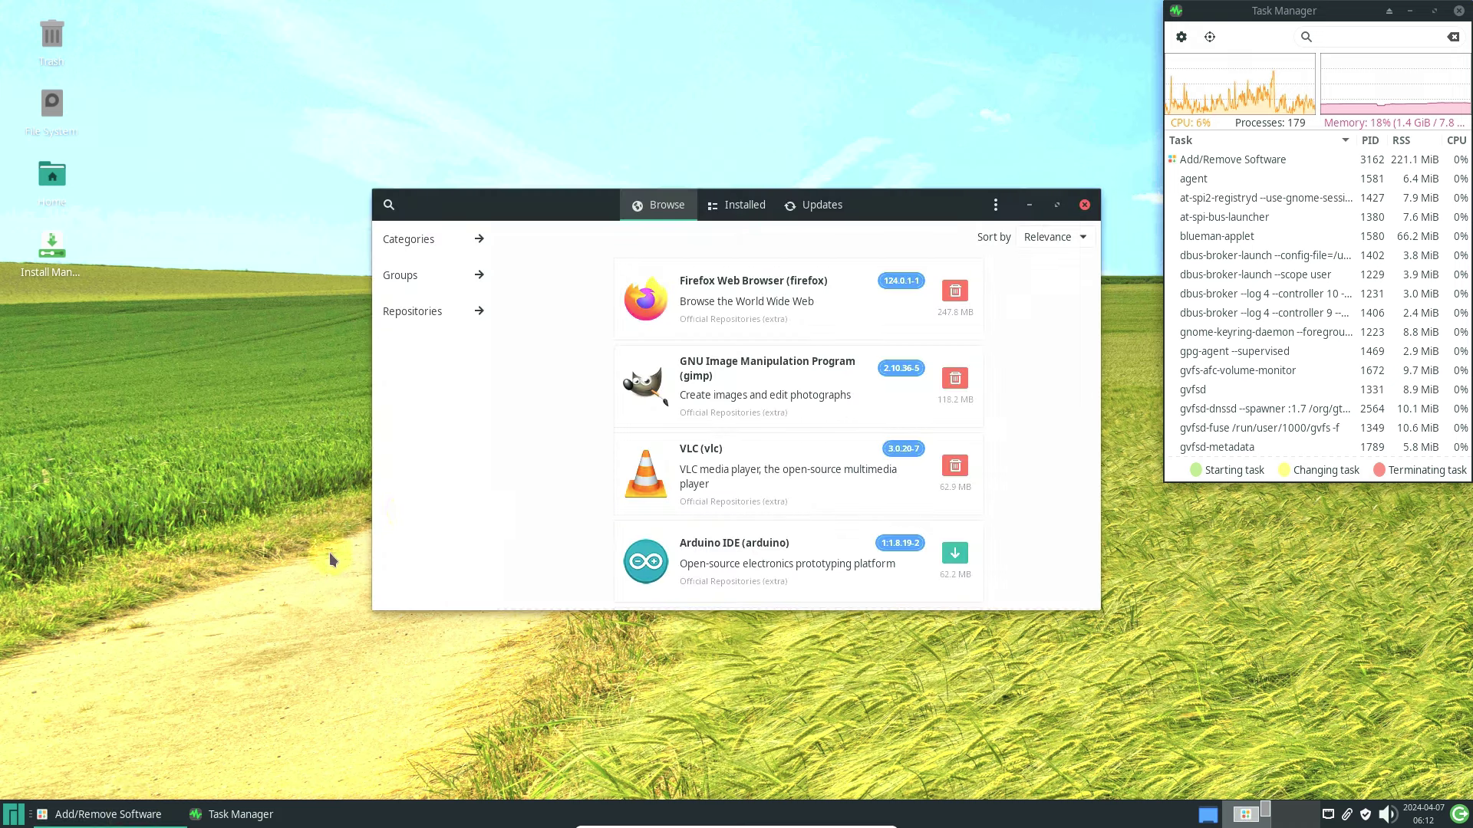
{"action": "left_click_drag", "start_coordinate": [884, 202], "coordinate": [521, 14]}
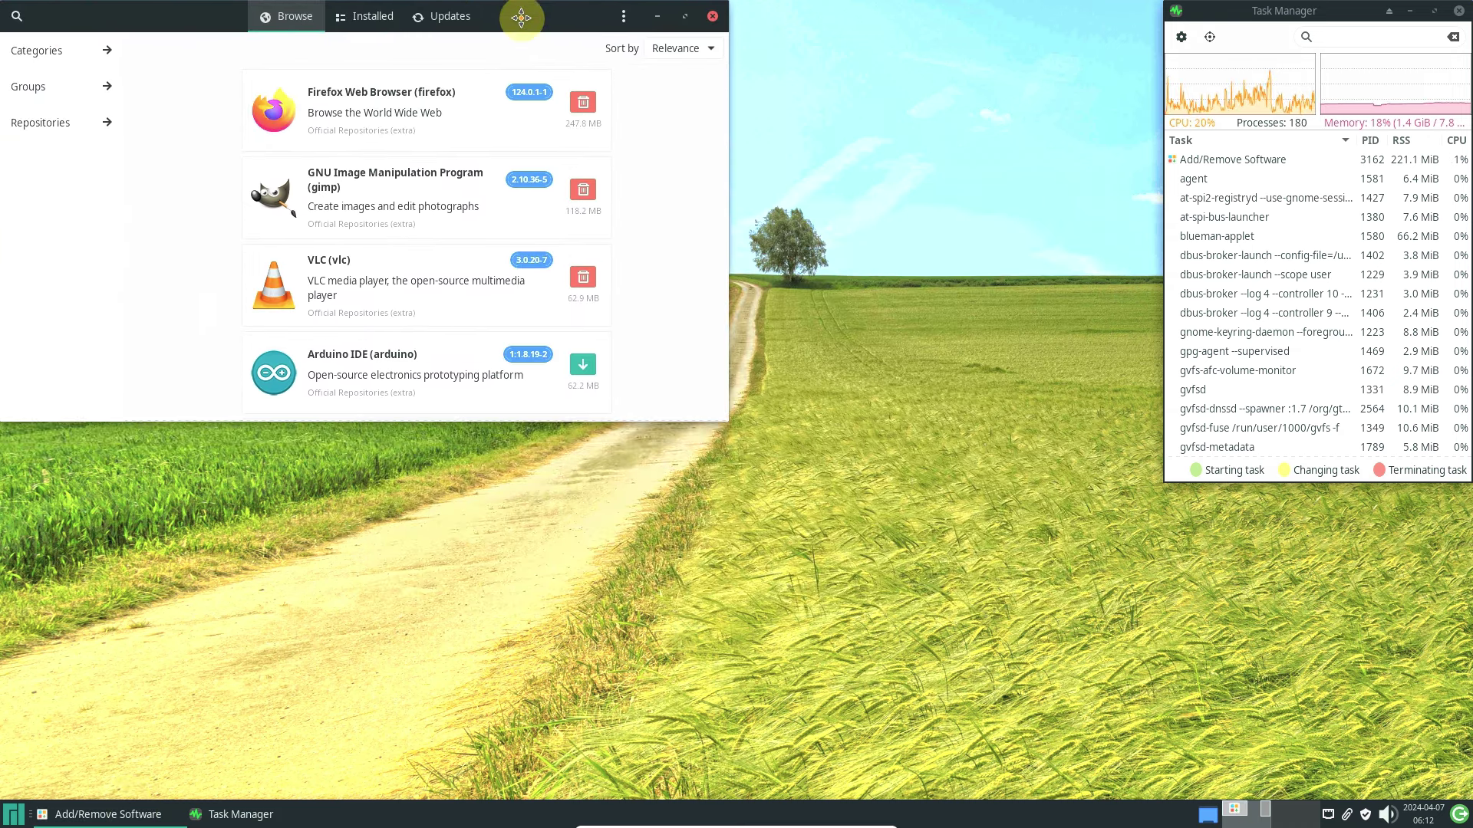
{"action": "left_click_drag", "start_coordinate": [725, 416], "coordinate": [1158, 790]}
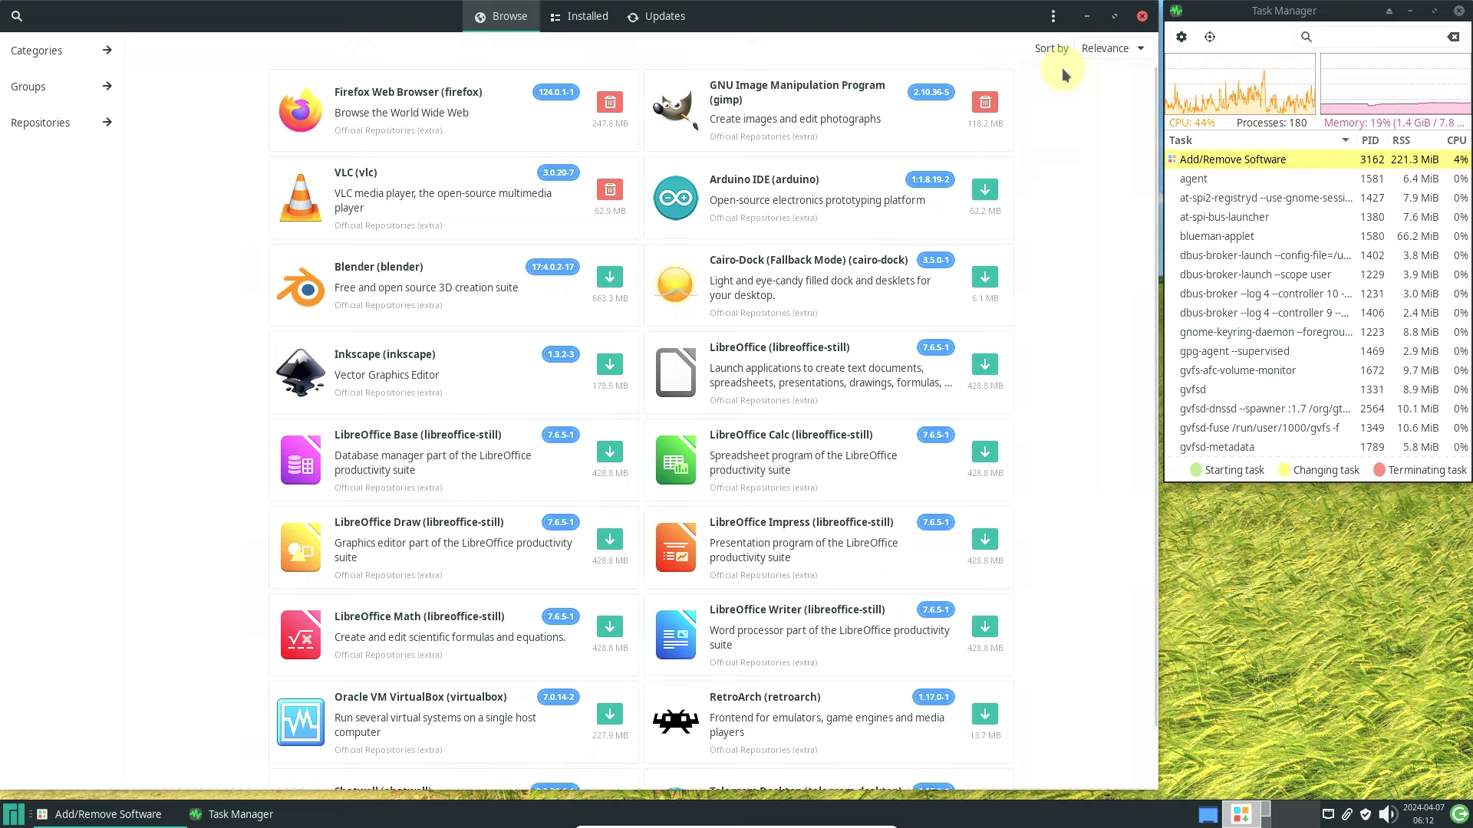
- View the version information for Pamac and close it
{"action": "left_click", "coordinate": [1053, 16]}
{"action": "left_click", "coordinate": [1028, 154]}
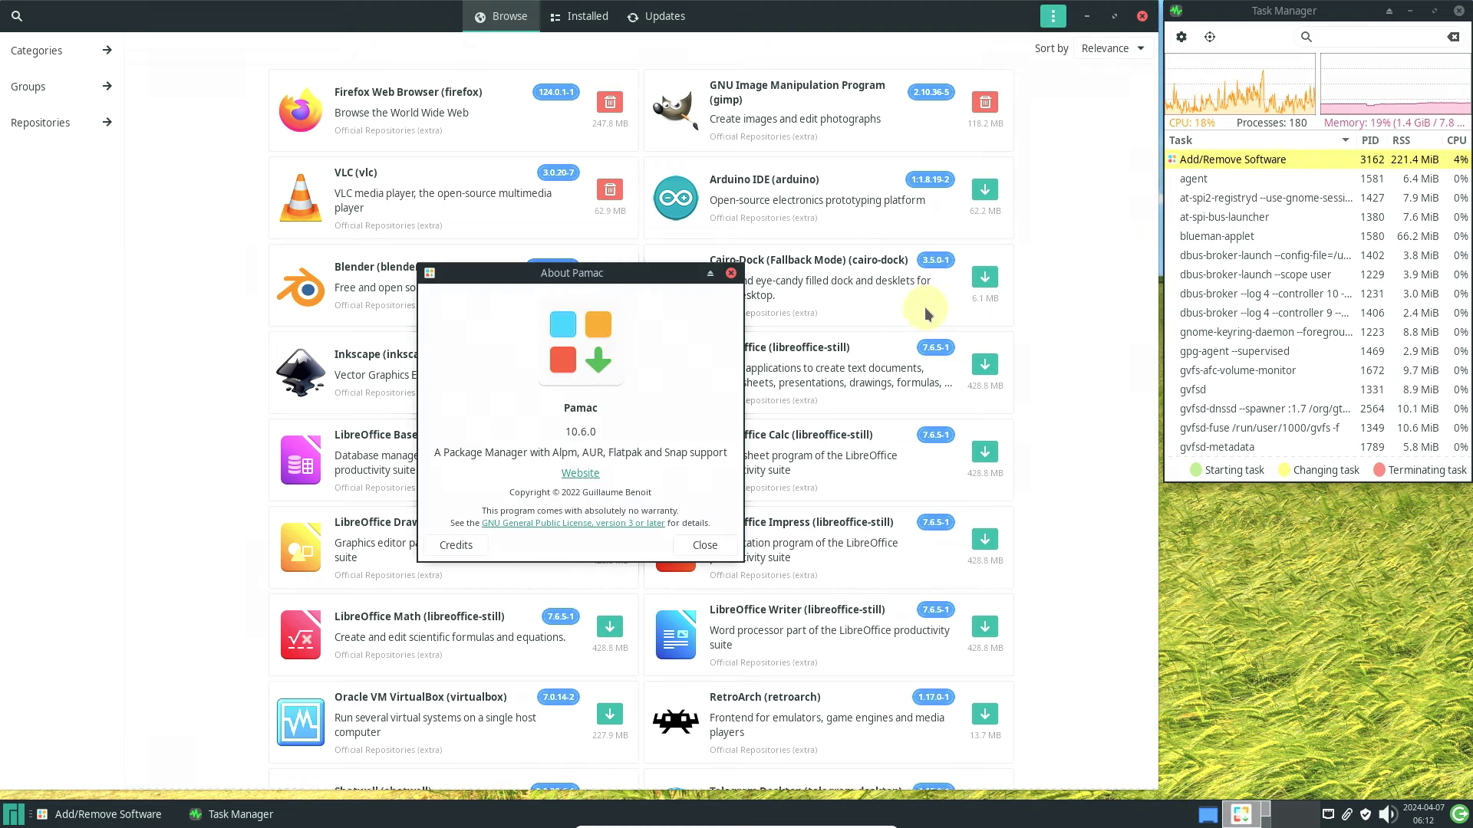
{"action": "left_click", "coordinate": [731, 273]}
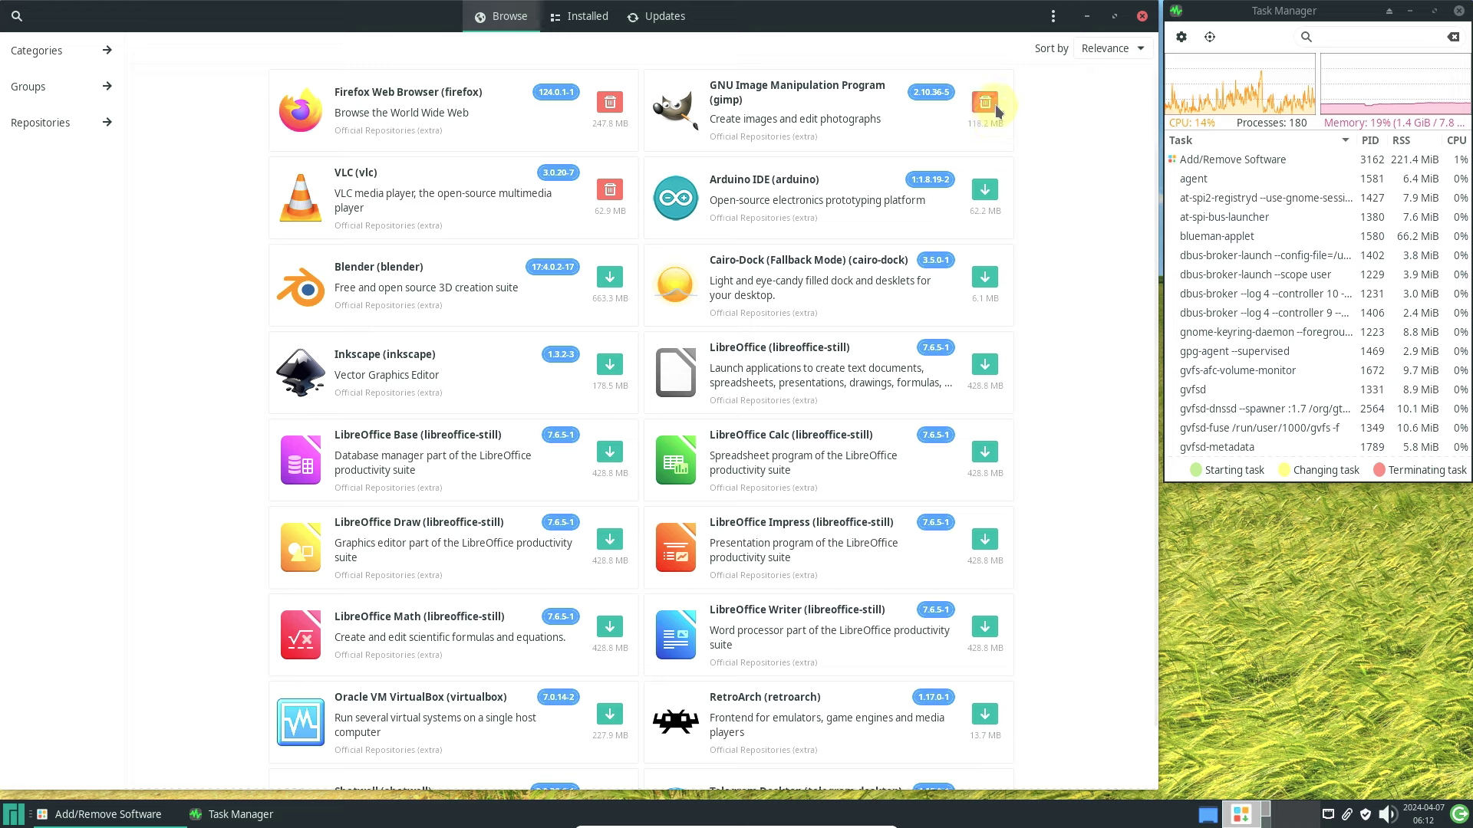
- Review the General, Advanced and Third Party preferences of the package manager and close them
{"action": "left_click", "coordinate": [1053, 16]}
{"action": "left_click", "coordinate": [1052, 136]}
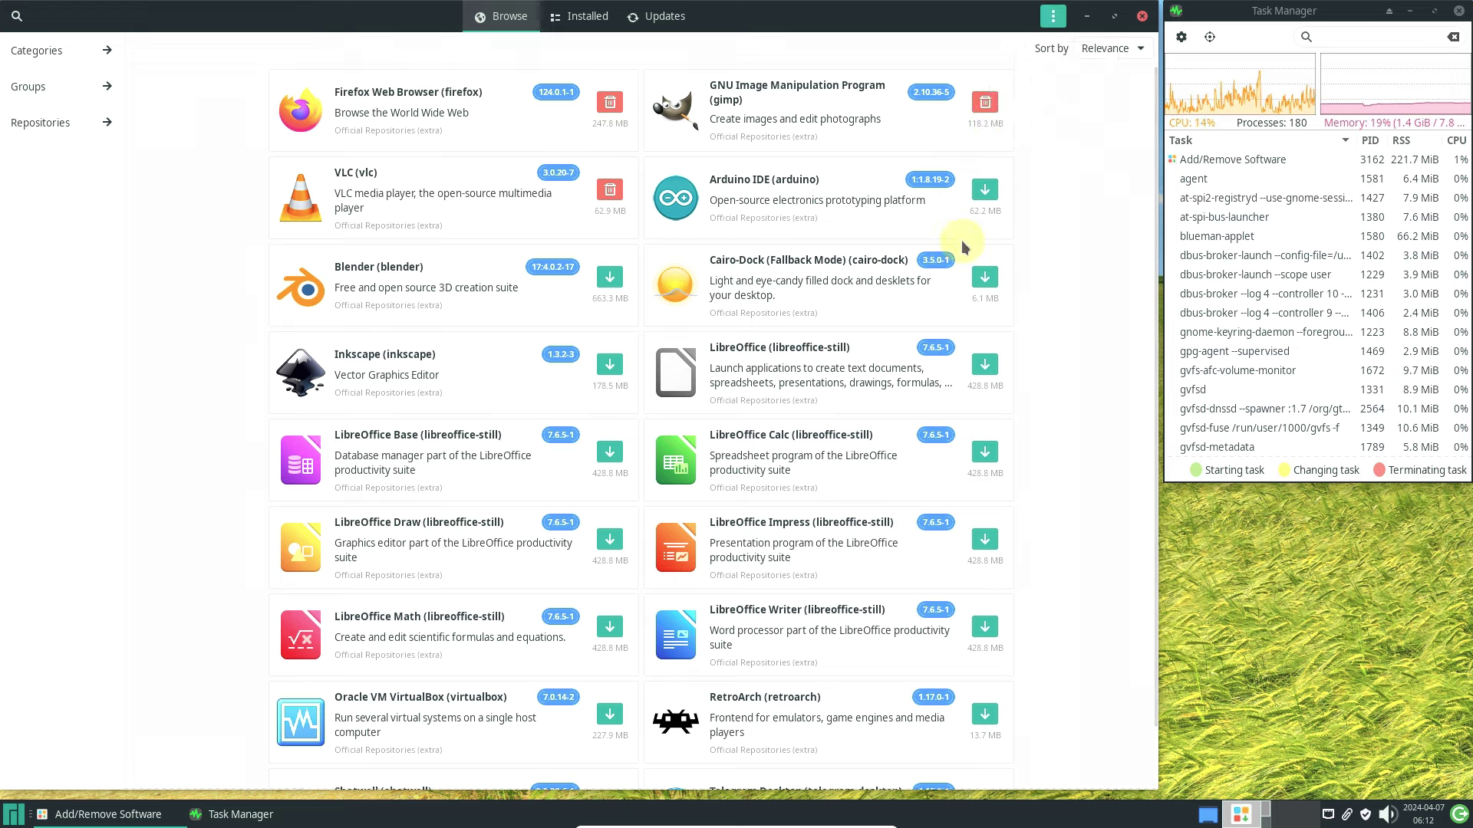
{"action": "scroll", "coordinate": [950, 255], "scroll_direction": "down", "scroll_amount": 5}
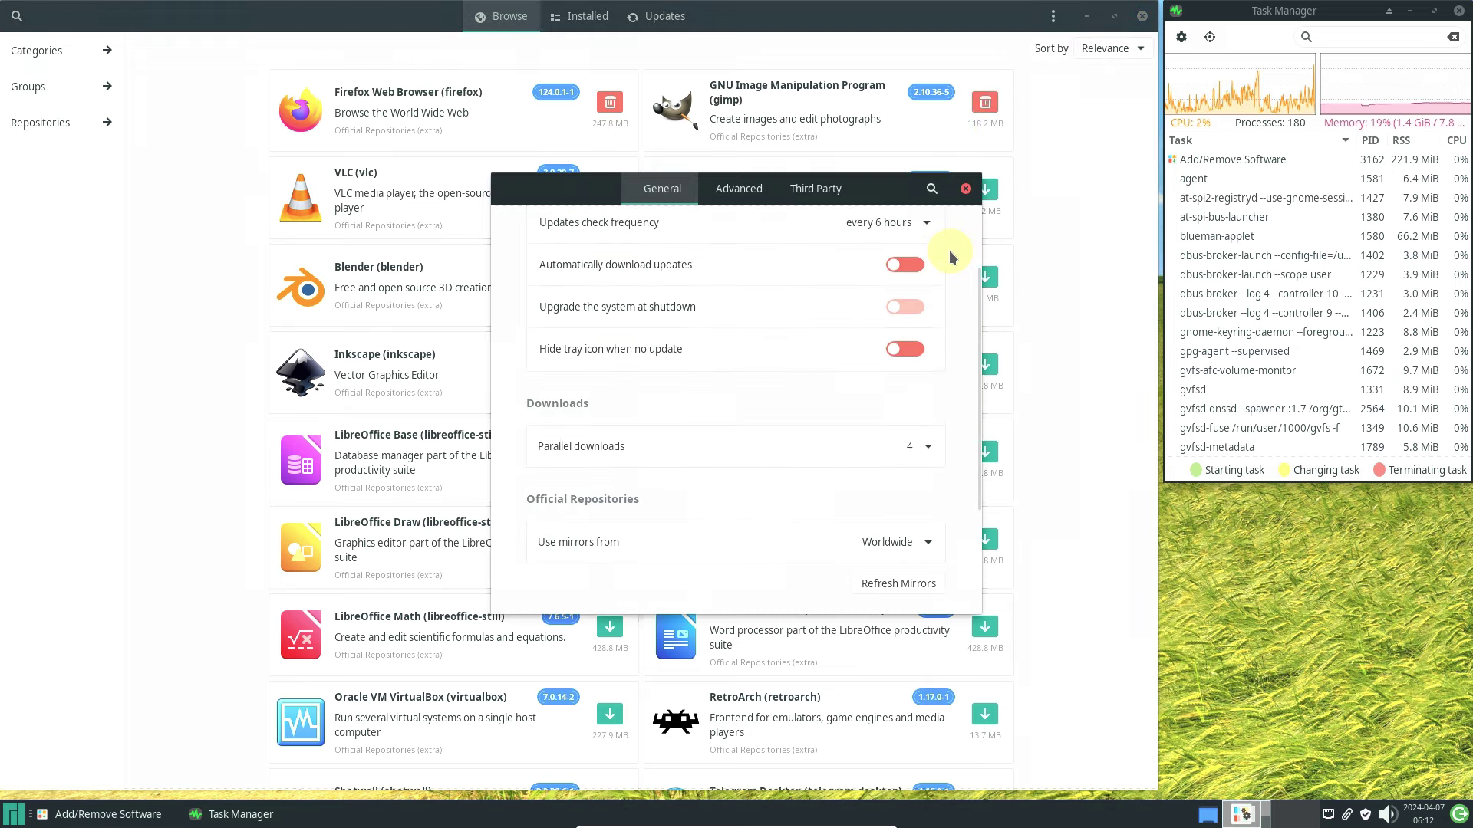
{"action": "scroll", "coordinate": [949, 255], "scroll_direction": "up", "scroll_amount": 5}
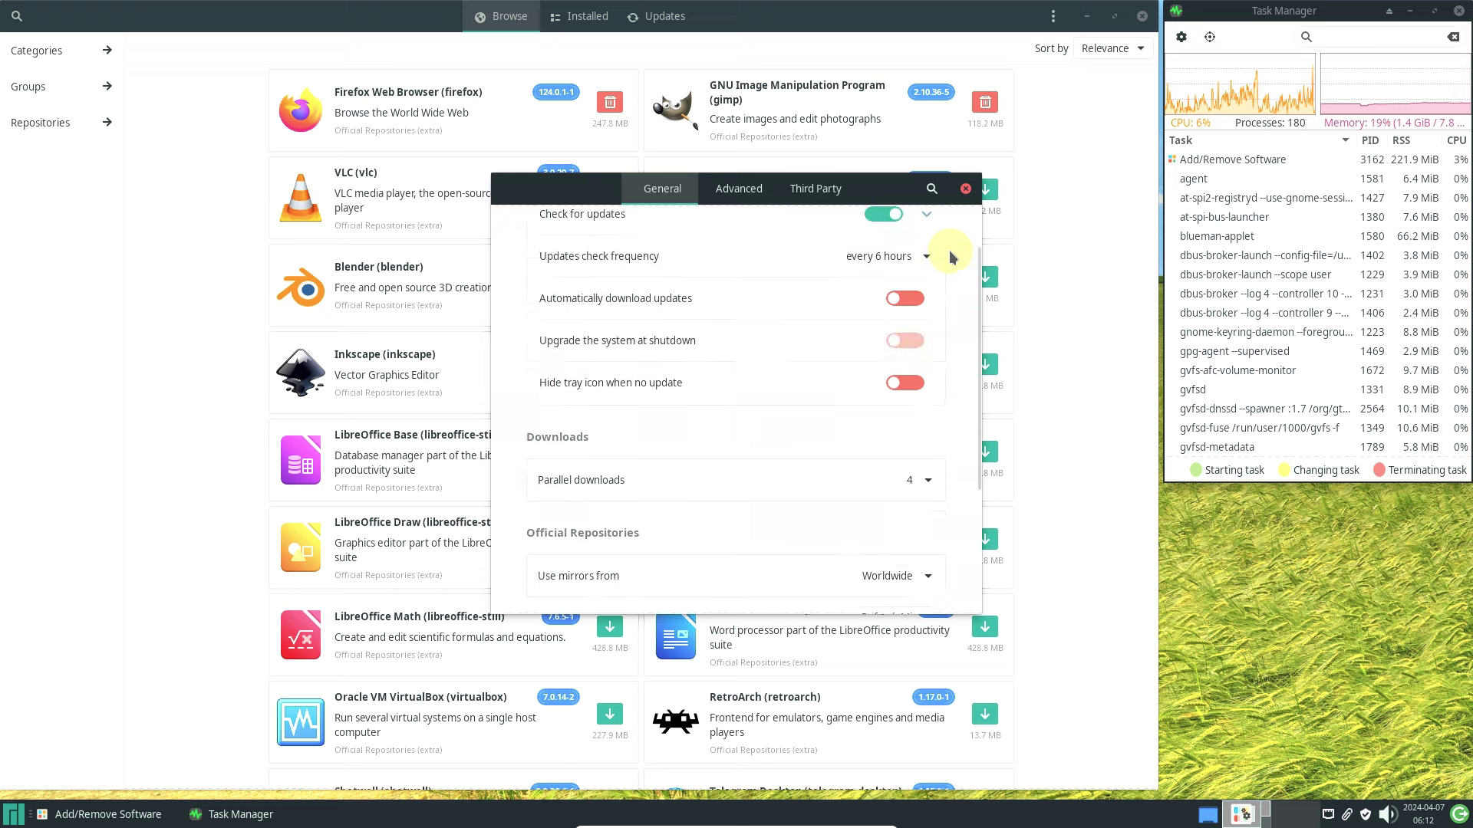
{"action": "left_click", "coordinate": [729, 184]}
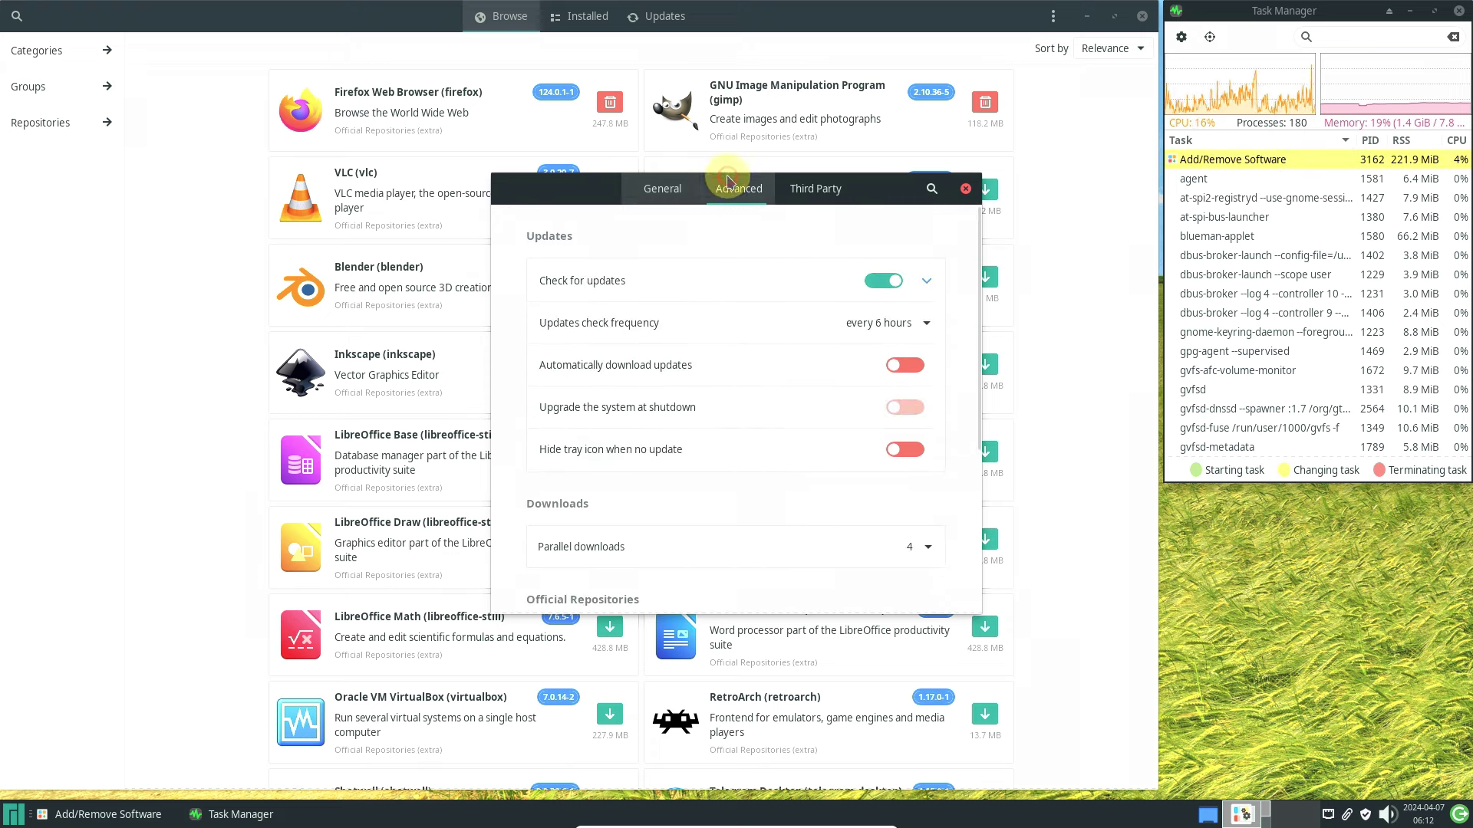
{"action": "left_click", "coordinate": [819, 198]}
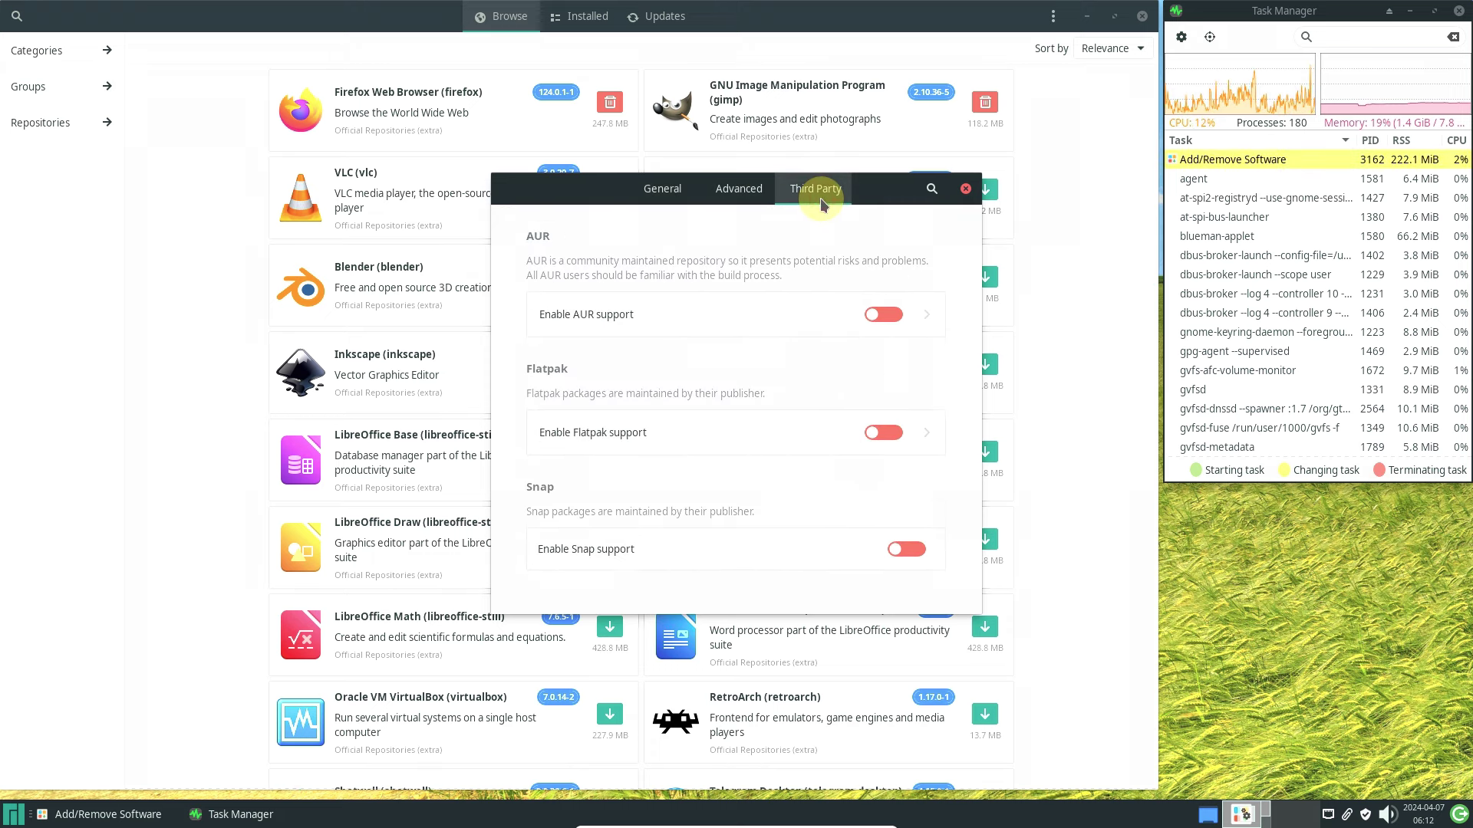
{"action": "left_click", "coordinate": [965, 188]}
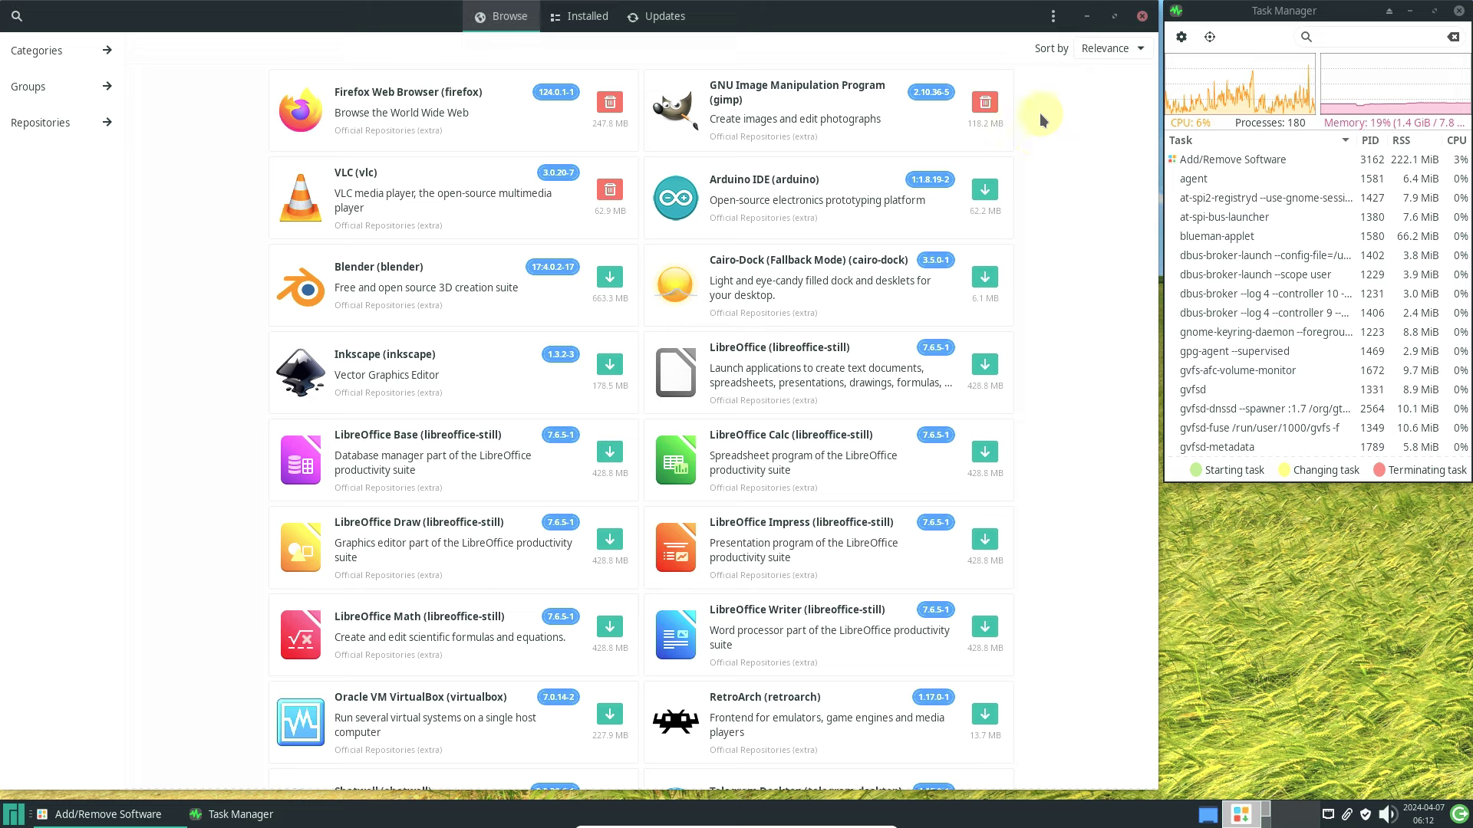
- View the dialog for installing local packages and cancel it
{"action": "left_click", "coordinate": [1052, 17]}
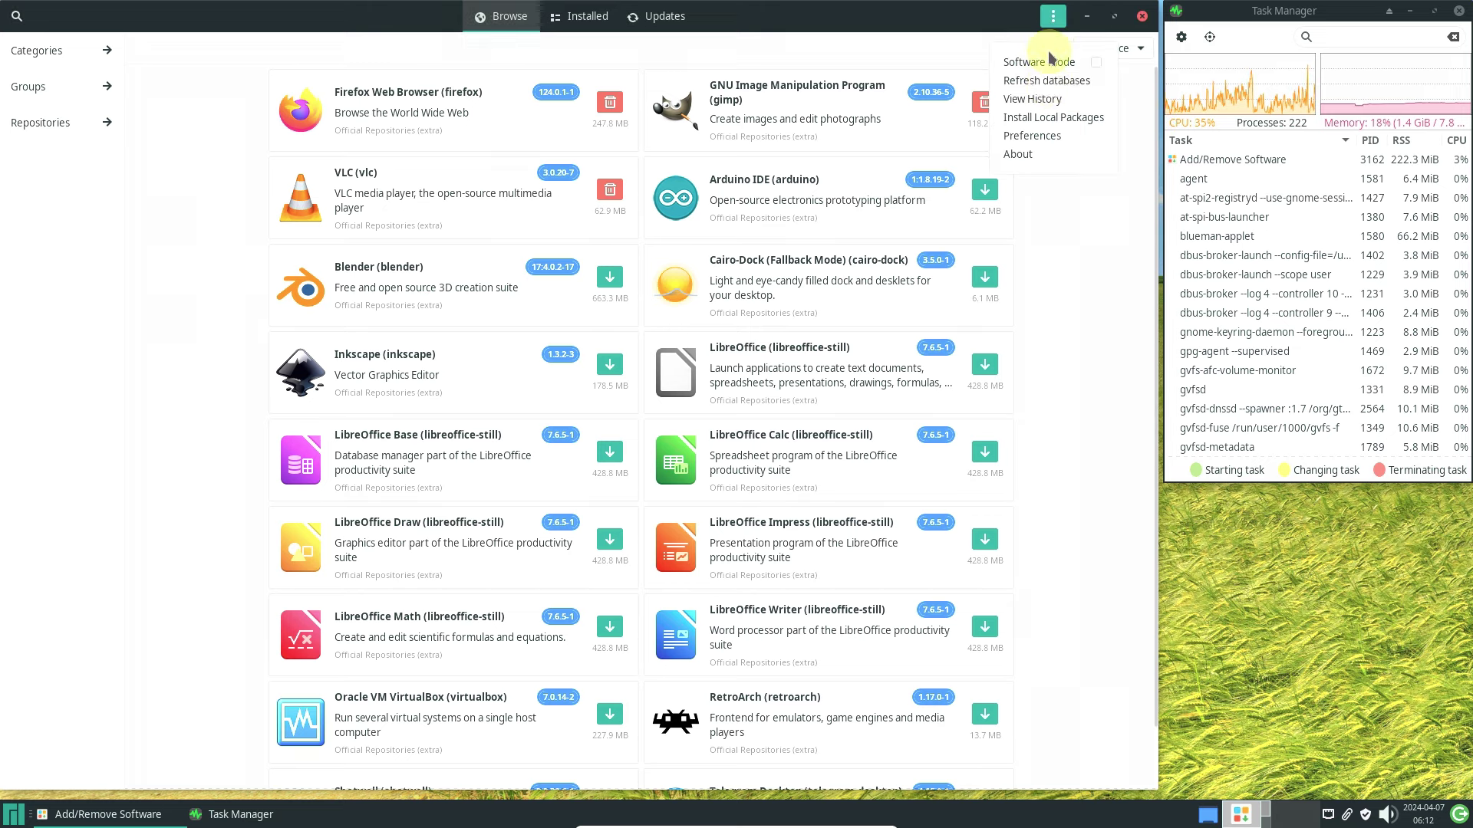
{"action": "left_click", "coordinate": [1033, 123]}
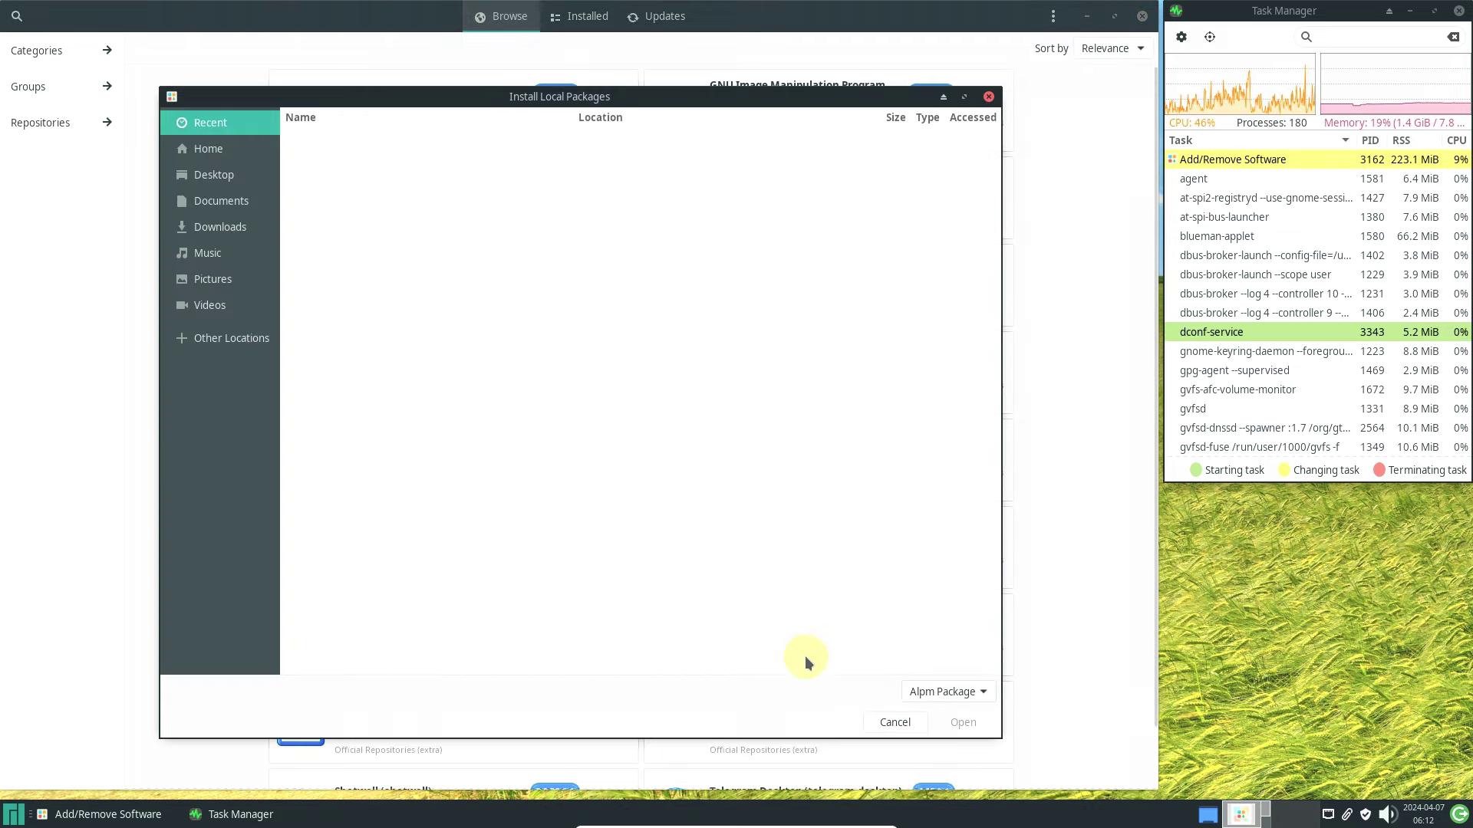
{"action": "left_click", "coordinate": [898, 725]}
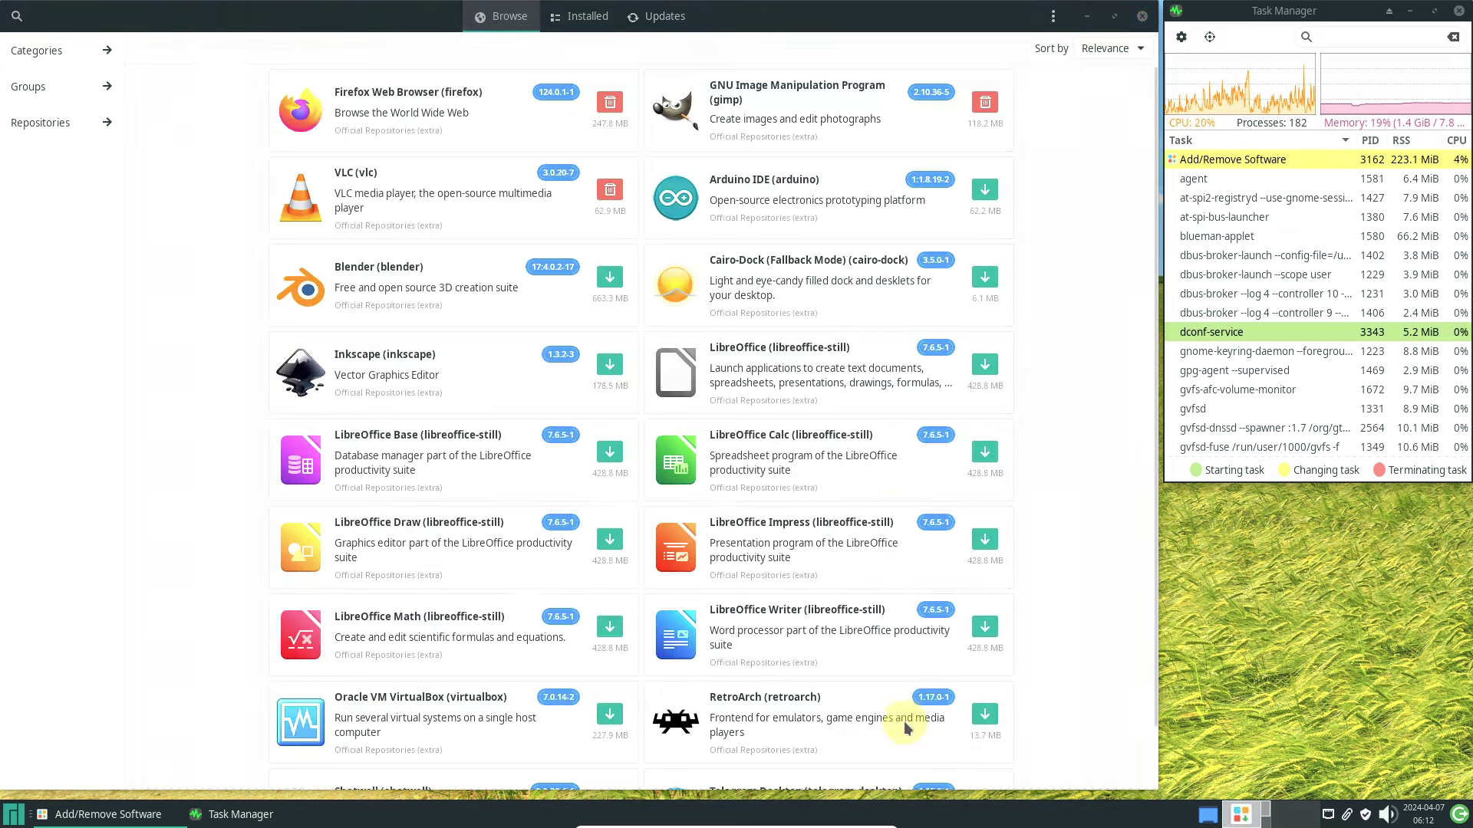
- Switch Software Mode on and back off
{"action": "left_click", "coordinate": [1059, 19]}
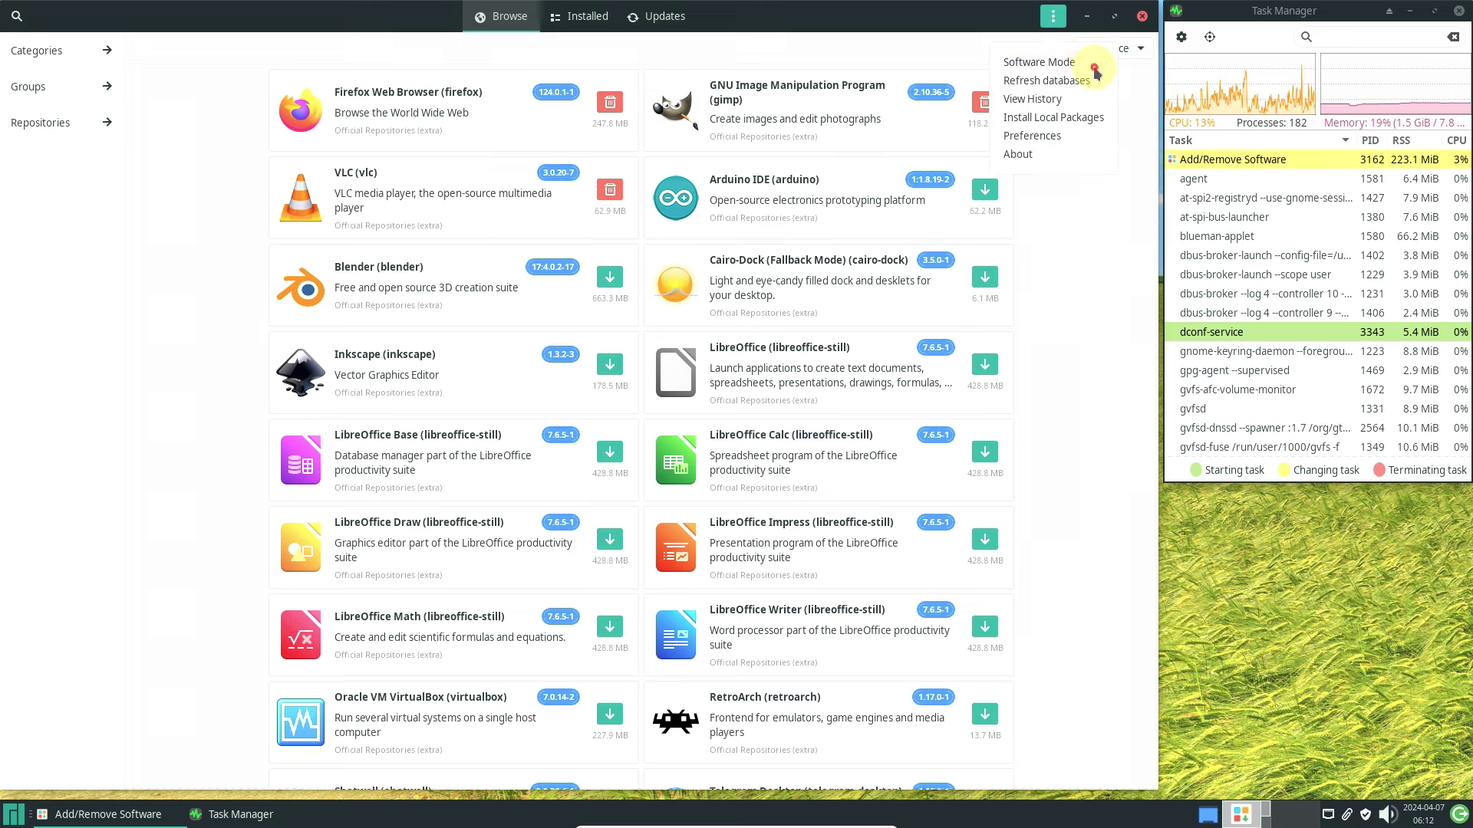
{"action": "left_click", "coordinate": [1095, 69]}
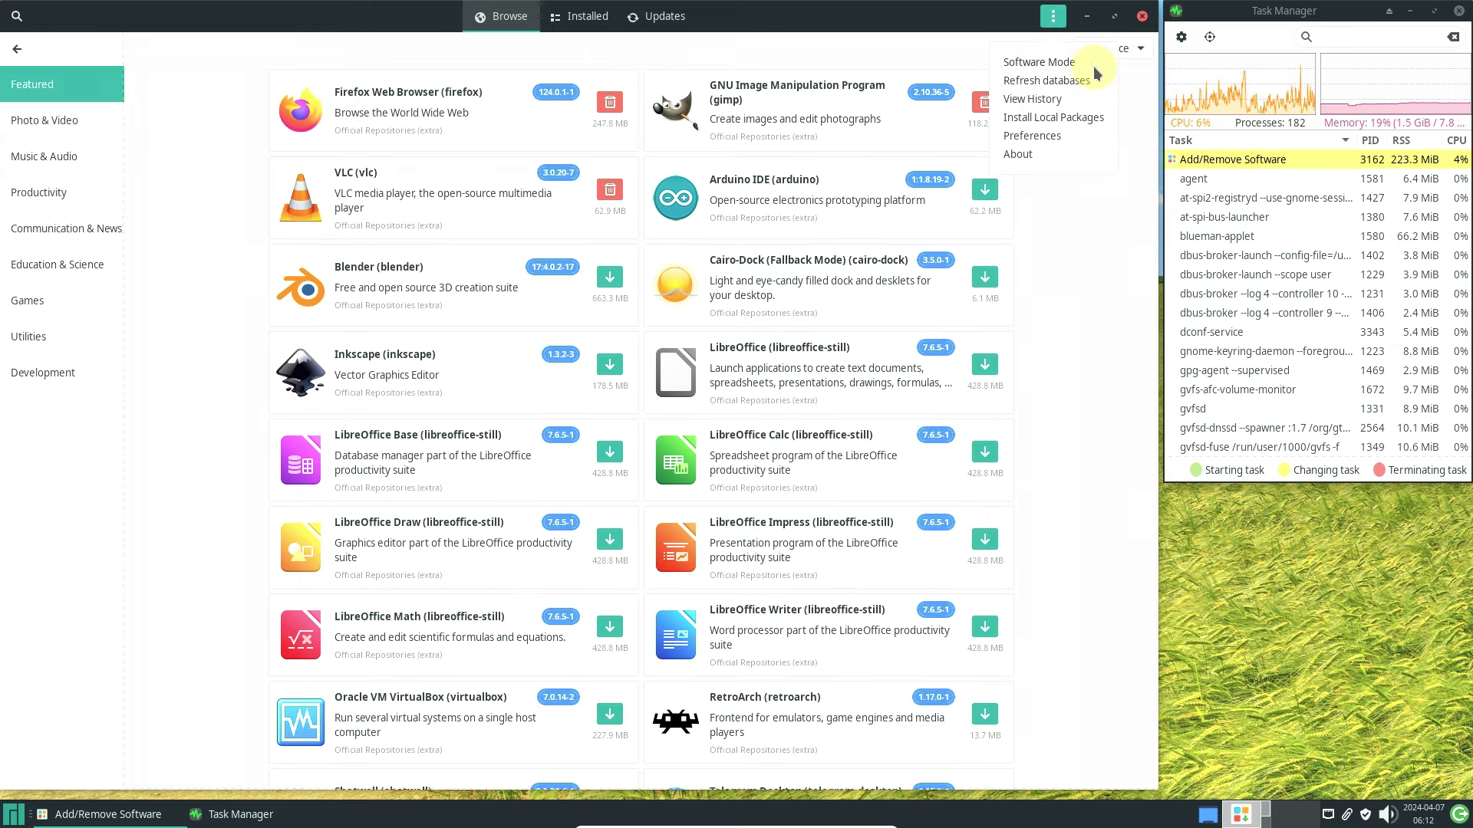
{"action": "left_click", "coordinate": [1095, 69]}
{"action": "left_click", "coordinate": [1095, 68]}
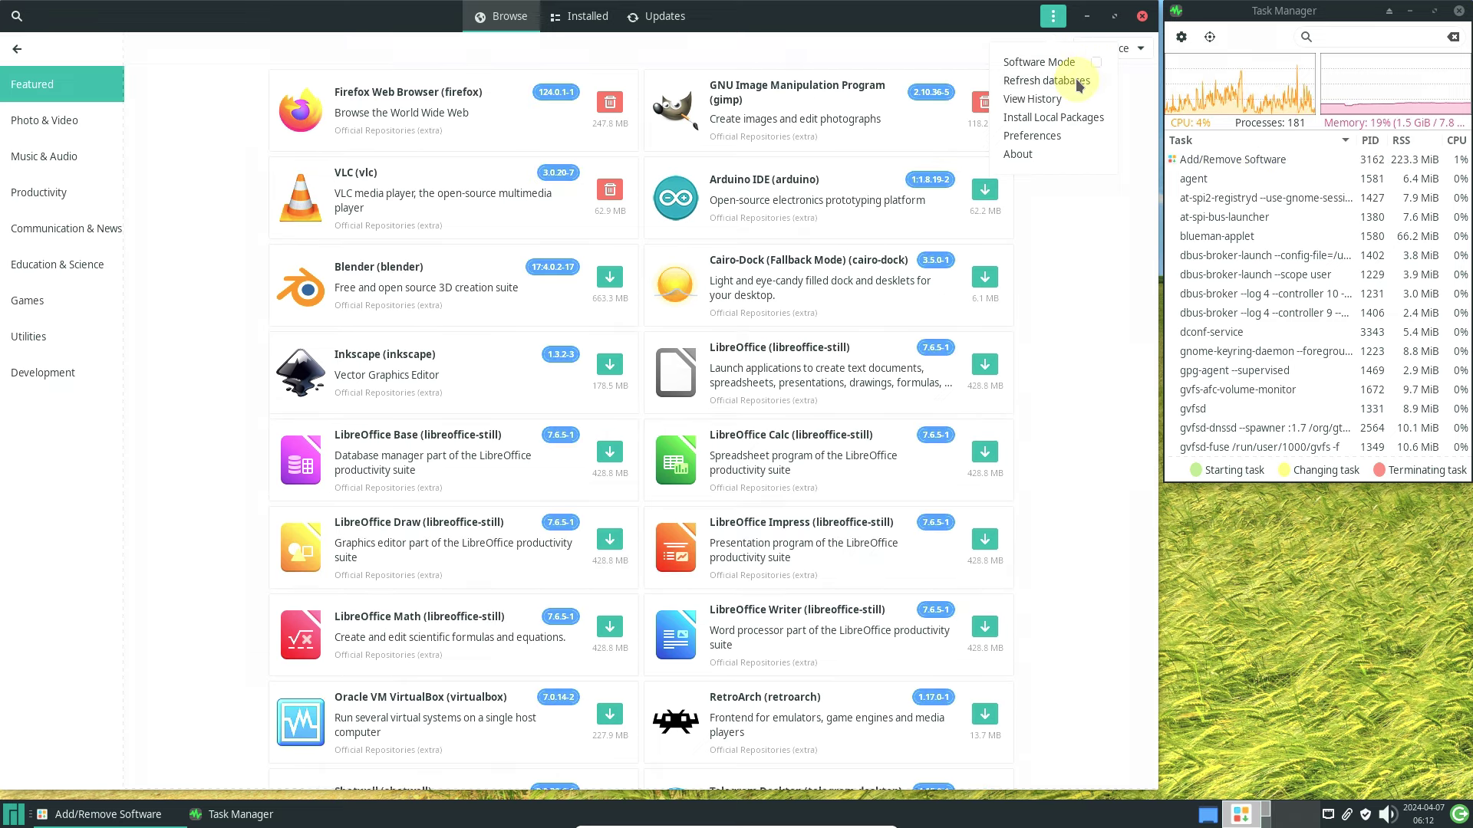
- View and close the Pamac history, and refresh the package databases
{"action": "left_click", "coordinate": [1059, 97]}
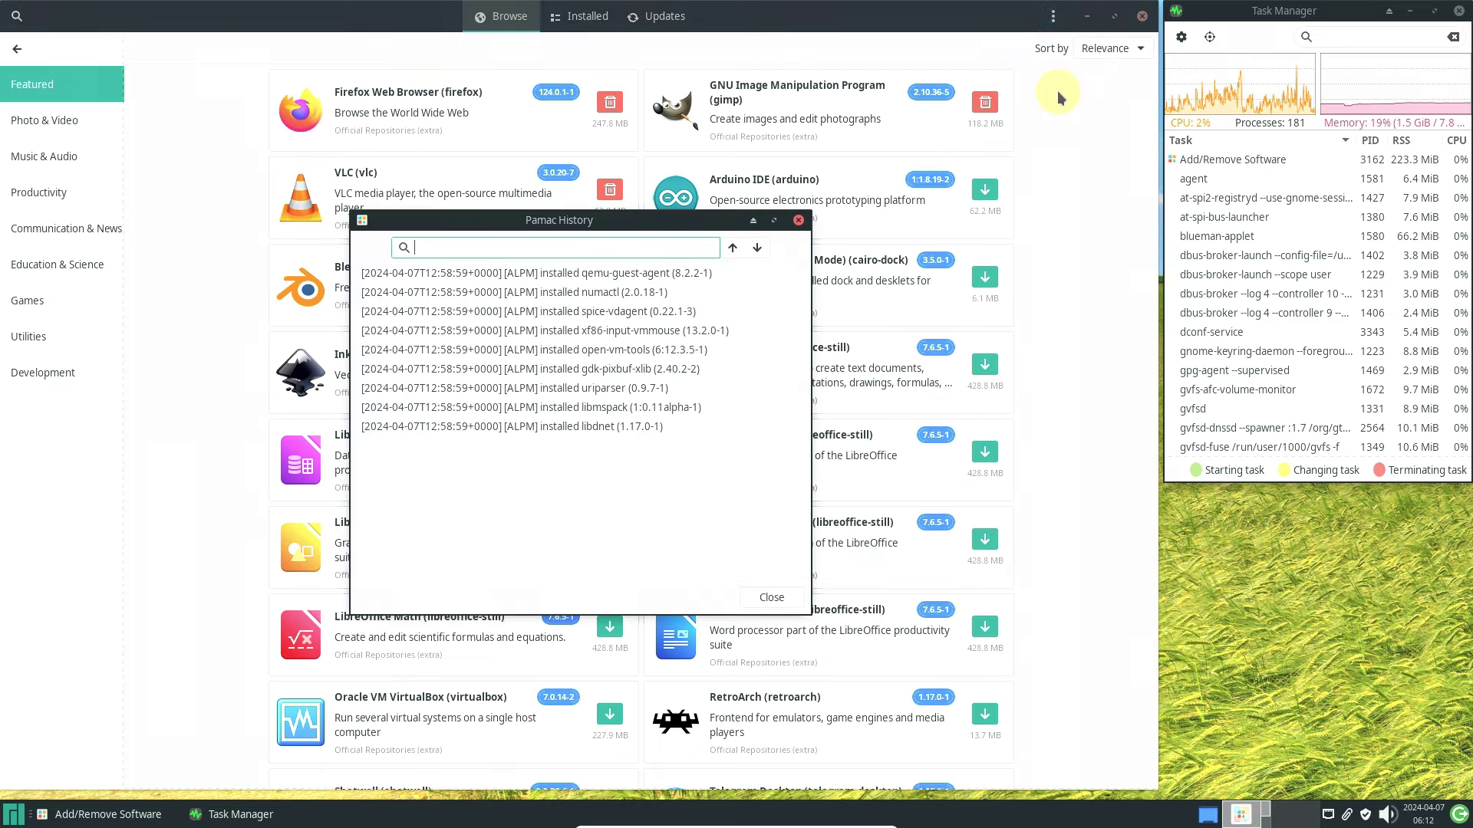
{"action": "left_click", "coordinate": [800, 221]}
{"action": "left_click", "coordinate": [1053, 16]}
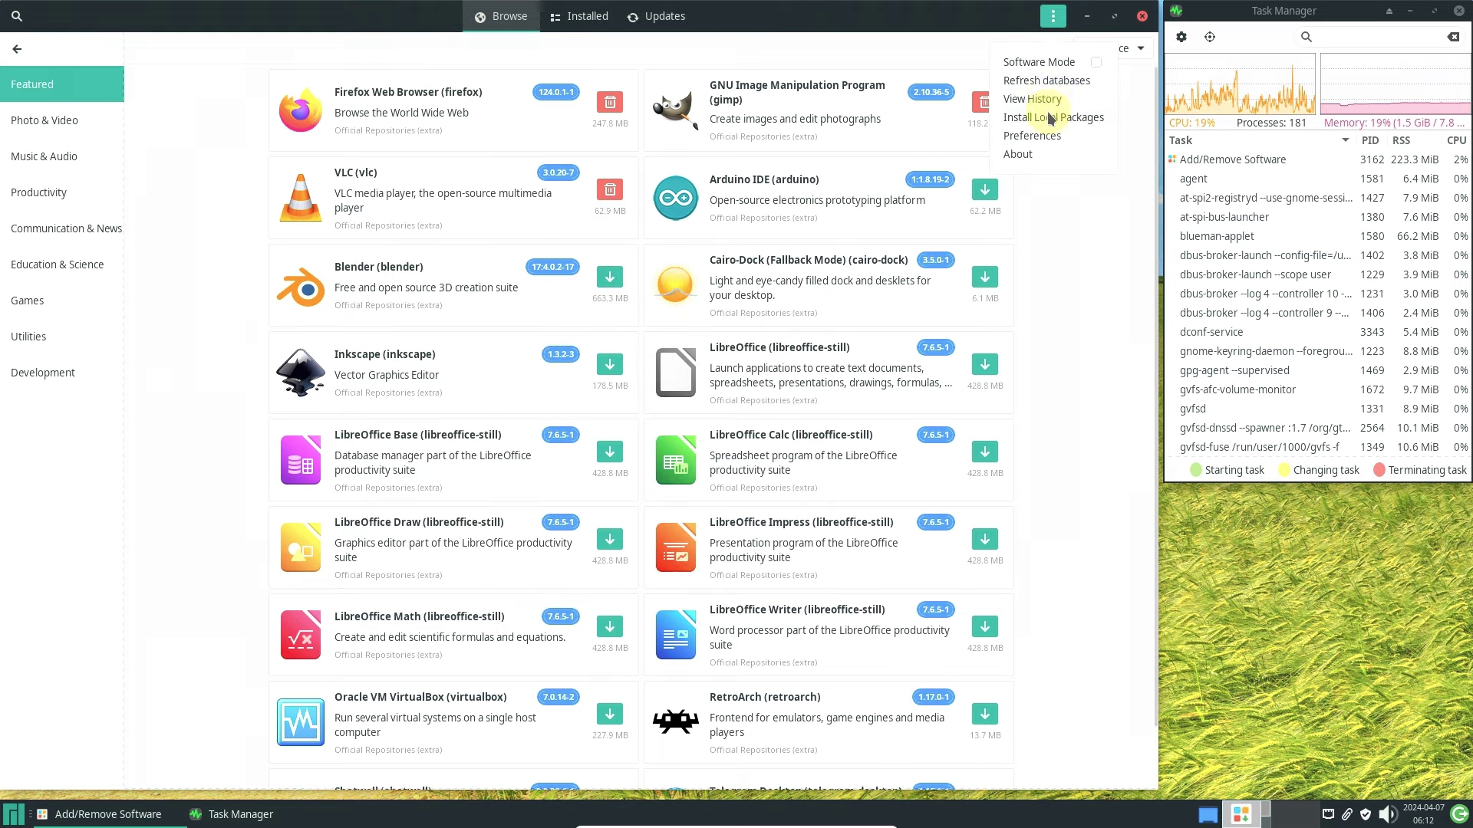
{"action": "left_click", "coordinate": [1046, 80]}
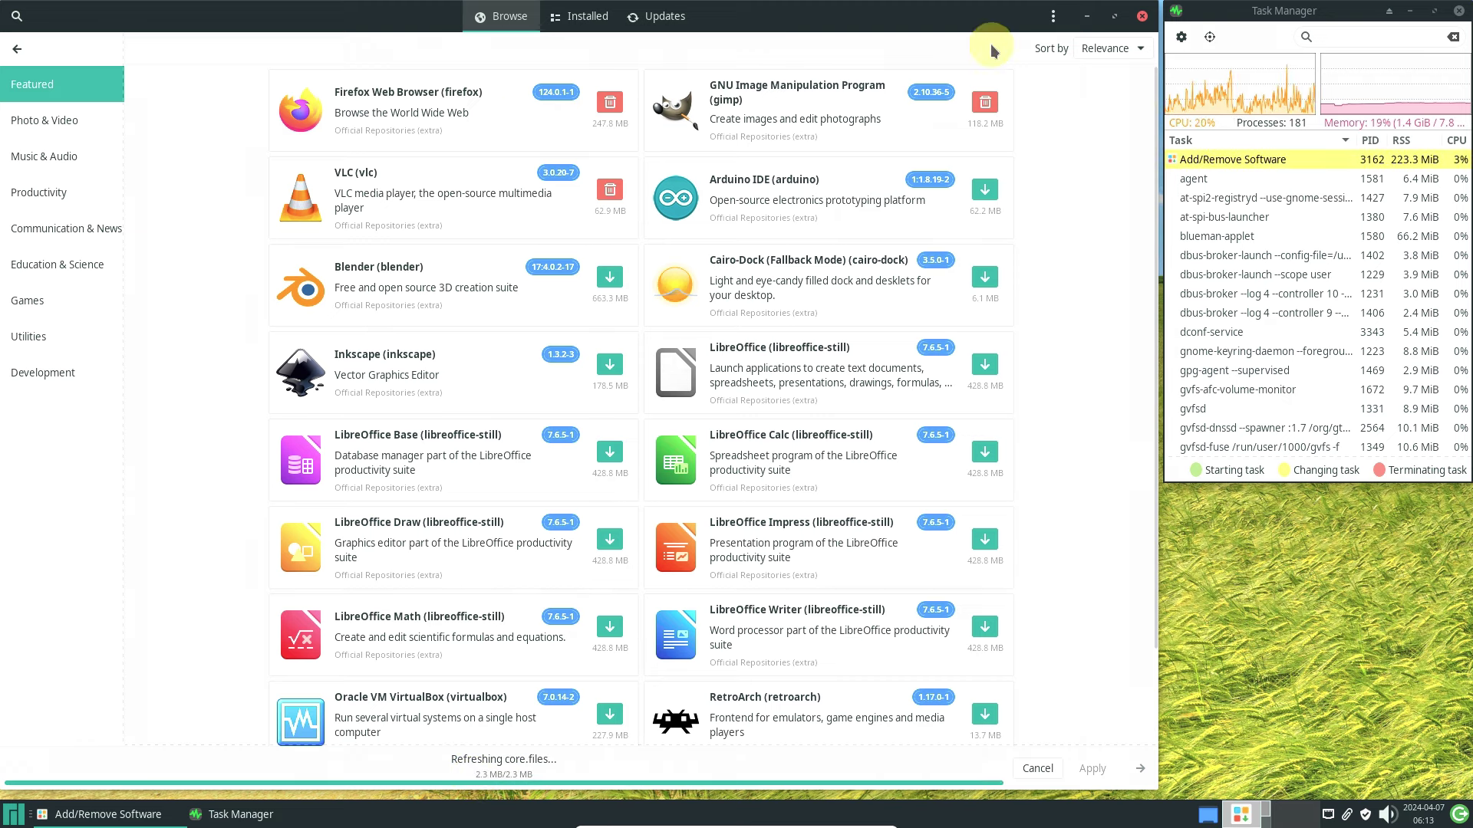
{"action": "scroll", "coordinate": [754, 212], "scroll_direction": "down", "scroll_amount": 2}
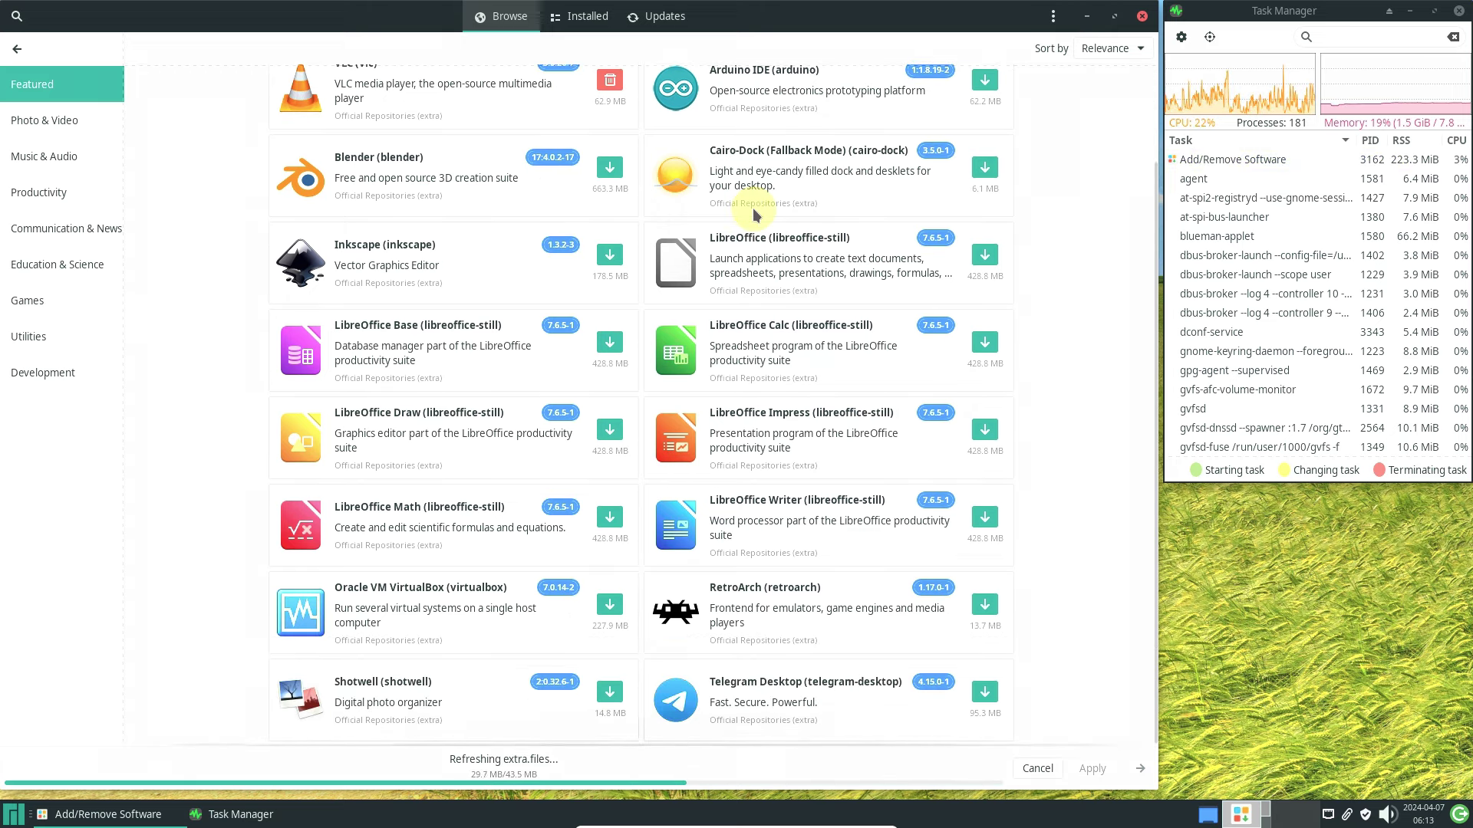
- Look through the complete list of installed packages to its end
{"action": "left_click", "coordinate": [595, 25]}
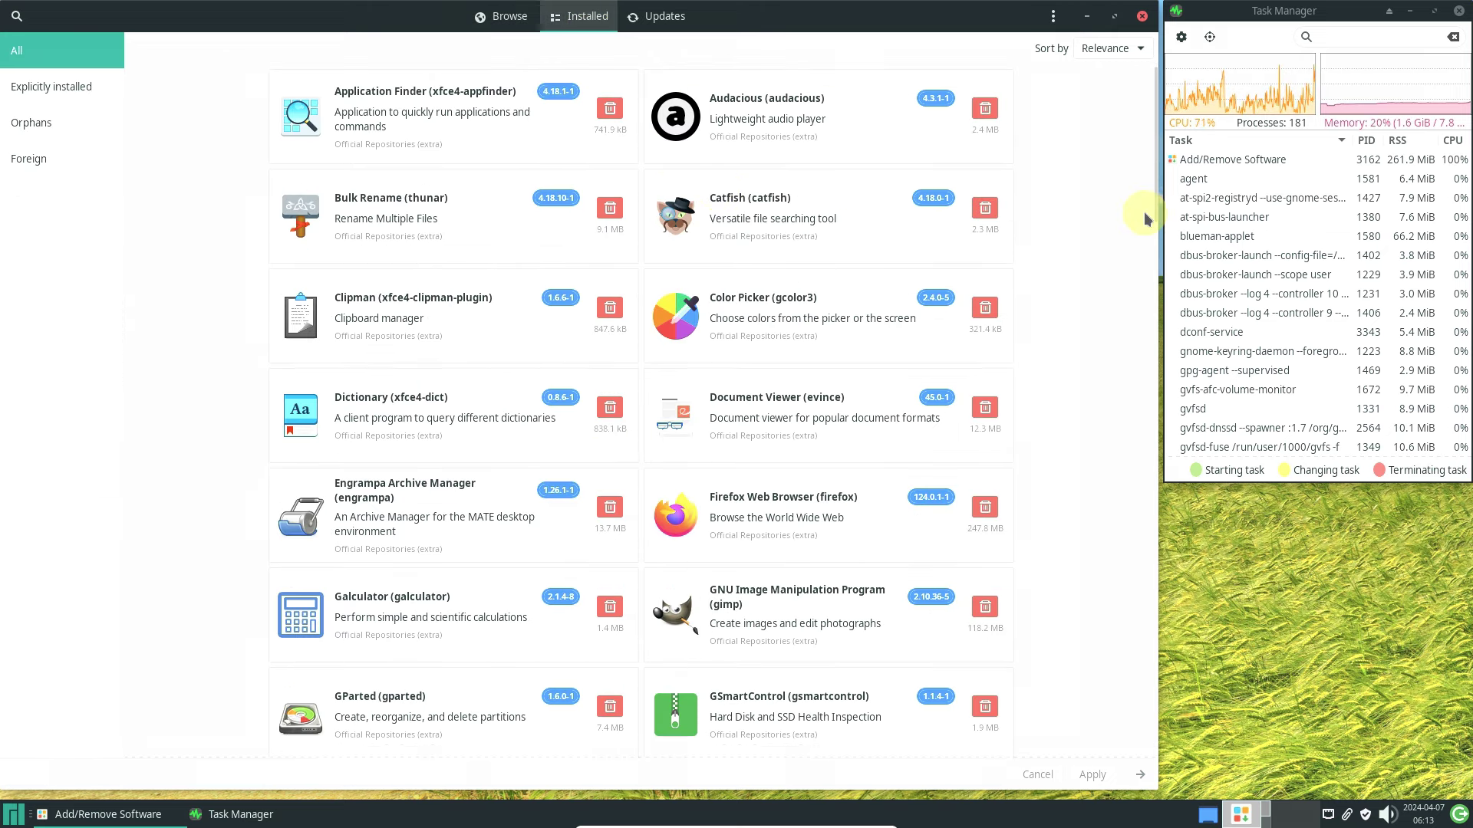
{"action": "left_click_drag", "start_coordinate": [1154, 220], "coordinate": [1153, 809]}
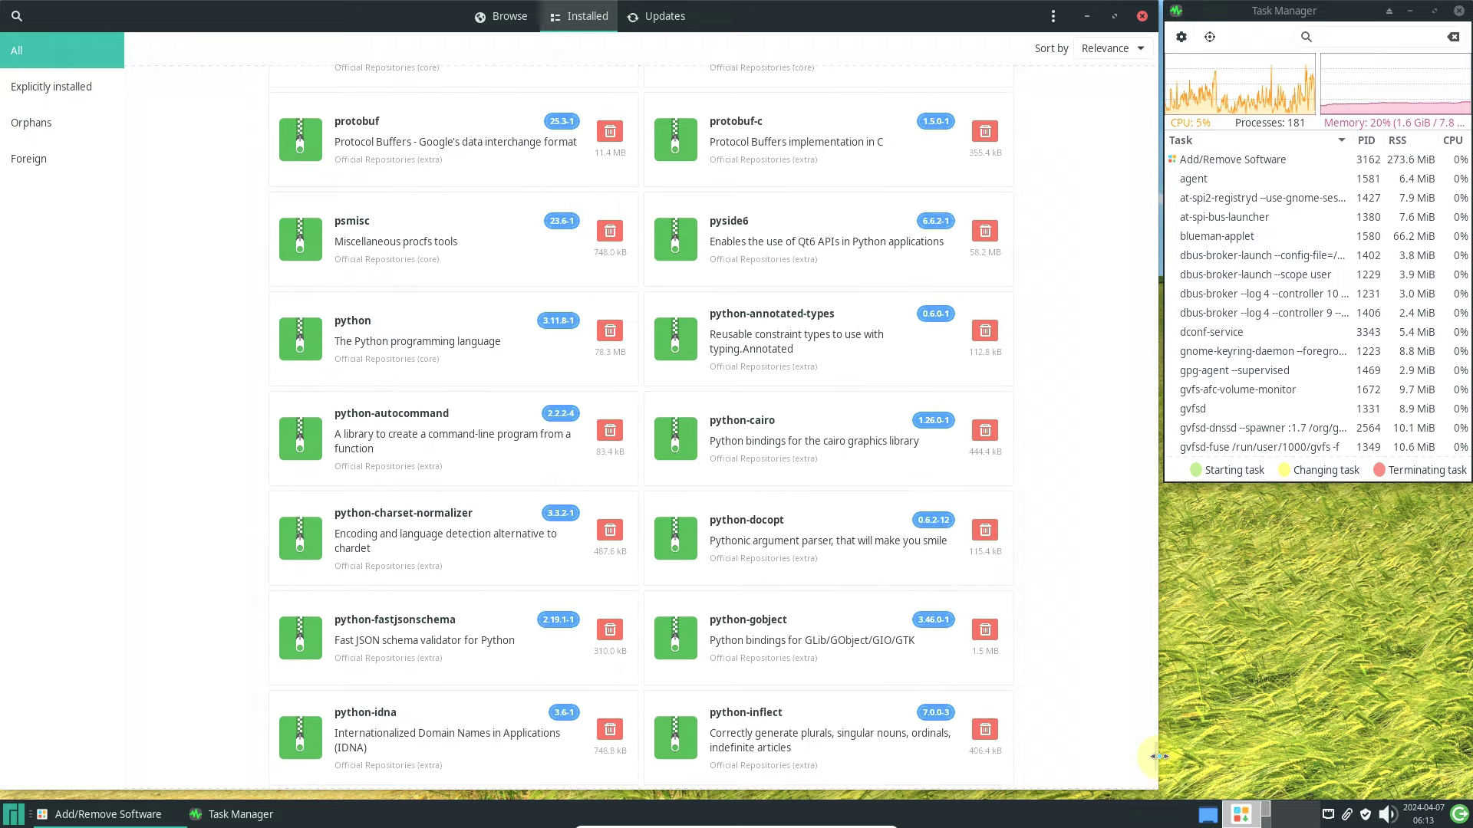
{"action": "left_click_drag", "start_coordinate": [1154, 759], "coordinate": [1159, 805]}
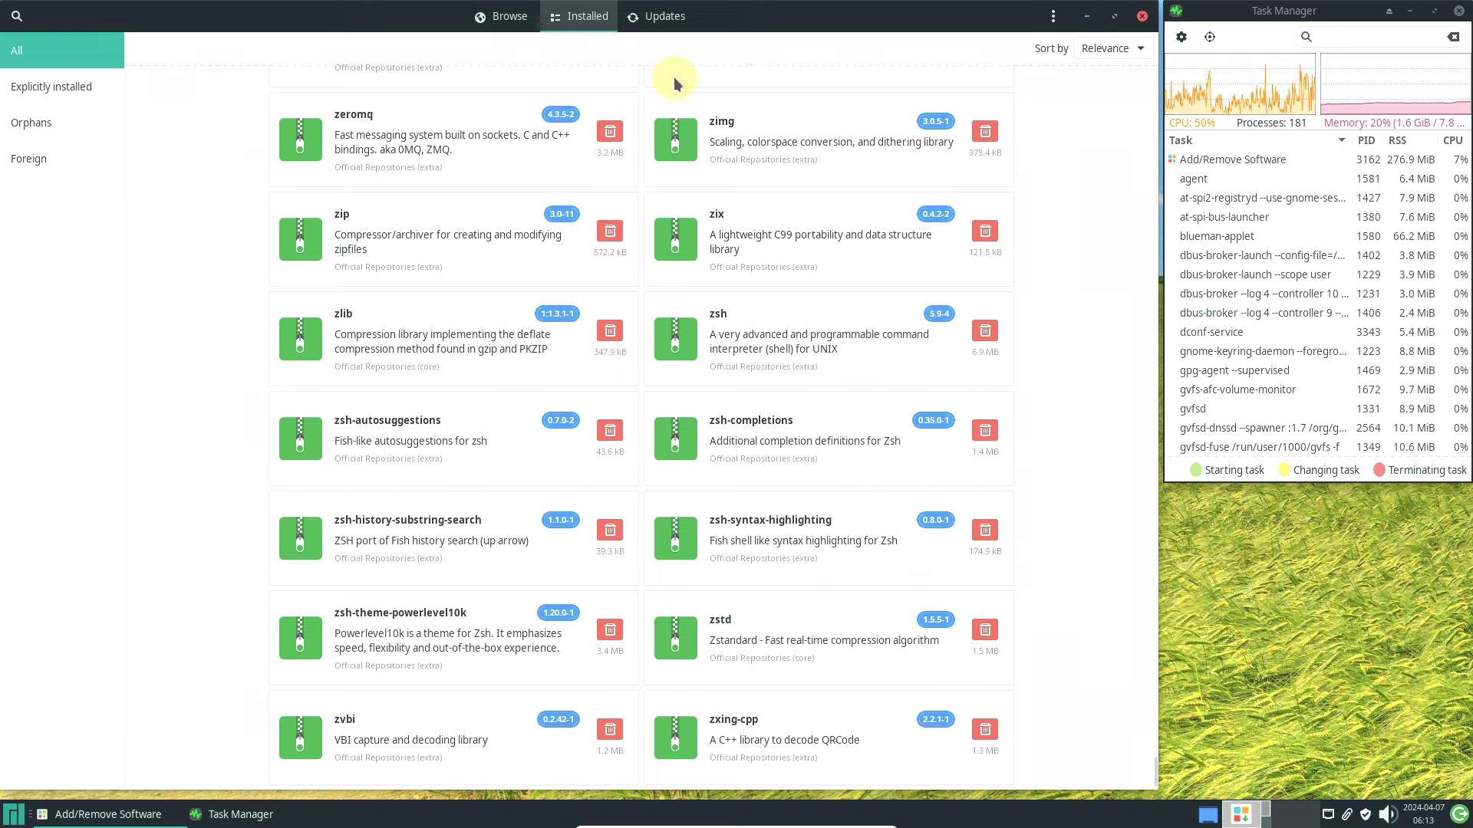
- Check for pending system updates, and view and close the information about Pamac
{"action": "left_click", "coordinate": [659, 16]}
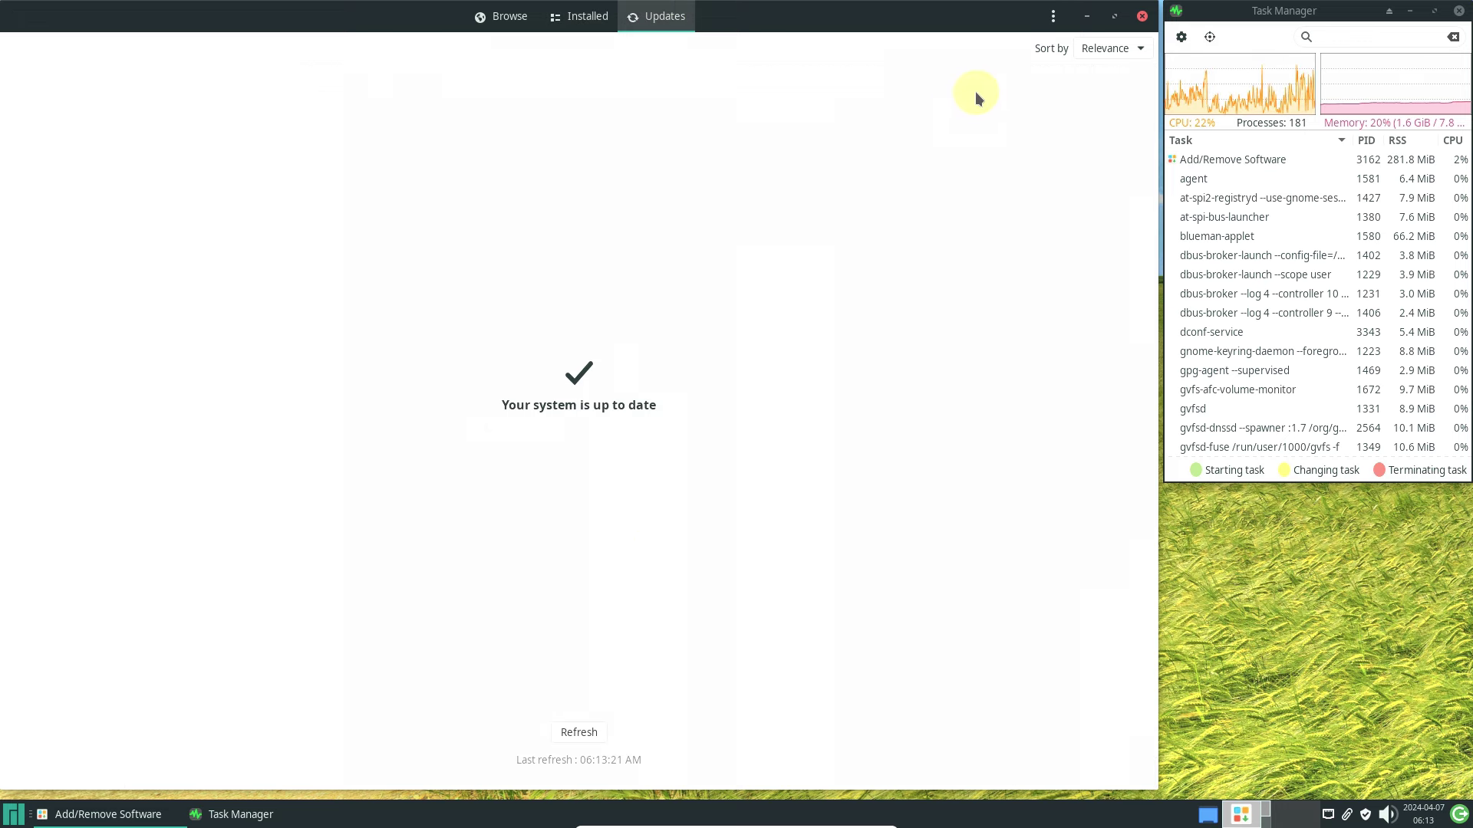
{"action": "left_click", "coordinate": [1050, 18]}
{"action": "left_click", "coordinate": [1020, 156]}
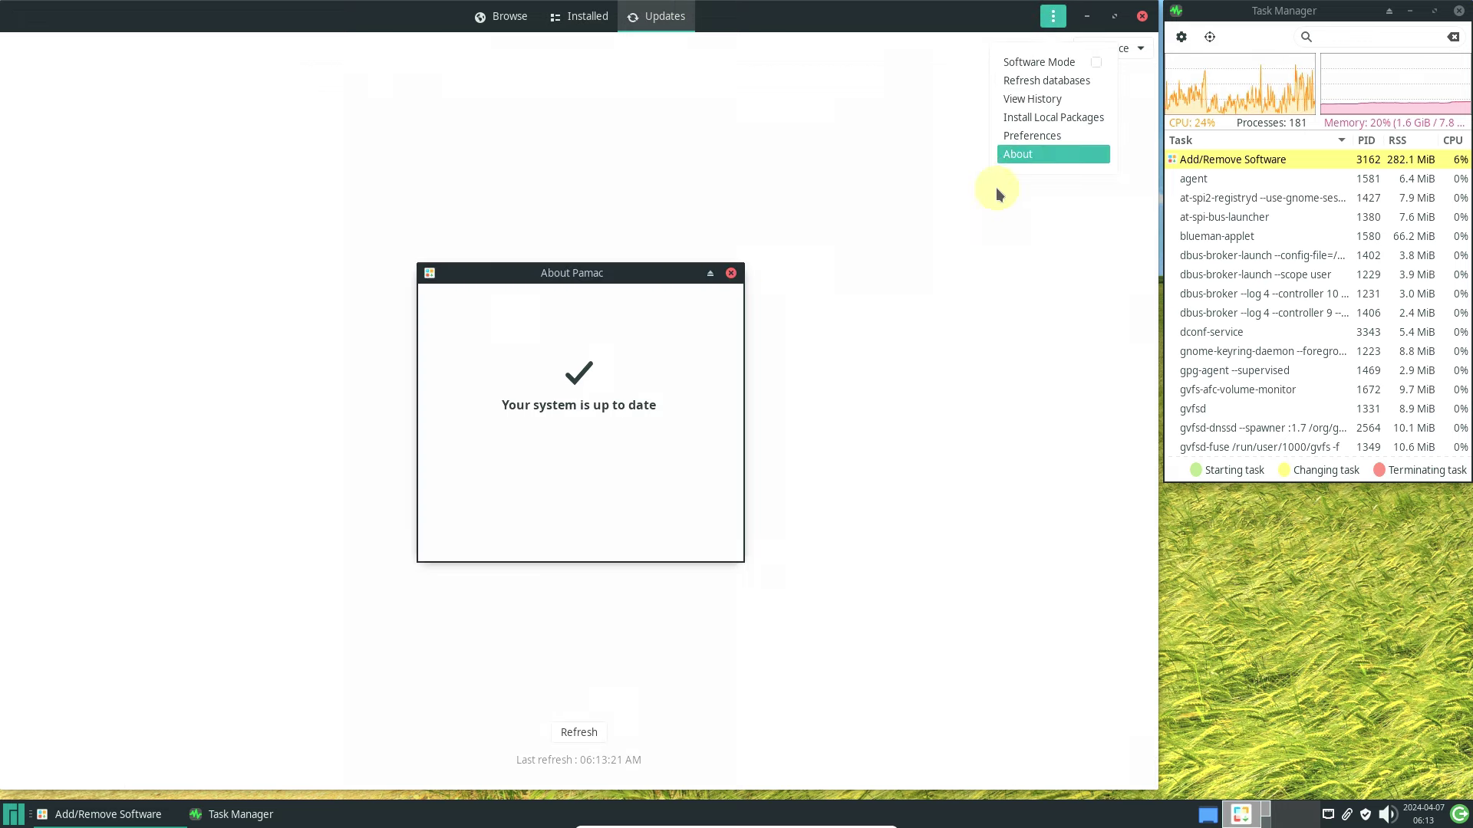
{"action": "left_click", "coordinate": [728, 278]}
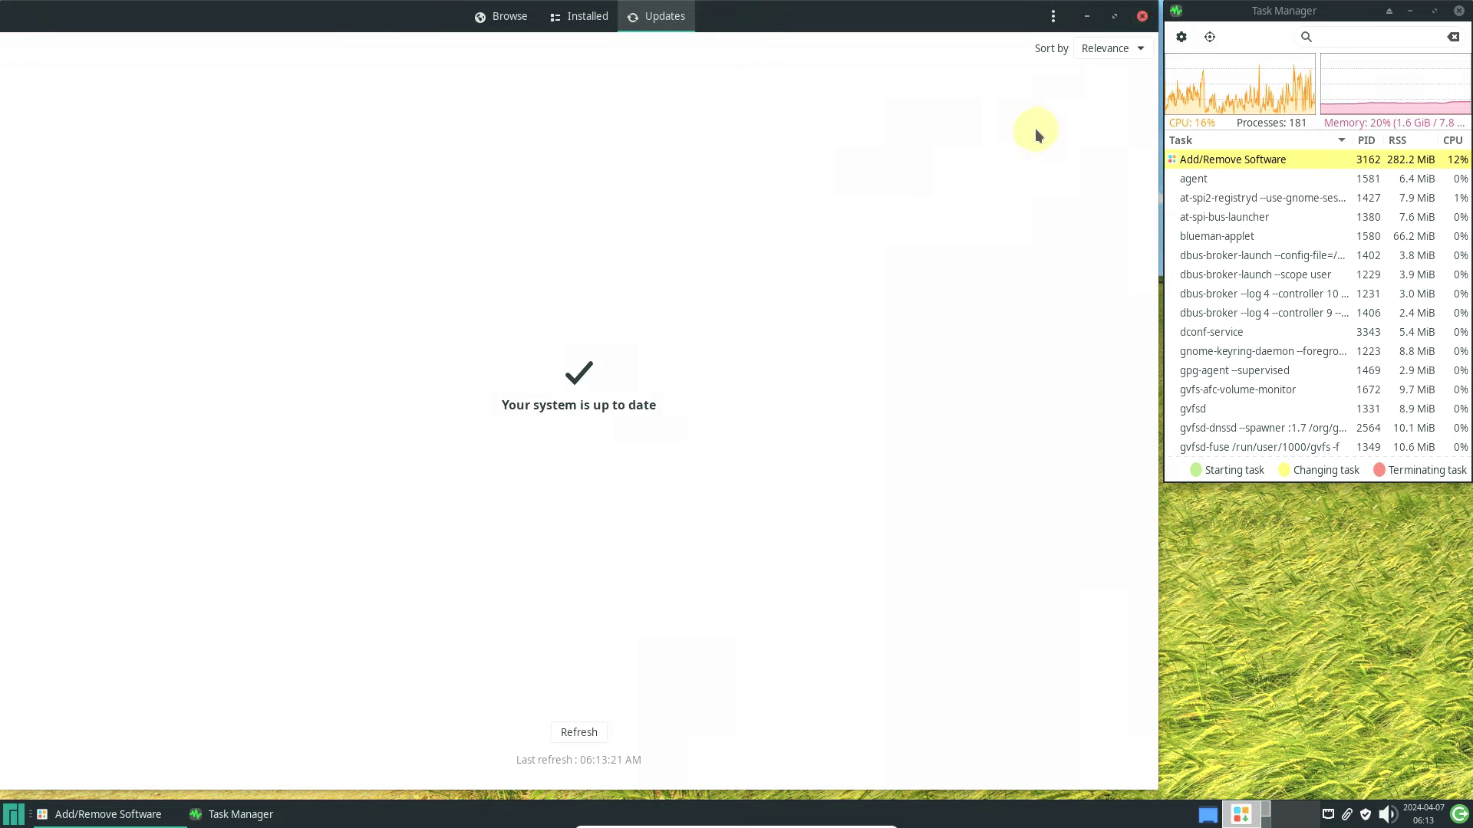
- Close Add/Remove Software and launch GParted from the System applications
{"action": "left_click", "coordinate": [1141, 17]}
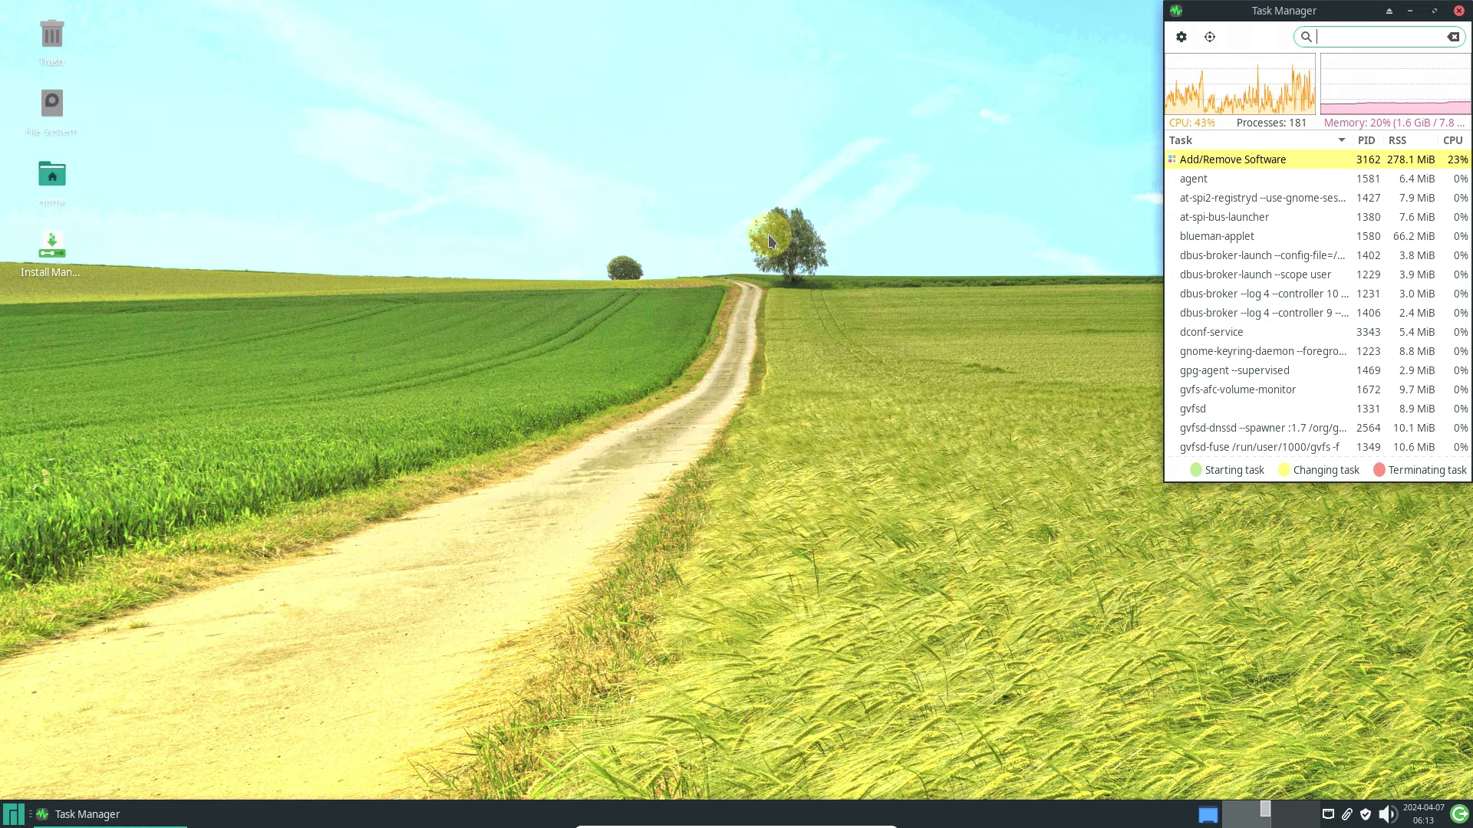
{"action": "left_click", "coordinate": [12, 815]}
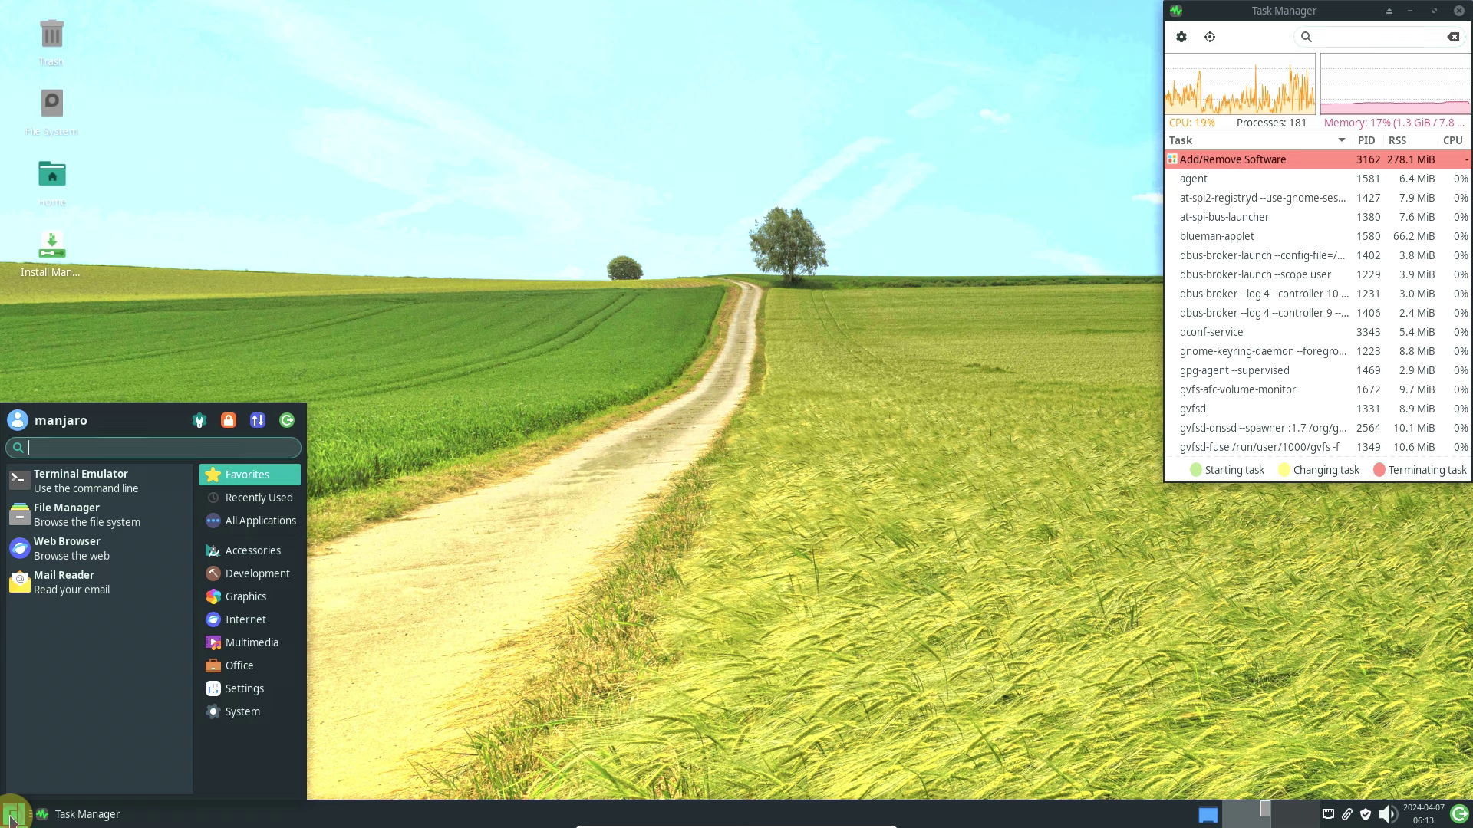
{"action": "left_click", "coordinate": [230, 712]}
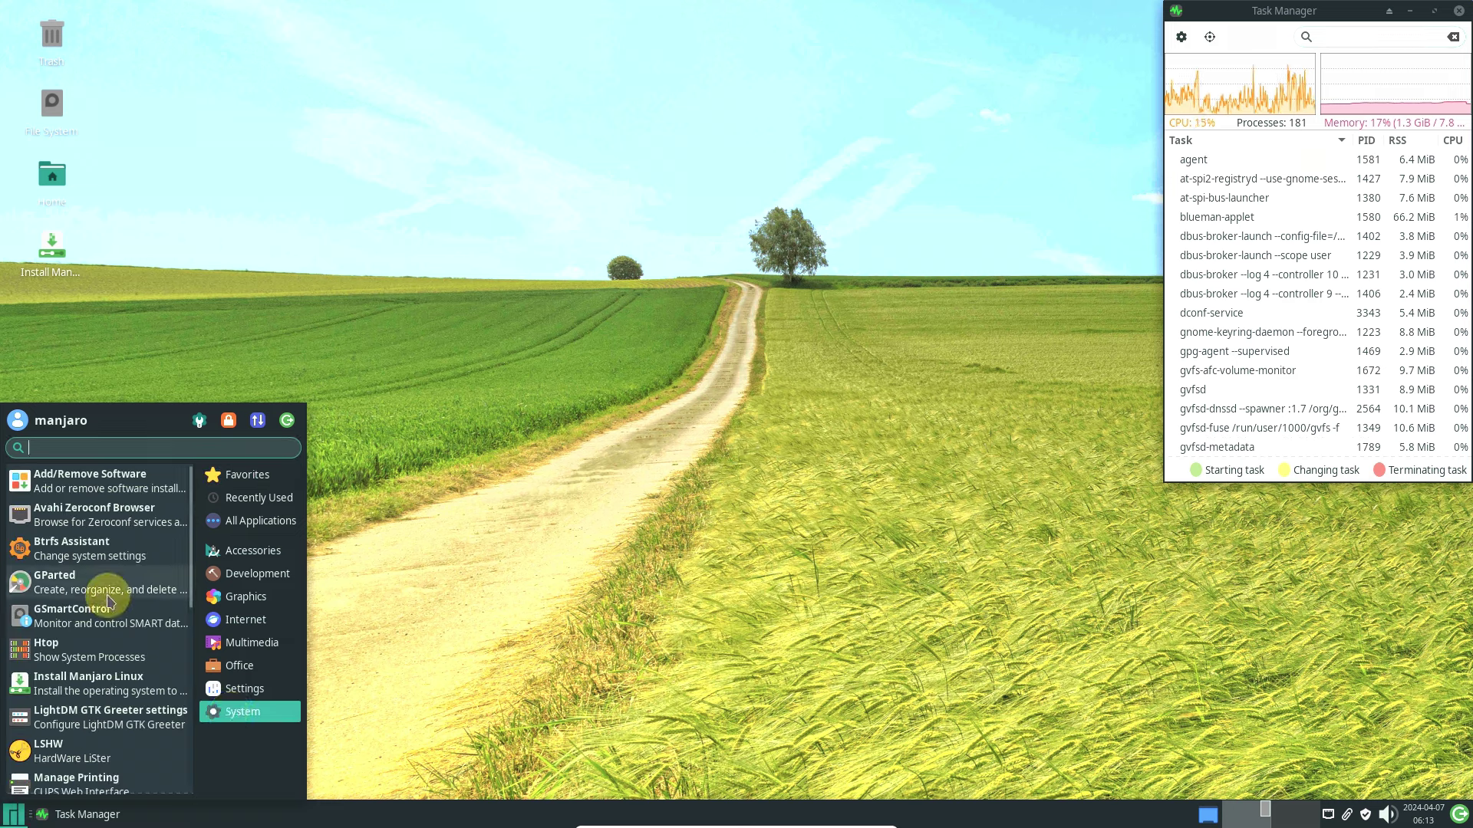
{"action": "left_click", "coordinate": [100, 589]}
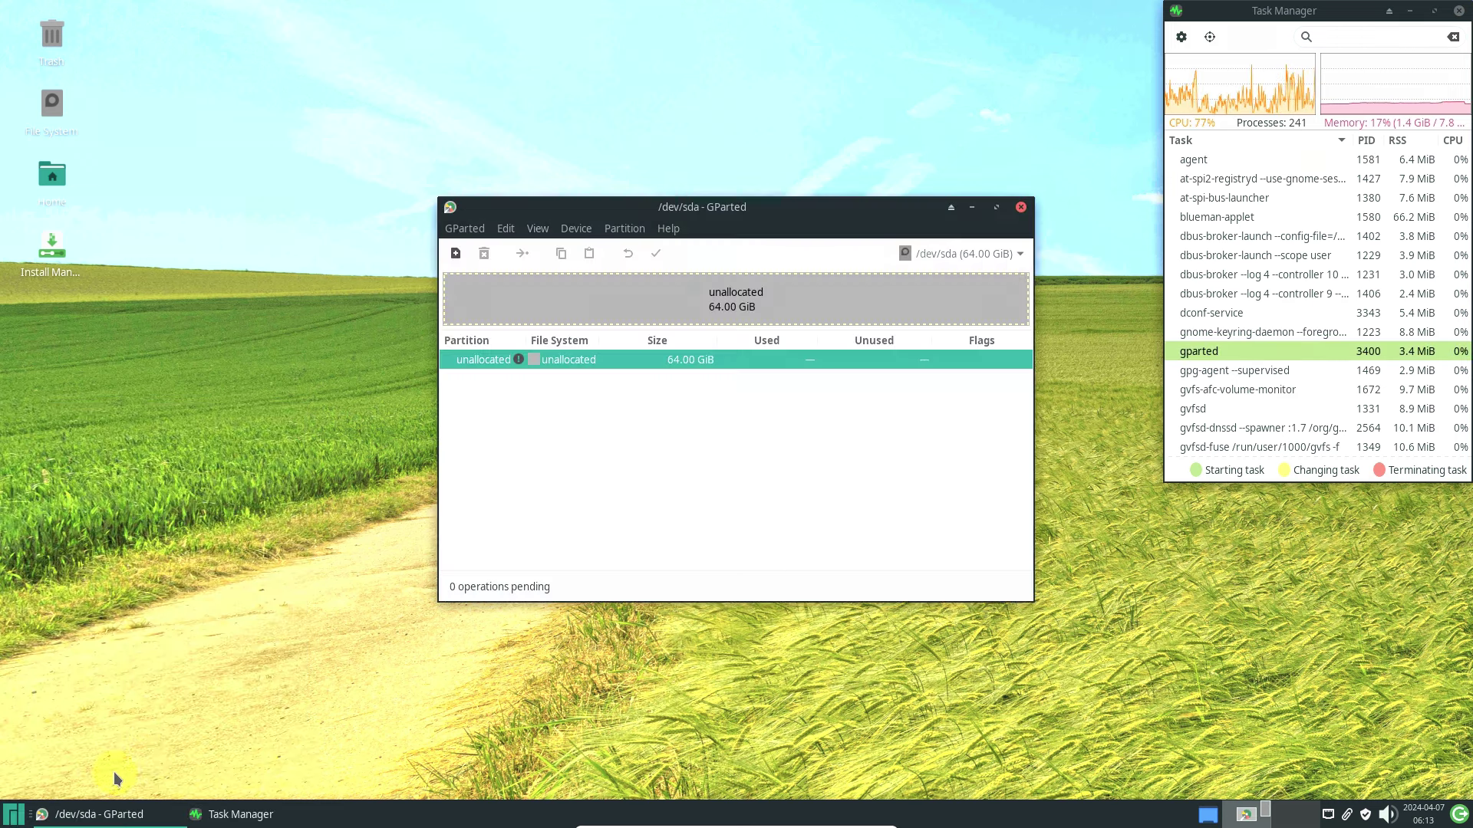
- Launch ToolBox, the collection of terminal applications, from the System applications
{"action": "left_click", "coordinate": [4, 818]}
{"action": "left_click", "coordinate": [230, 712]}
{"action": "scroll", "coordinate": [156, 710], "scroll_direction": "down", "scroll_amount": 3}
{"action": "scroll", "coordinate": [156, 710], "scroll_direction": "down", "scroll_amount": 5}
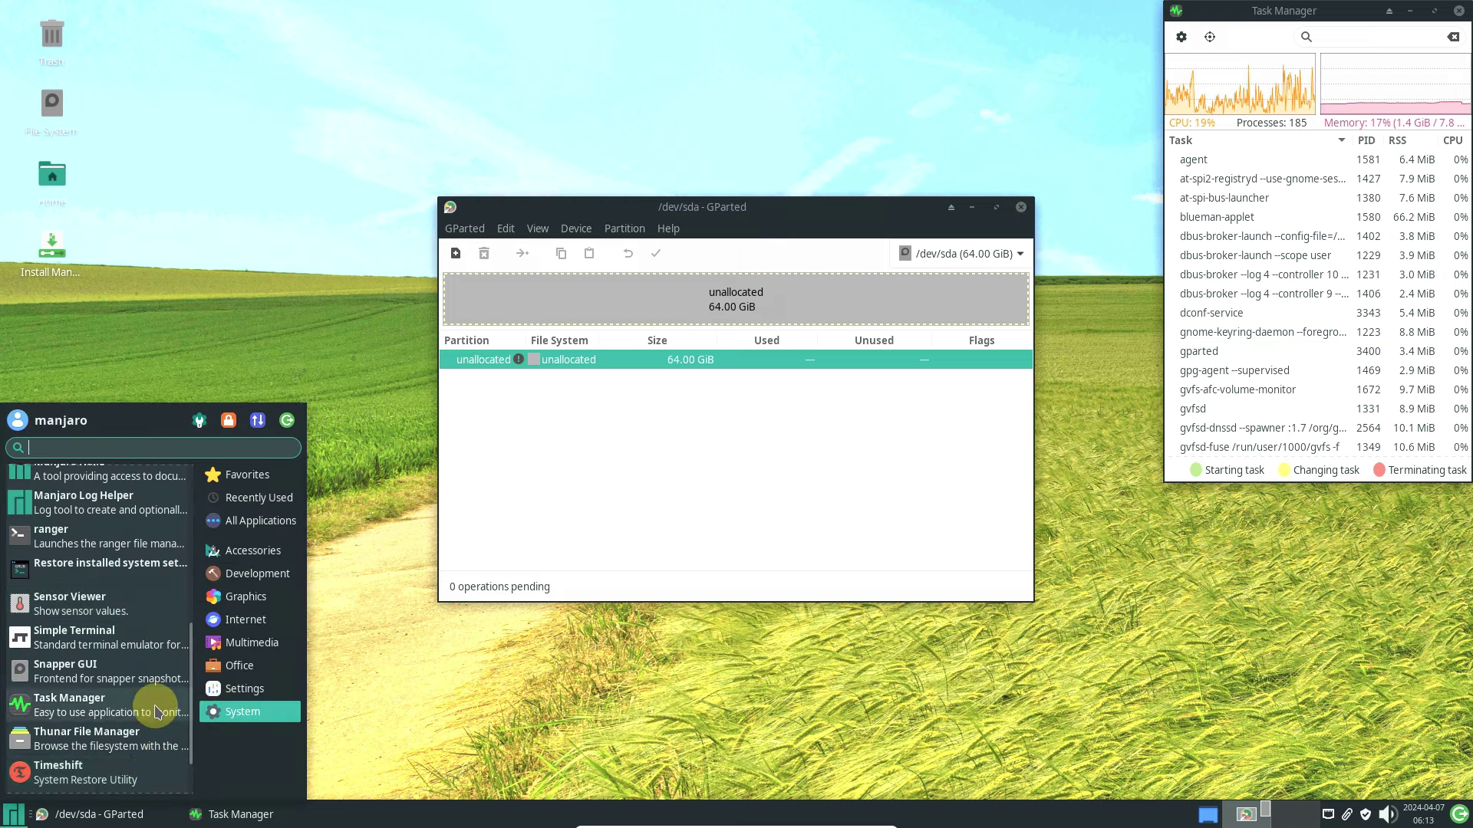
{"action": "left_click", "coordinate": [141, 754]}
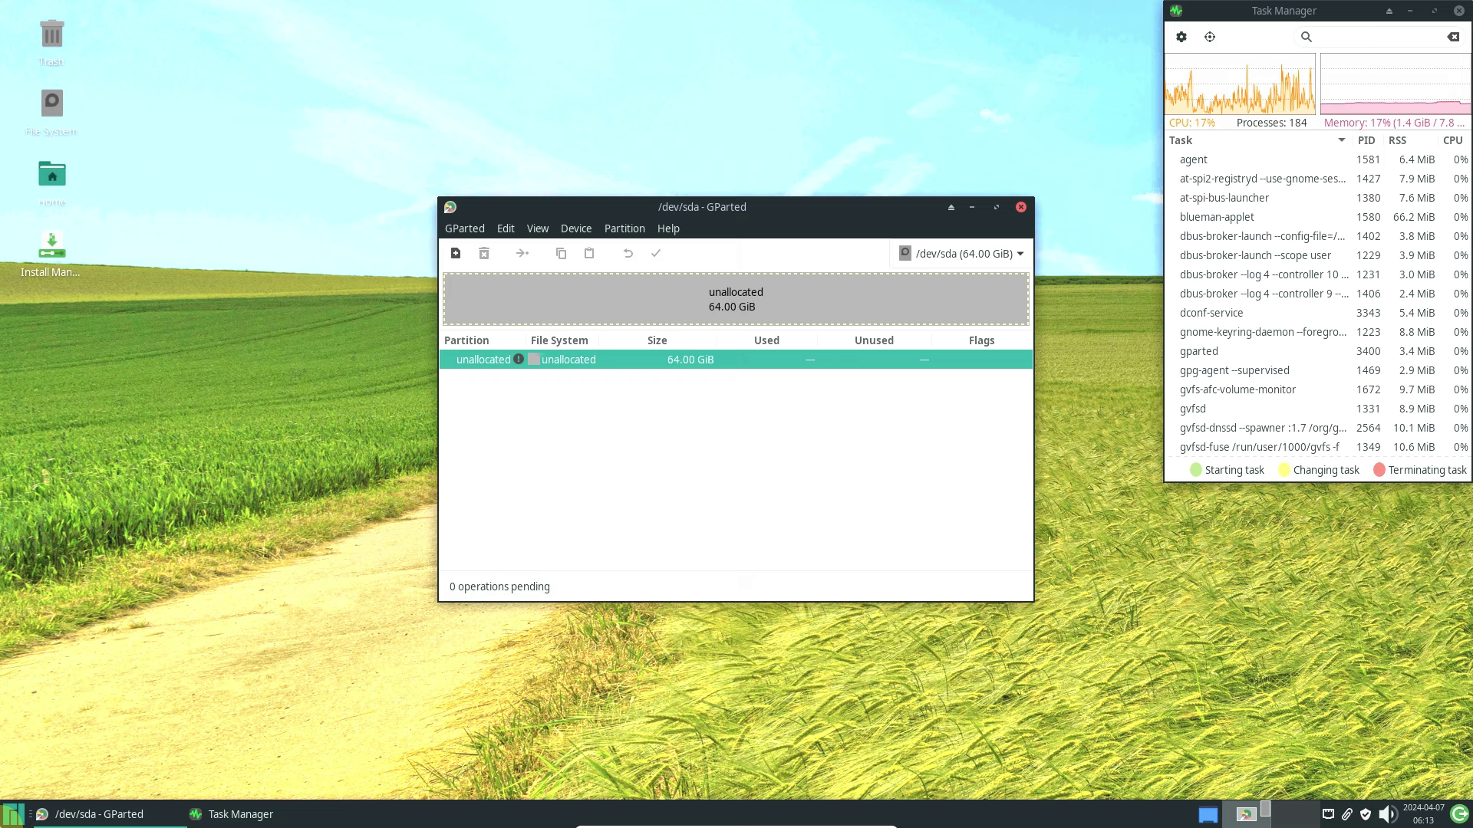
- Launch Thunar File Manager from the System applications
{"action": "left_click", "coordinate": [12, 815]}
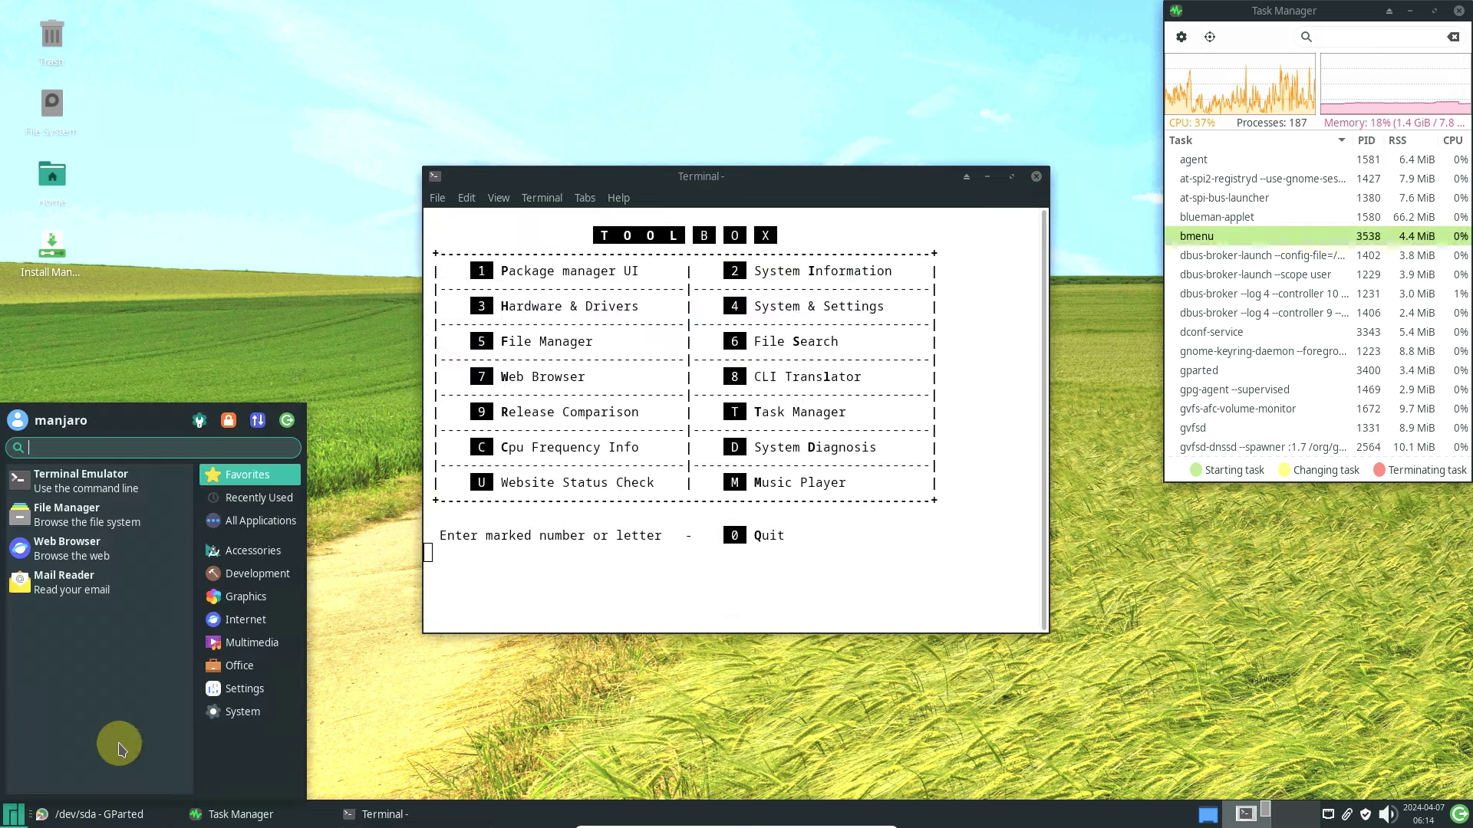
{"action": "left_click", "coordinate": [231, 712]}
{"action": "scroll", "coordinate": [165, 700], "scroll_direction": "down", "scroll_amount": 5}
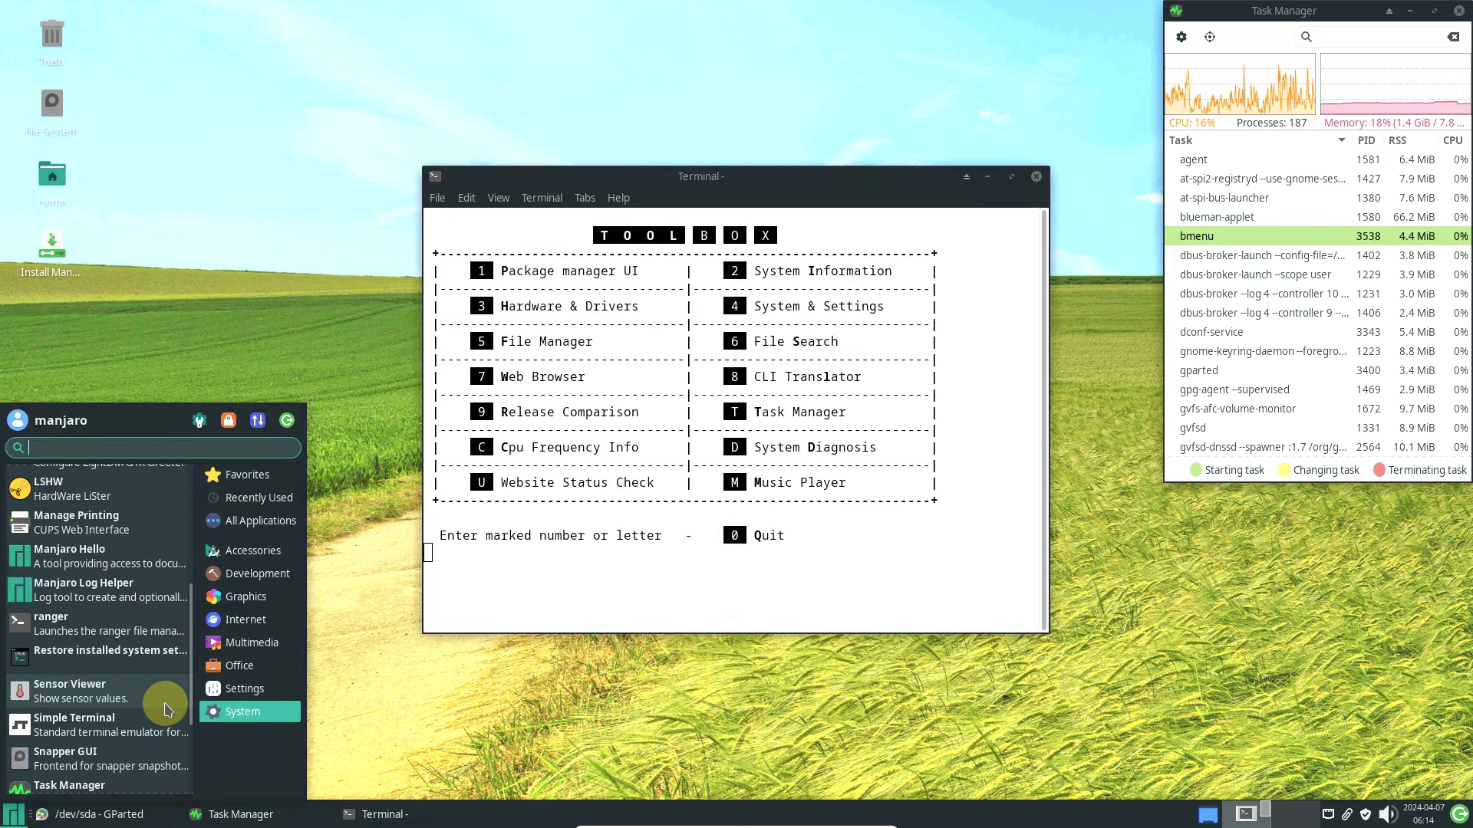
{"action": "scroll", "coordinate": [164, 709], "scroll_direction": "down", "scroll_amount": 5}
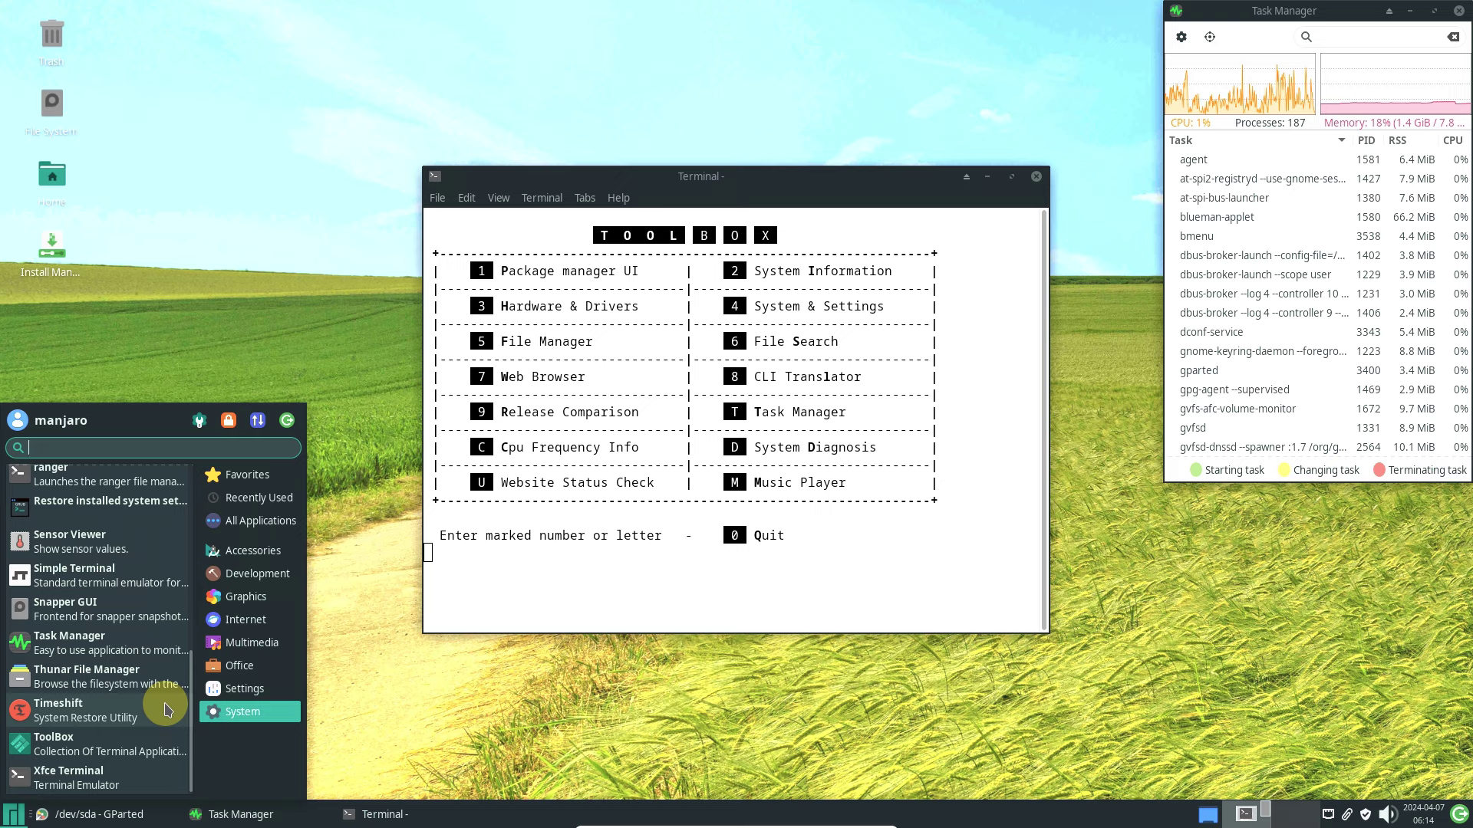
{"action": "left_click", "coordinate": [156, 678]}
- Look through the remaining System applications and open the Appearance settings from the Settings applications
{"action": "left_click", "coordinate": [12, 815]}
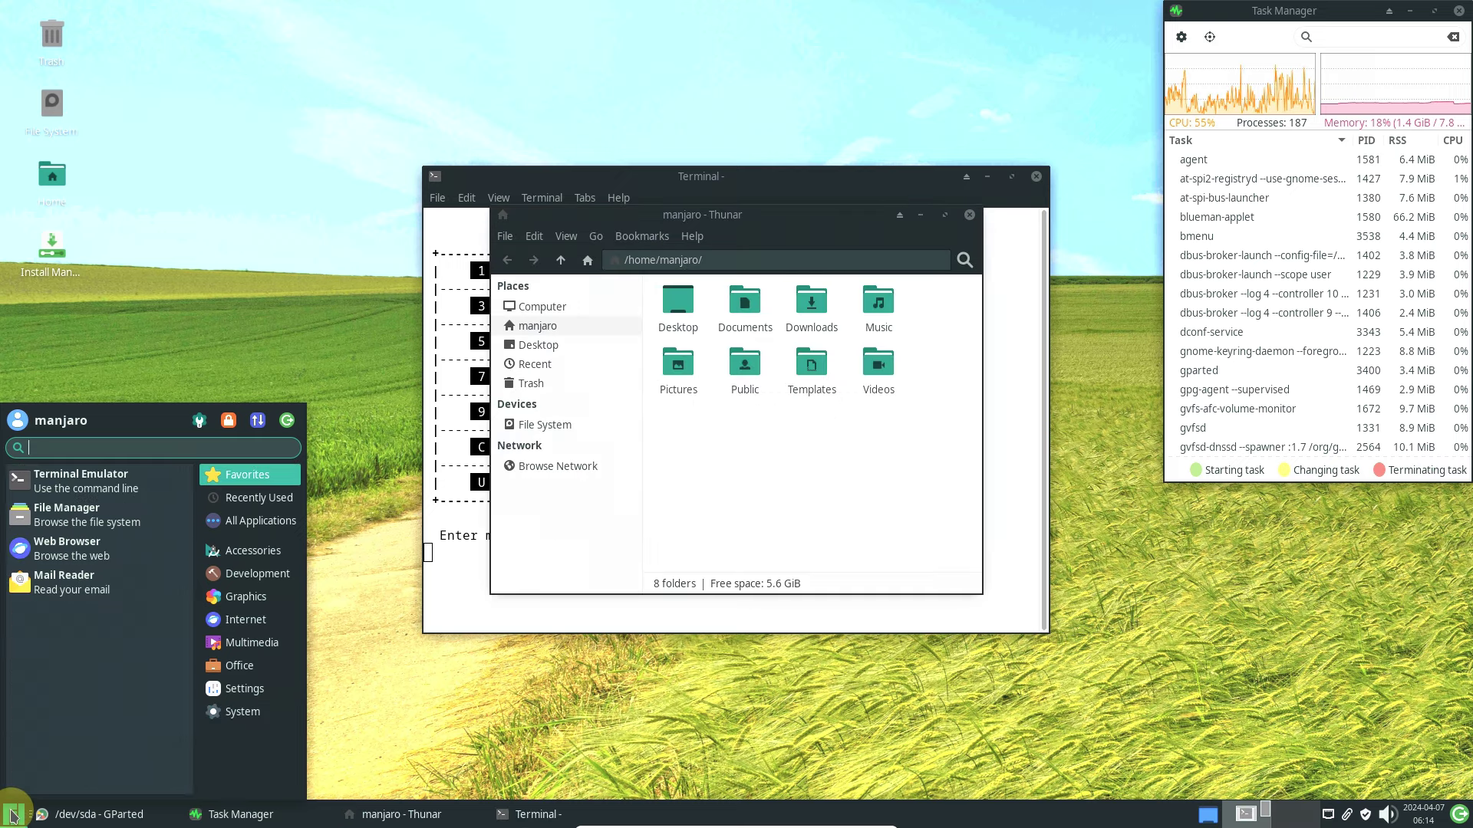
{"action": "left_click", "coordinate": [249, 711]}
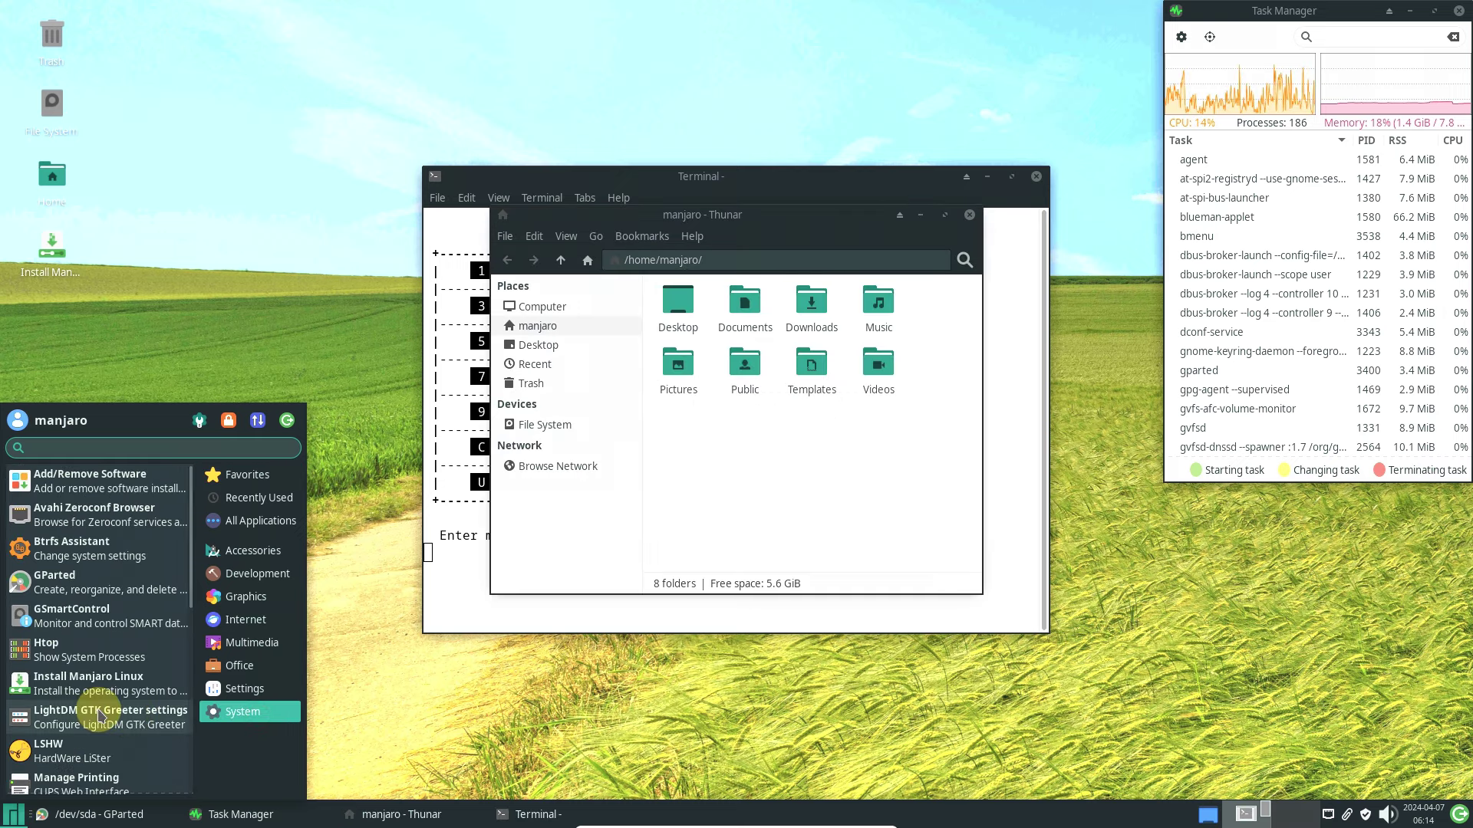
{"action": "scroll", "coordinate": [100, 715], "scroll_direction": "down", "scroll_amount": 8}
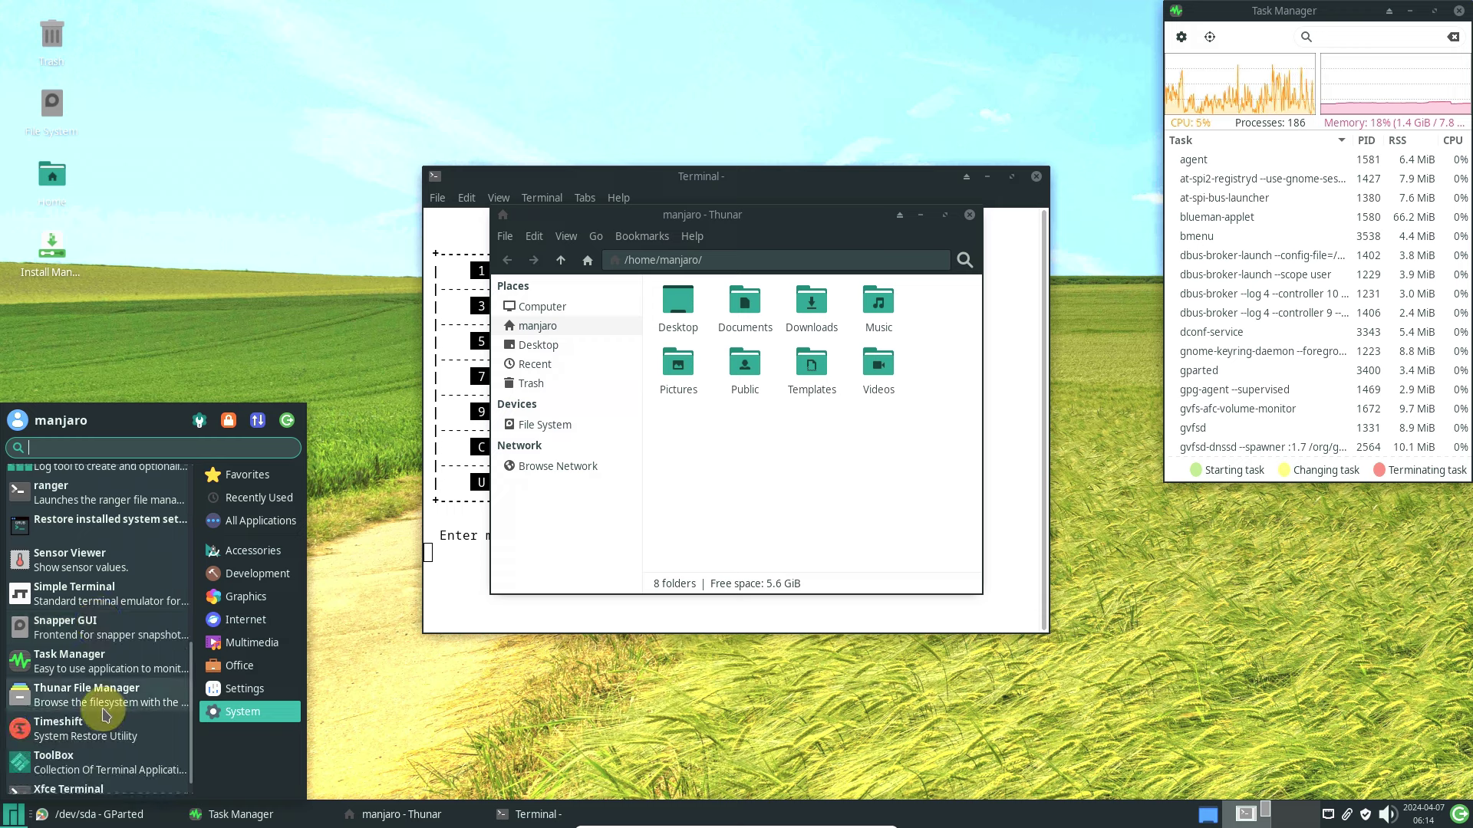
{"action": "scroll", "coordinate": [105, 715], "scroll_direction": "down", "scroll_amount": 1}
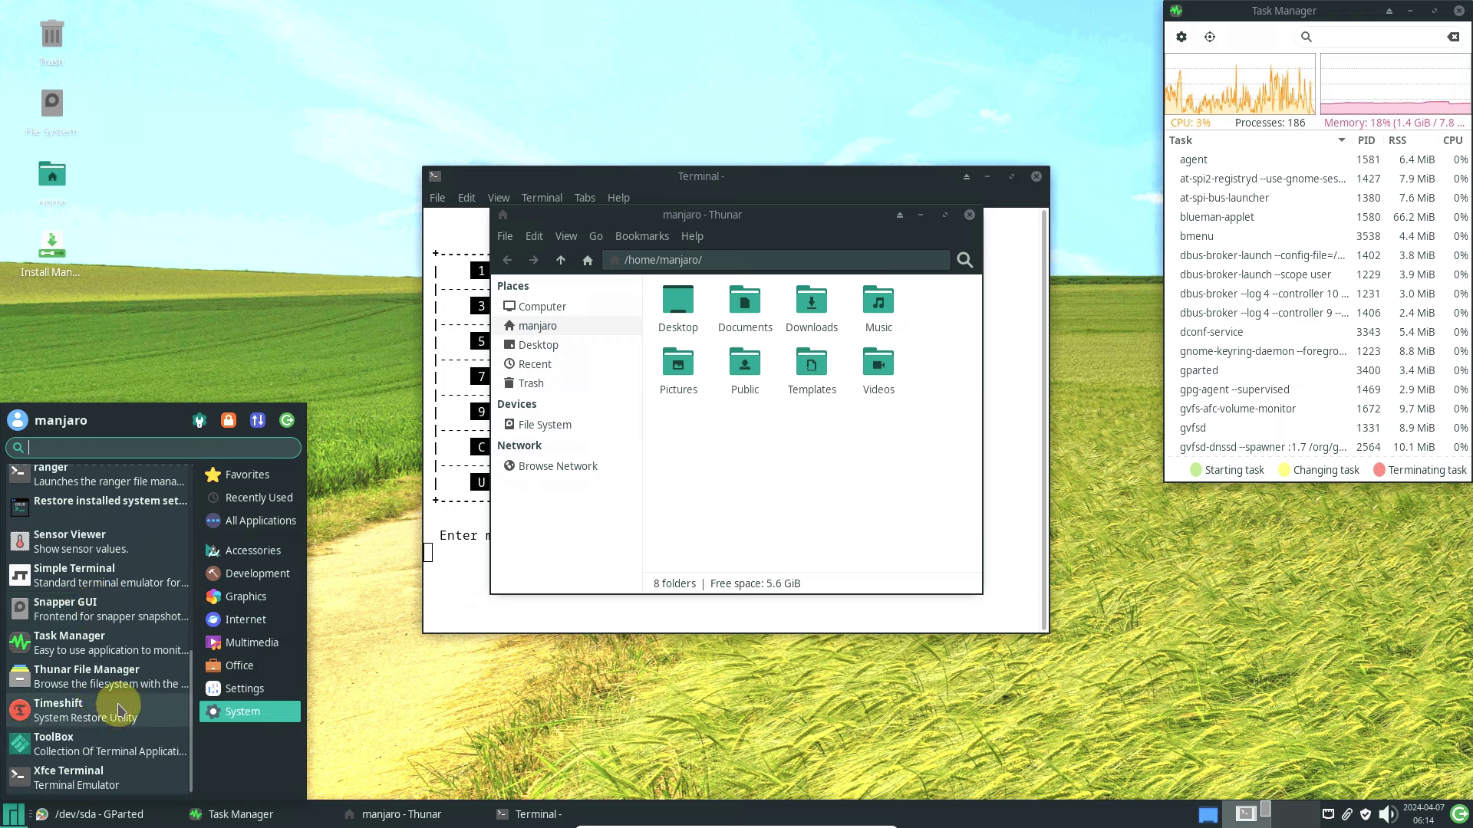
{"action": "left_click", "coordinate": [228, 696]}
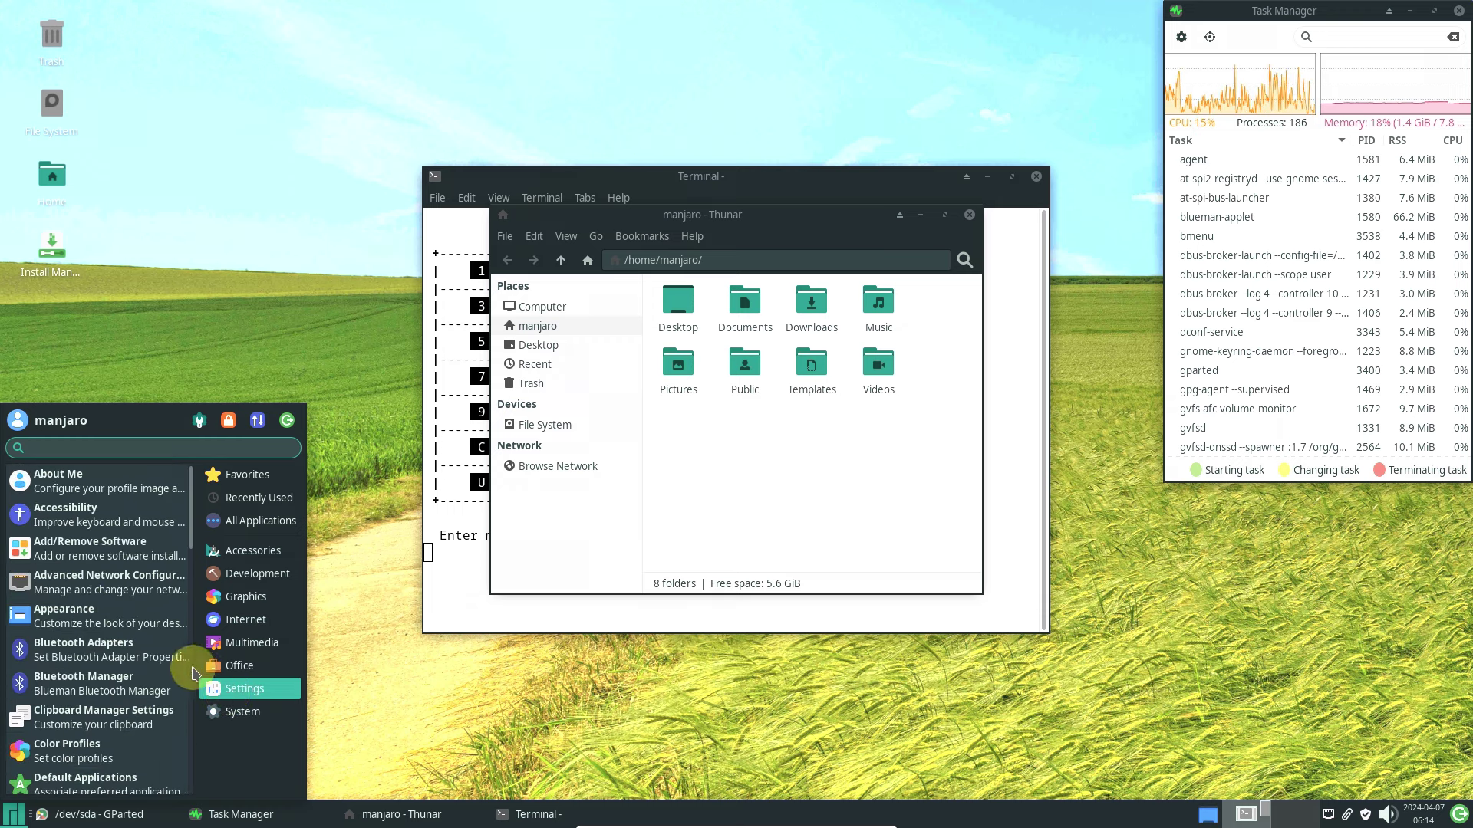
{"action": "left_click", "coordinate": [158, 620]}
- Launch Kvantum Manager from the Settings applications
{"action": "left_click", "coordinate": [14, 814]}
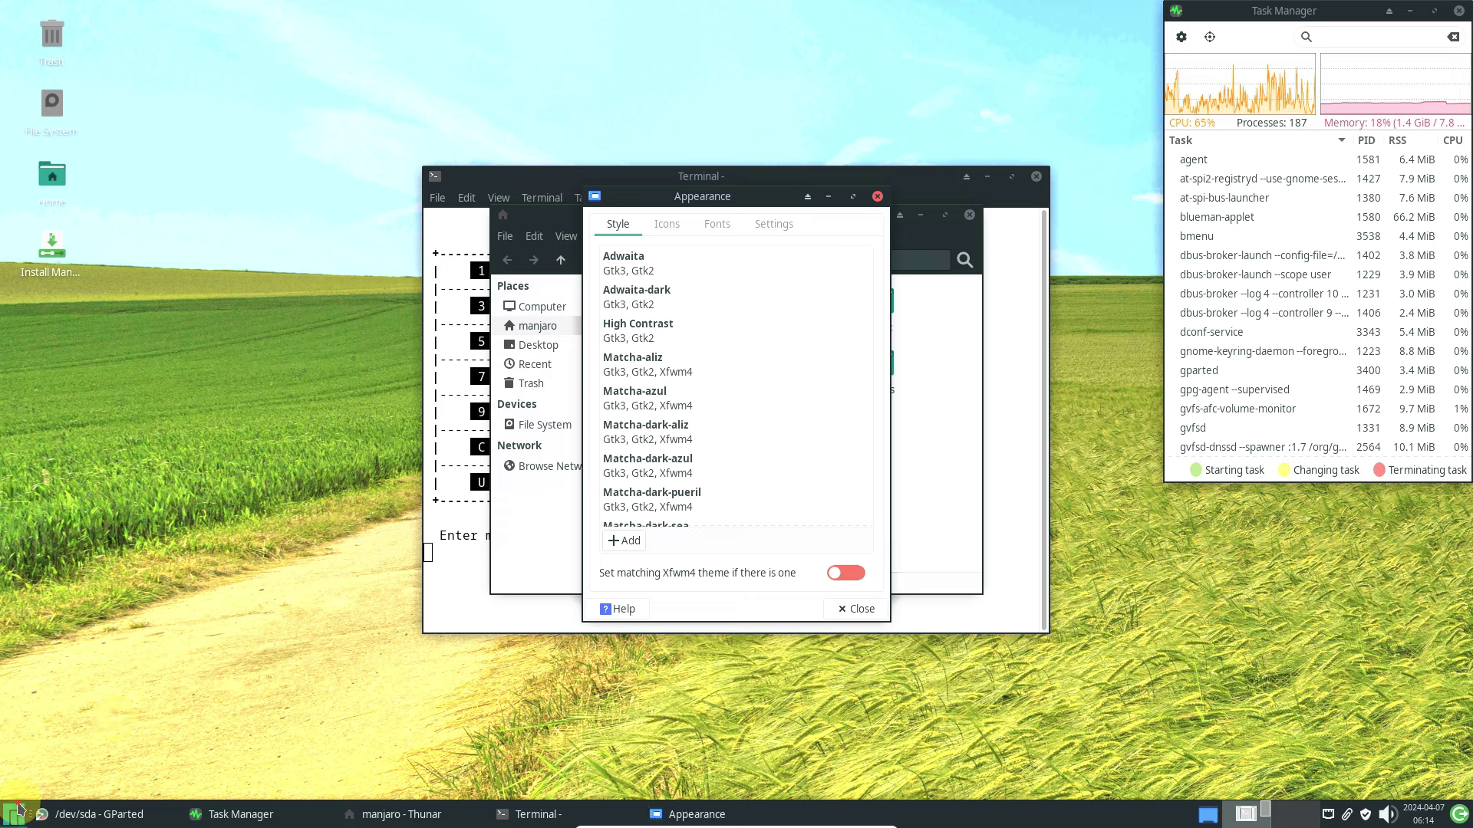
{"action": "left_click", "coordinate": [256, 689]}
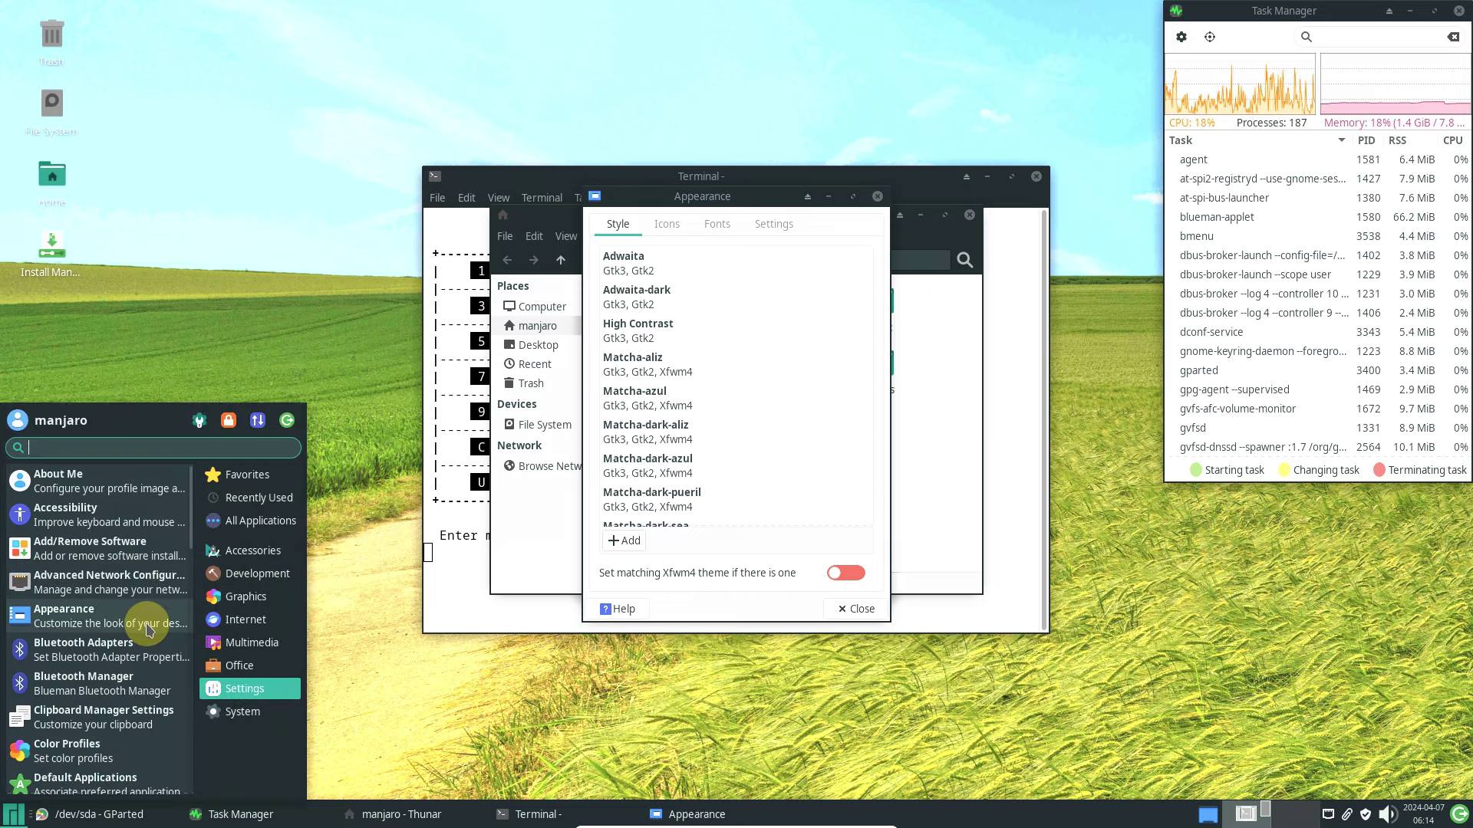
{"action": "scroll", "coordinate": [149, 629], "scroll_direction": "down", "scroll_amount": 5}
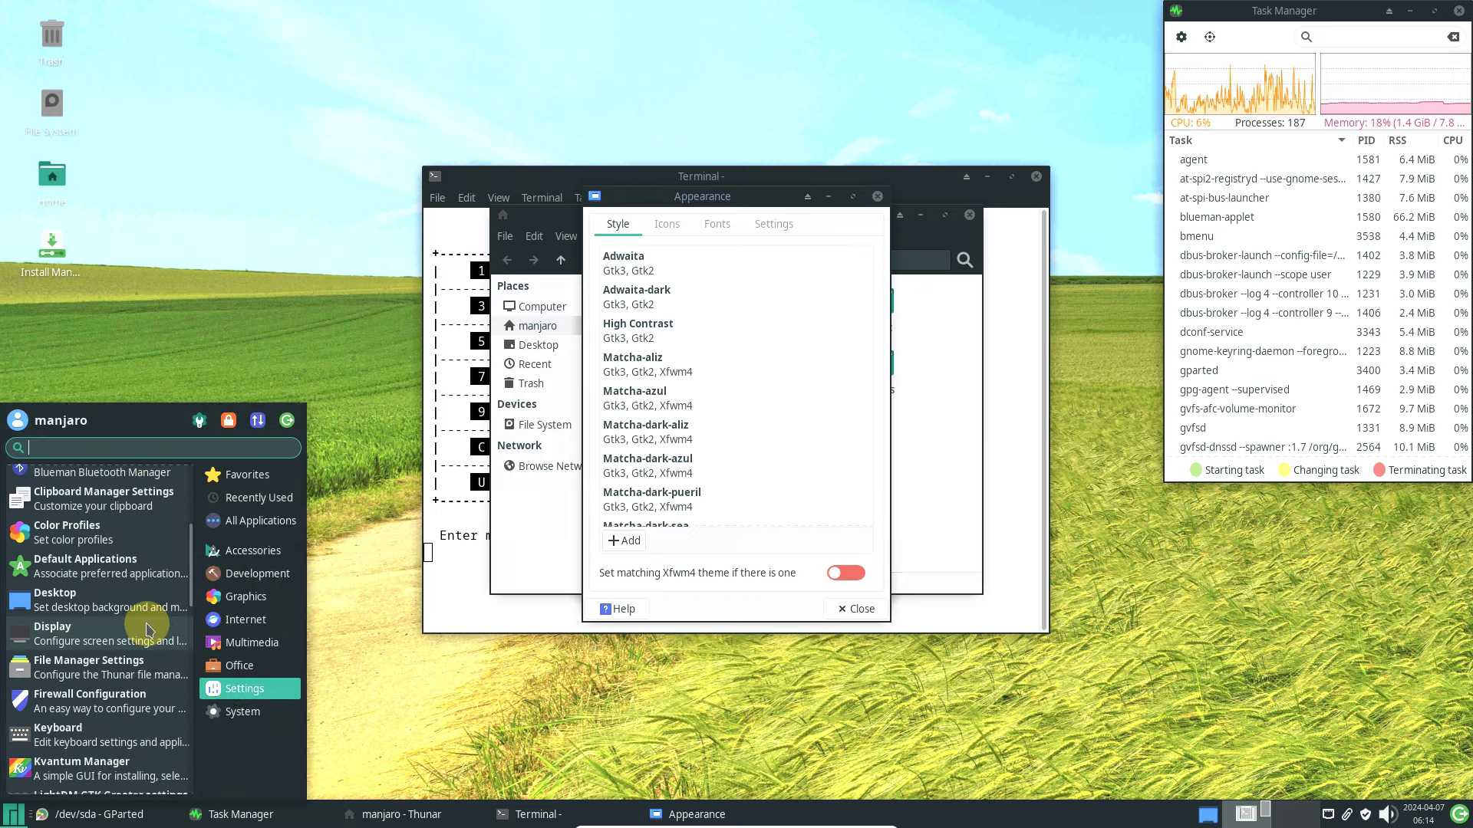
{"action": "scroll", "coordinate": [148, 629], "scroll_direction": "down", "scroll_amount": 1}
{"action": "scroll", "coordinate": [148, 617], "scroll_direction": "down", "scroll_amount": 3}
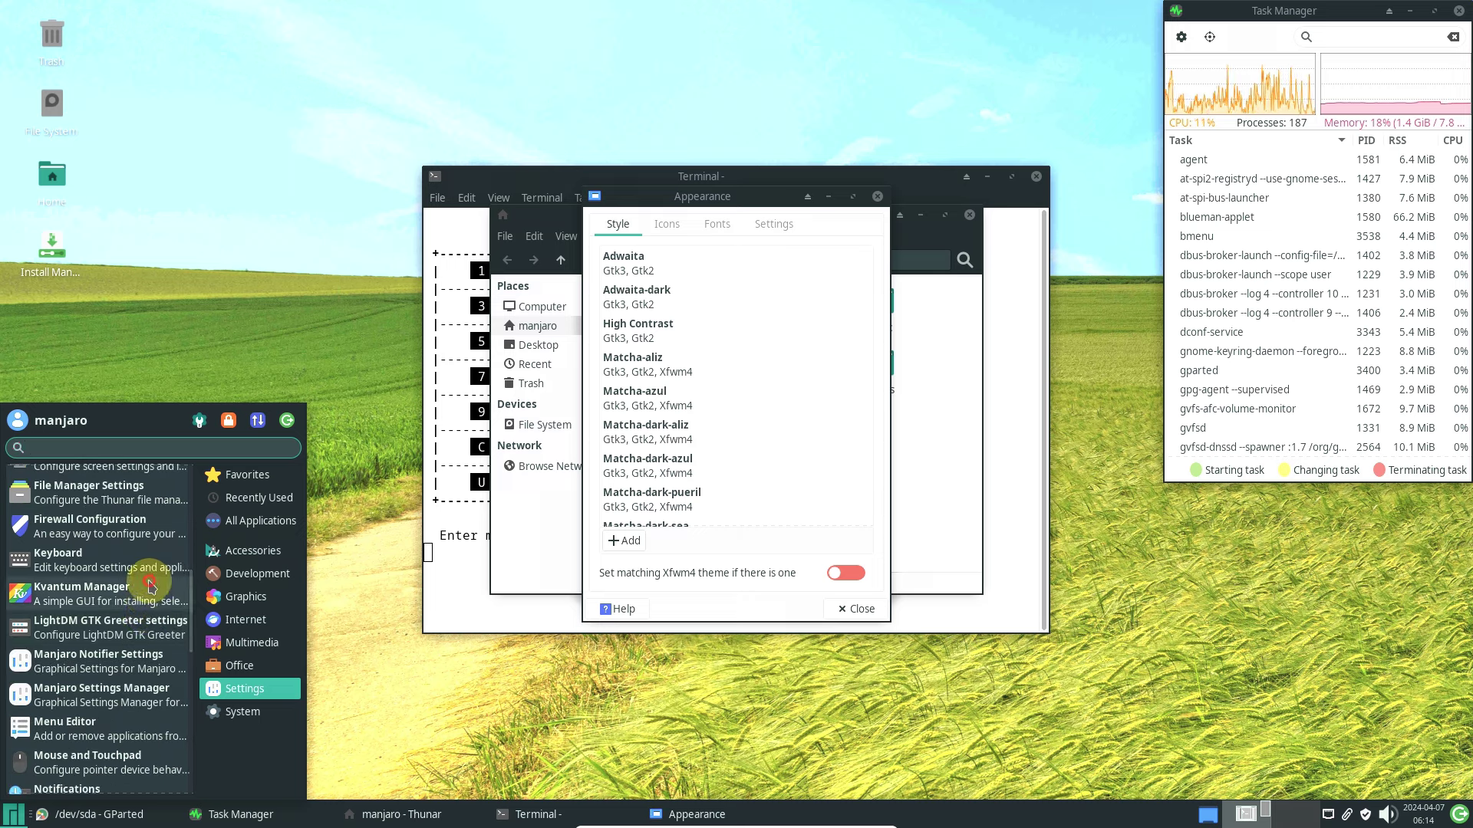
{"action": "left_click", "coordinate": [146, 589]}
- Open the Mouse and Touchpad settings from the Settings applications
{"action": "left_click", "coordinate": [13, 814]}
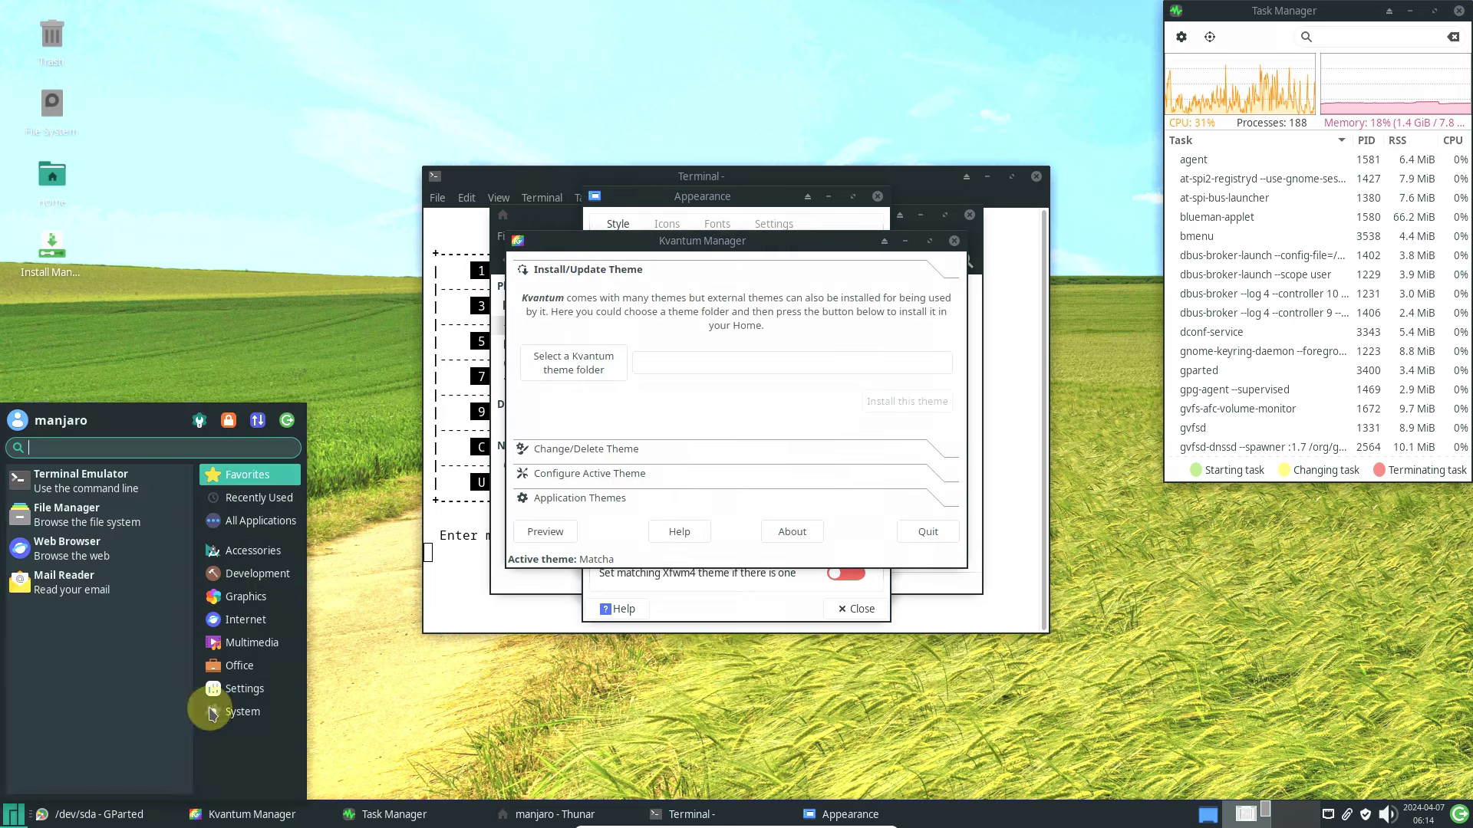
{"action": "mouse_move", "coordinate": [234, 688]}
{"action": "scroll", "coordinate": [162, 685], "scroll_direction": "down", "scroll_amount": 5}
{"action": "scroll", "coordinate": [162, 685], "scroll_direction": "down", "scroll_amount": 6}
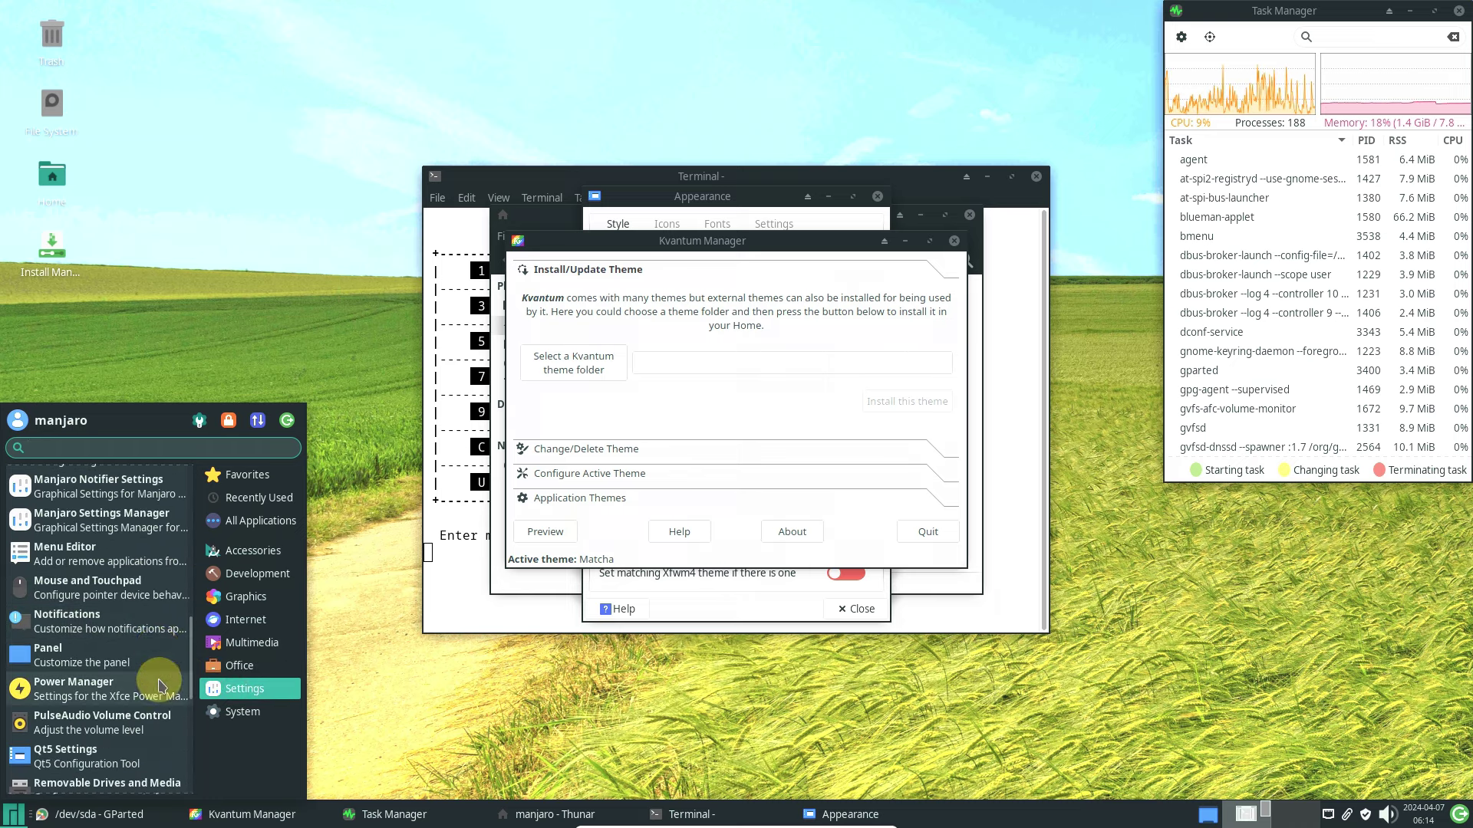
{"action": "left_click", "coordinate": [155, 596]}
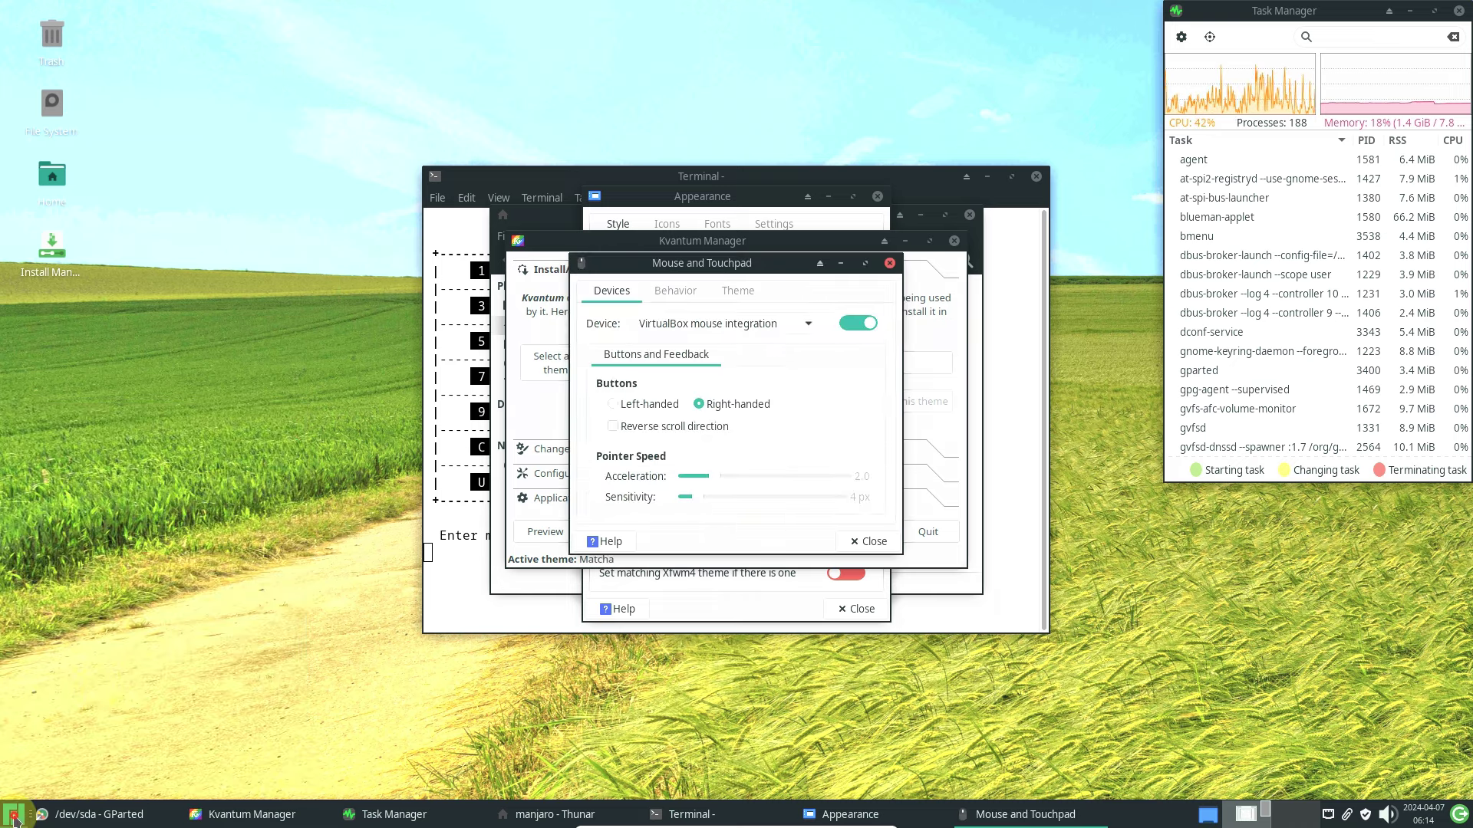
- Open Window Manager Tweaks from the Settings applications
{"action": "left_click", "coordinate": [14, 814]}
{"action": "mouse_move", "coordinate": [244, 688]}
{"action": "scroll", "coordinate": [115, 681], "scroll_direction": "down", "scroll_amount": 5}
{"action": "scroll", "coordinate": [115, 679], "scroll_direction": "down", "scroll_amount": 2}
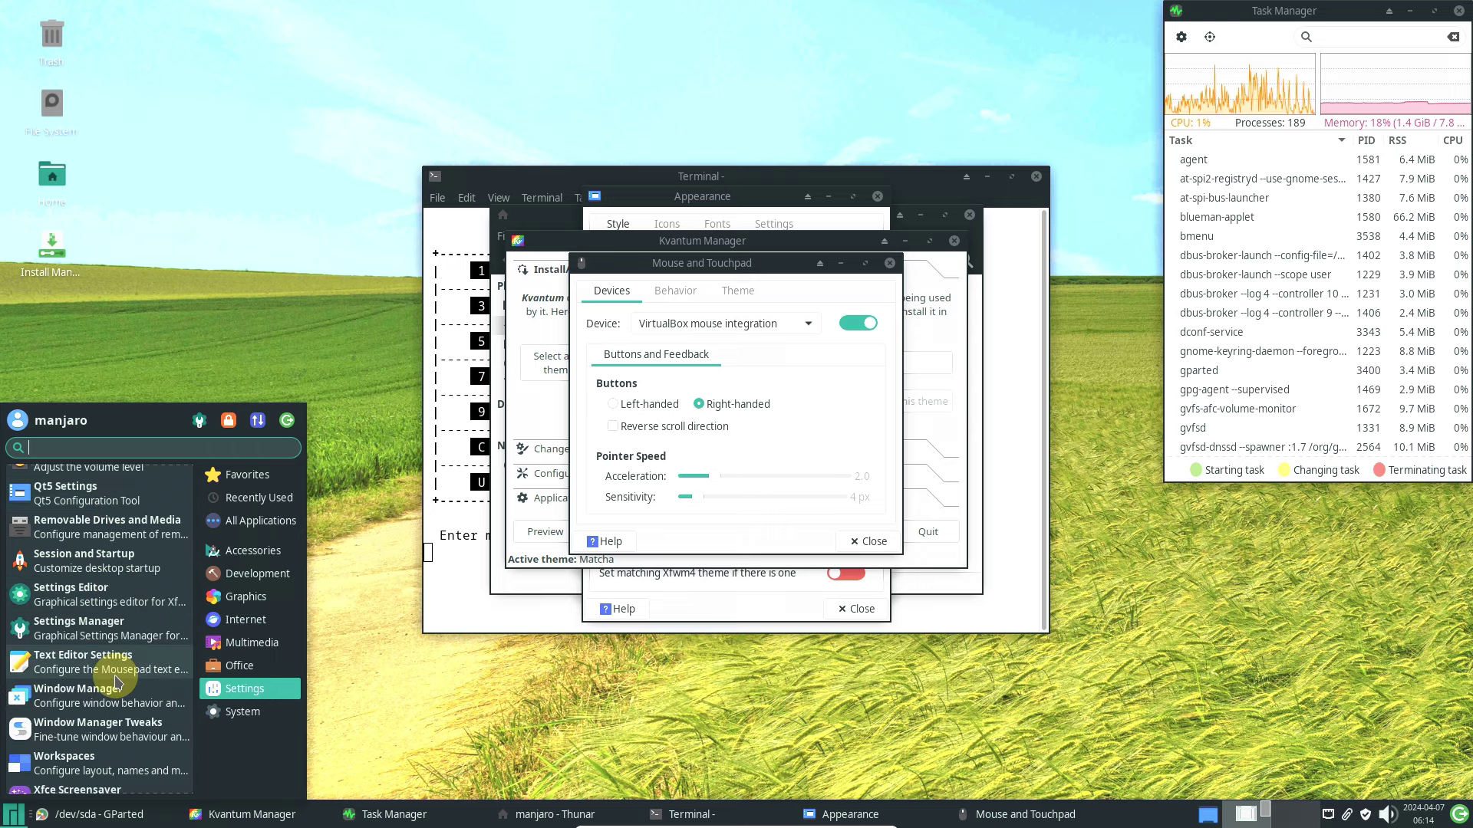
{"action": "left_click", "coordinate": [128, 728]}
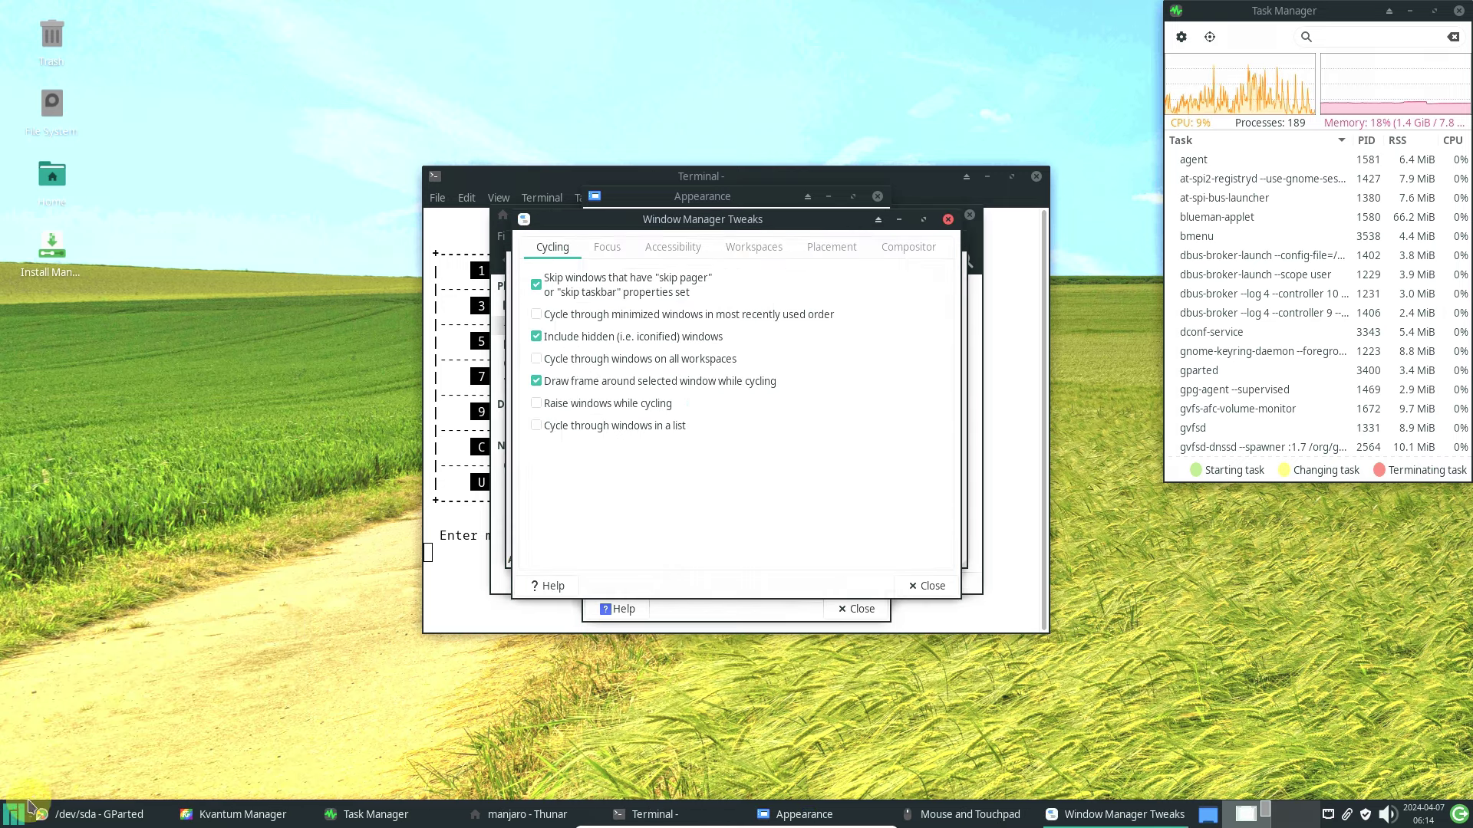
- Open the Session and Startup settings from the Settings applications
{"action": "left_click", "coordinate": [13, 813]}
{"action": "mouse_move", "coordinate": [259, 685]}
{"action": "scroll", "coordinate": [181, 664], "scroll_direction": "down", "scroll_amount": 3}
{"action": "scroll", "coordinate": [178, 669], "scroll_direction": "down", "scroll_amount": 5}
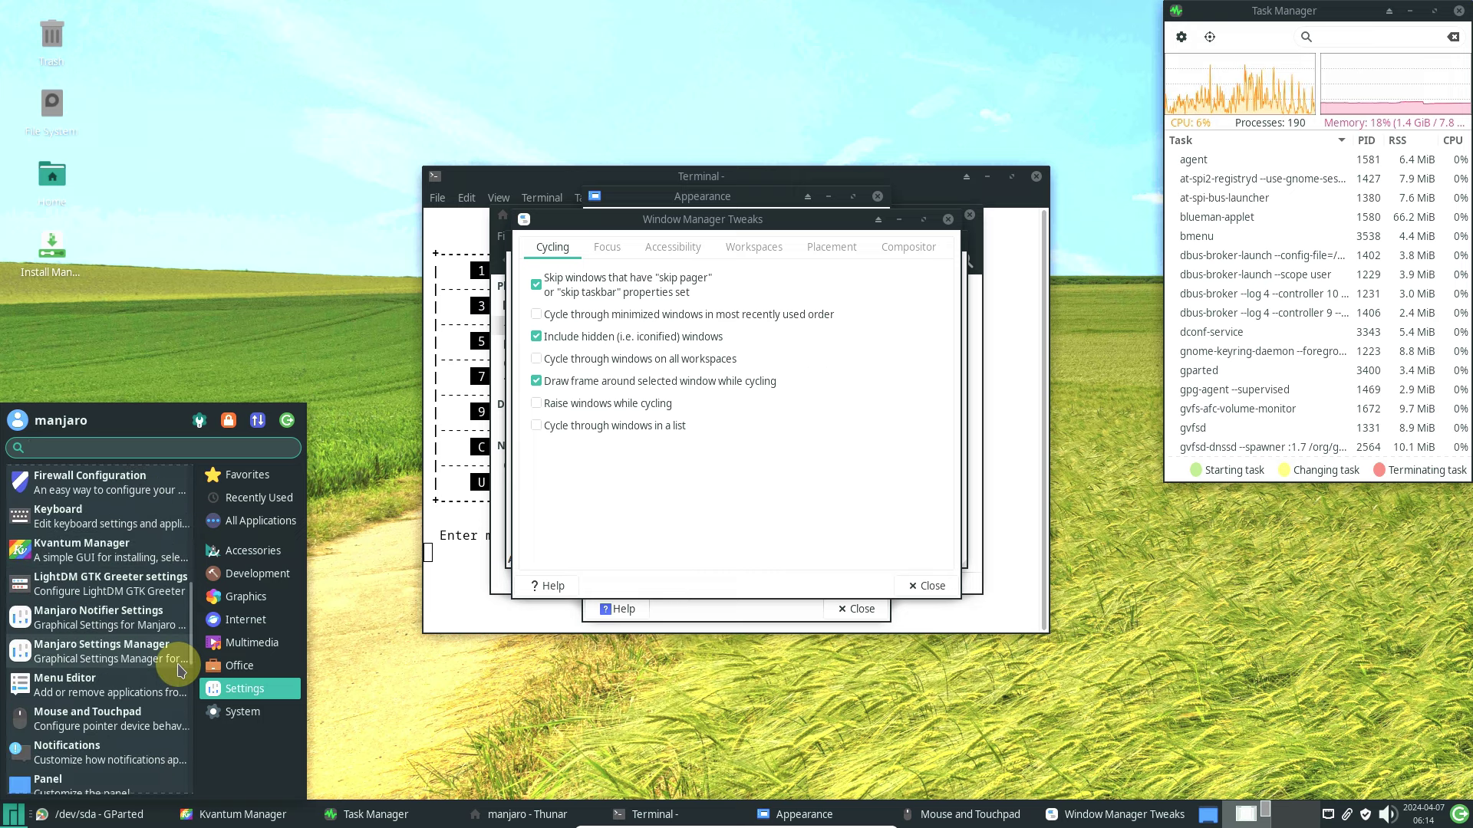
{"action": "scroll", "coordinate": [178, 669], "scroll_direction": "down", "scroll_amount": 3}
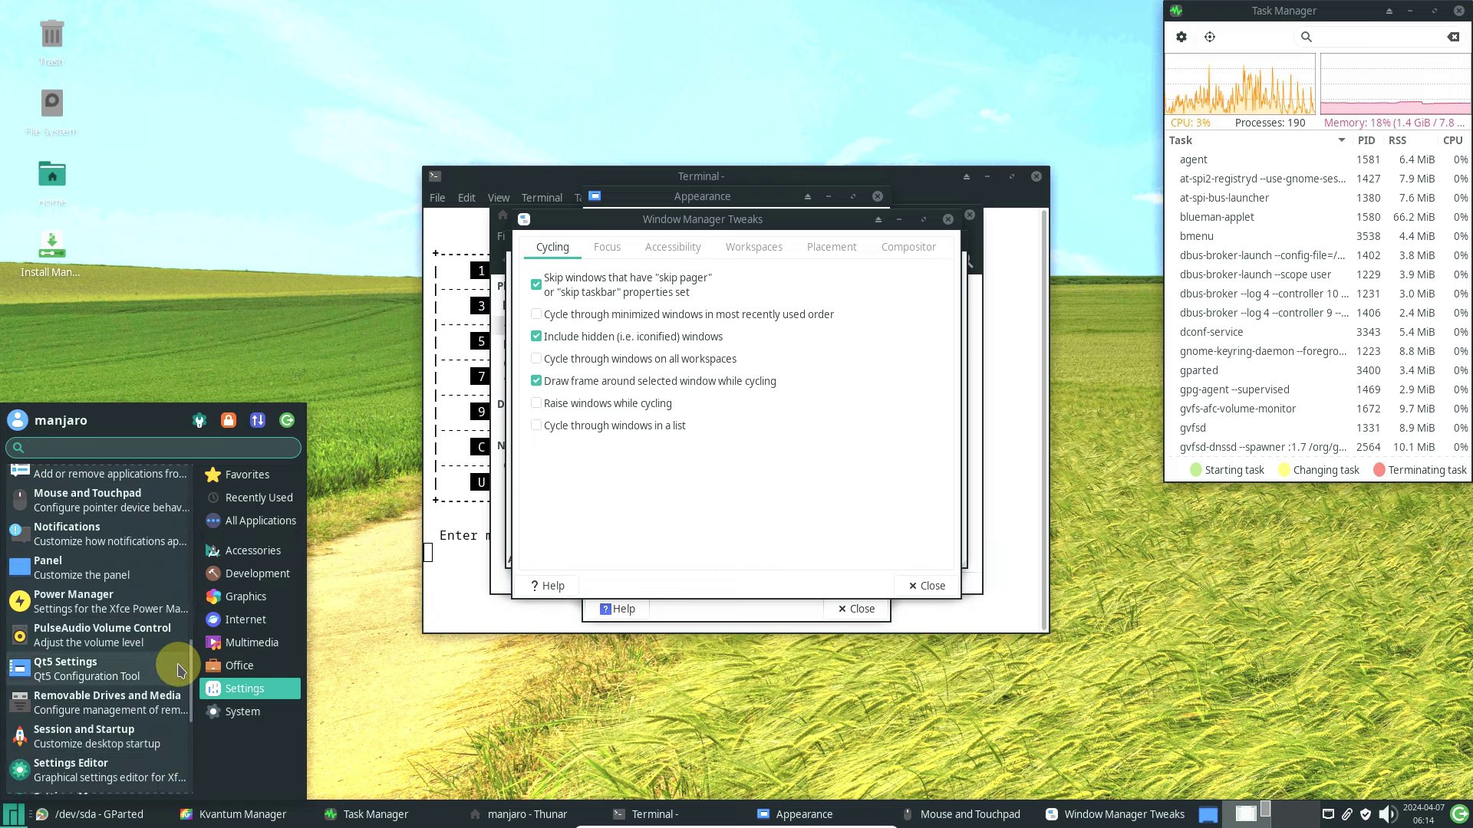
{"action": "left_click", "coordinate": [146, 646]}
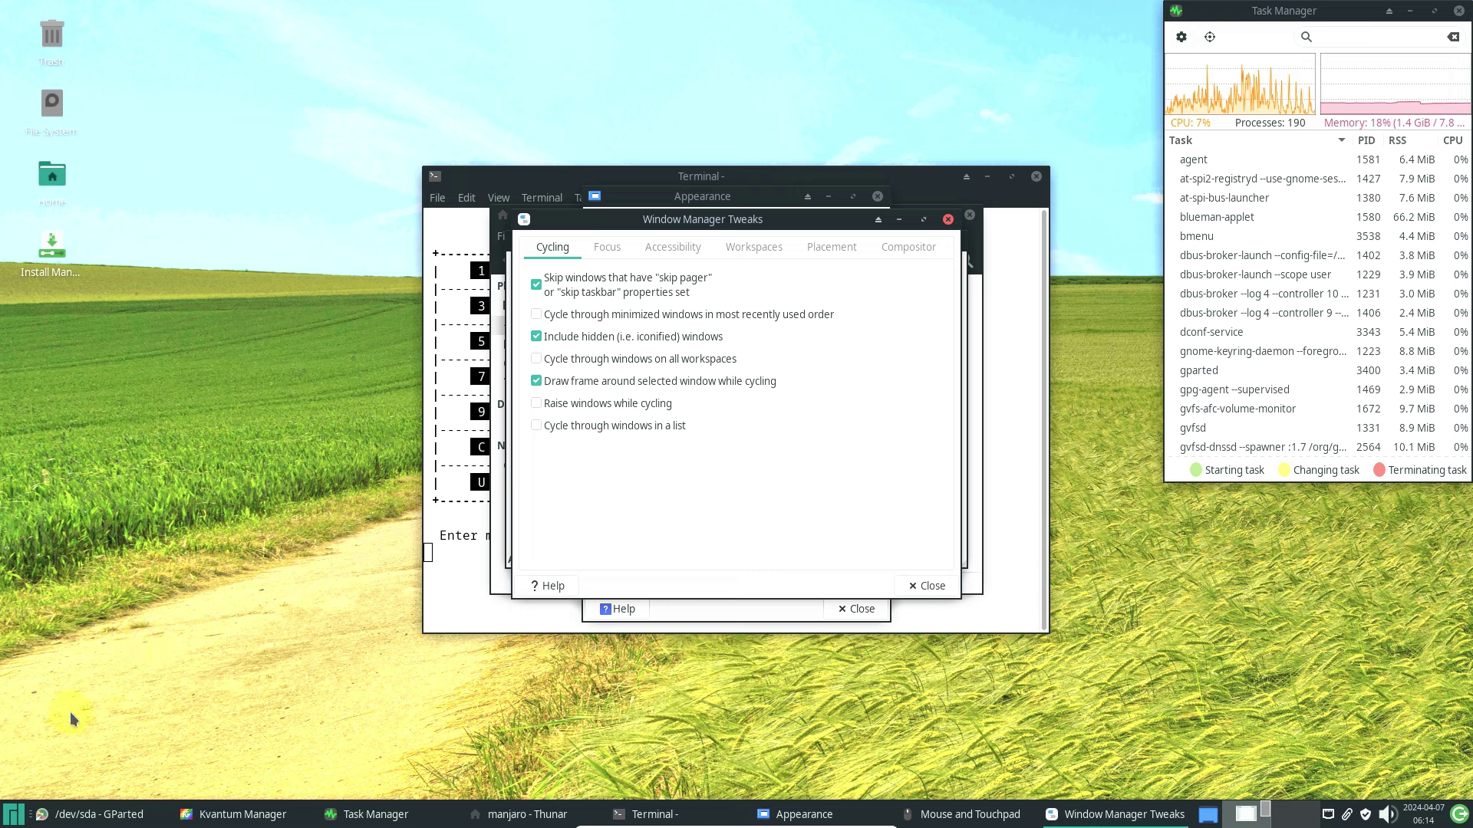
- Launch Document Viewer from the Office applications
{"action": "left_click", "coordinate": [23, 819]}
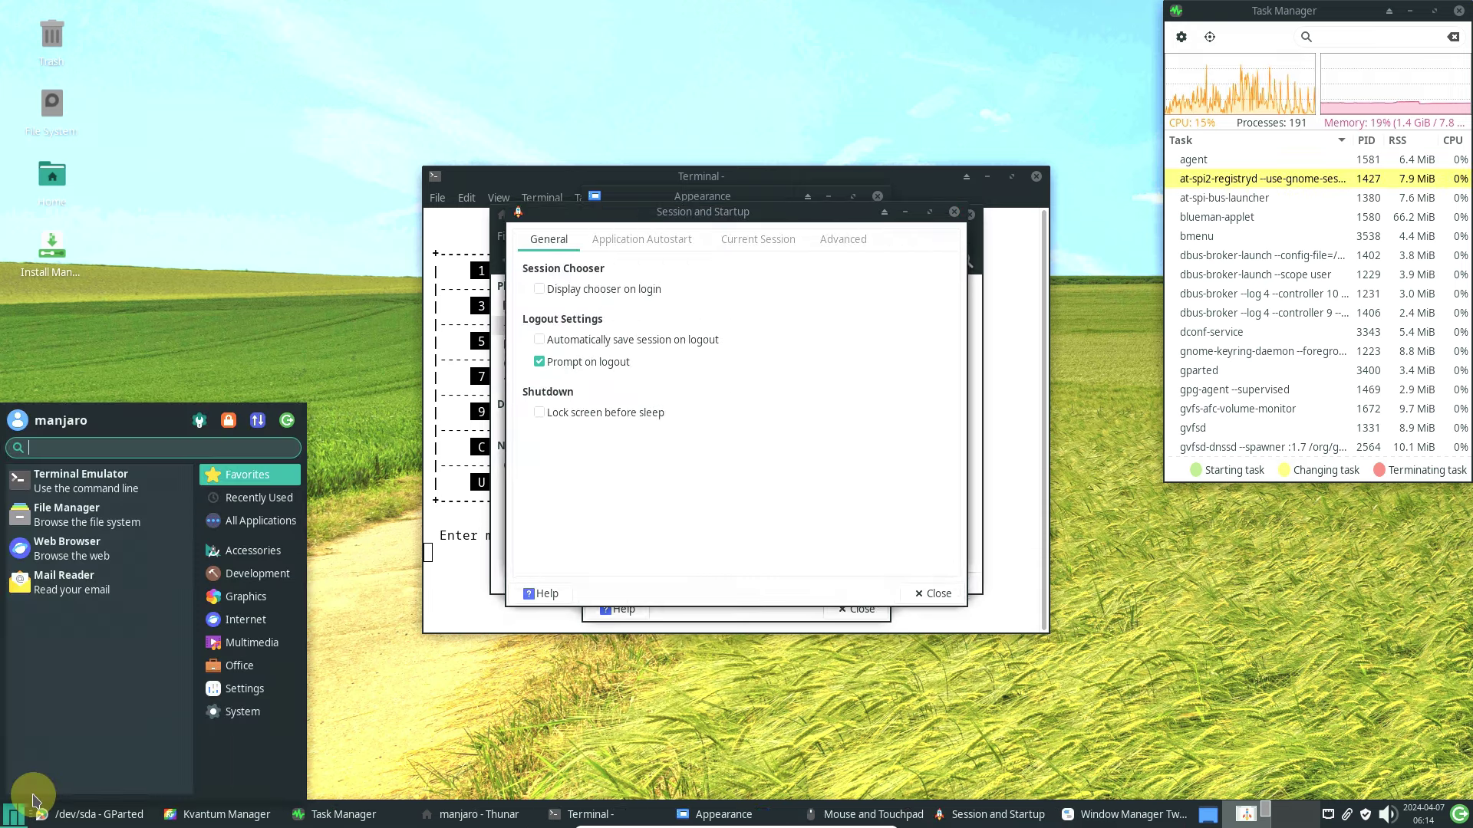
{"action": "left_click", "coordinate": [257, 665]}
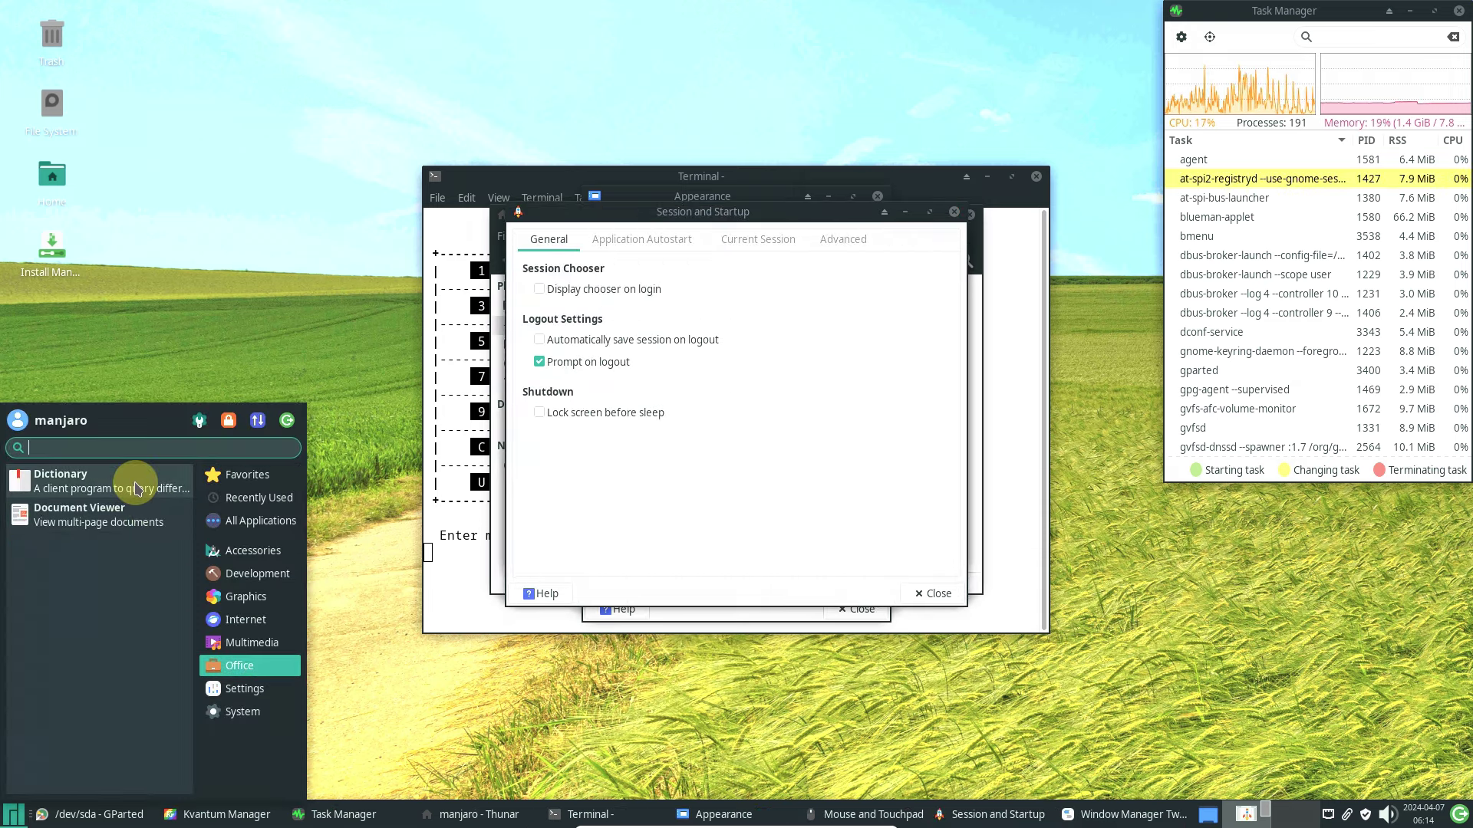
{"action": "left_click", "coordinate": [77, 512]}
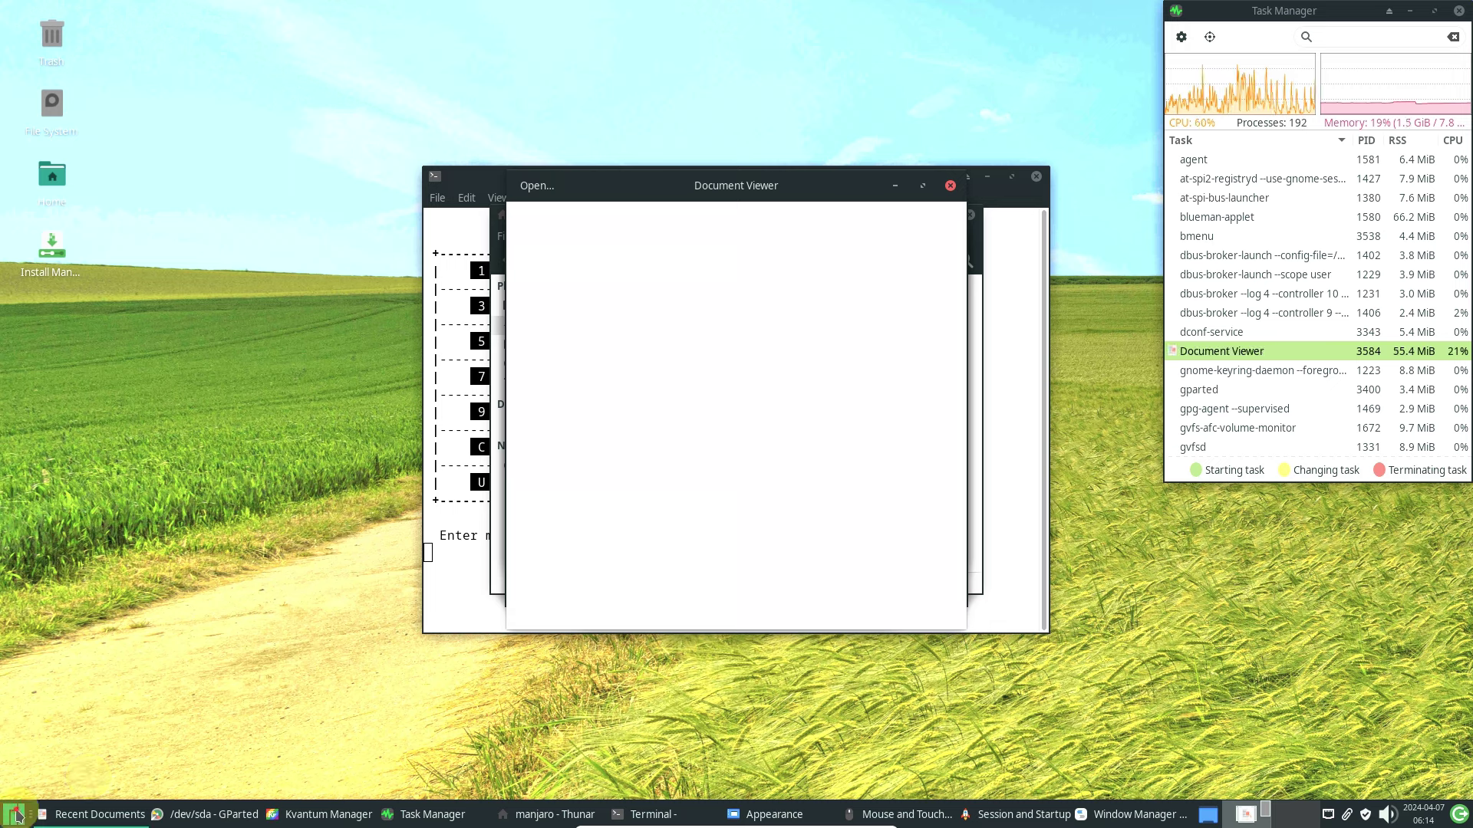
- Launch VLC media player from the Multimedia applications
{"action": "left_click", "coordinate": [16, 815]}
{"action": "left_click", "coordinate": [253, 650]}
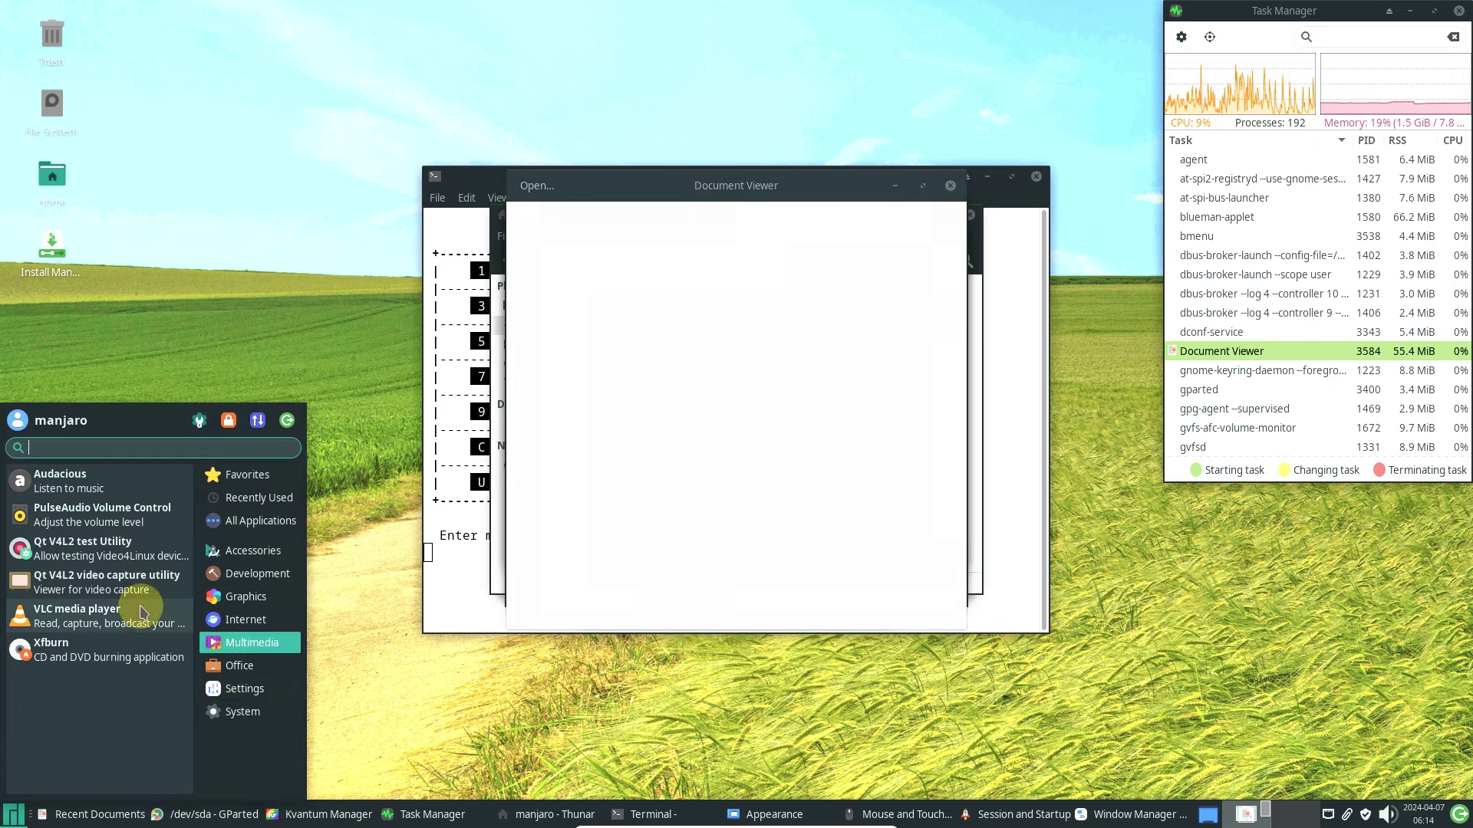
{"action": "left_click", "coordinate": [92, 616]}
- Check the Multimedia applications and launch Thunderbird from the Internet applications
{"action": "left_click", "coordinate": [23, 810]}
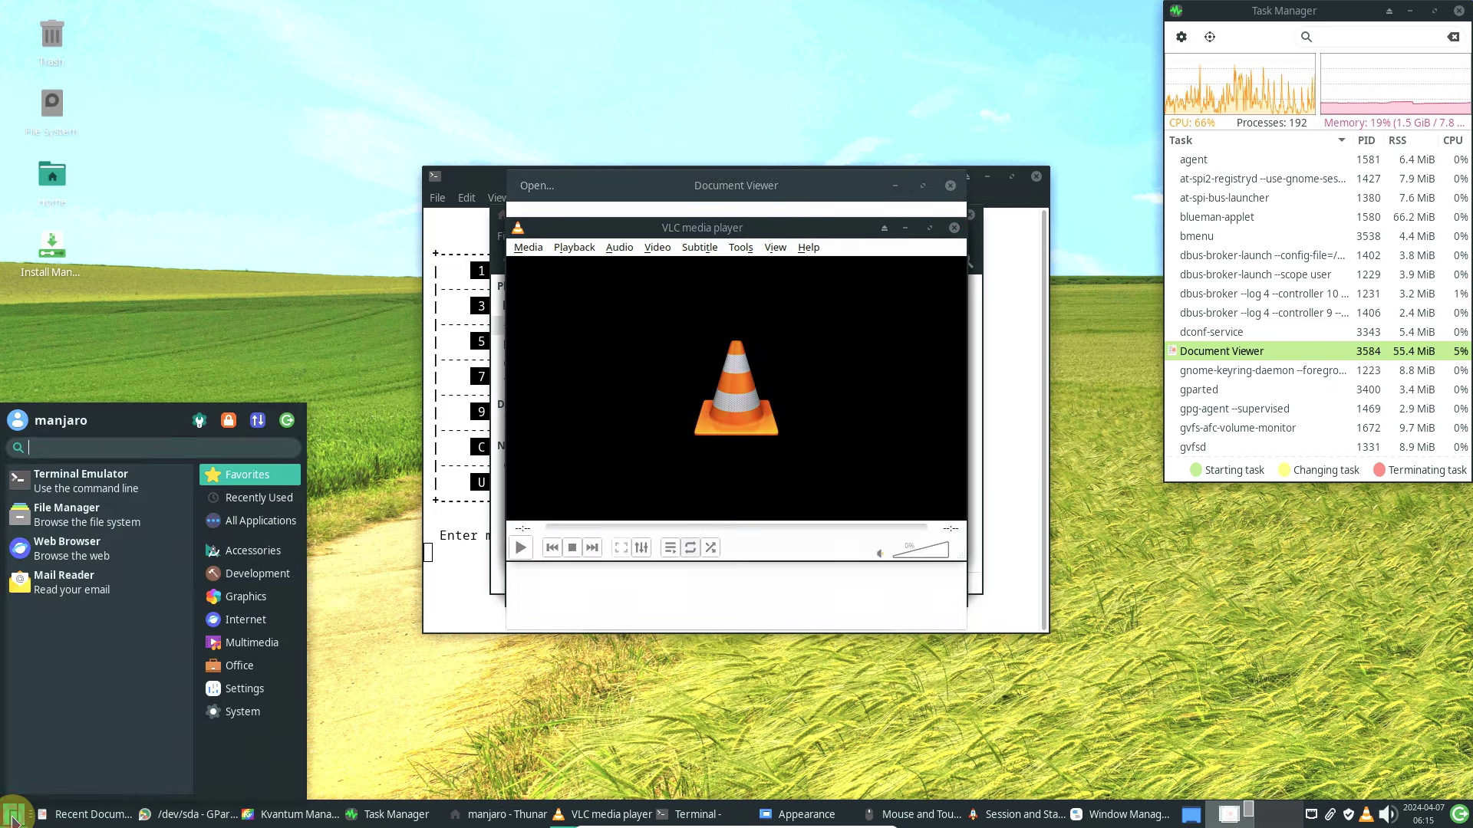
{"action": "left_click", "coordinate": [233, 648]}
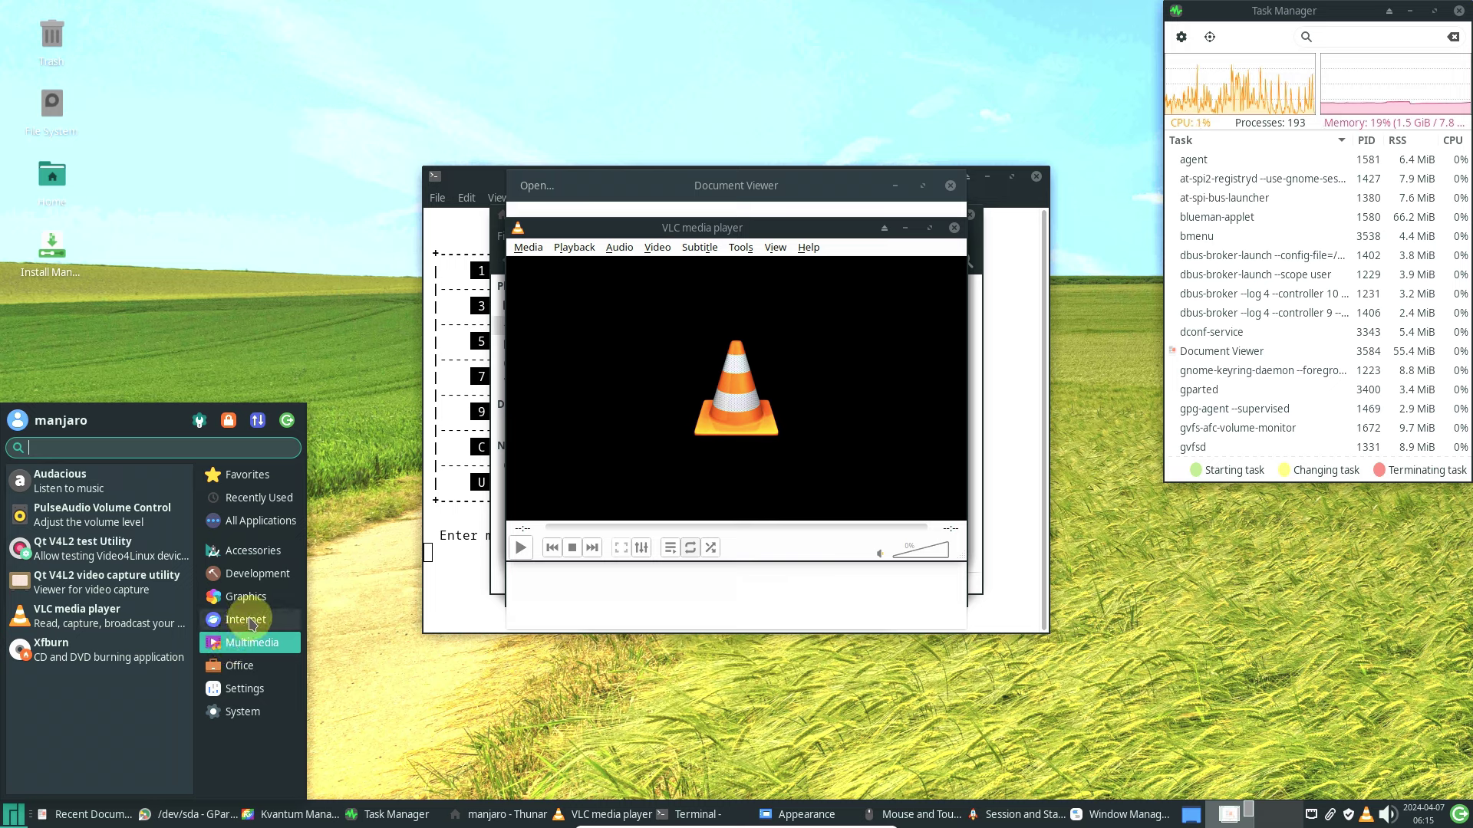
{"action": "left_click", "coordinate": [245, 619]}
{"action": "left_click", "coordinate": [73, 650]}
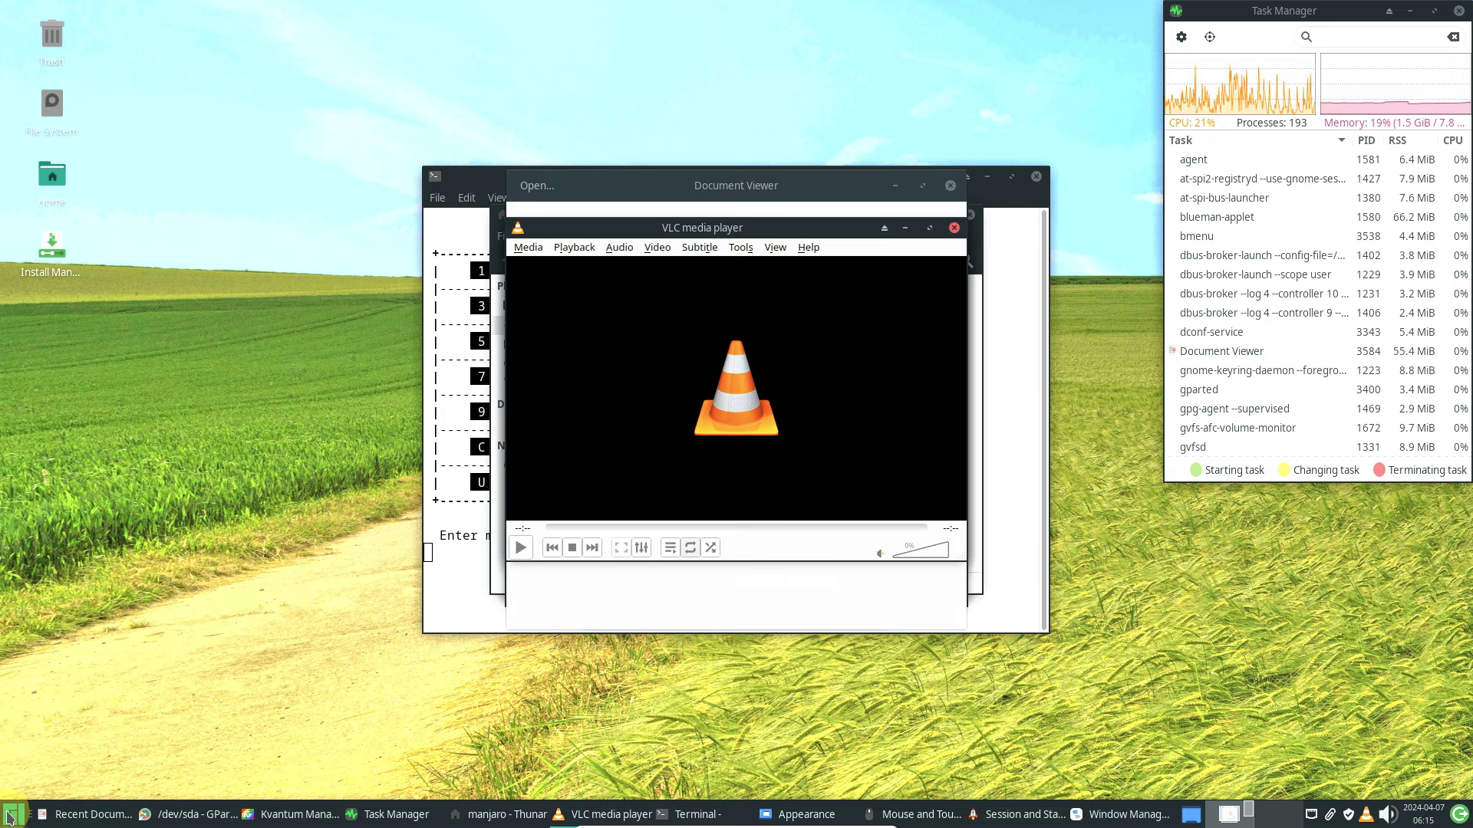
- Launch Pidgin from the Internet applications and bring Thunderbird's Account Setup window to the front
{"action": "left_click", "coordinate": [14, 814]}
{"action": "left_click", "coordinate": [251, 623]}
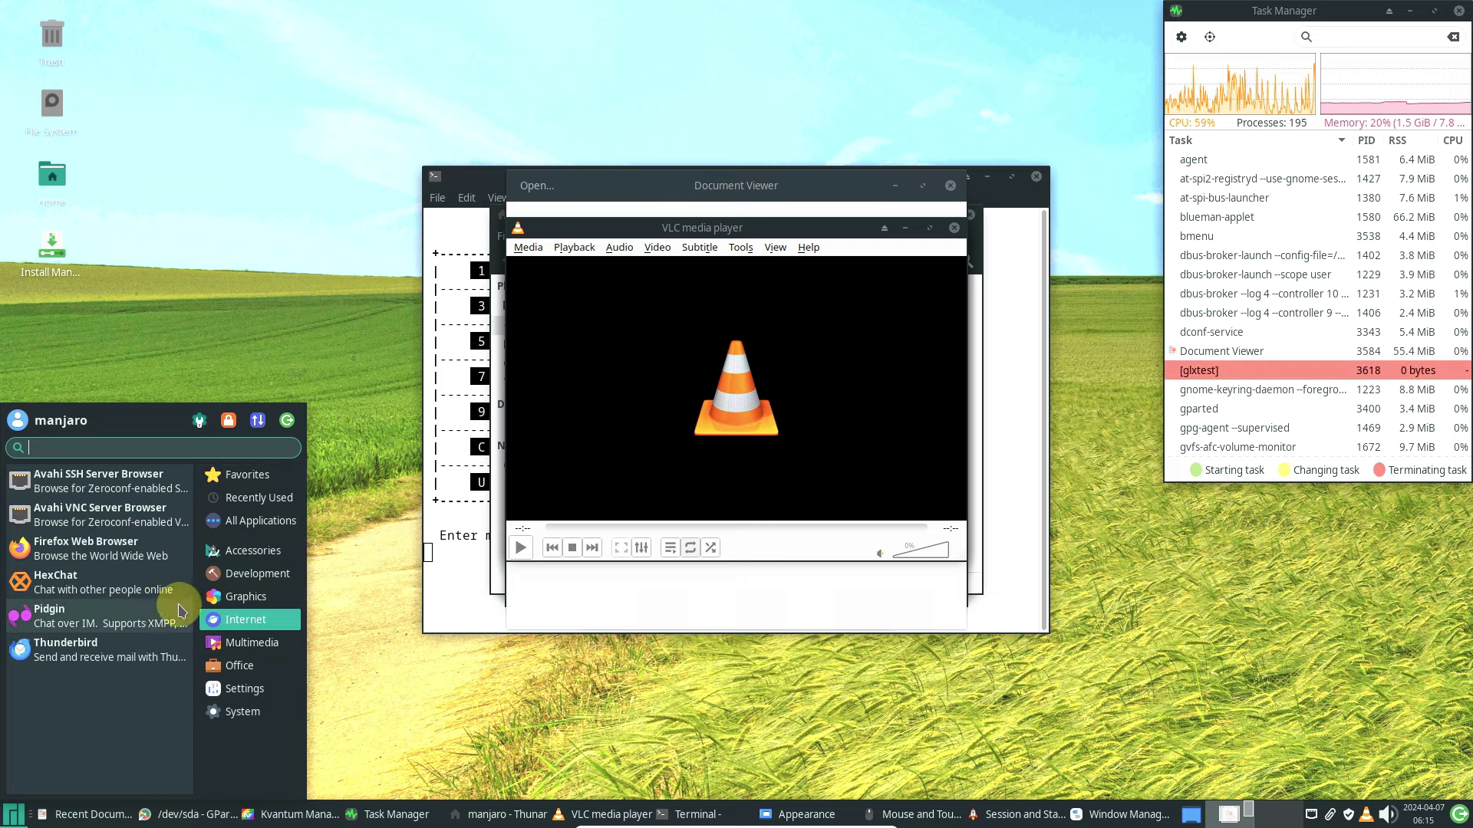
{"action": "left_click", "coordinate": [142, 615]}
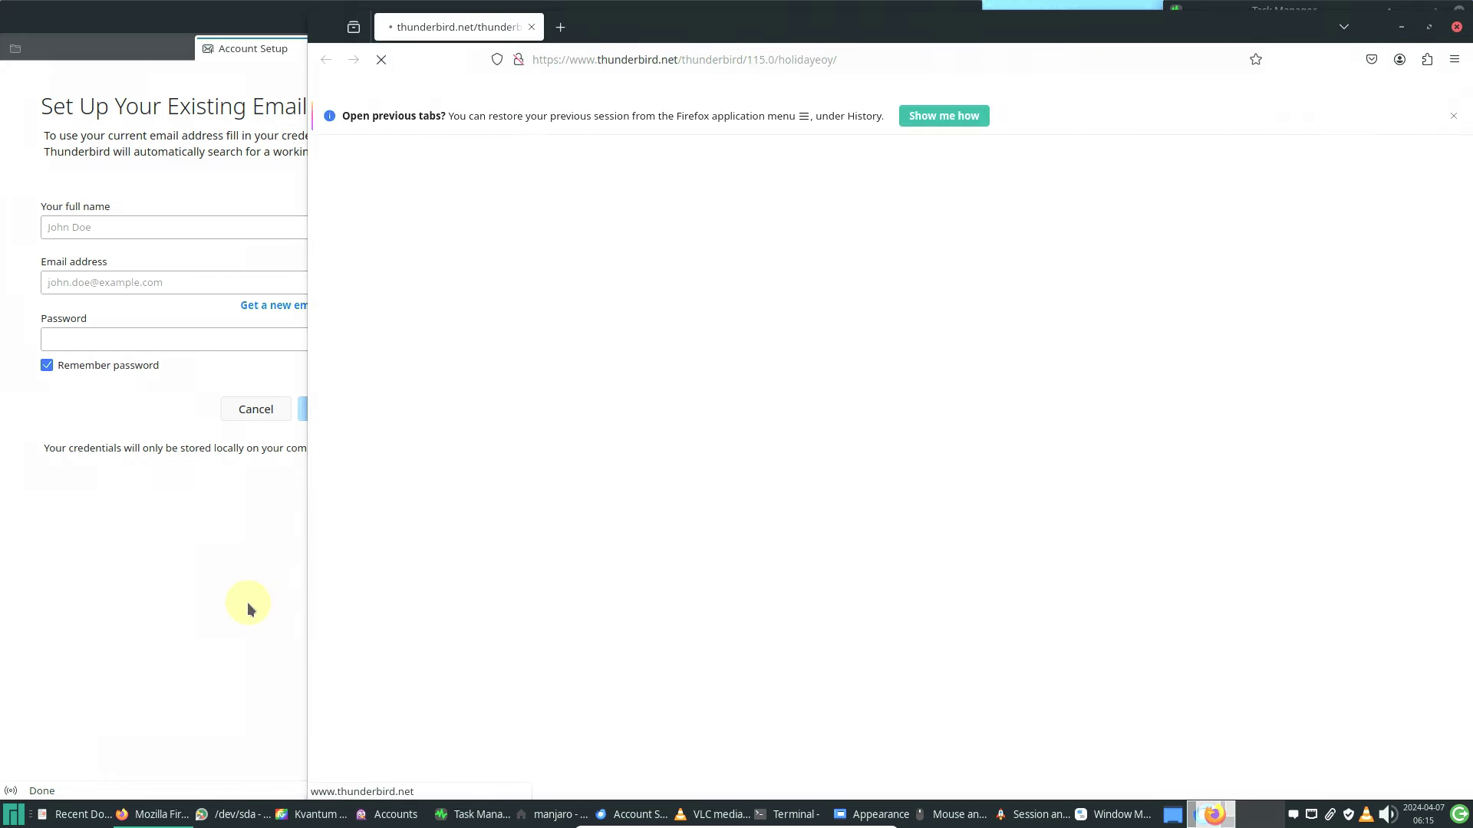
{"action": "left_click", "coordinate": [247, 606]}
- Launch GNU Image Manipulation Program from the Graphics applications
{"action": "left_click", "coordinate": [15, 815]}
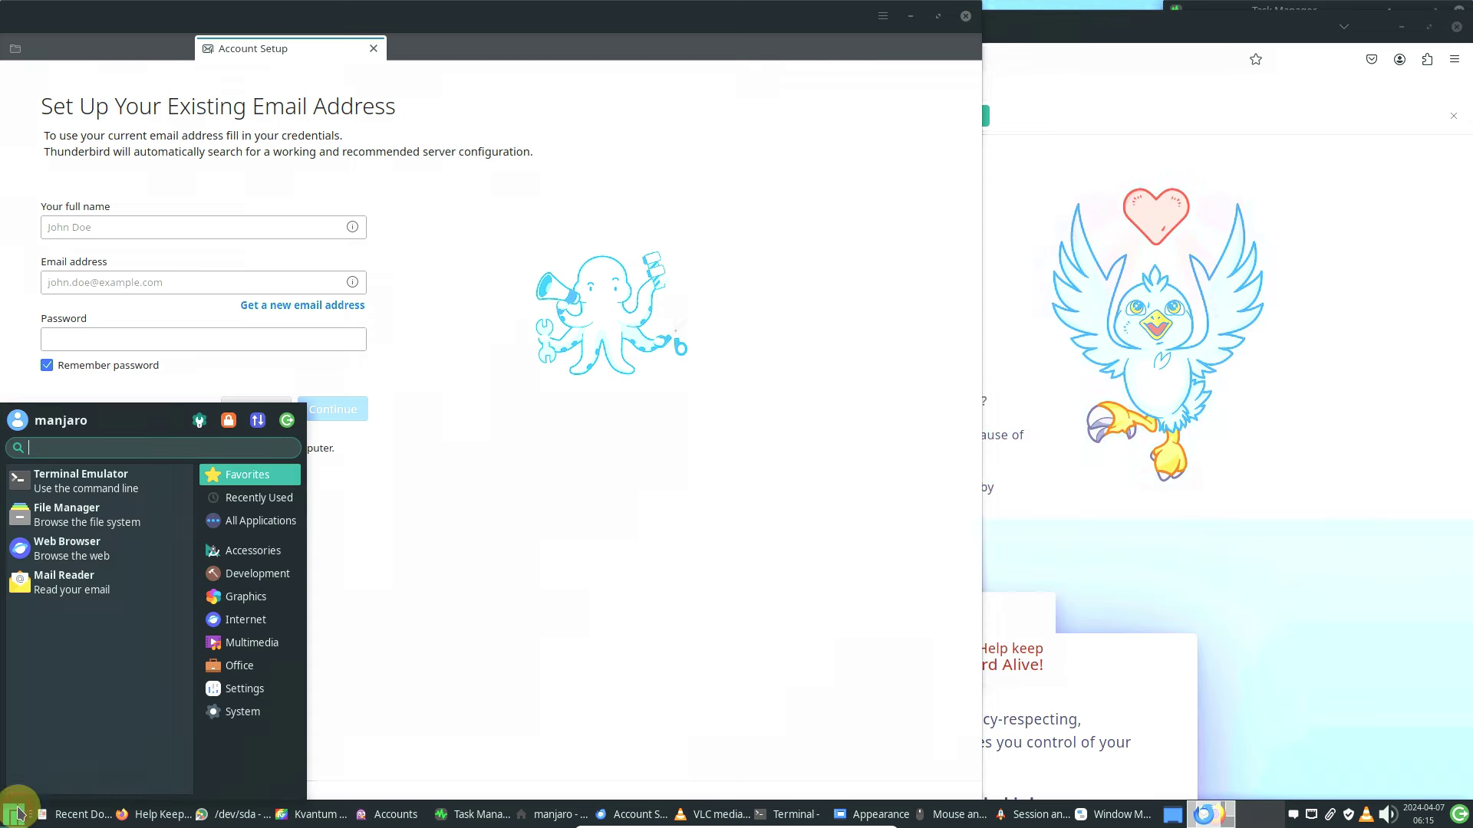
{"action": "left_click", "coordinate": [264, 617]}
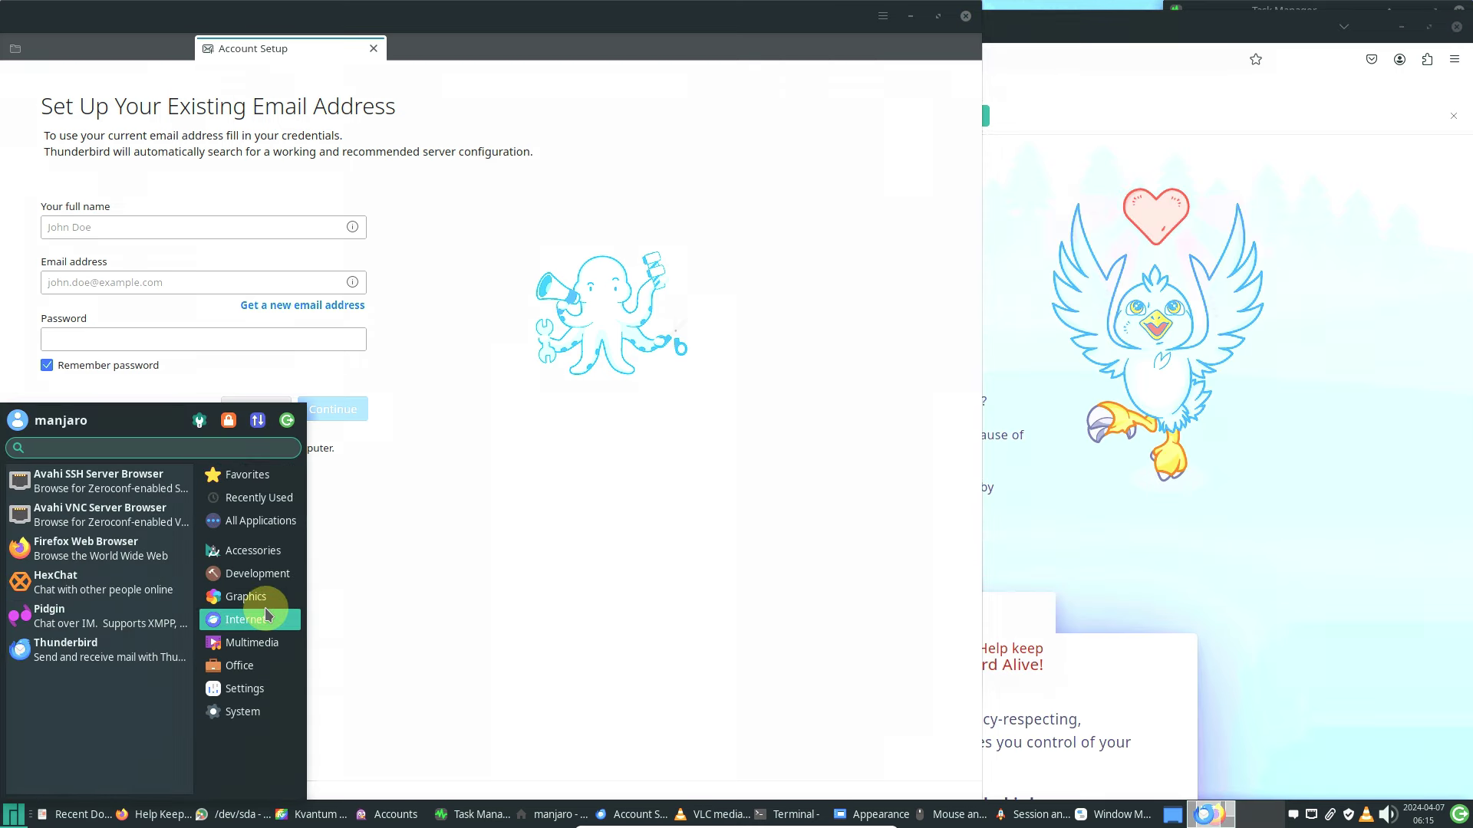
{"action": "left_click", "coordinate": [253, 597]}
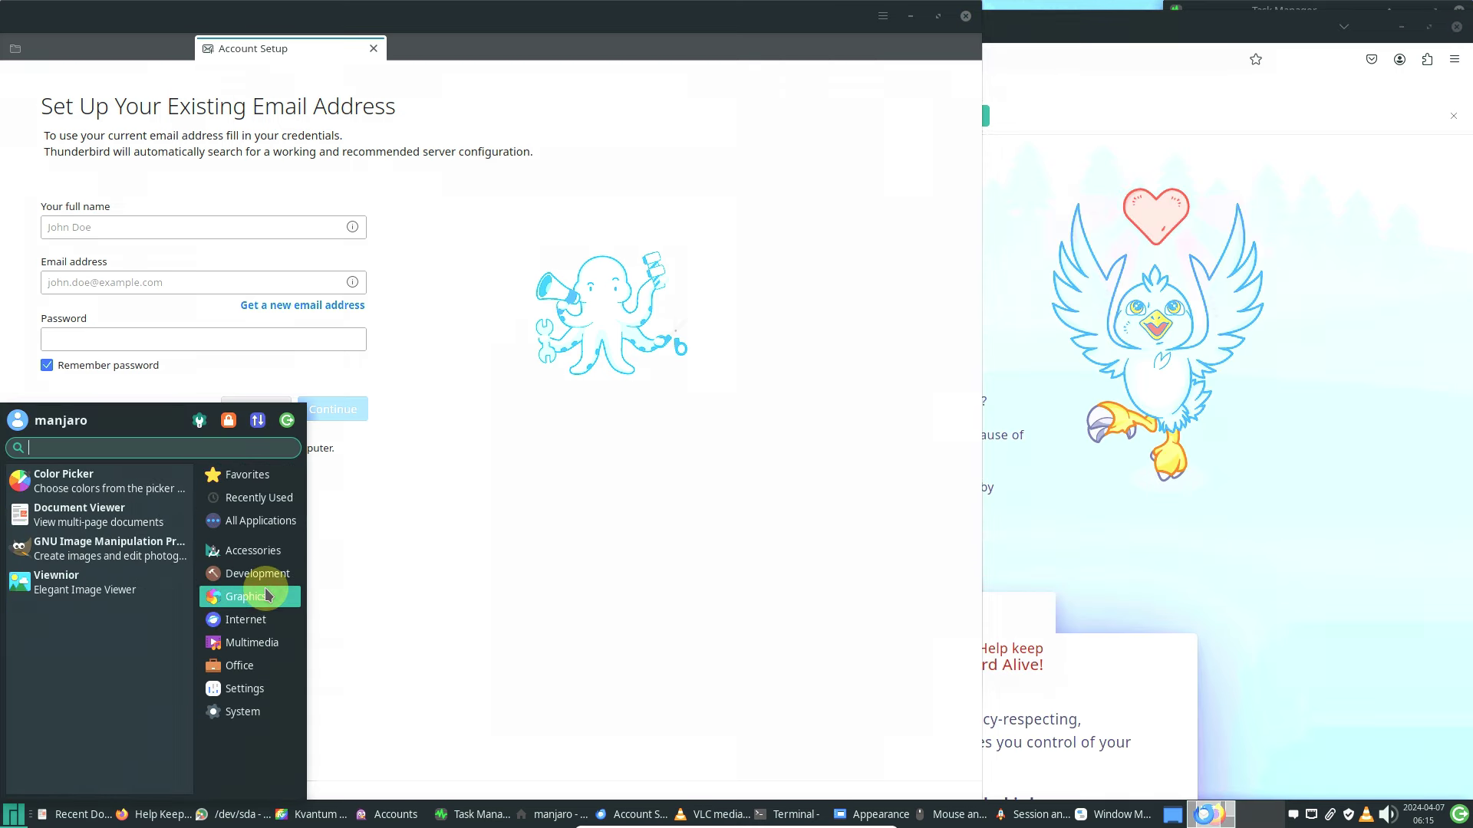
{"action": "left_click", "coordinate": [132, 561]}
- Launch the Viewnior image viewer from the Graphics applications
{"action": "left_click", "coordinate": [15, 815]}
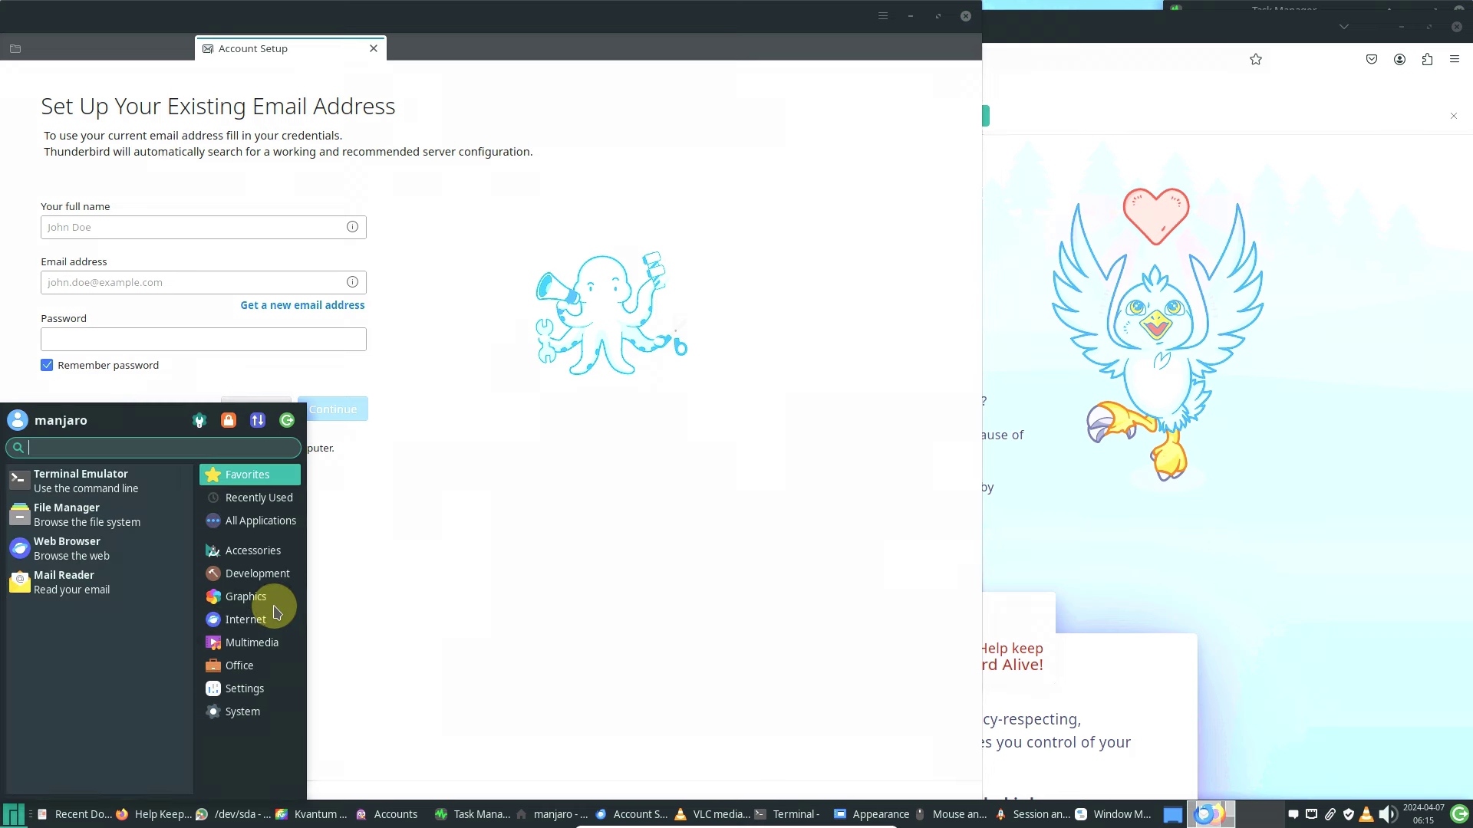
{"action": "left_click", "coordinate": [253, 599]}
{"action": "left_click", "coordinate": [61, 580]}
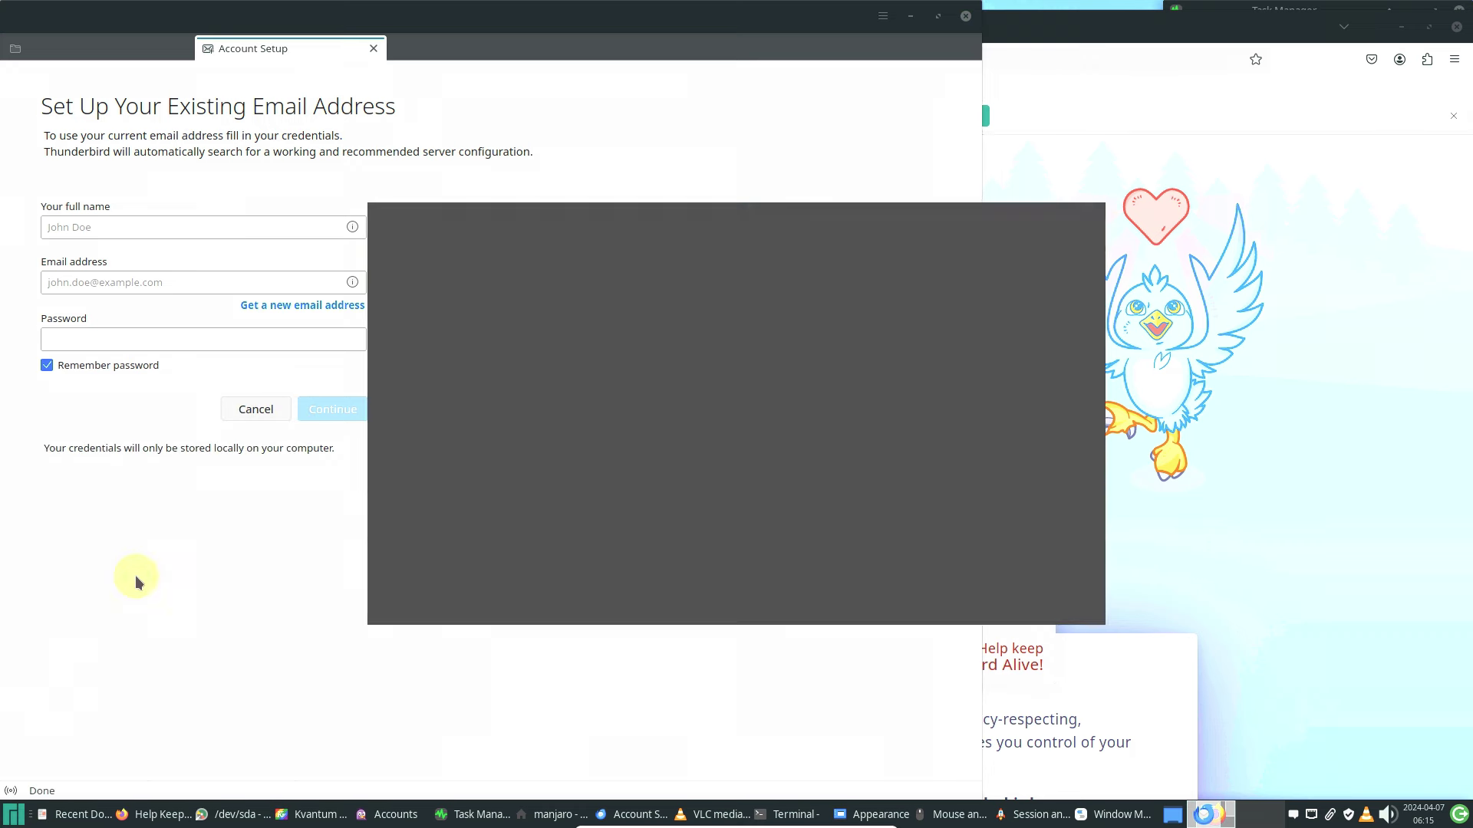
- Examine the bundled programs in the Graphics, Development and Accessories application categories
{"action": "left_click", "coordinate": [14, 814]}
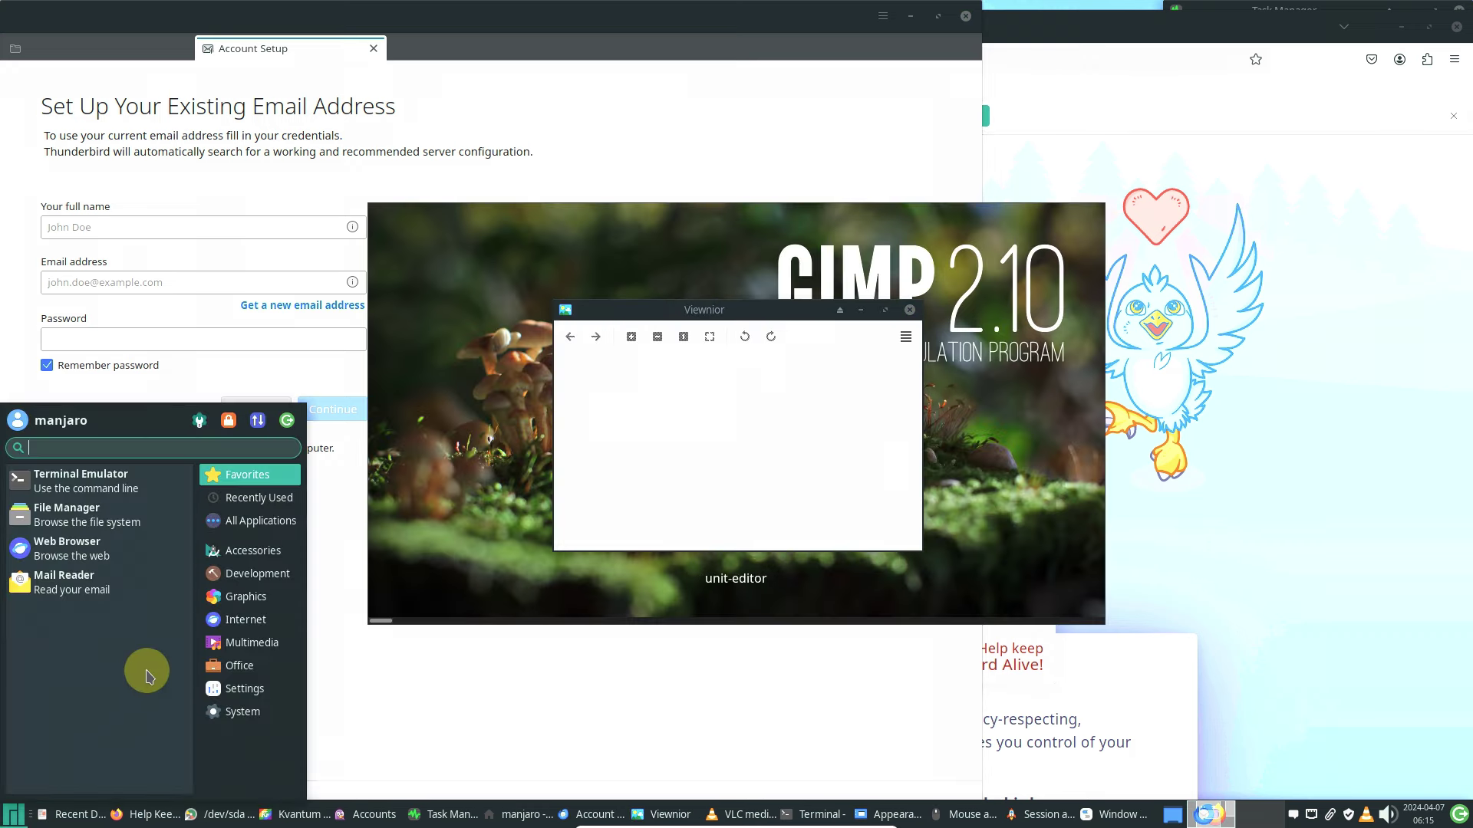
{"action": "left_click", "coordinate": [253, 598]}
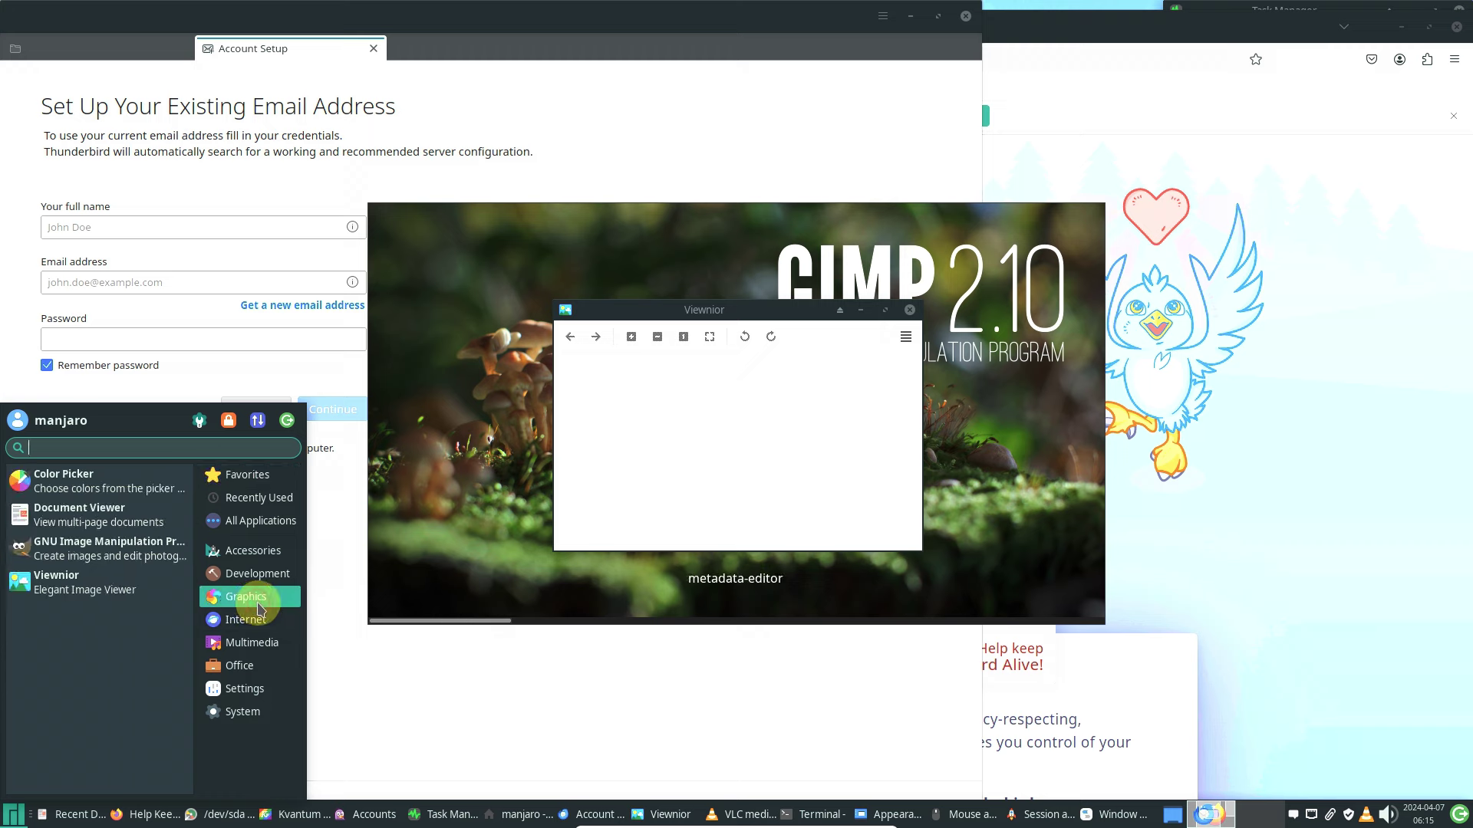
{"action": "left_click", "coordinate": [251, 551]}
{"action": "left_click", "coordinate": [264, 573]}
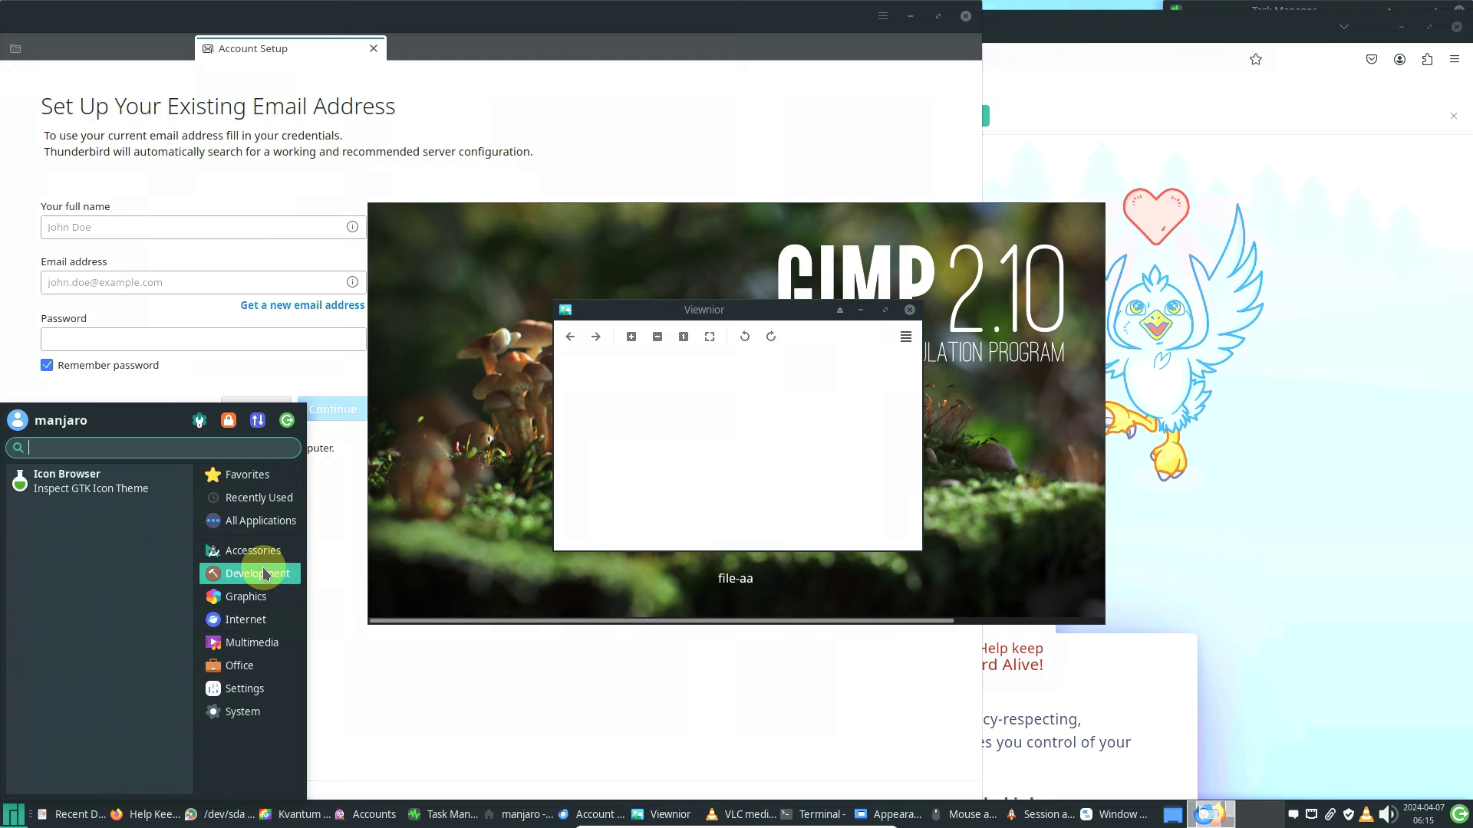
{"action": "left_click", "coordinate": [252, 551]}
{"action": "scroll", "coordinate": [145, 568], "scroll_direction": "down", "scroll_amount": 3}
{"action": "scroll", "coordinate": [146, 567], "scroll_direction": "down", "scroll_amount": 3}
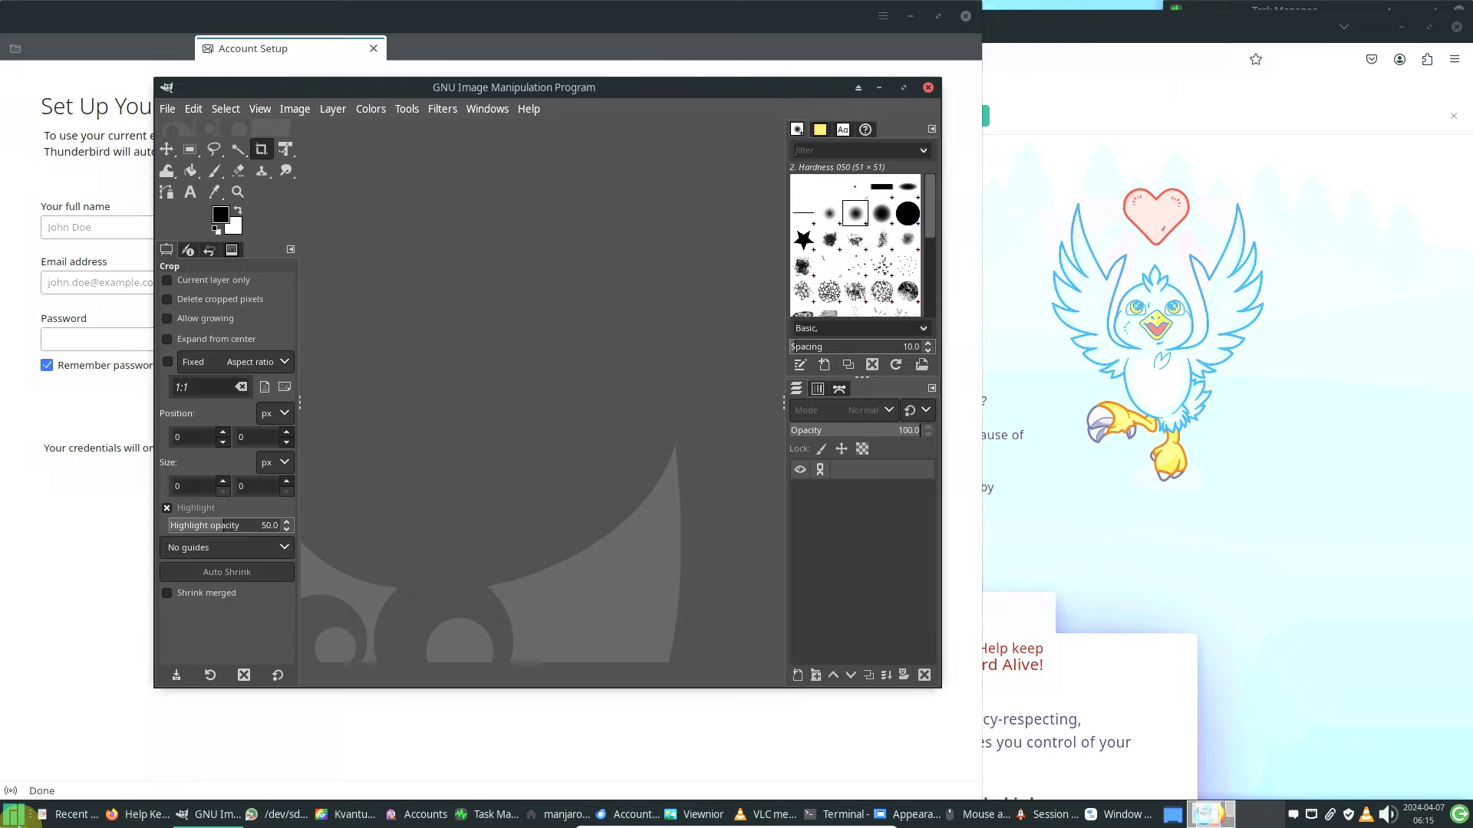
- Launch the Mousepad text editor from the Accessories applications
{"action": "left_click", "coordinate": [14, 815]}
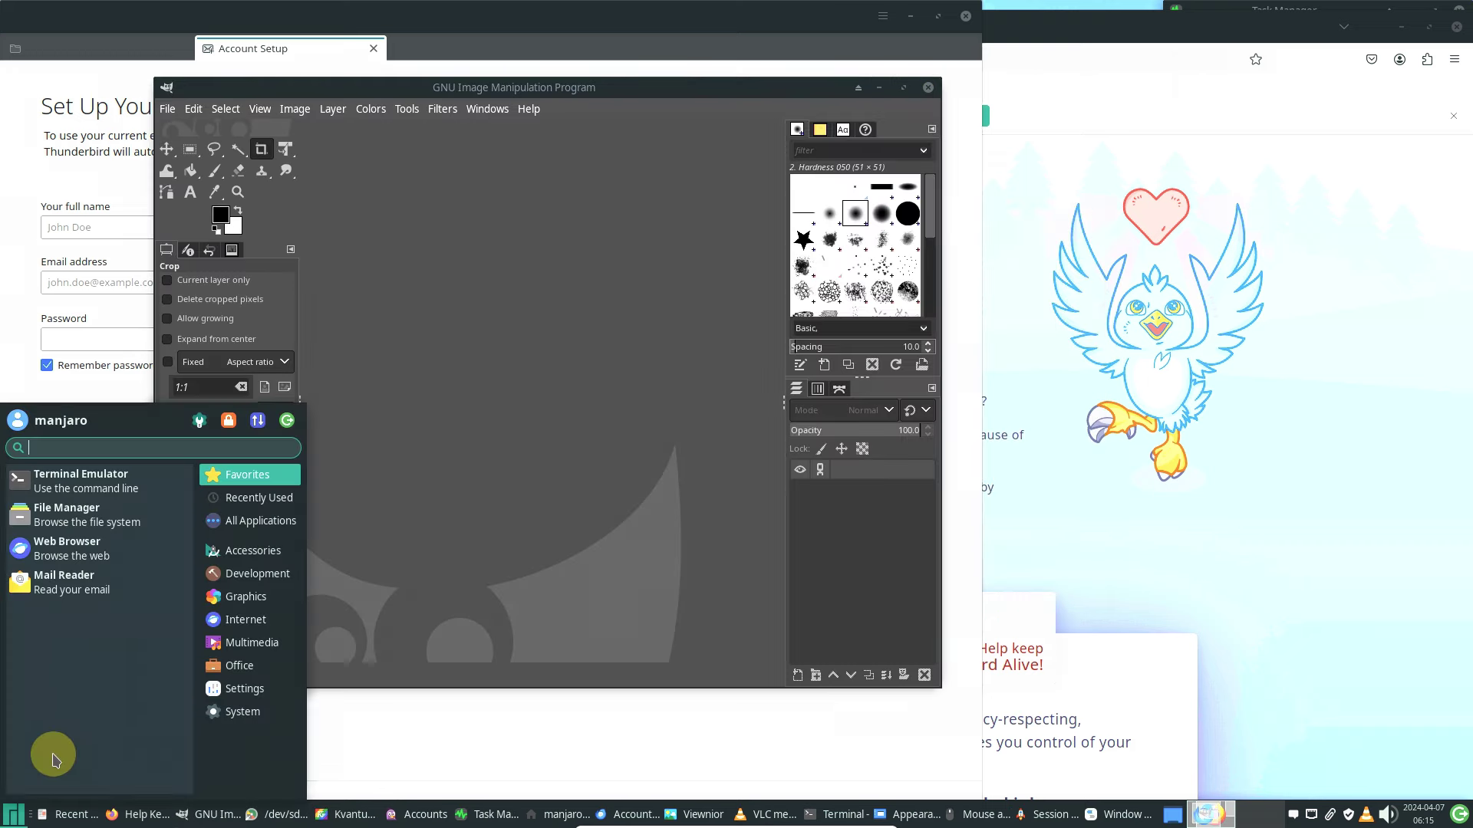
{"action": "left_click", "coordinate": [242, 560]}
{"action": "scroll", "coordinate": [116, 702], "scroll_direction": "down", "scroll_amount": 2}
{"action": "scroll", "coordinate": [117, 701], "scroll_direction": "down", "scroll_amount": 2}
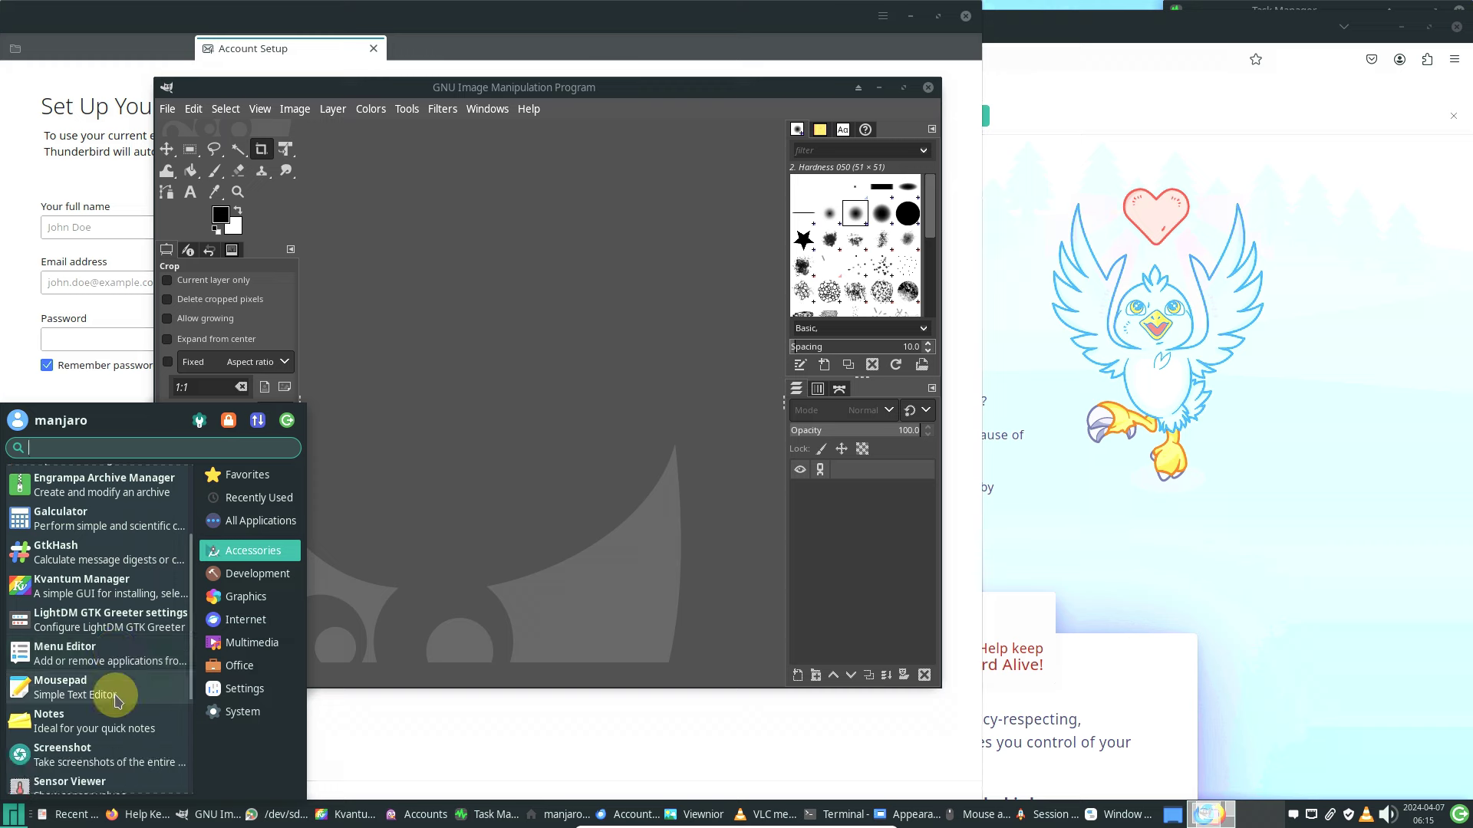
{"action": "left_click", "coordinate": [117, 701]}
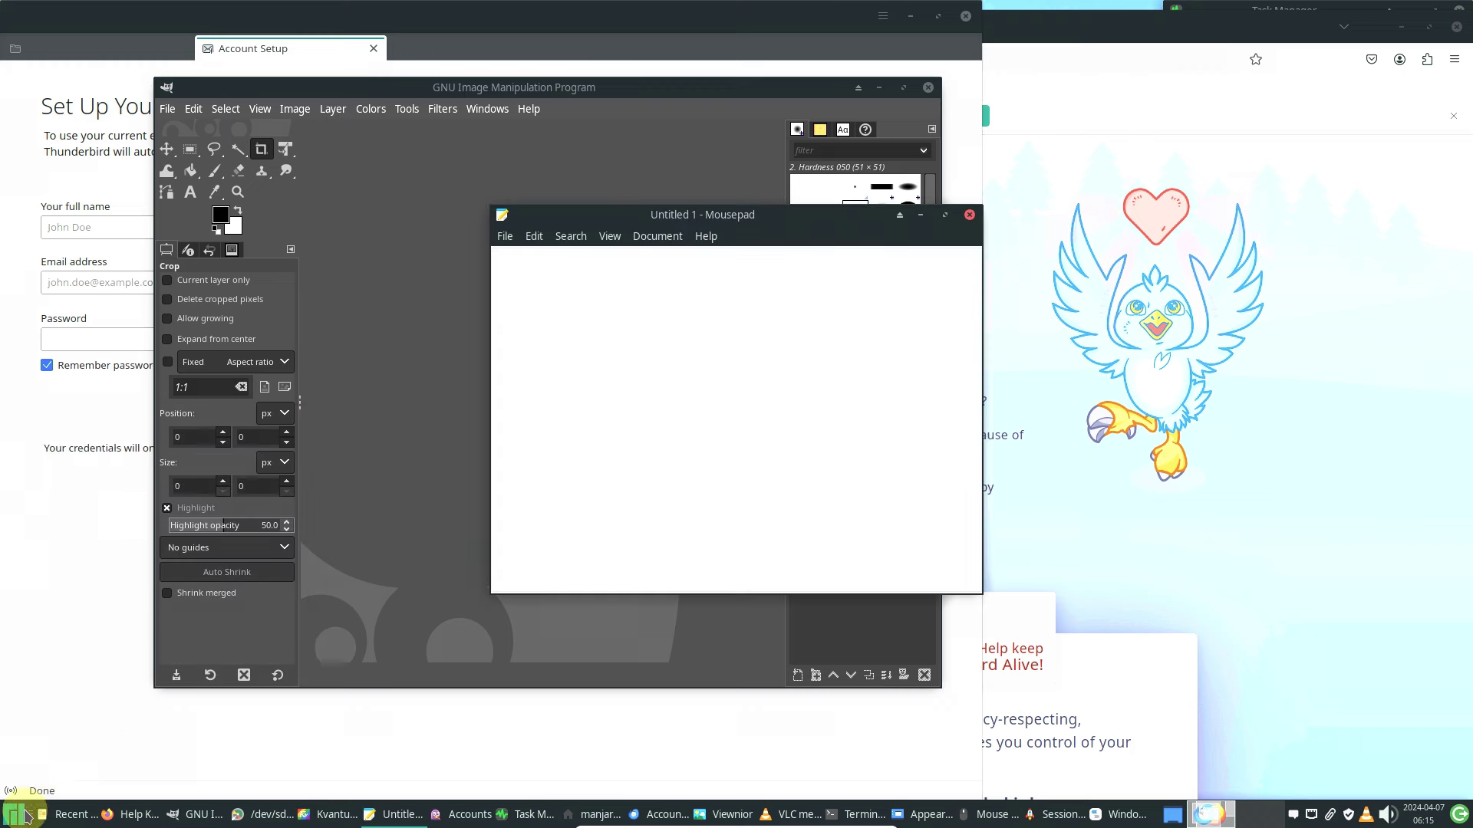
- Bring Task Manager to the front and examine its full process list and CPU and memory usage in a maximized window, restoring its size when done
{"action": "left_click", "coordinate": [23, 814]}
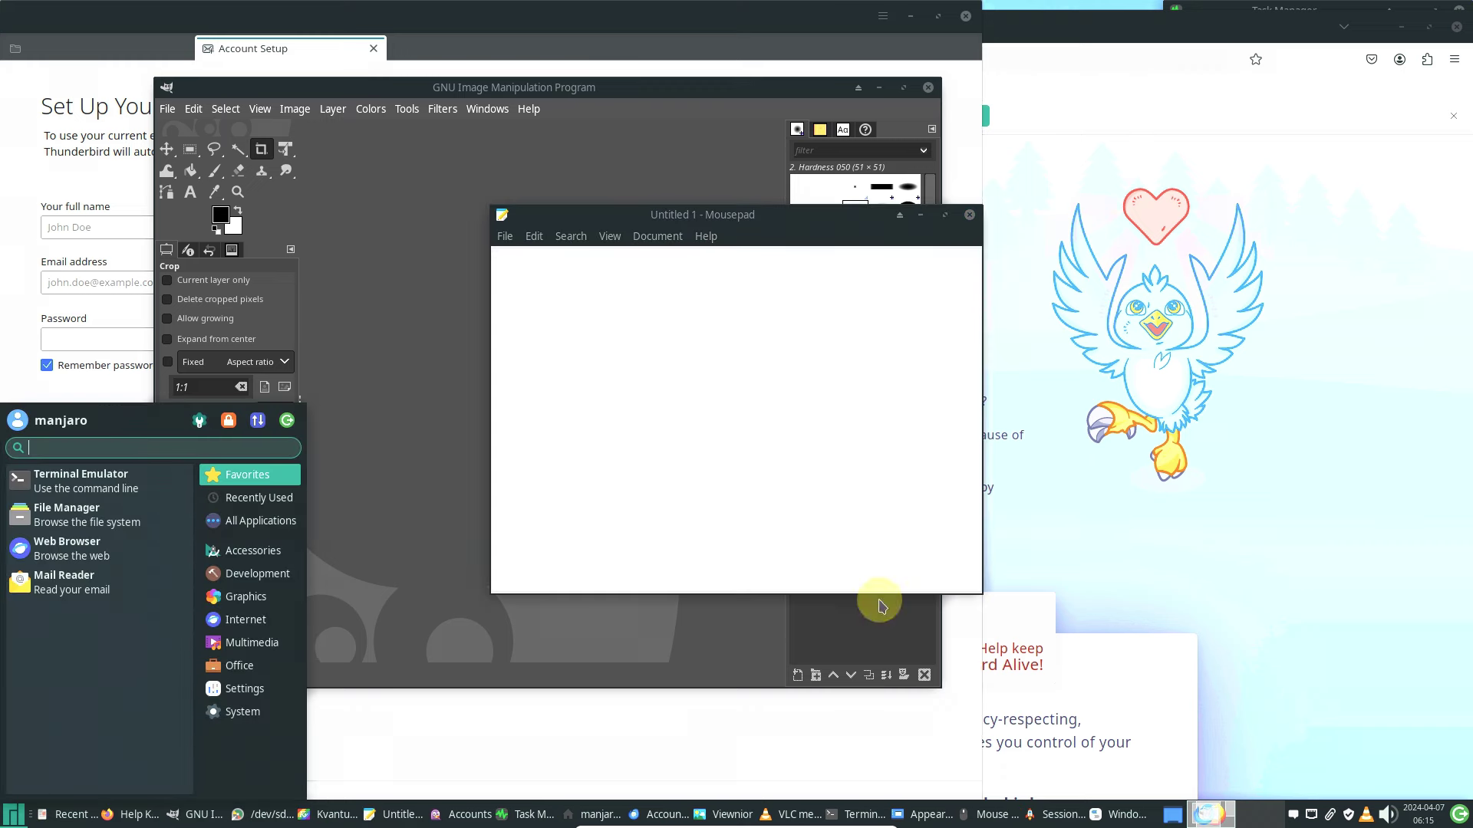
{"action": "left_click", "coordinate": [529, 815]}
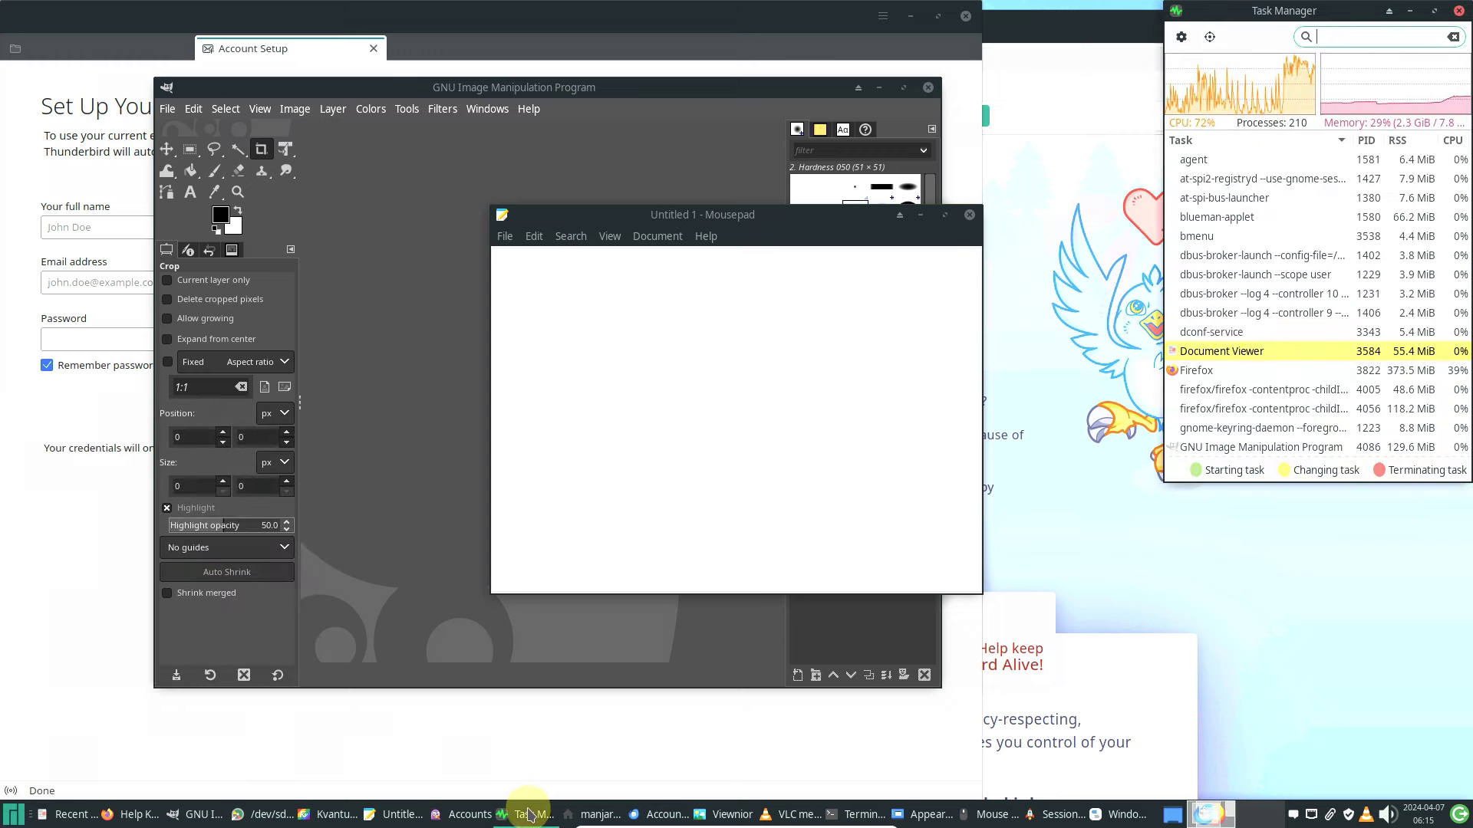
{"action": "left_click", "coordinate": [1432, 11]}
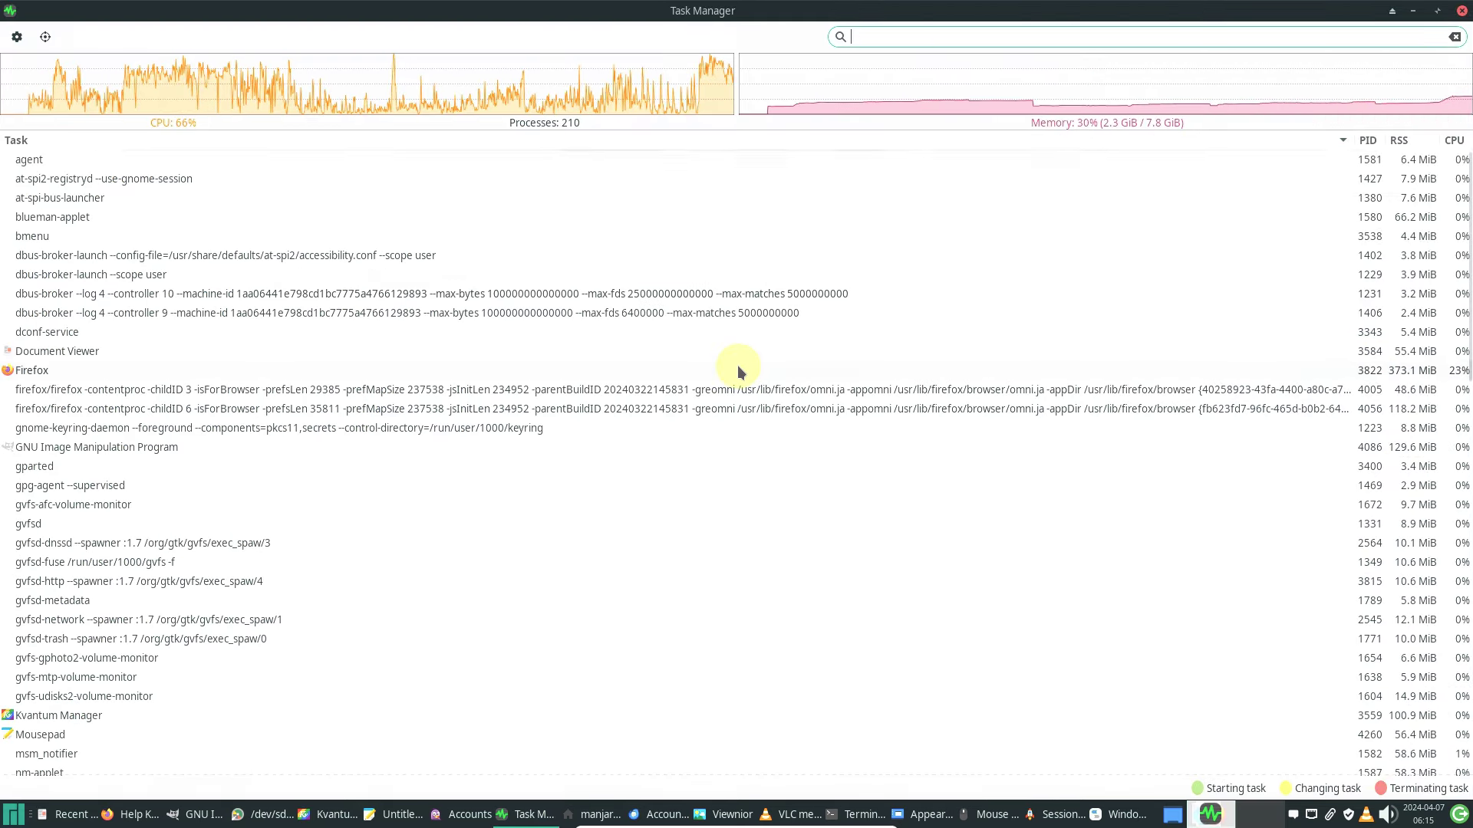
{"action": "scroll", "coordinate": [738, 365], "scroll_direction": "down", "scroll_amount": 20}
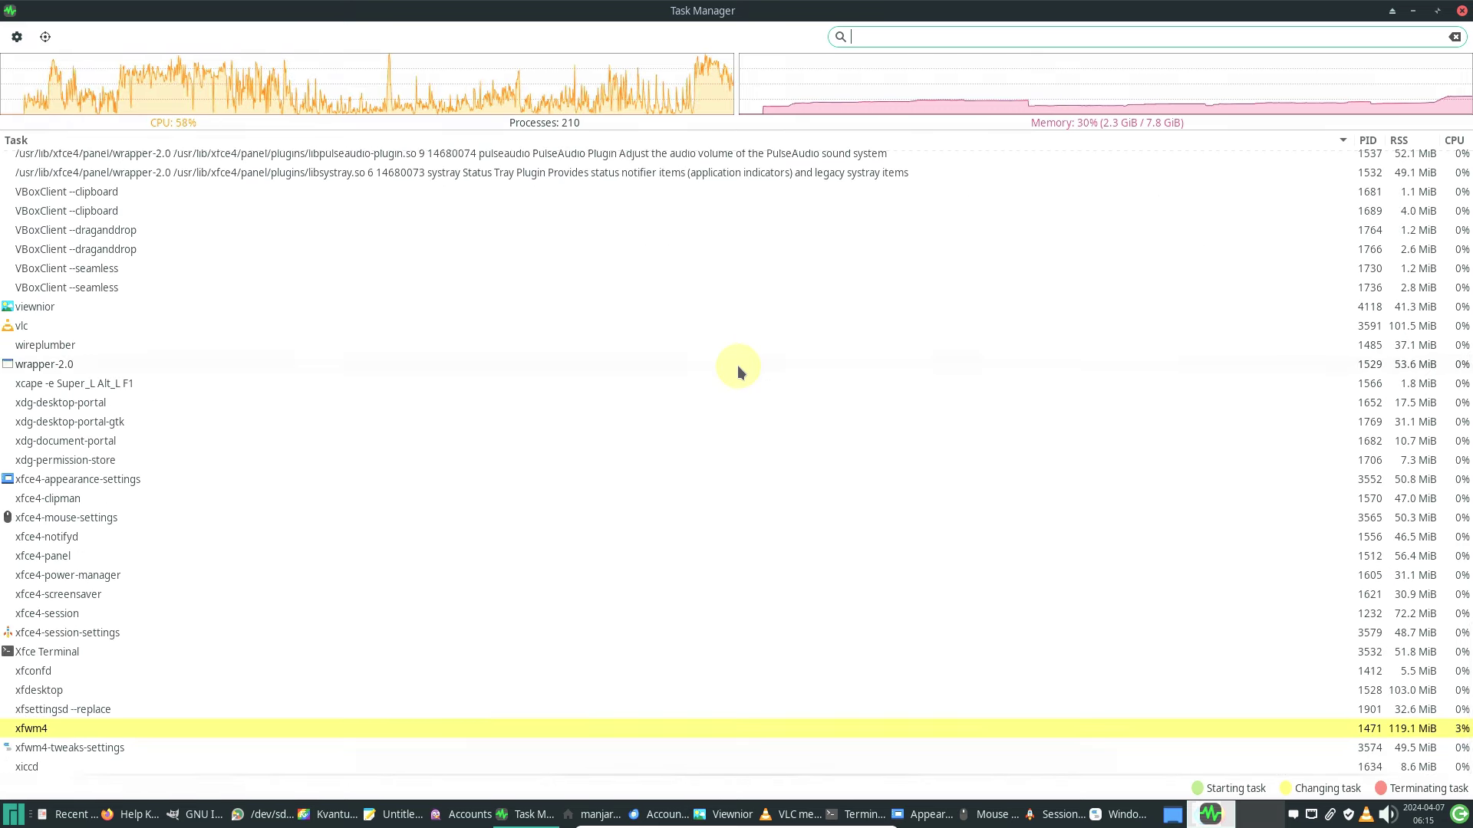
{"action": "scroll", "coordinate": [738, 365], "scroll_direction": "up", "scroll_amount": 8}
{"action": "scroll", "coordinate": [738, 365], "scroll_direction": "up", "scroll_amount": 9}
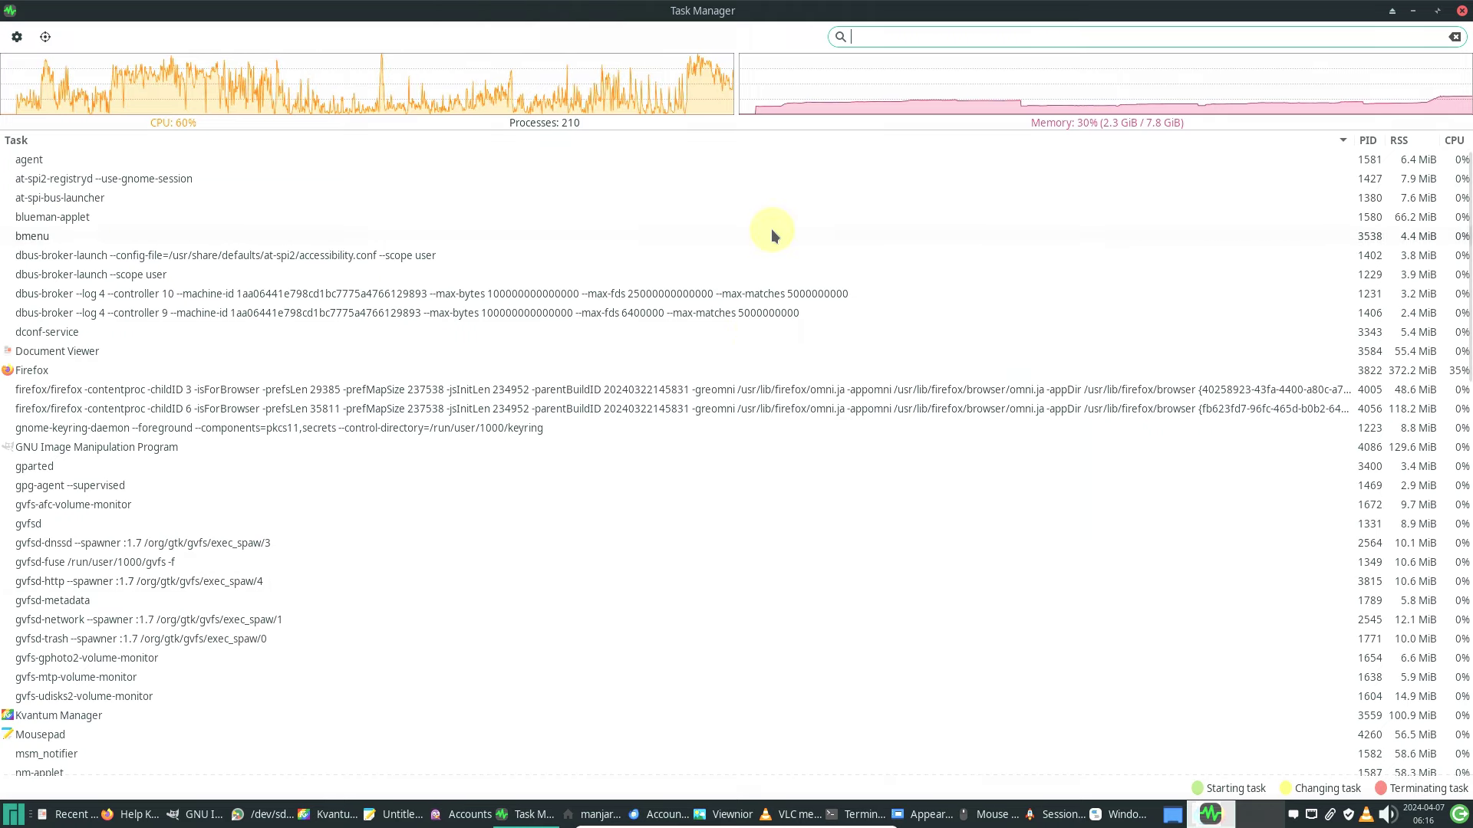
{"action": "scroll", "coordinate": [771, 229], "scroll_direction": "down", "scroll_amount": 8}
{"action": "scroll", "coordinate": [771, 228], "scroll_direction": "down", "scroll_amount": 10}
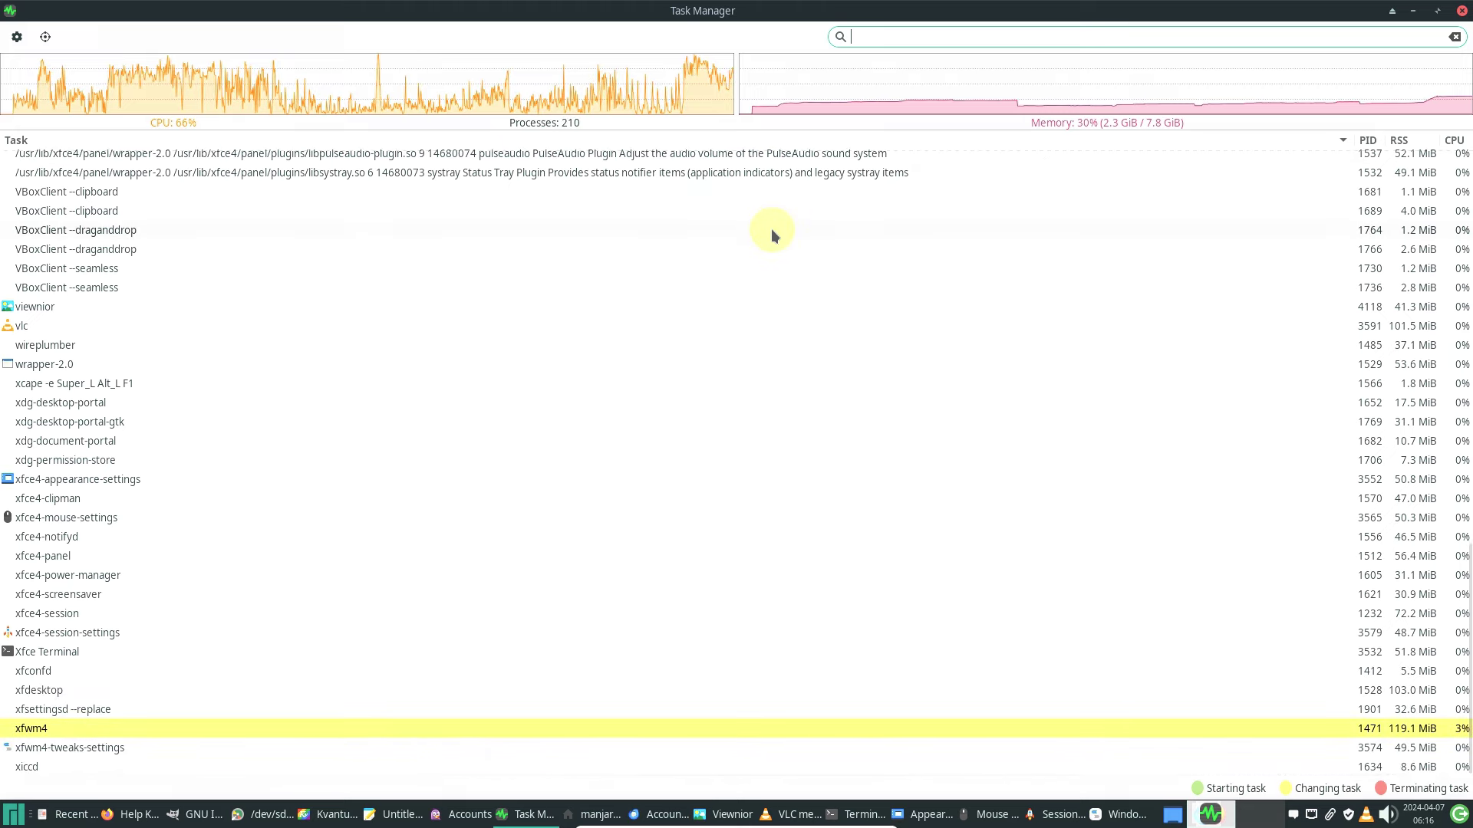
{"action": "scroll", "coordinate": [773, 235], "scroll_direction": "up", "scroll_amount": 5}
{"action": "scroll", "coordinate": [773, 234], "scroll_direction": "up", "scroll_amount": 13}
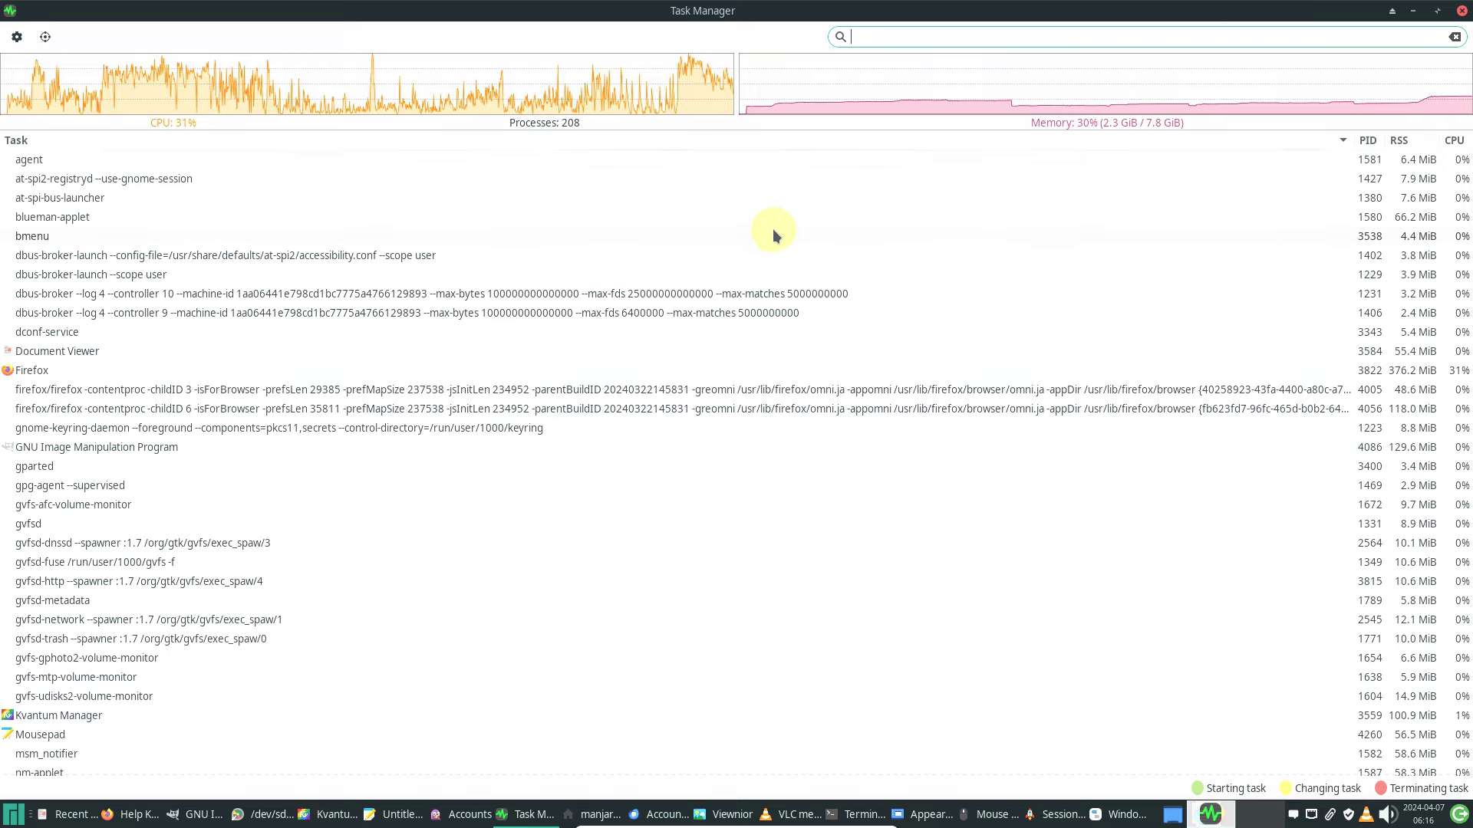
{"action": "scroll", "coordinate": [789, 334], "scroll_direction": "down", "scroll_amount": 10}
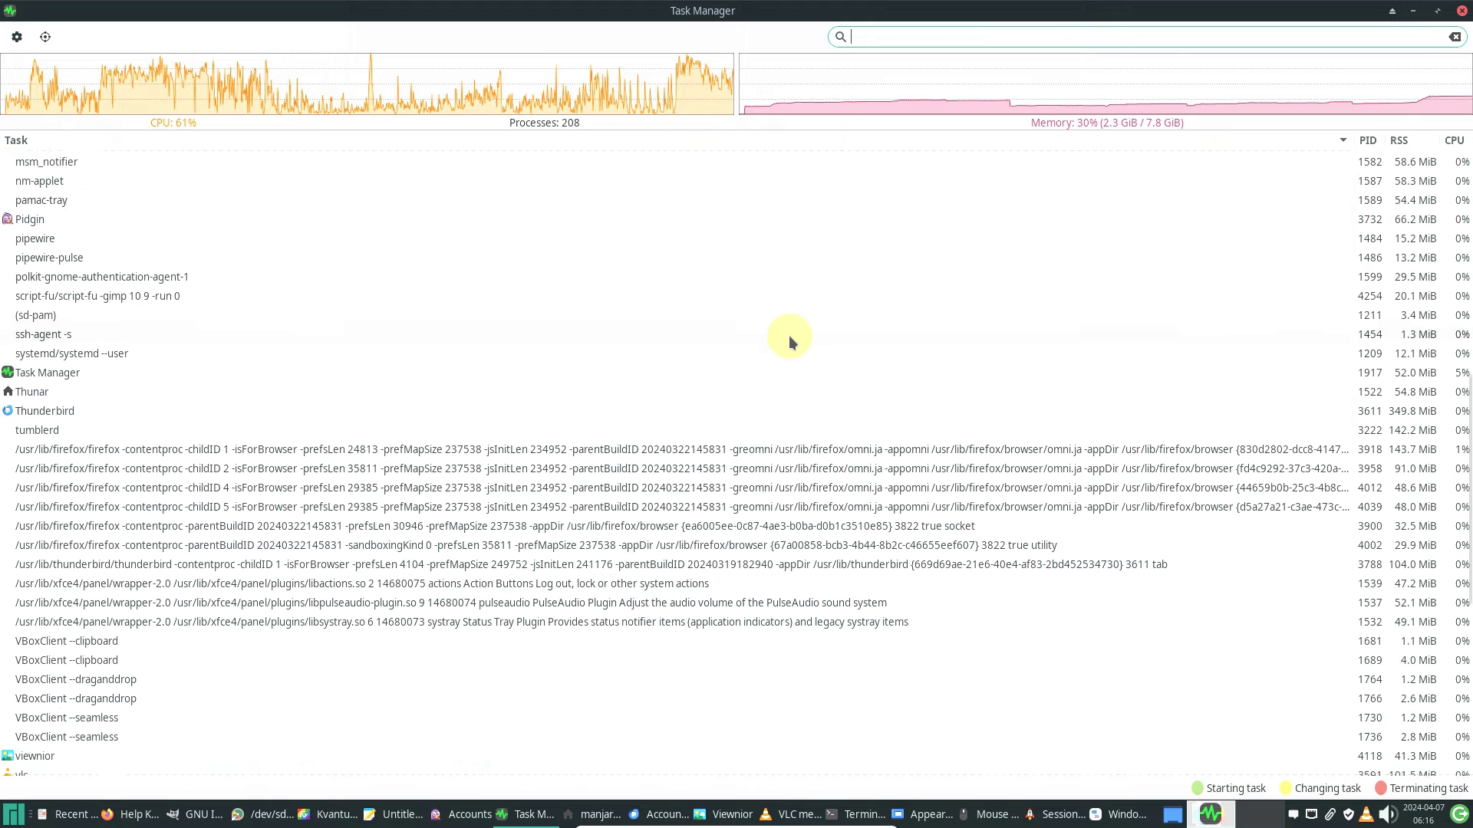
{"action": "scroll", "coordinate": [790, 337], "scroll_direction": "down", "scroll_amount": 8}
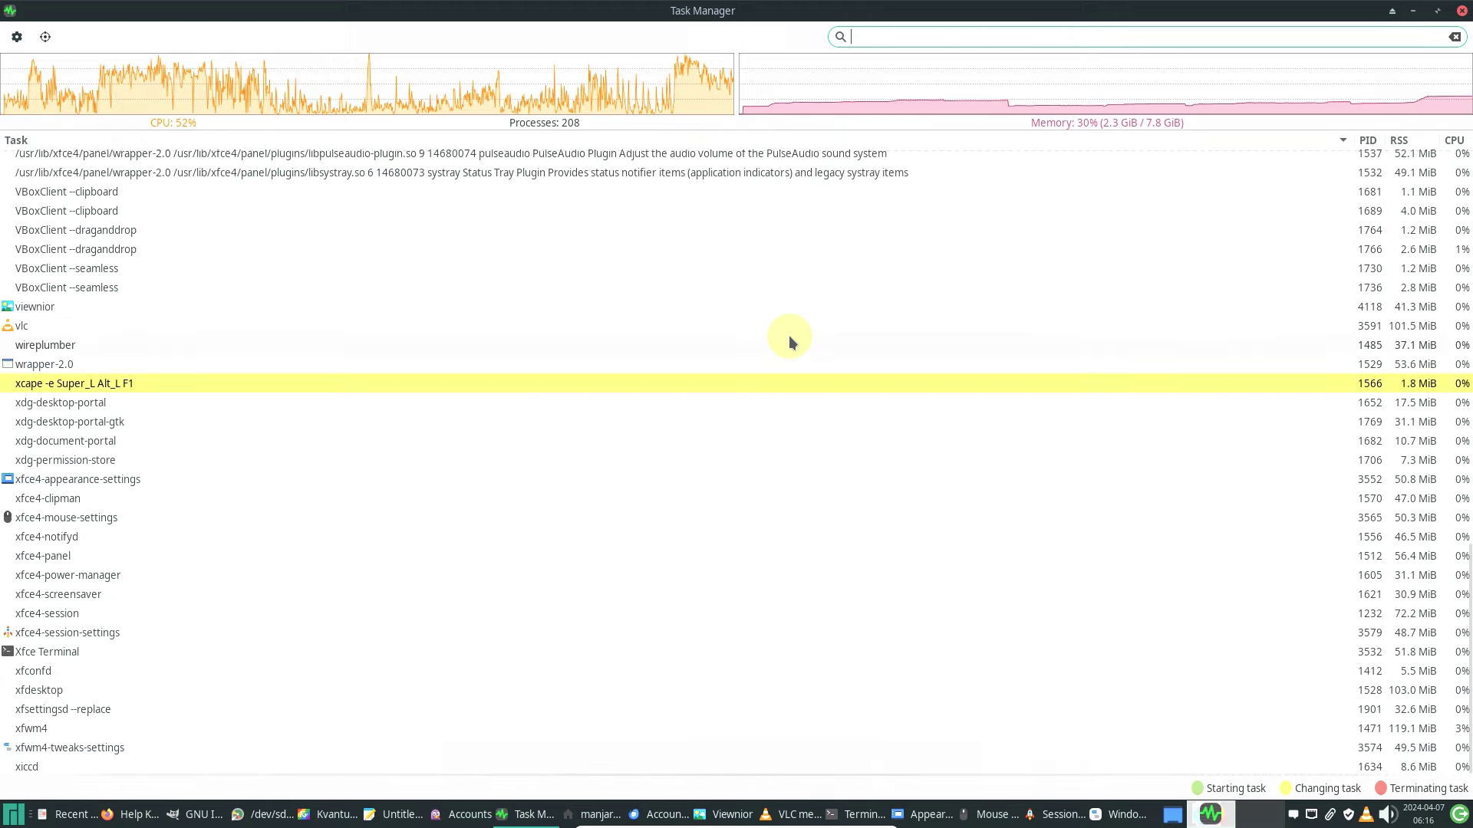
{"action": "scroll", "coordinate": [790, 338], "scroll_direction": "up", "scroll_amount": 13}
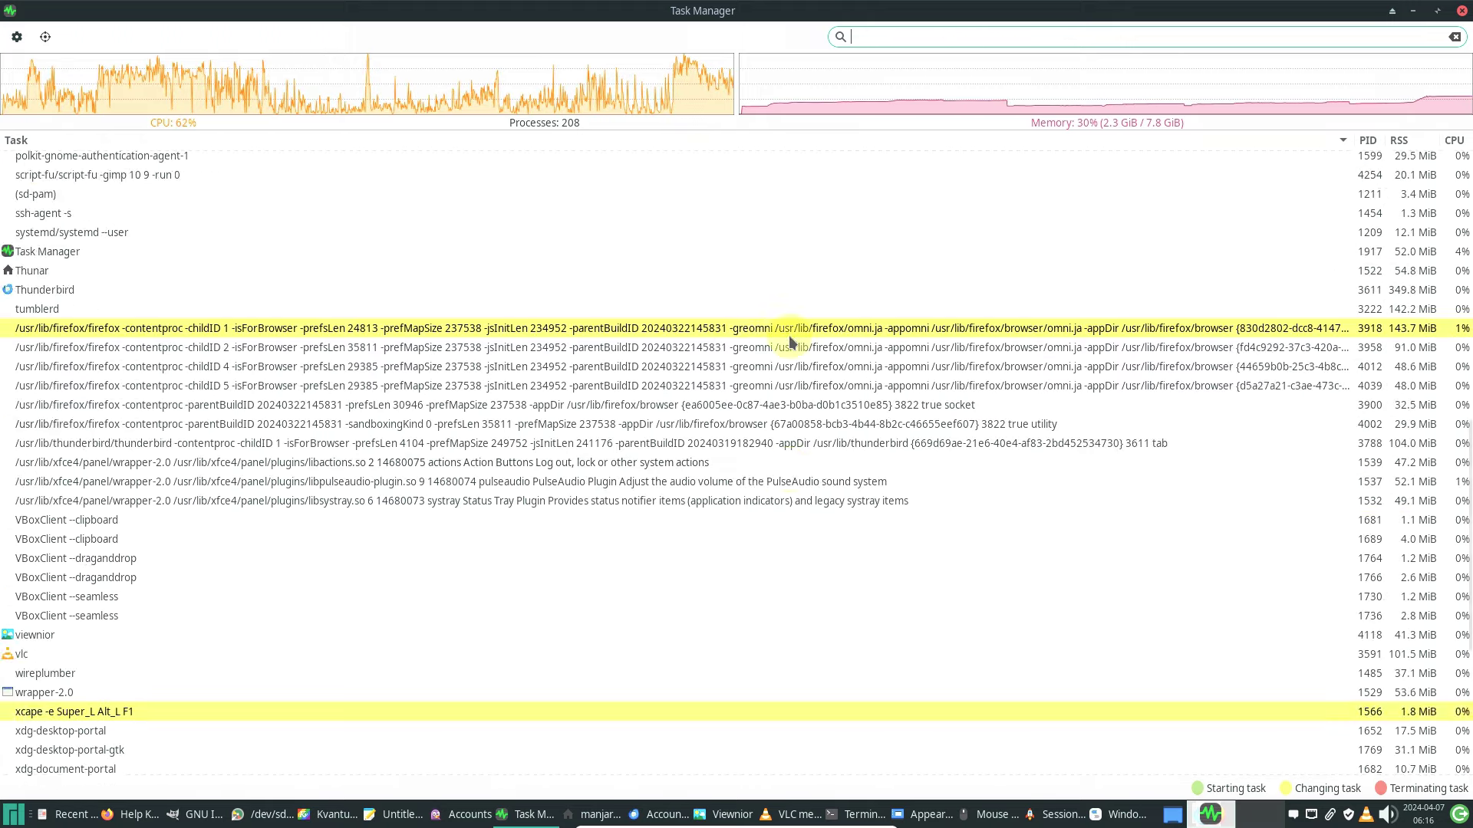
{"action": "scroll", "coordinate": [788, 334], "scroll_direction": "up", "scroll_amount": 7}
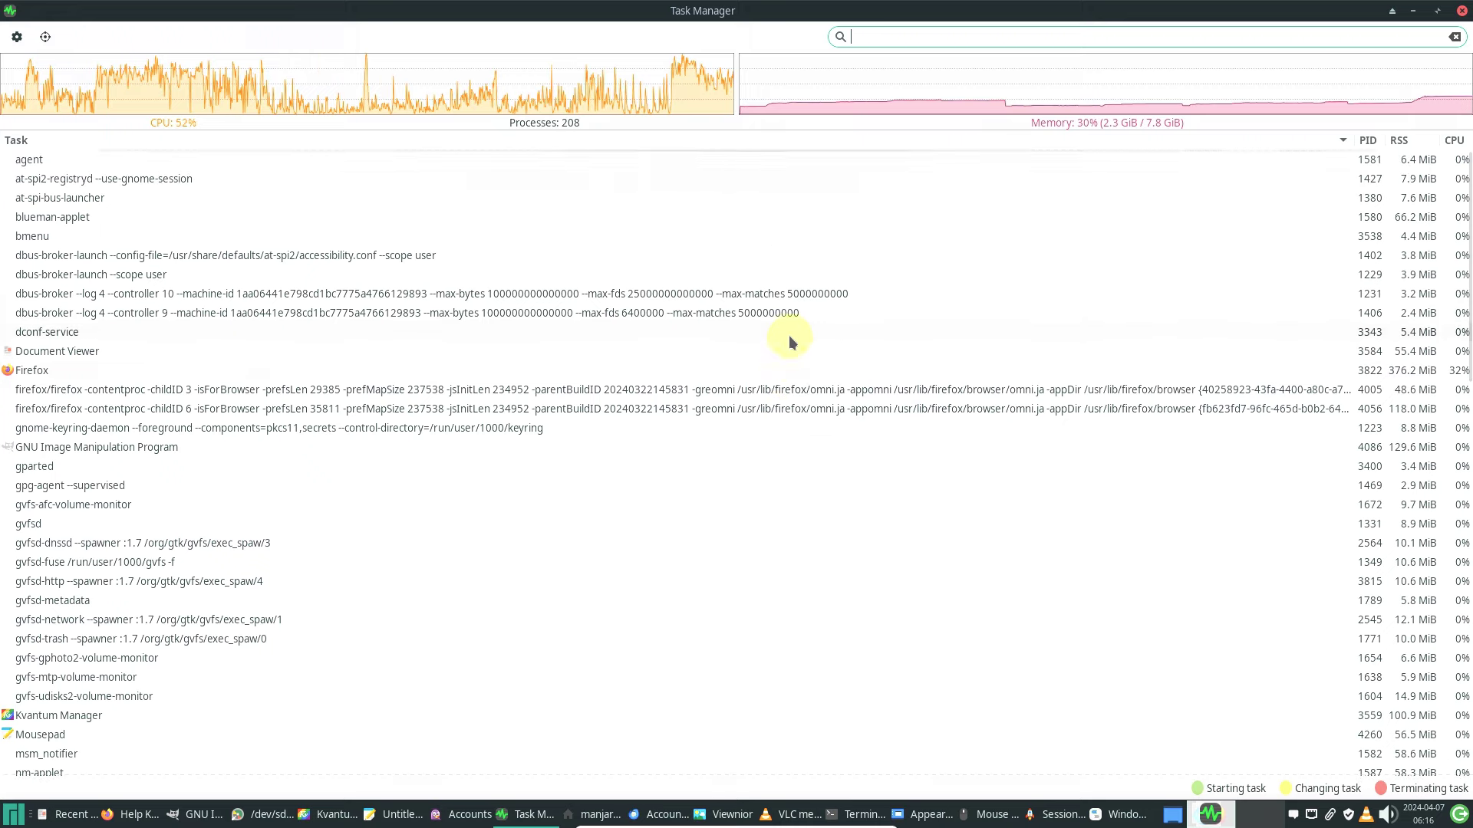
{"action": "left_click", "coordinate": [1437, 11]}
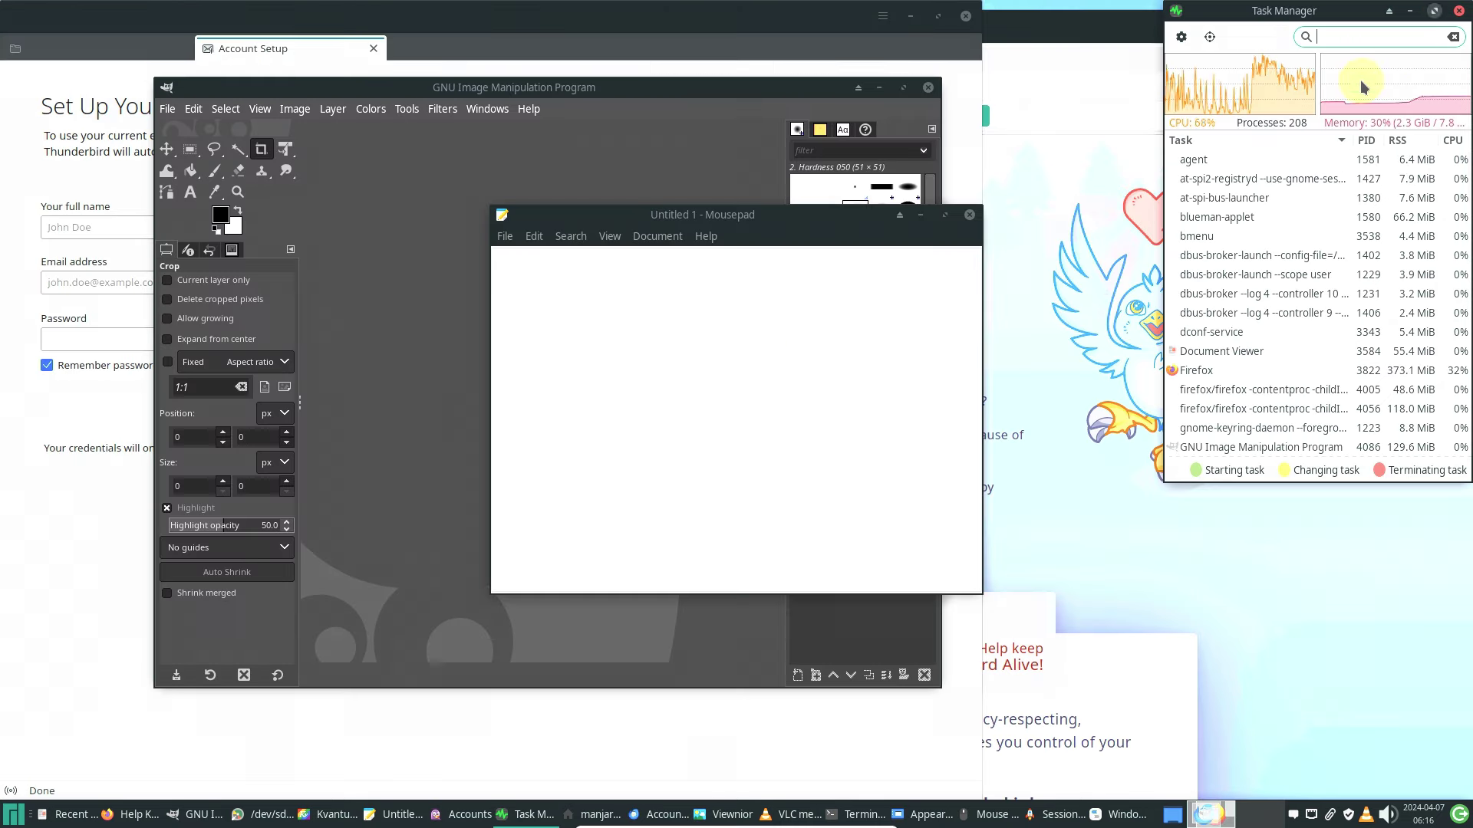
- Check Mousepad's About information and close the text editor
{"action": "left_click", "coordinate": [706, 235]}
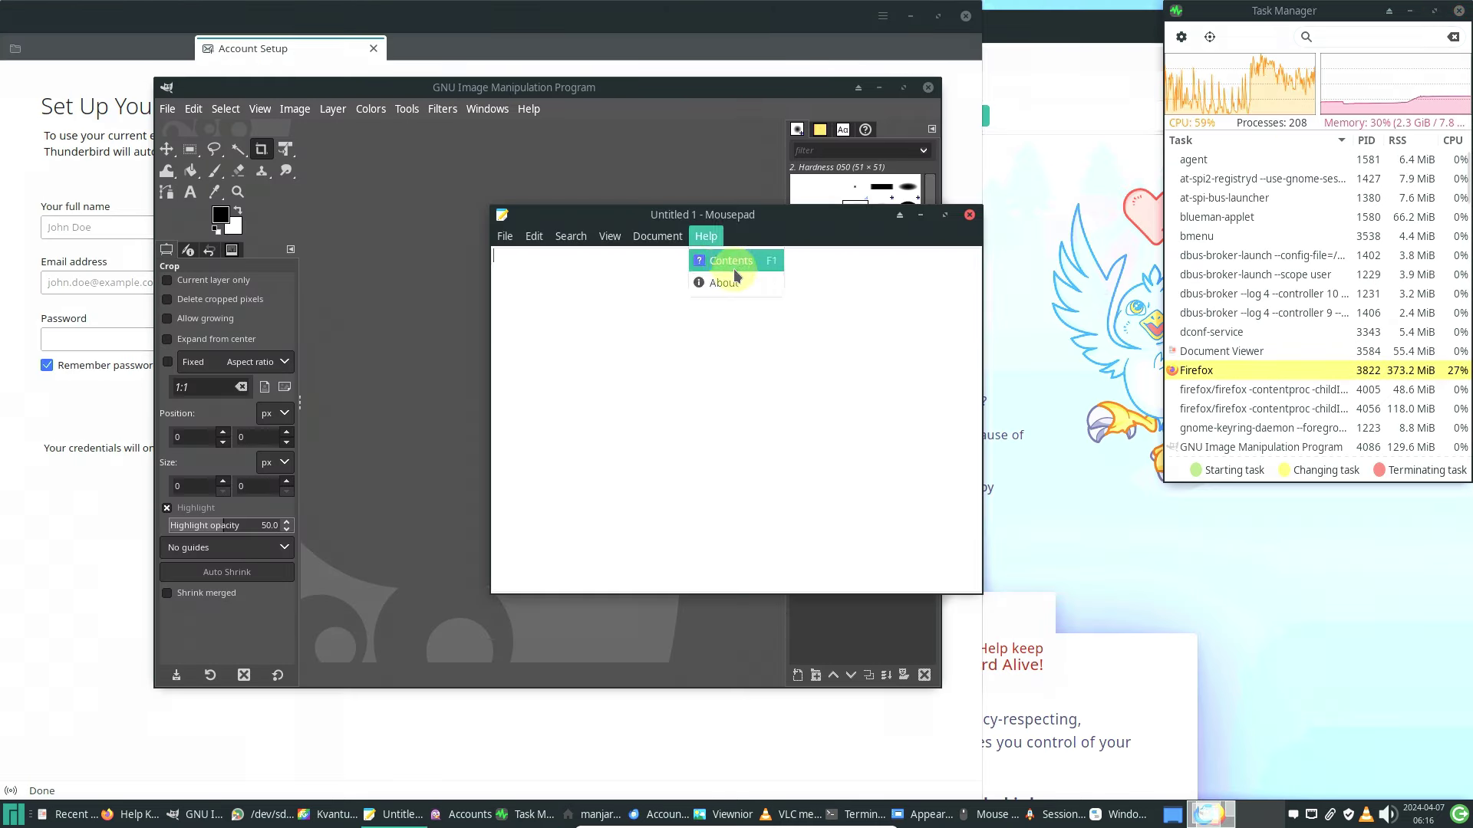
{"action": "left_click", "coordinate": [735, 274]}
{"action": "left_click", "coordinate": [888, 283]}
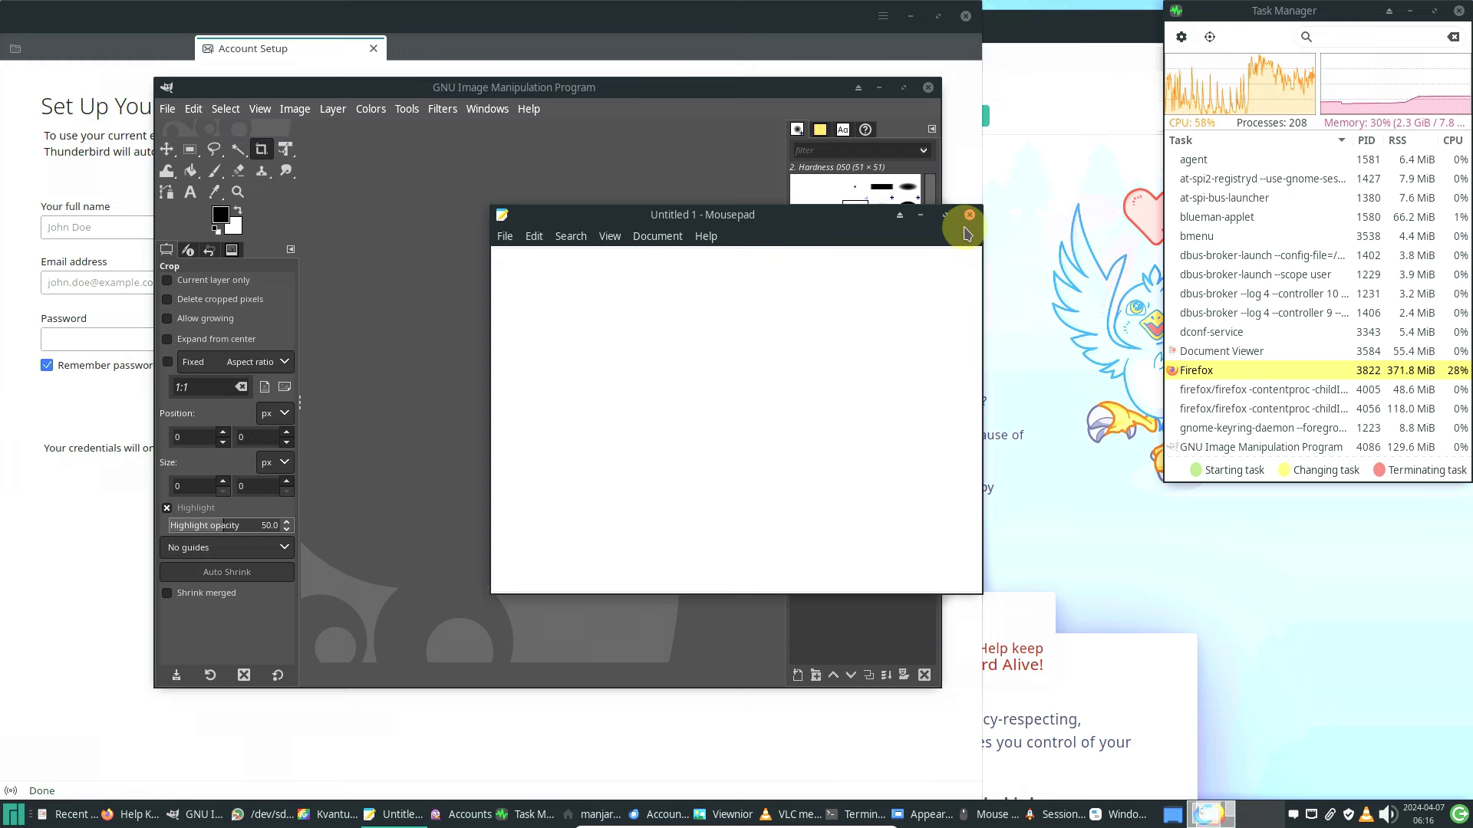
{"action": "left_click", "coordinate": [971, 212]}
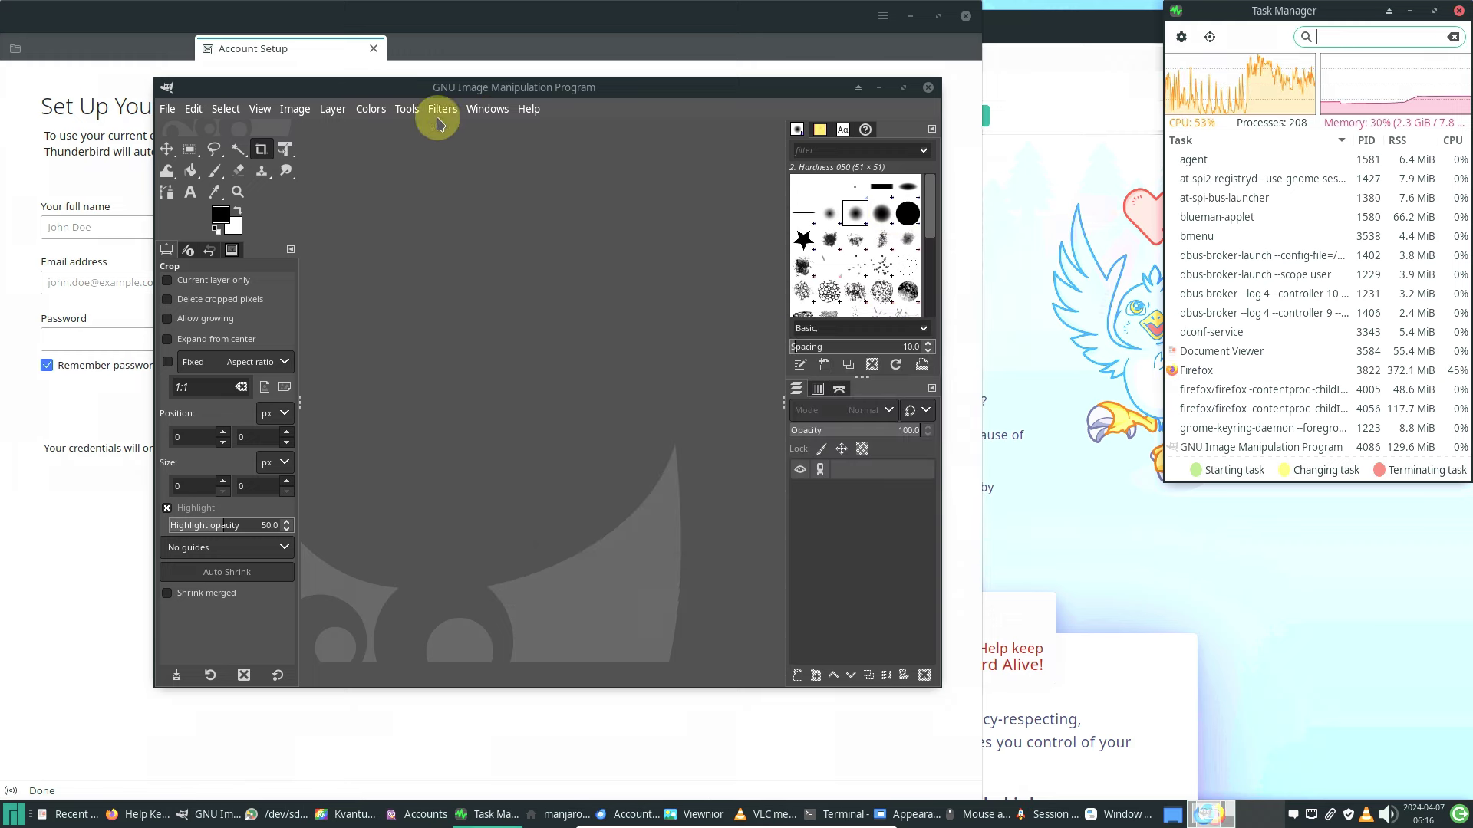
- View the About information of GNU Image Manipulation Program and close the program
{"action": "left_click", "coordinate": [528, 109]}
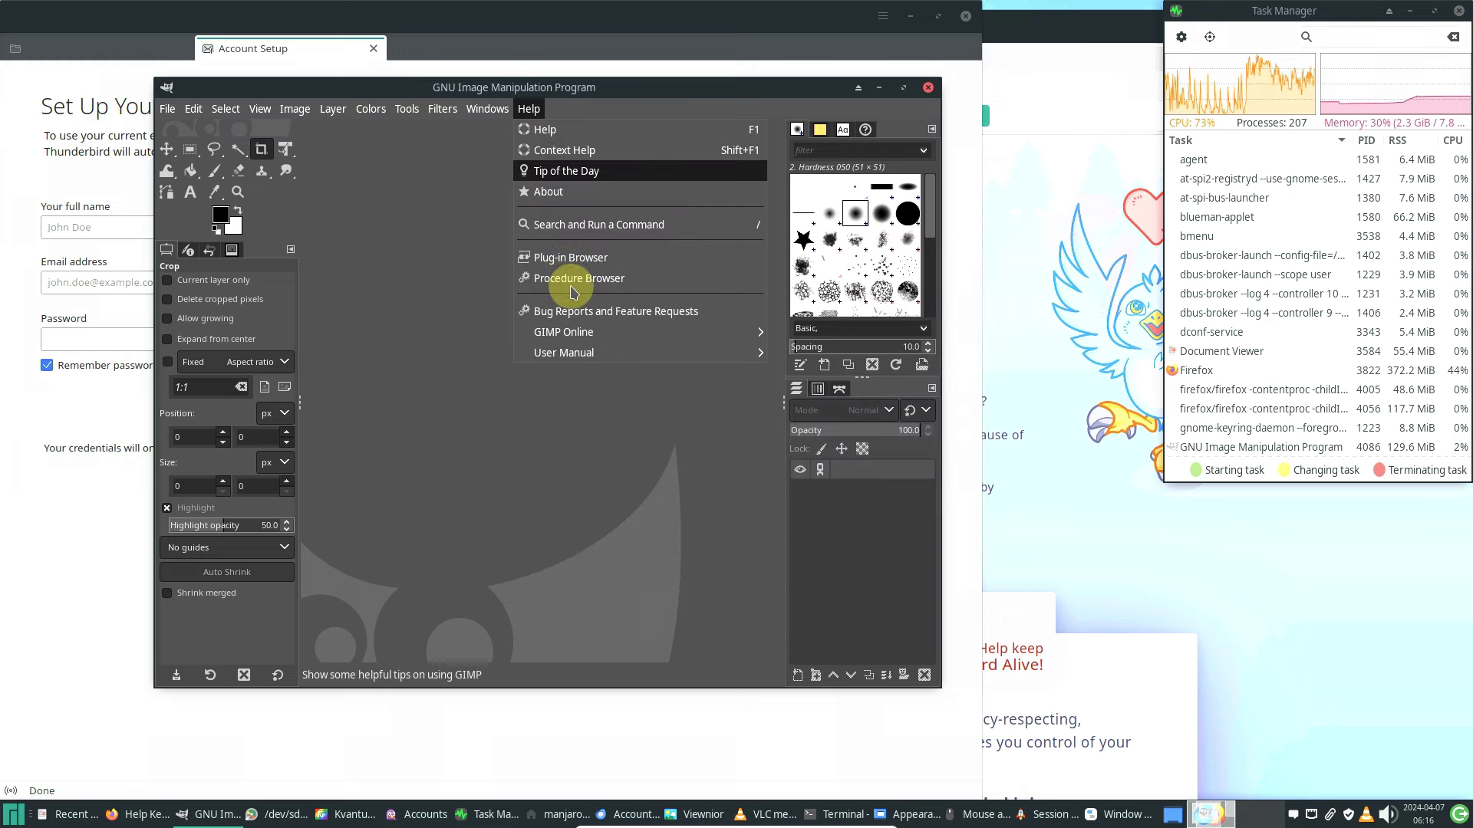
{"action": "left_click", "coordinate": [565, 191]}
{"action": "left_click", "coordinate": [859, 277]}
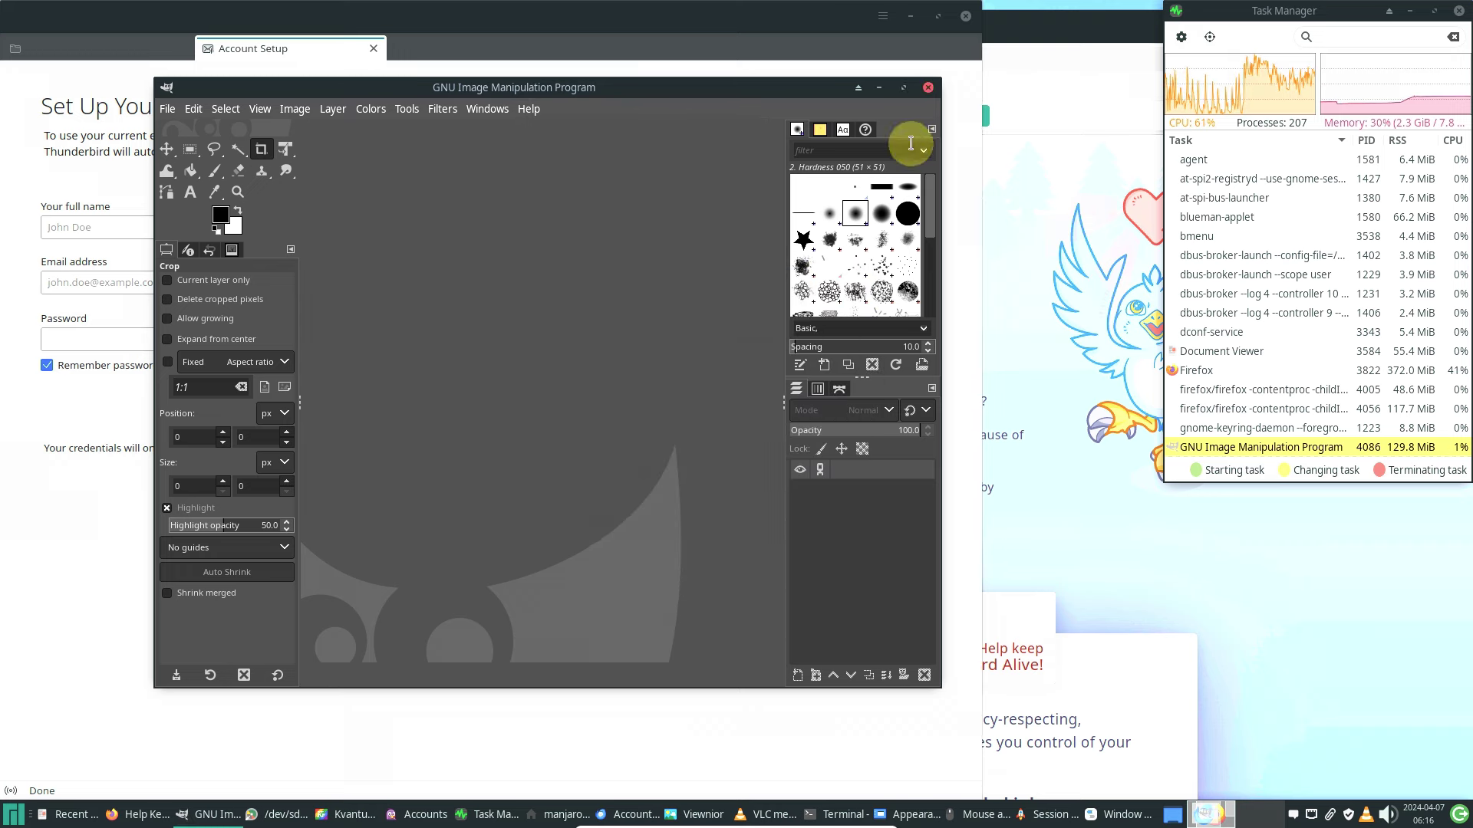
{"action": "left_click", "coordinate": [928, 87]}
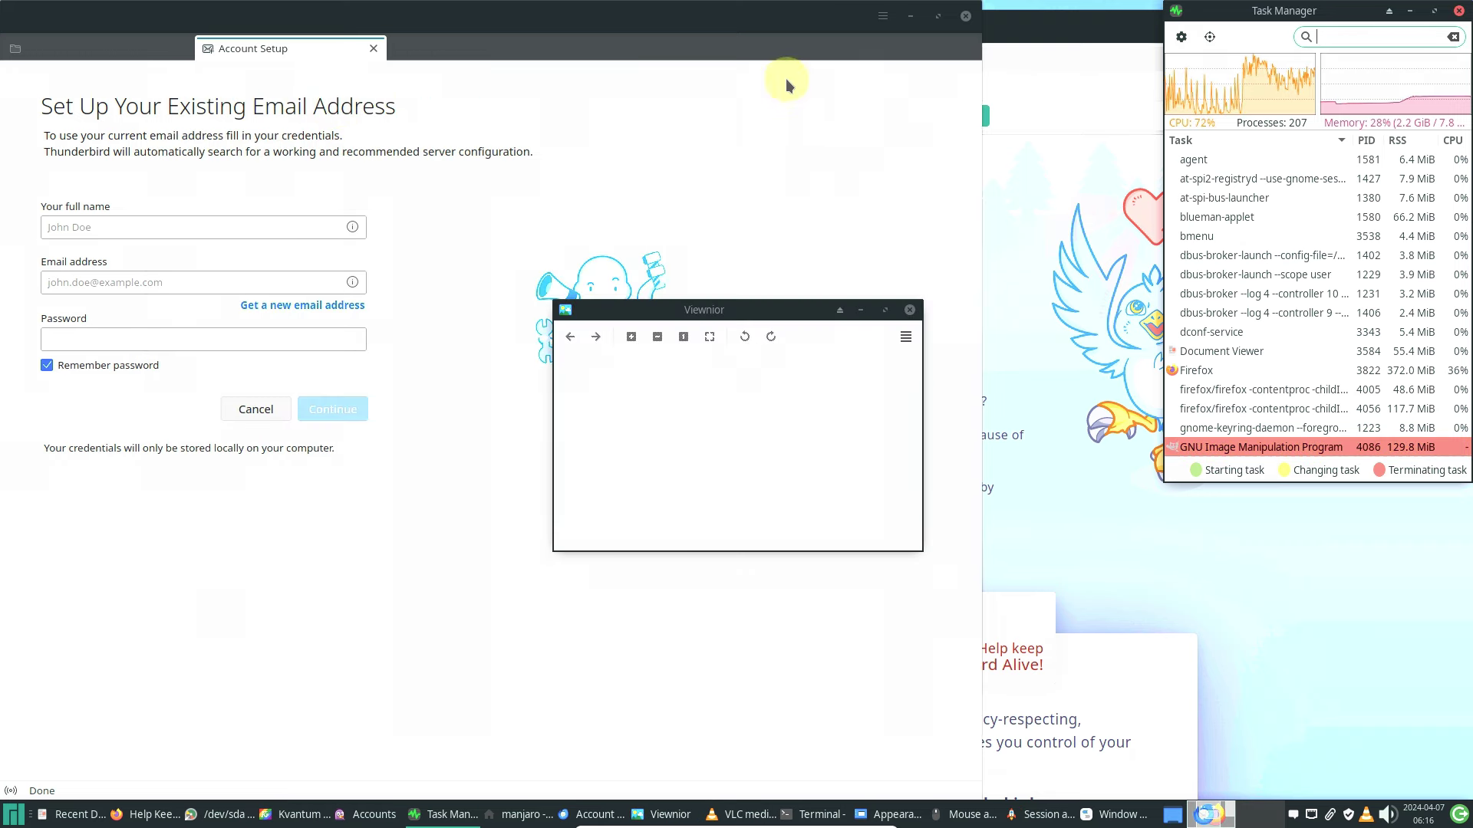
- Check Thunderbird's version in its About window and close the mail client
{"action": "left_click", "coordinate": [882, 29]}
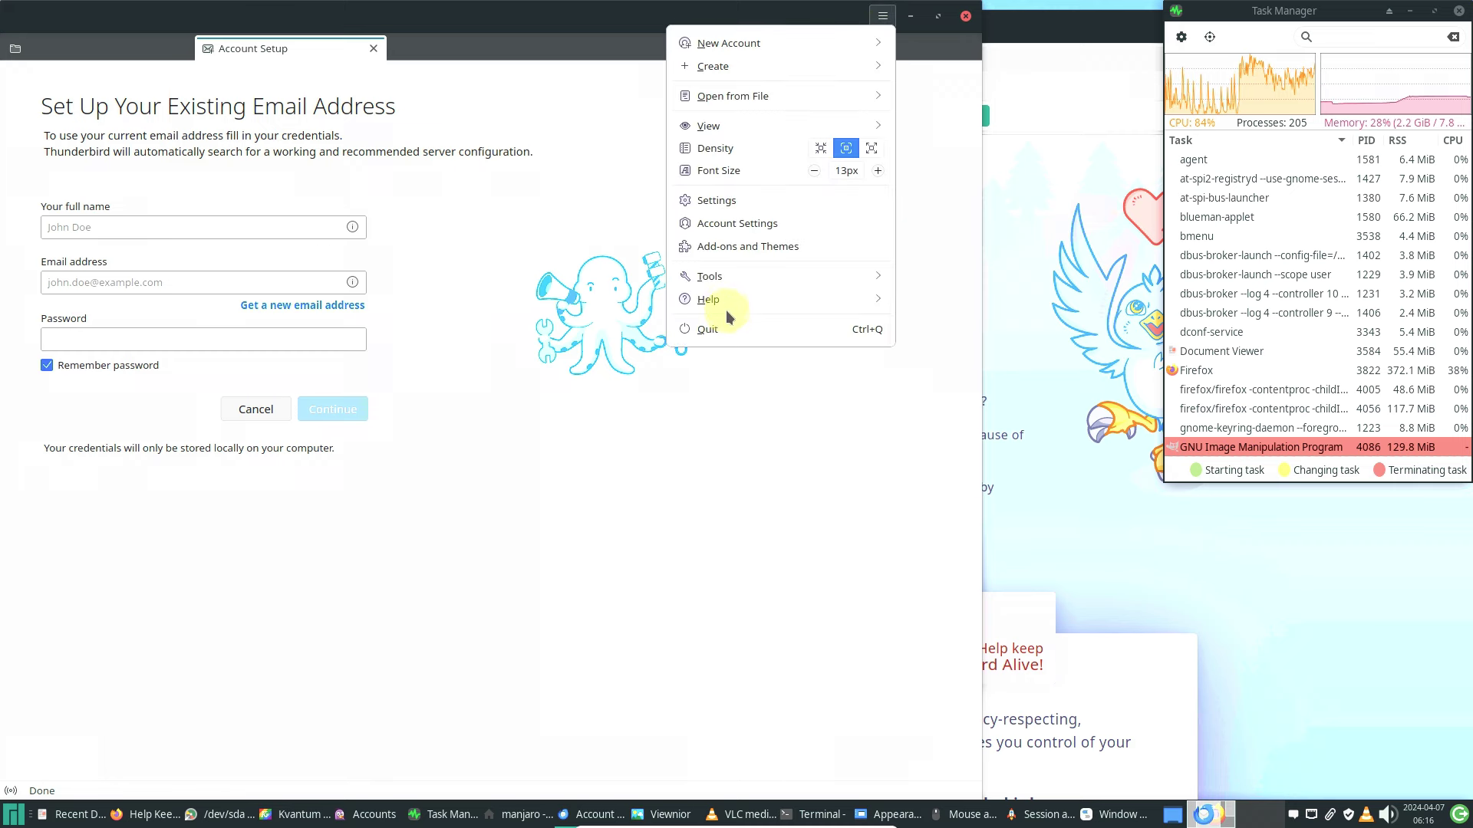
{"action": "left_click", "coordinate": [726, 307]}
{"action": "left_click", "coordinate": [739, 281]}
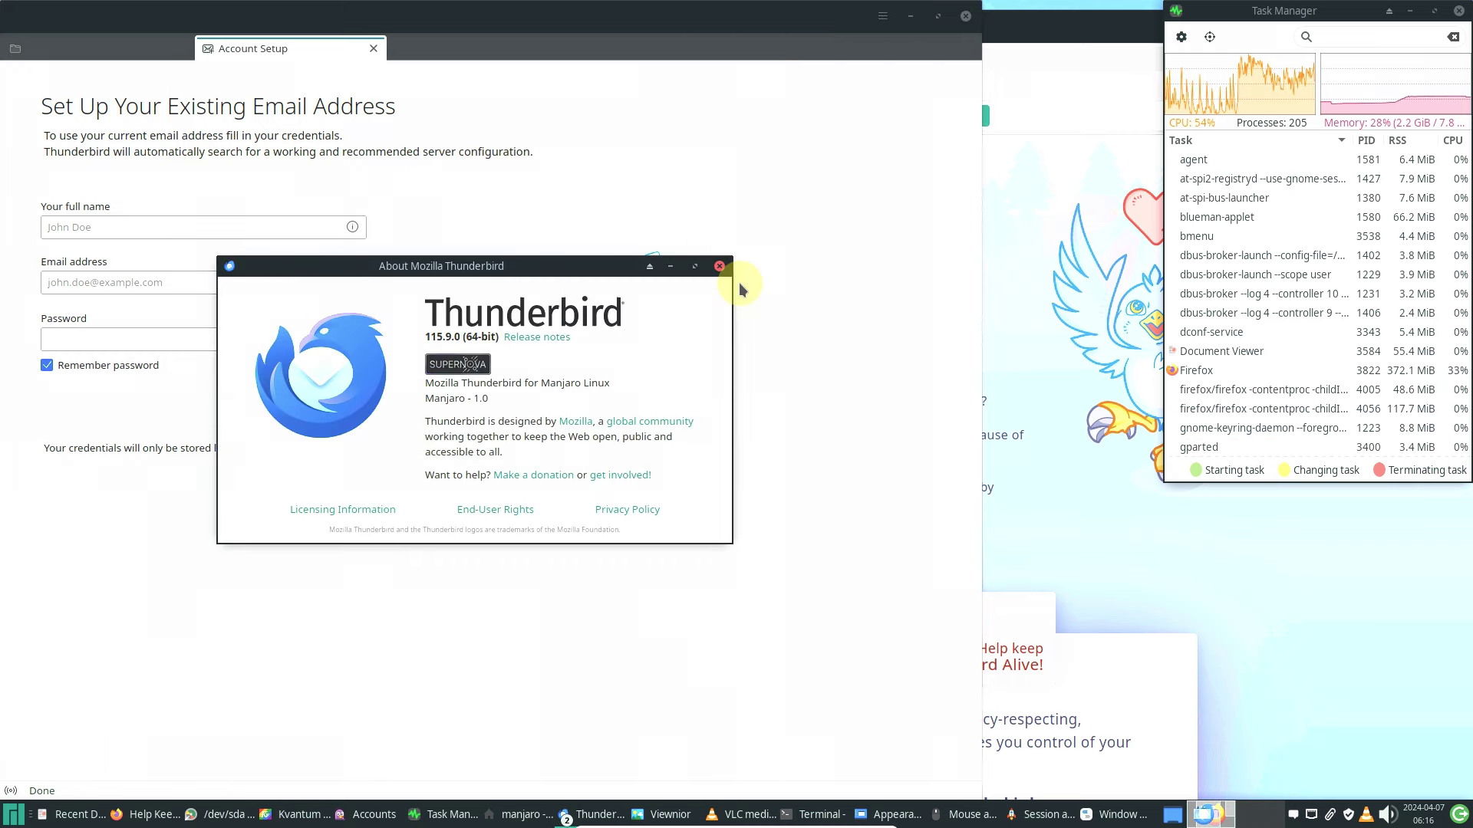
{"action": "key", "text": "Escape"}
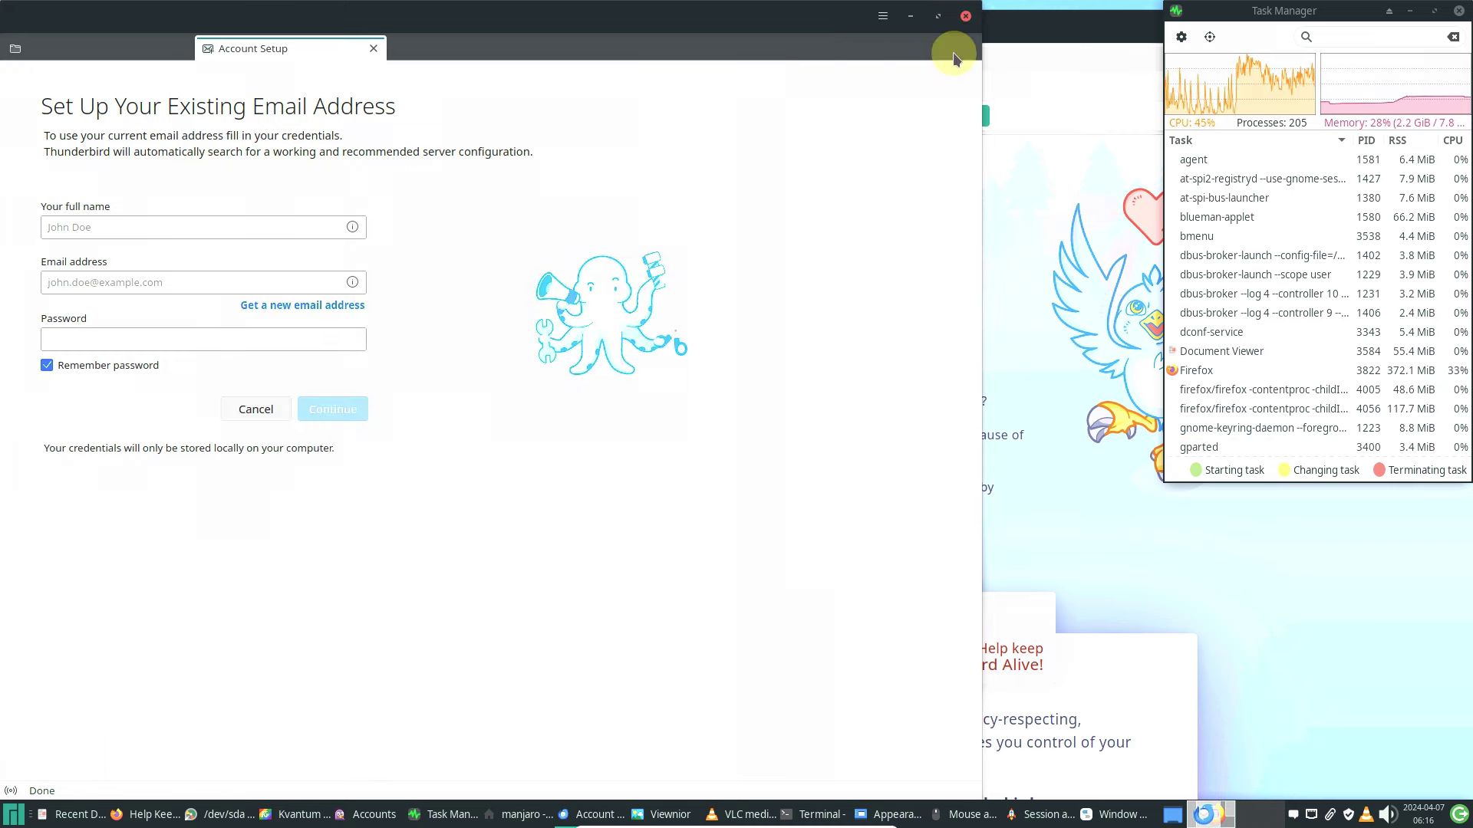
{"action": "left_click", "coordinate": [965, 16]}
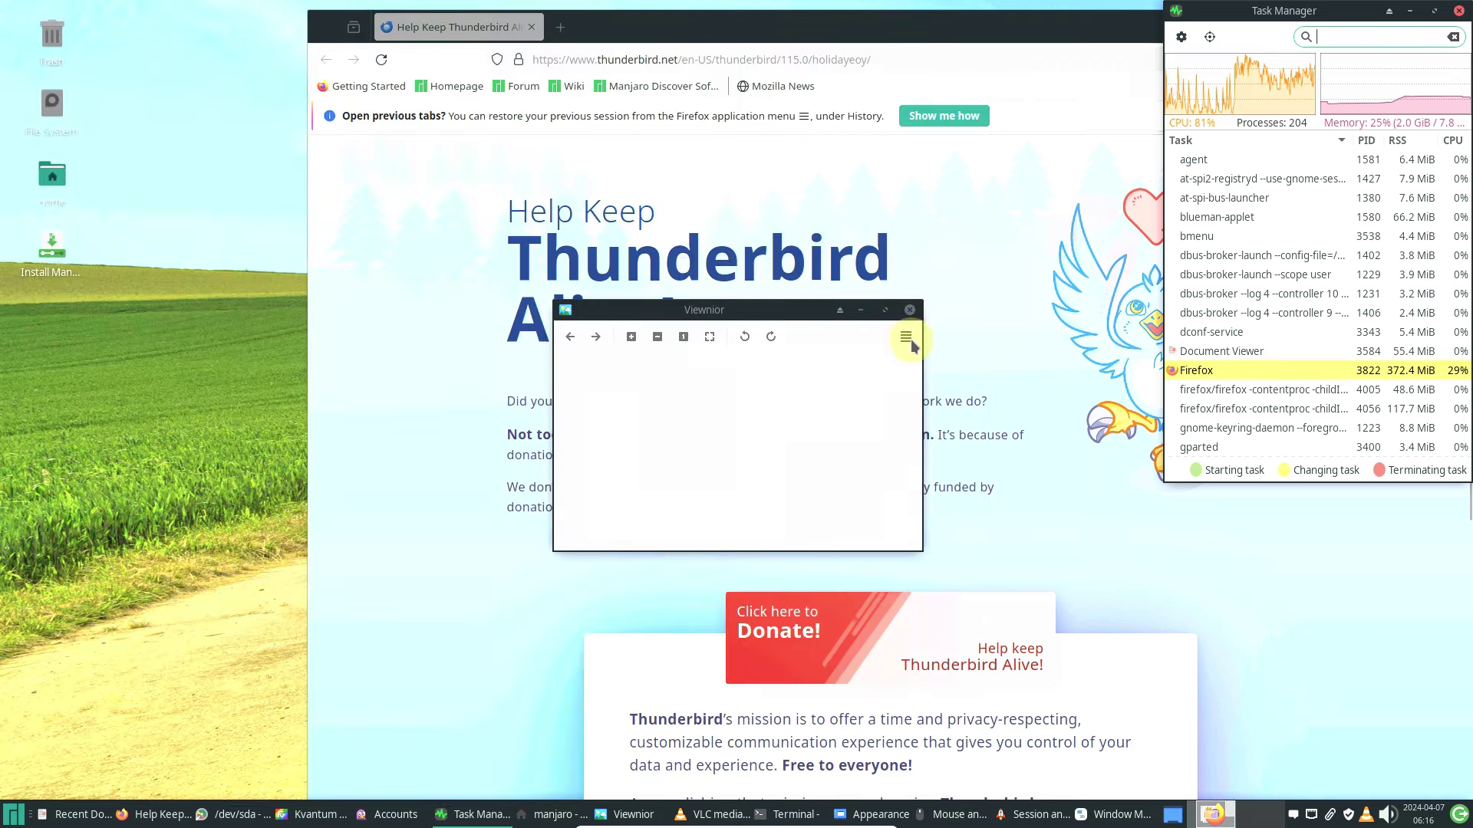
- Check Viewnior's version in its About dialog and close the image viewer
{"action": "left_click", "coordinate": [906, 338]}
{"action": "left_click", "coordinate": [842, 561]}
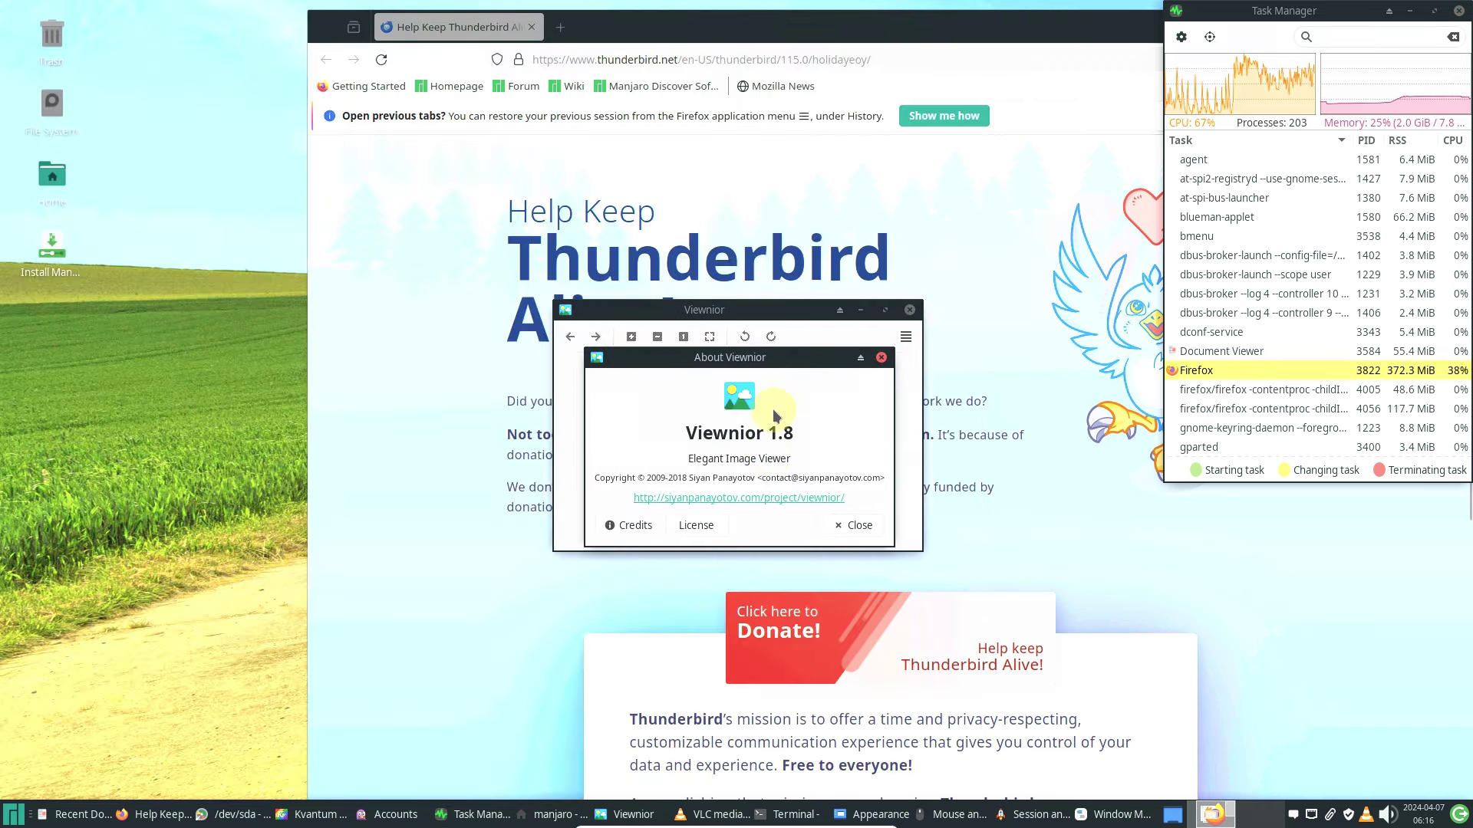
{"action": "left_click", "coordinate": [849, 527]}
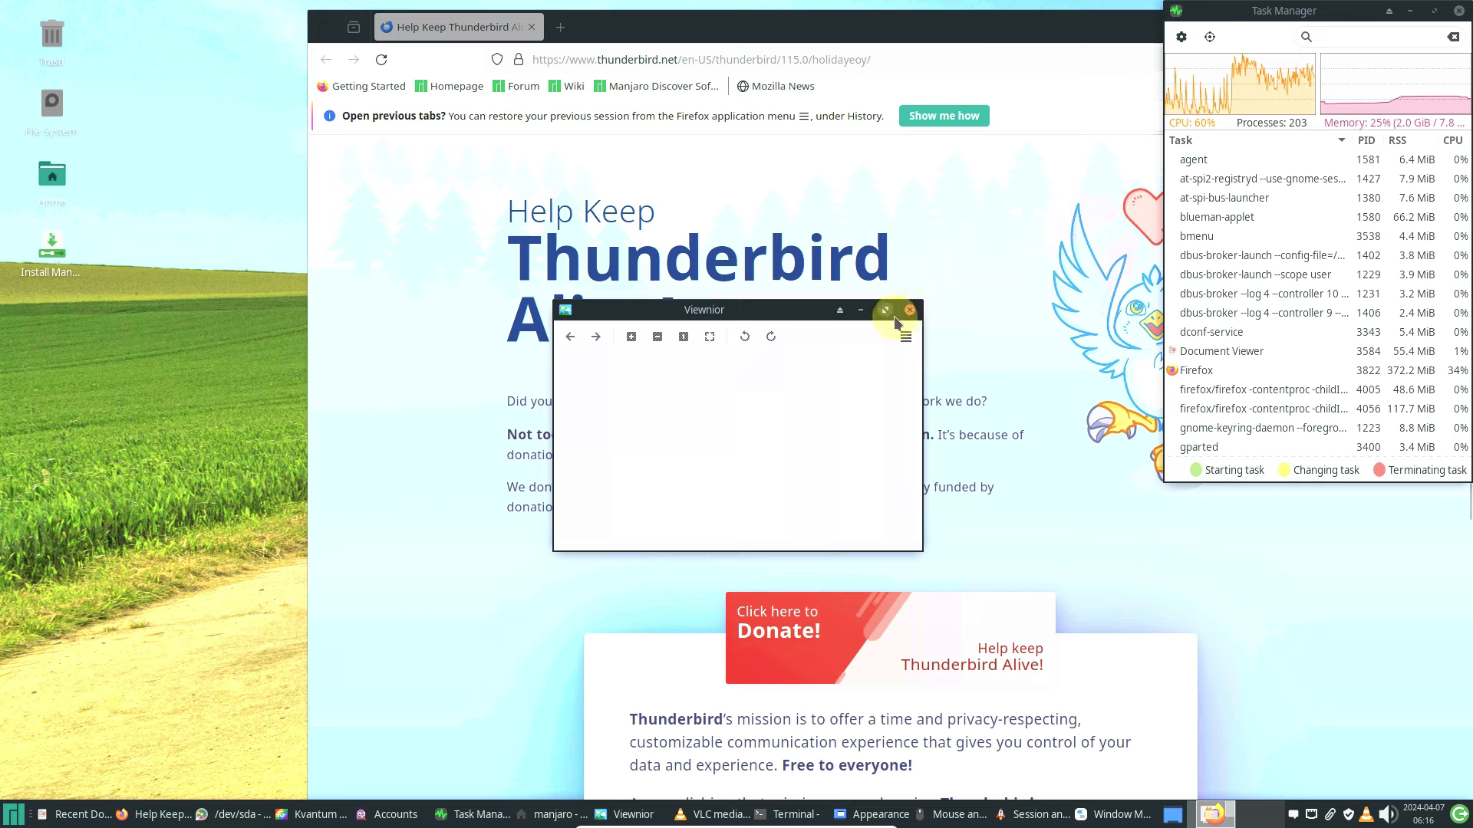
{"action": "left_click", "coordinate": [909, 310]}
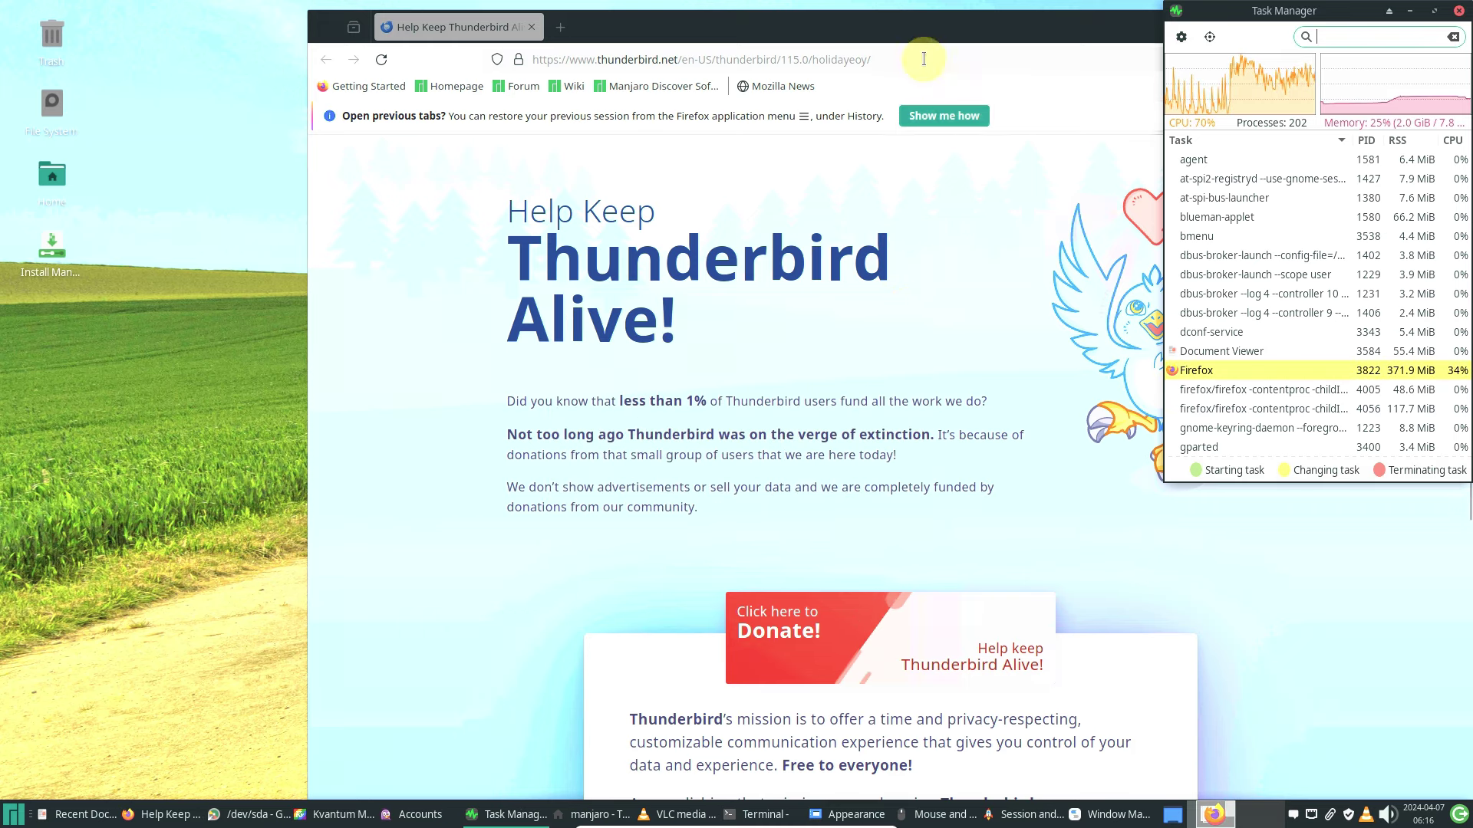
- Move the Firefox window clear of Task Manager, check the browser's version in About Firefox, and close the browser
{"action": "left_click_drag", "start_coordinate": [830, 38], "coordinate": [732, 38]}
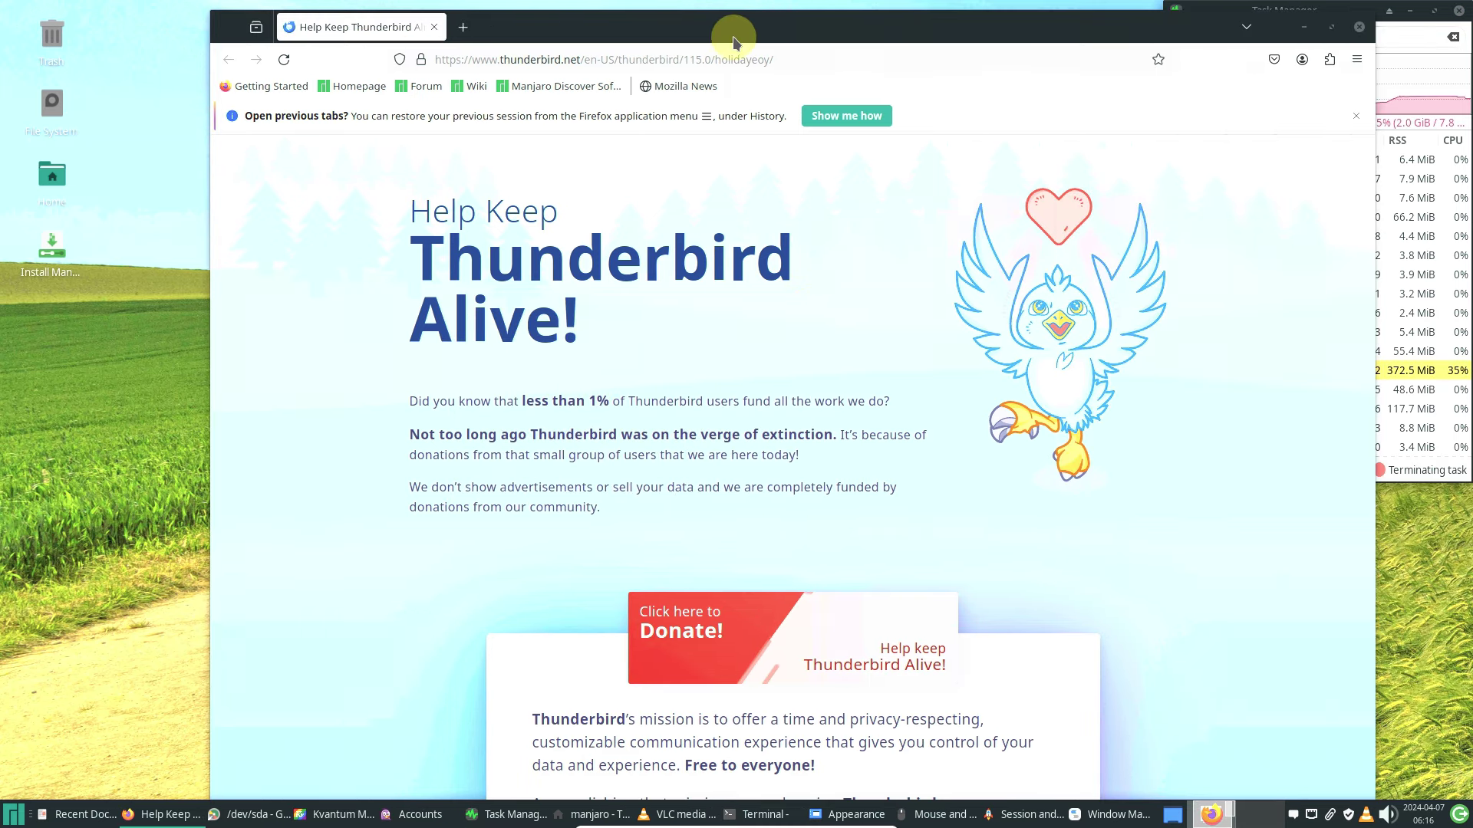
{"action": "left_click", "coordinate": [1357, 59]}
{"action": "left_click", "coordinate": [1156, 558]}
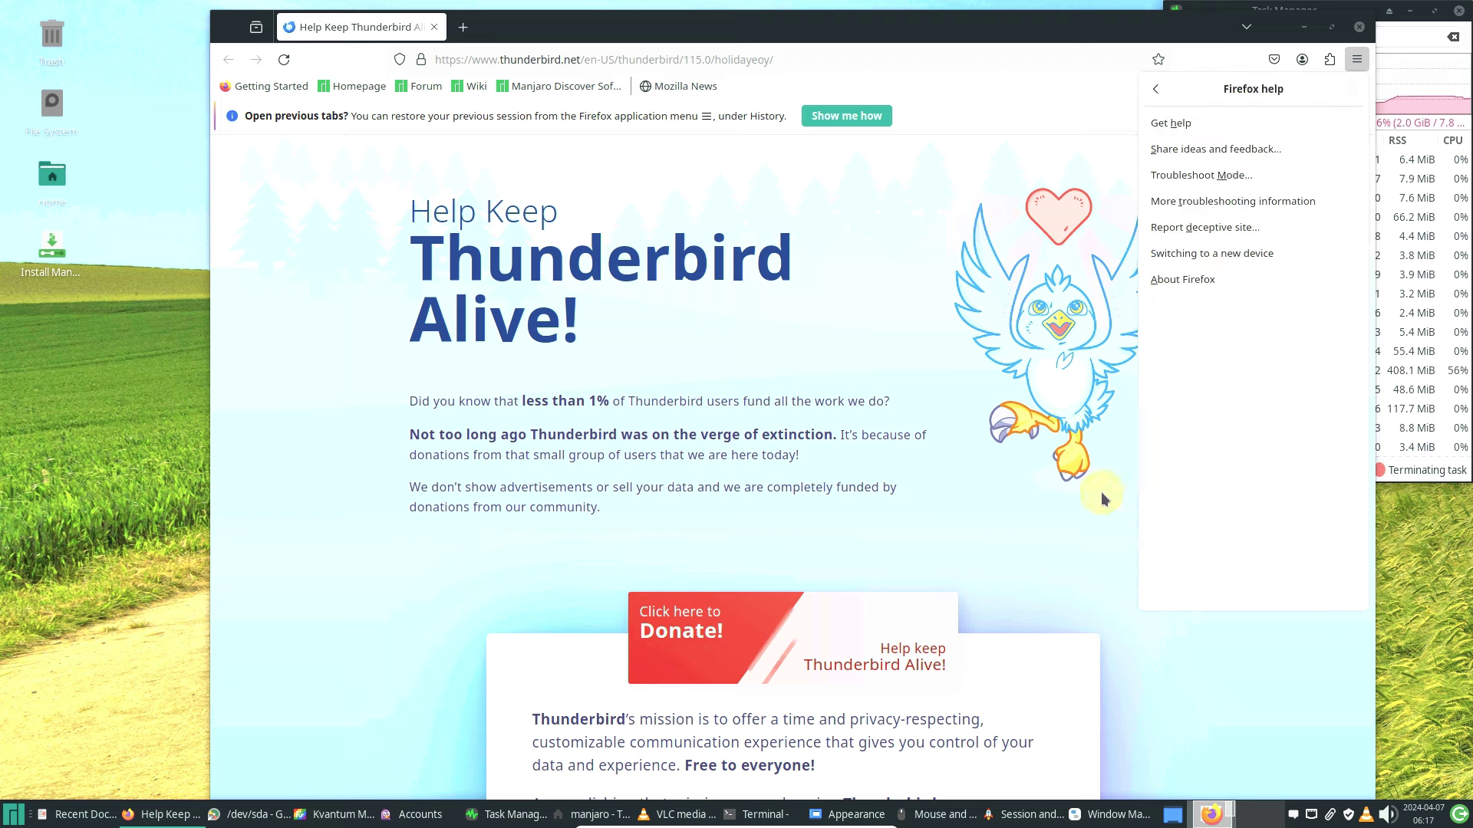
{"action": "left_click", "coordinate": [1181, 280]}
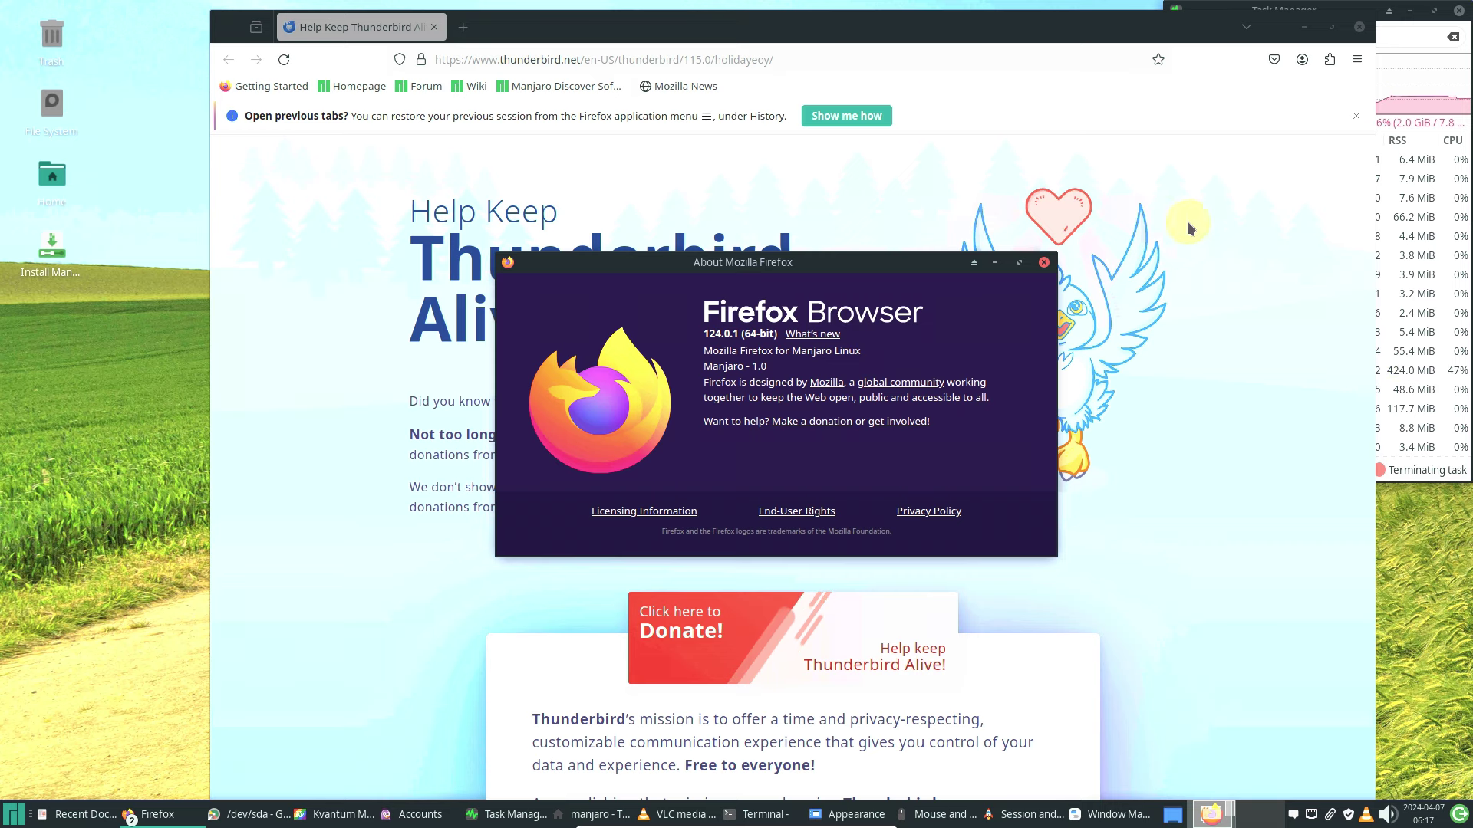
{"action": "left_click", "coordinate": [1043, 262]}
{"action": "left_click", "coordinate": [1335, 36]}
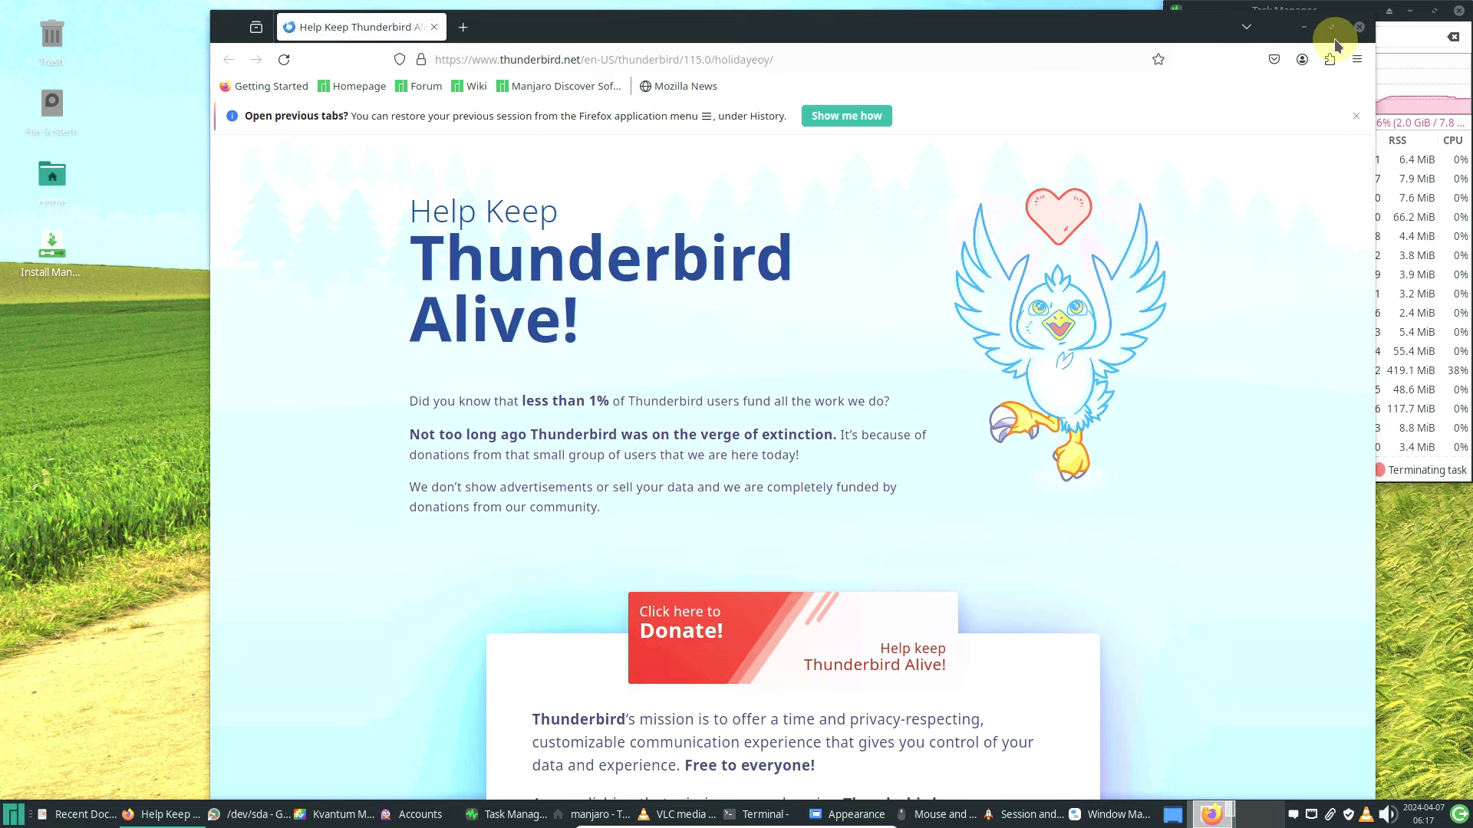
{"action": "left_click", "coordinate": [1357, 29]}
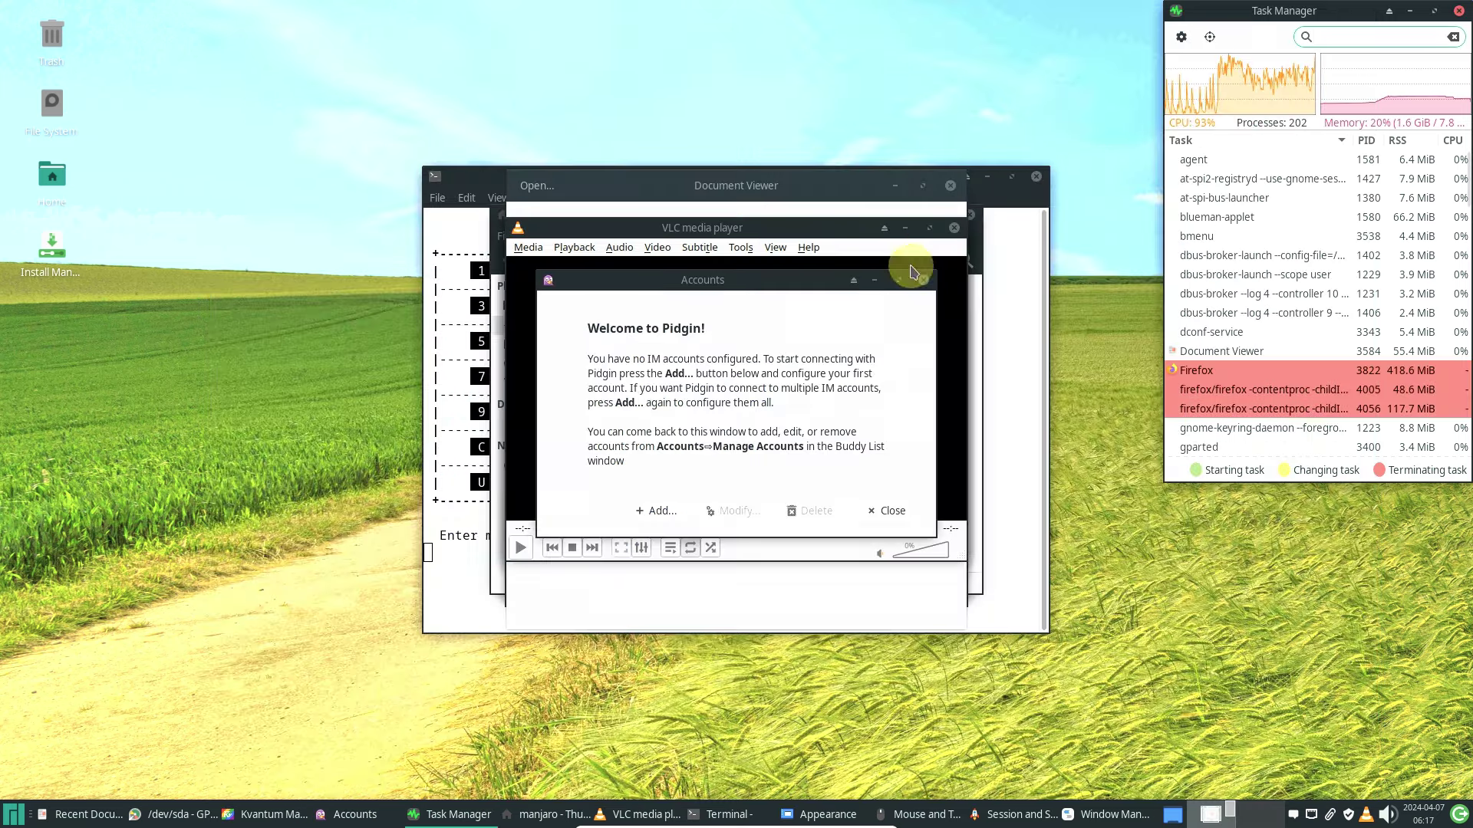
- Close Pidgin's Accounts window and display VLC media player's About information
{"action": "left_click", "coordinate": [892, 510]}
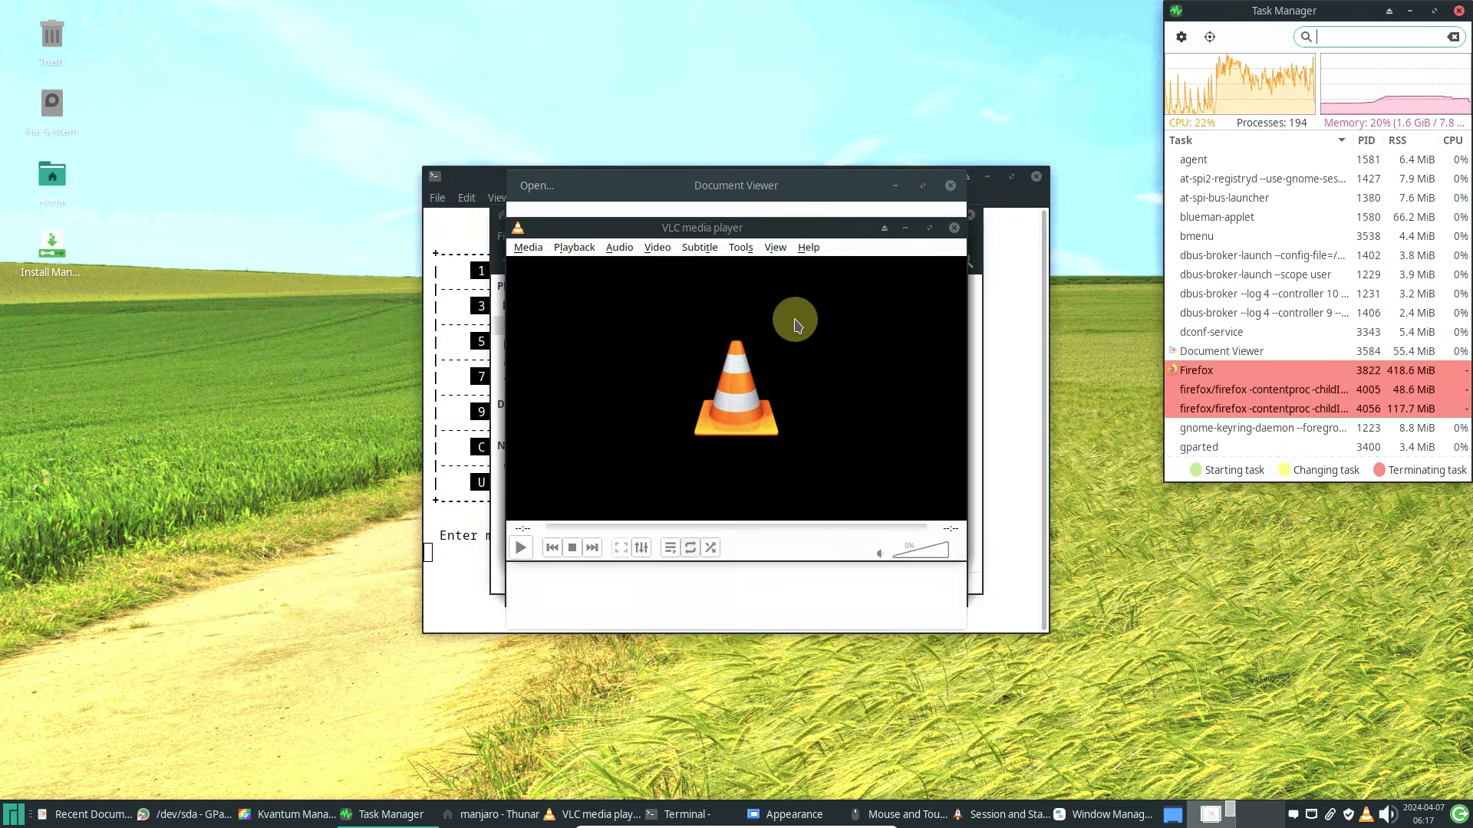
{"action": "left_click", "coordinate": [810, 247]}
{"action": "left_click", "coordinate": [824, 288]}
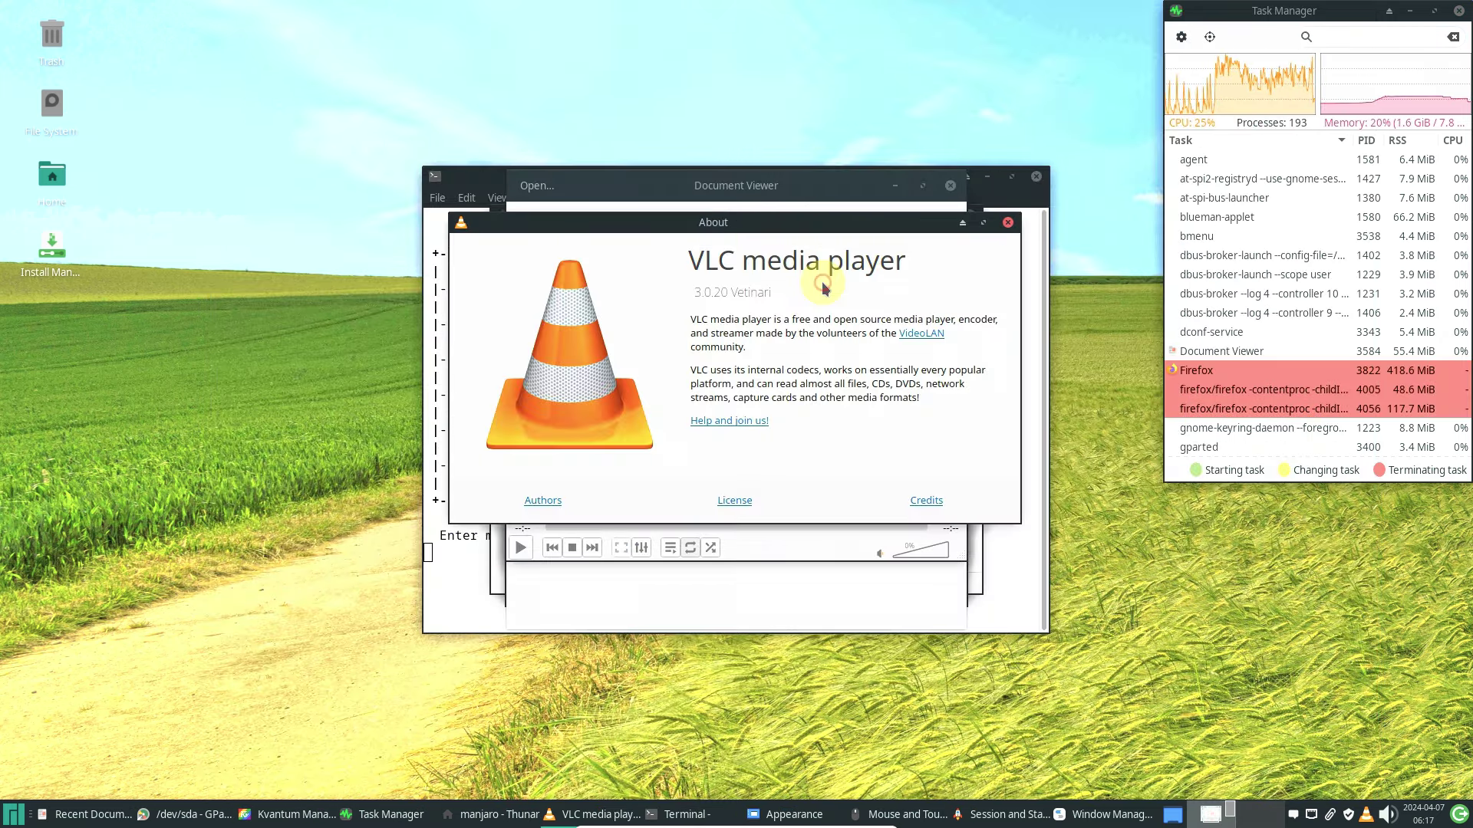
- Close VLC's About window, the VLC media player and the Document Viewer
{"action": "left_click", "coordinate": [1010, 223]}
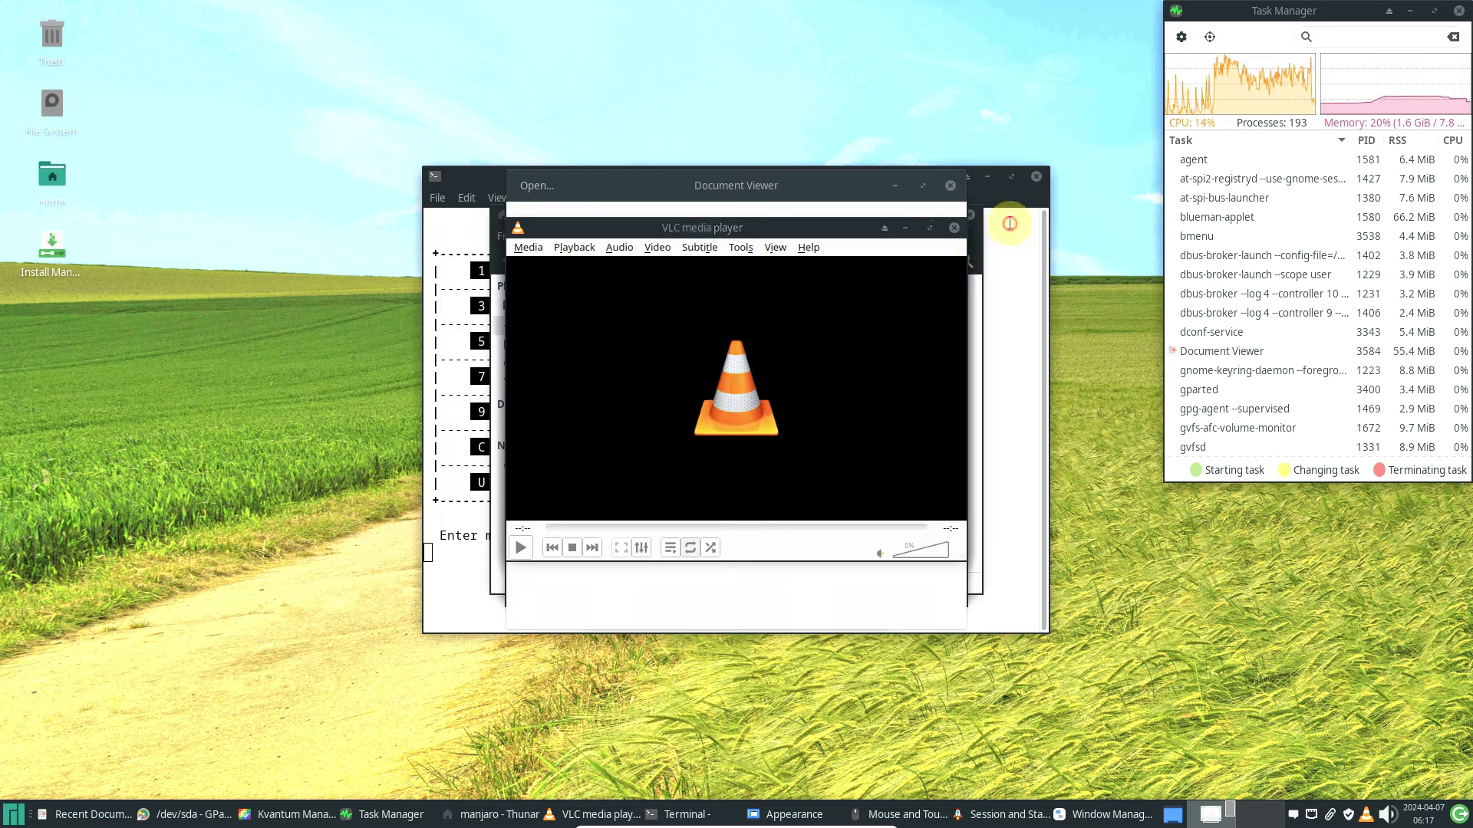
{"action": "left_click", "coordinate": [951, 231]}
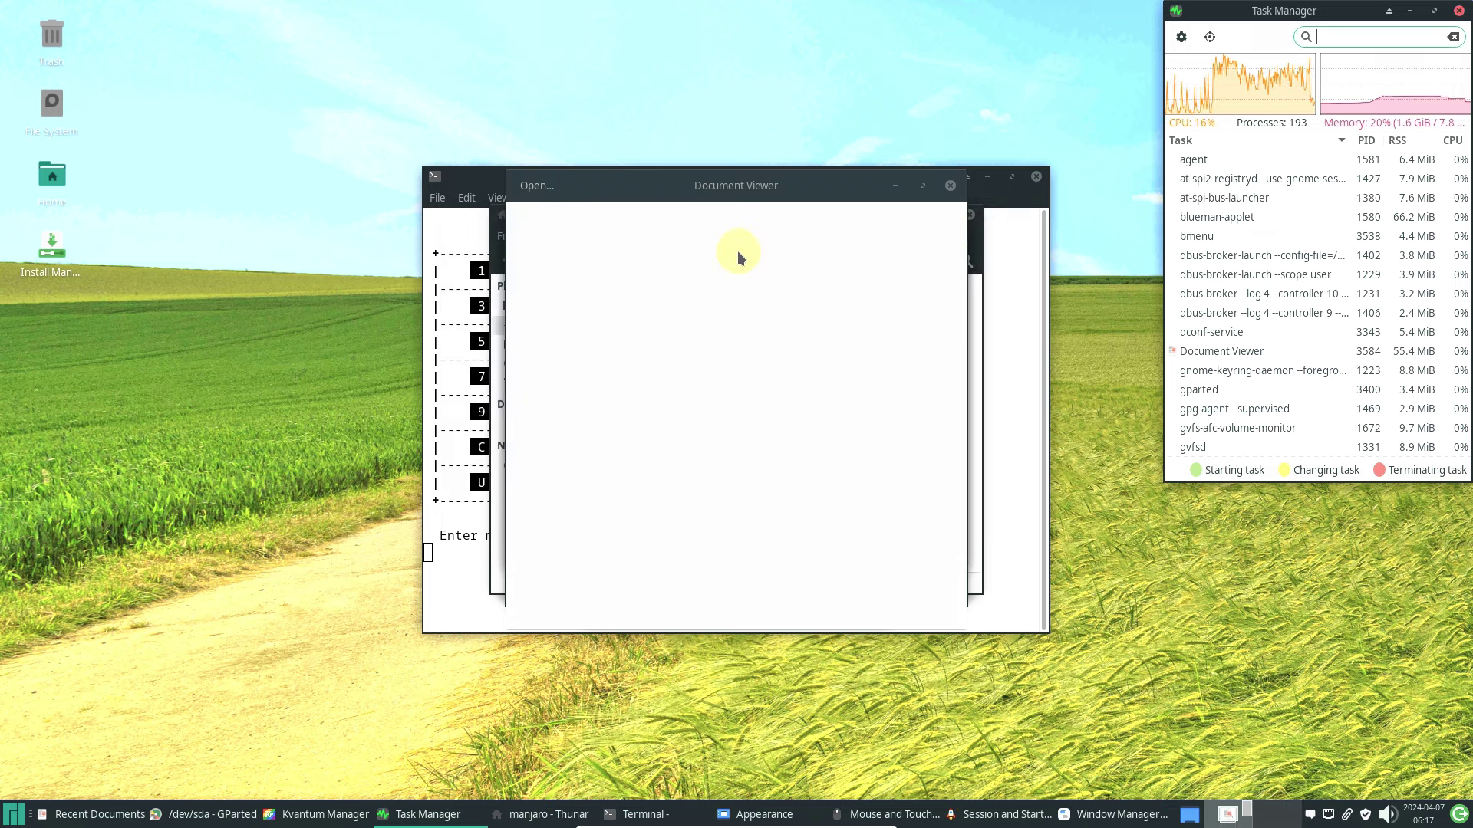
{"action": "left_click", "coordinate": [949, 189]}
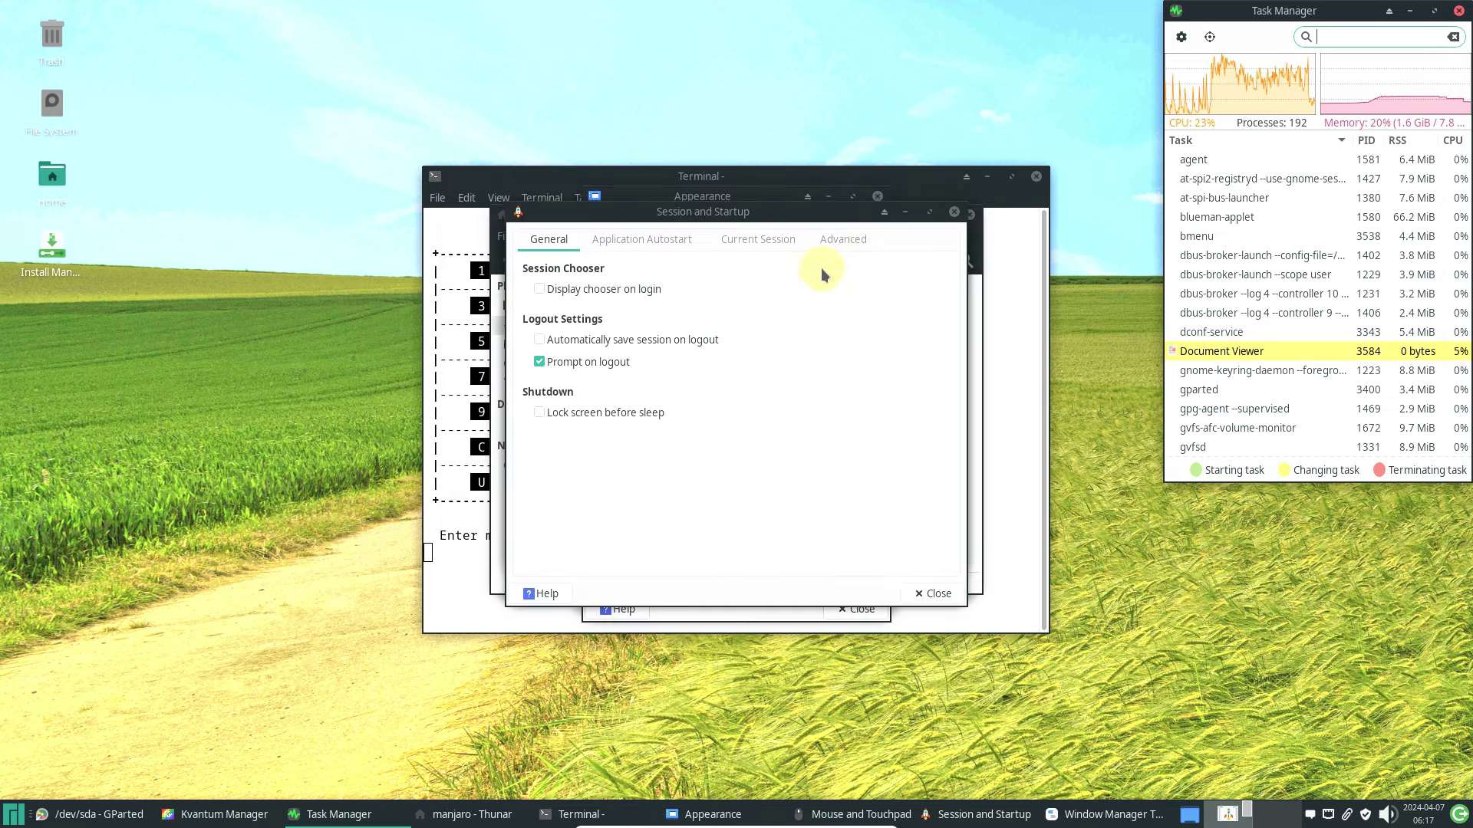
- Enlarge Session and Startup, review its Application Autostart, Current Session and Advanced settings, and close the window
{"action": "left_click", "coordinate": [690, 250]}
{"action": "left_click", "coordinate": [931, 213]}
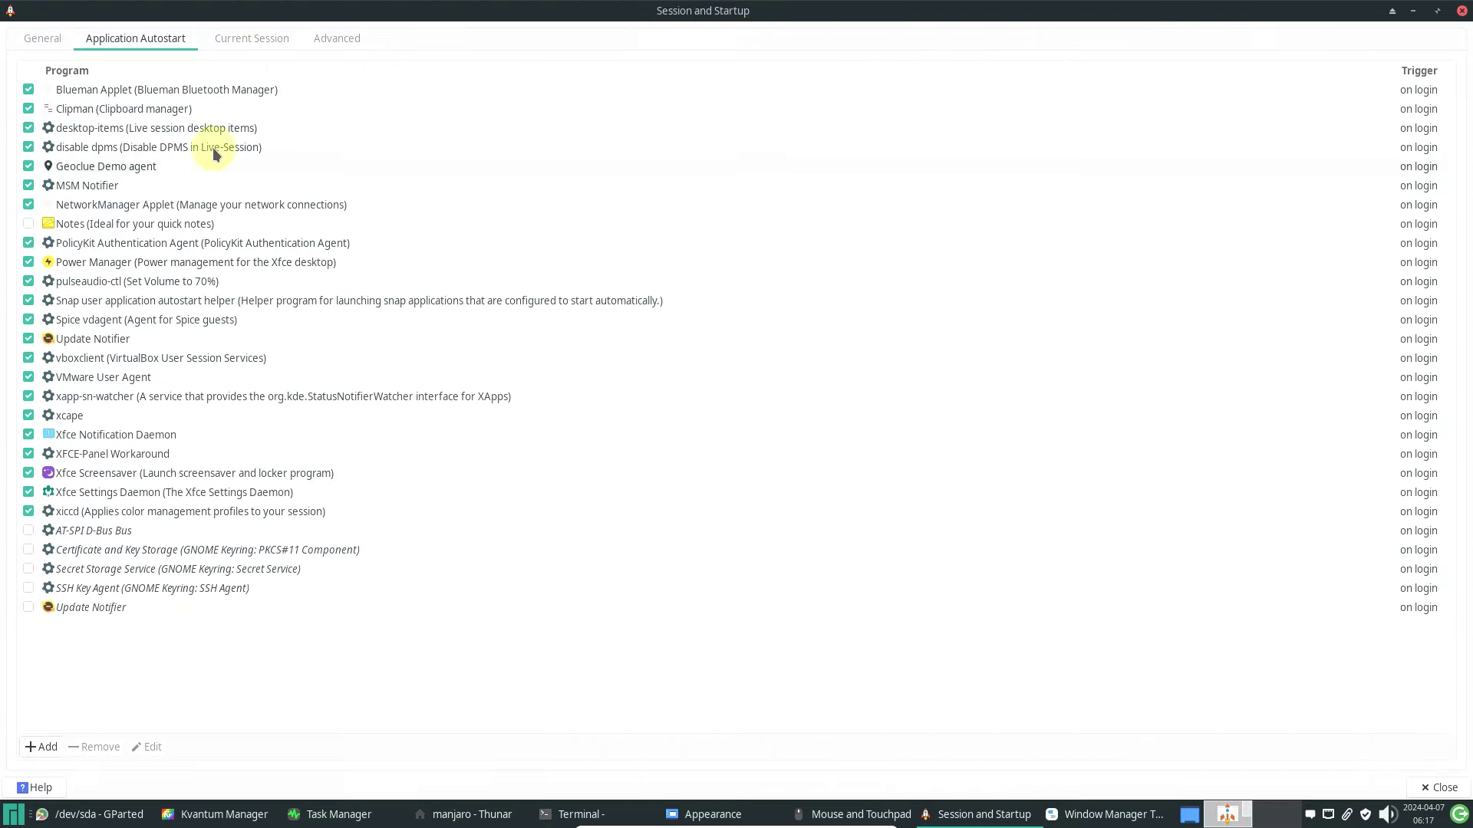
{"action": "left_click", "coordinate": [239, 46]}
{"action": "left_click", "coordinate": [324, 44]}
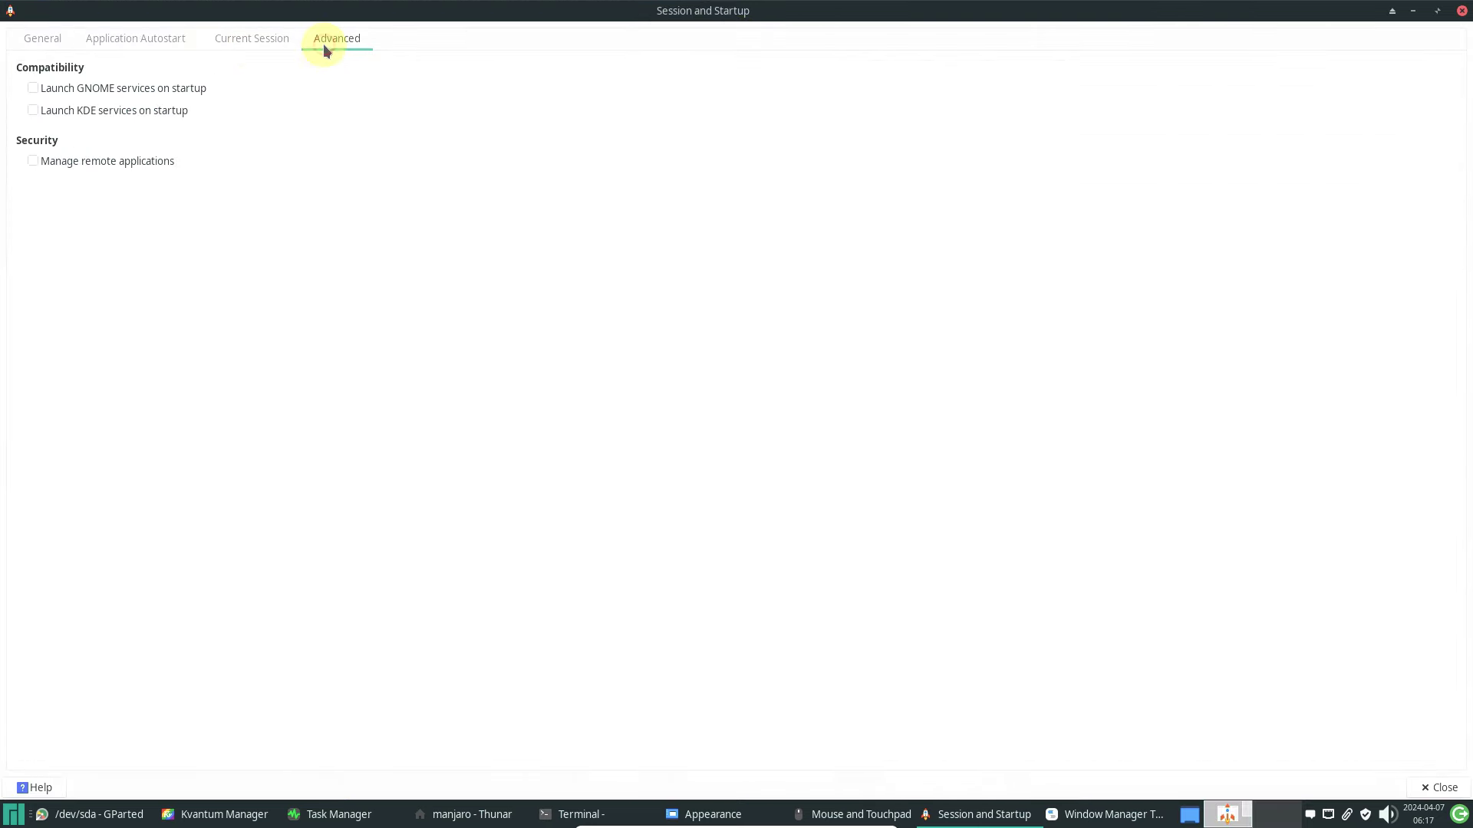
{"action": "left_click", "coordinate": [1437, 790]}
- Review the Focus, Accessibility, Workspaces, Placement and Compositor settings in Window Manager Tweaks and close the window
{"action": "left_click", "coordinate": [606, 247]}
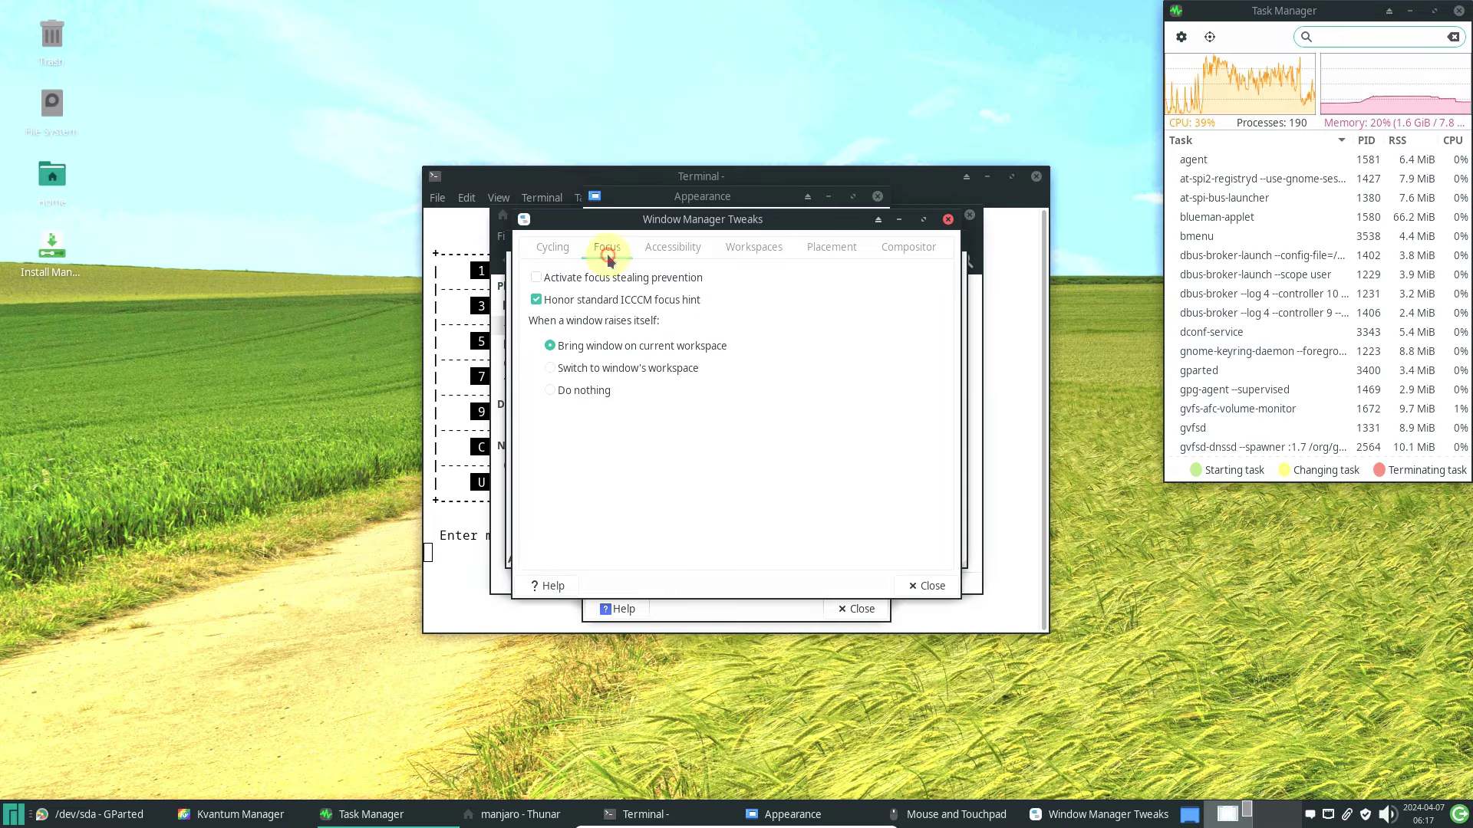
{"action": "left_click", "coordinate": [661, 247]}
{"action": "left_click", "coordinate": [737, 247]}
{"action": "left_click", "coordinate": [825, 247]}
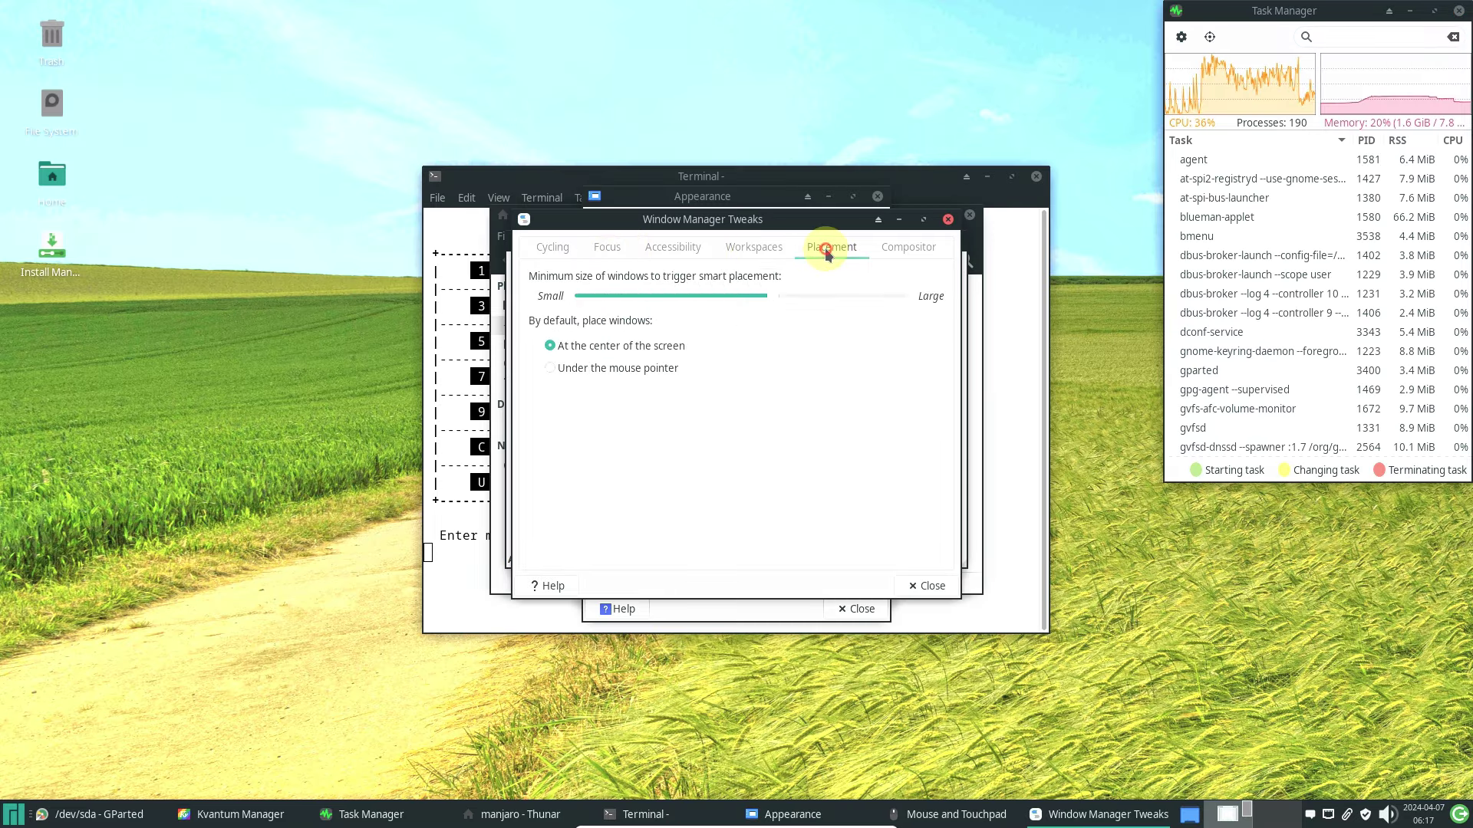
{"action": "left_click", "coordinate": [880, 253]}
{"action": "scroll", "coordinate": [921, 362], "scroll_direction": "down", "scroll_amount": 3}
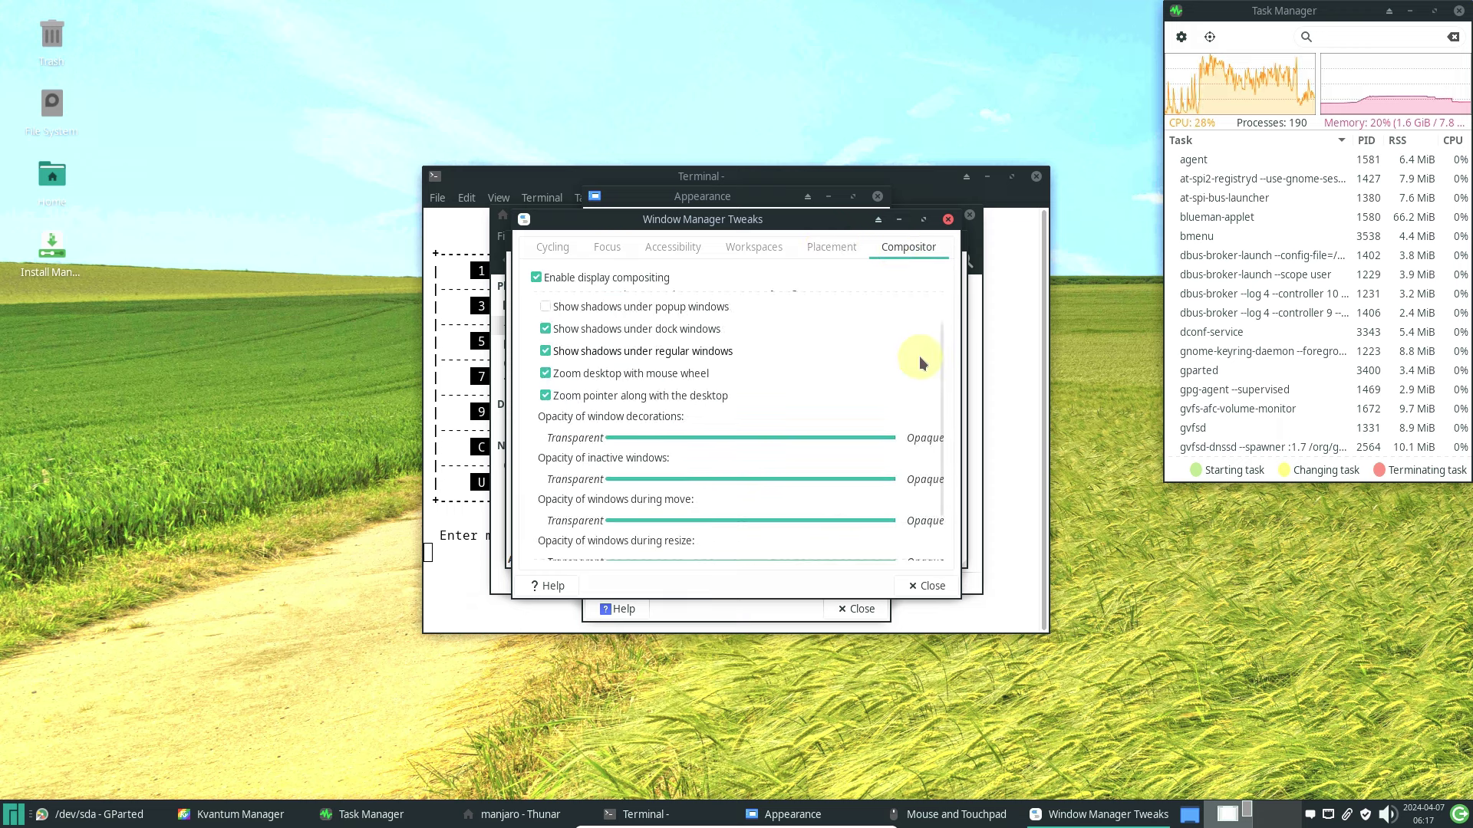
{"action": "left_click", "coordinate": [949, 219]}
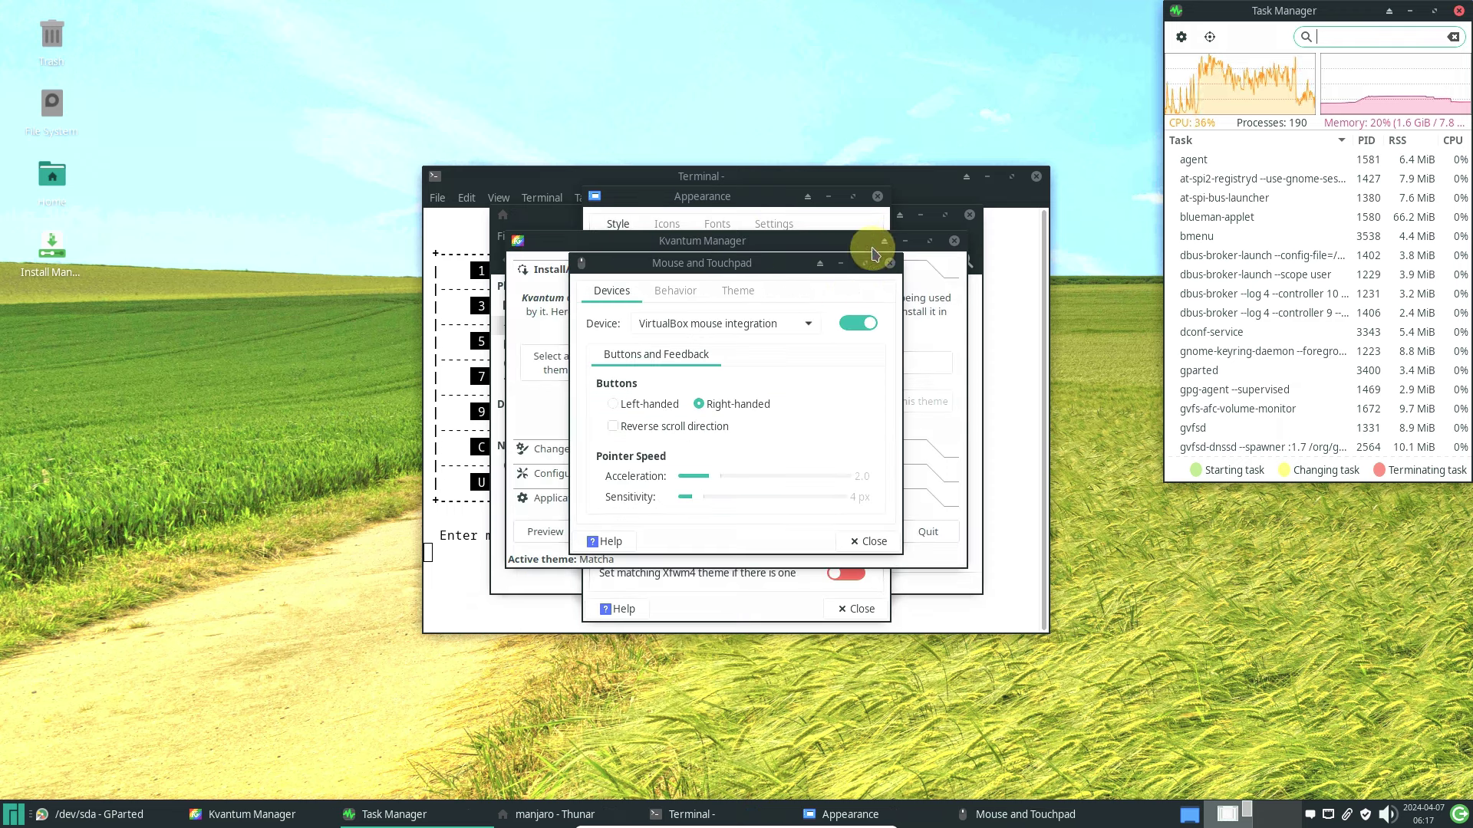
- Try the Breeze Light, DMZ (Black) and elementary cursor themes and settle on Simple-and-Soft
{"action": "left_click", "coordinate": [685, 293]}
{"action": "left_click", "coordinate": [737, 291]}
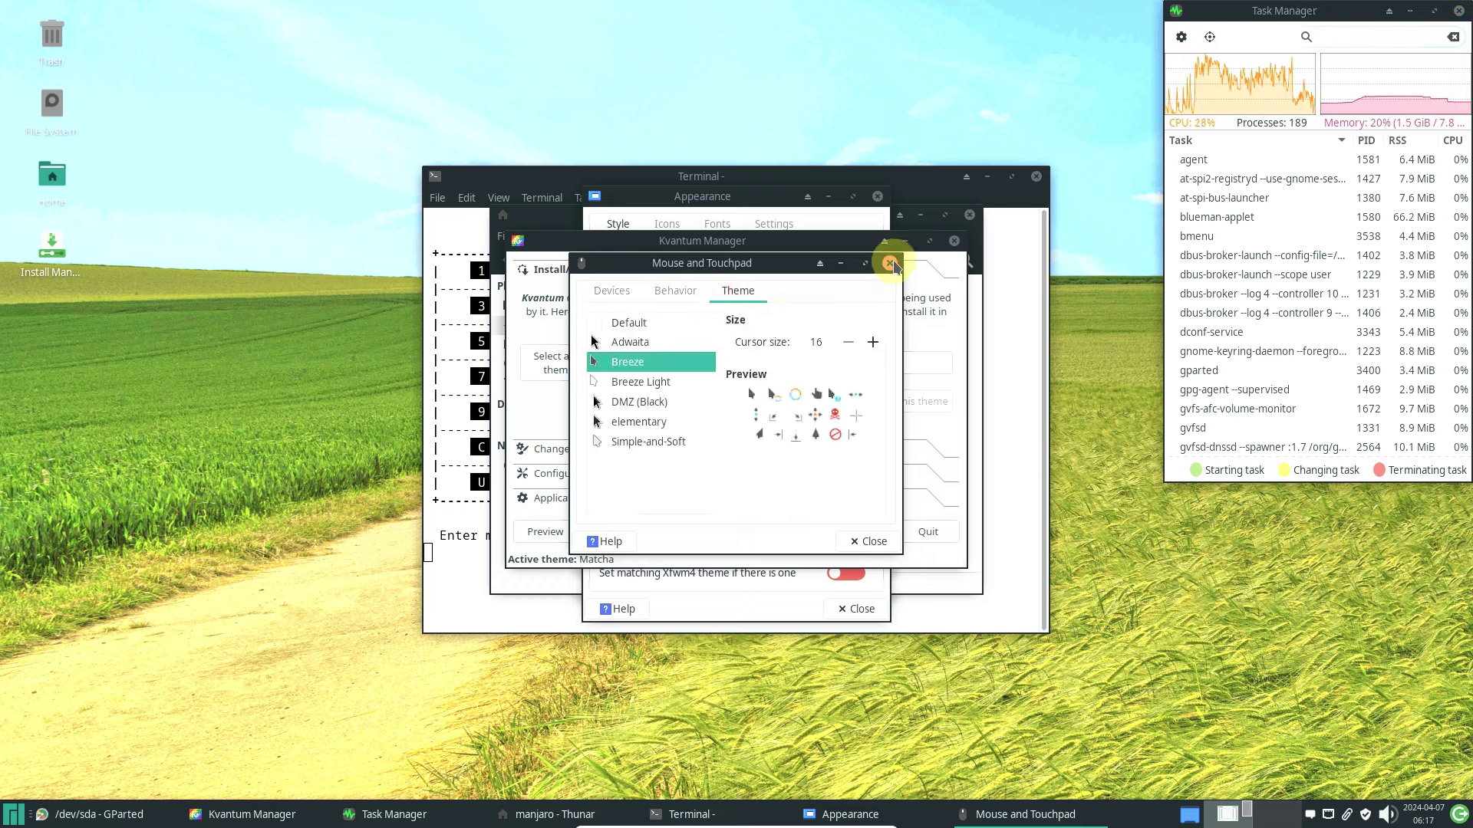
{"action": "left_click", "coordinate": [675, 382]}
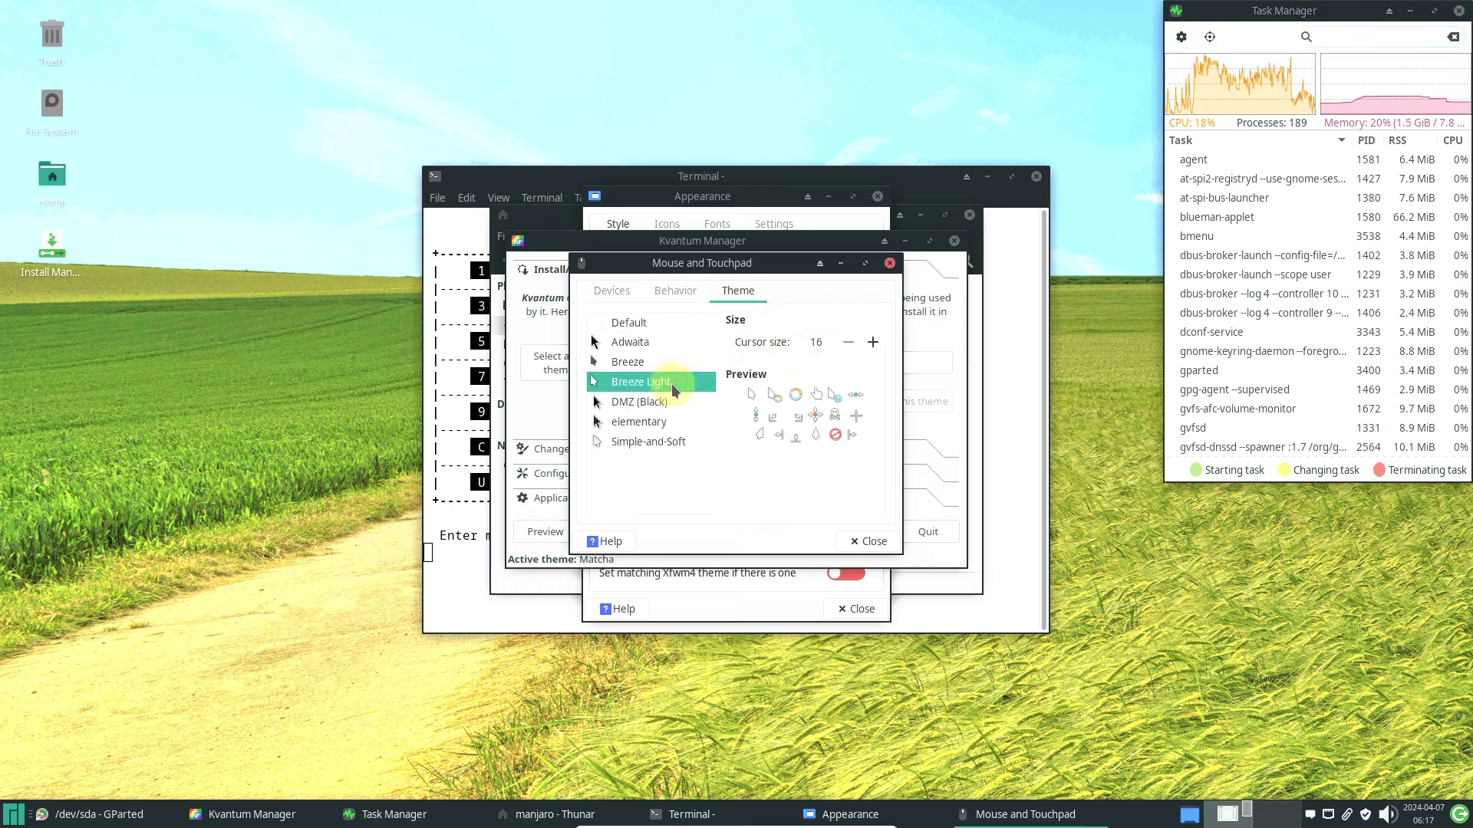
{"action": "left_click", "coordinate": [673, 402]}
{"action": "left_click", "coordinate": [672, 418]}
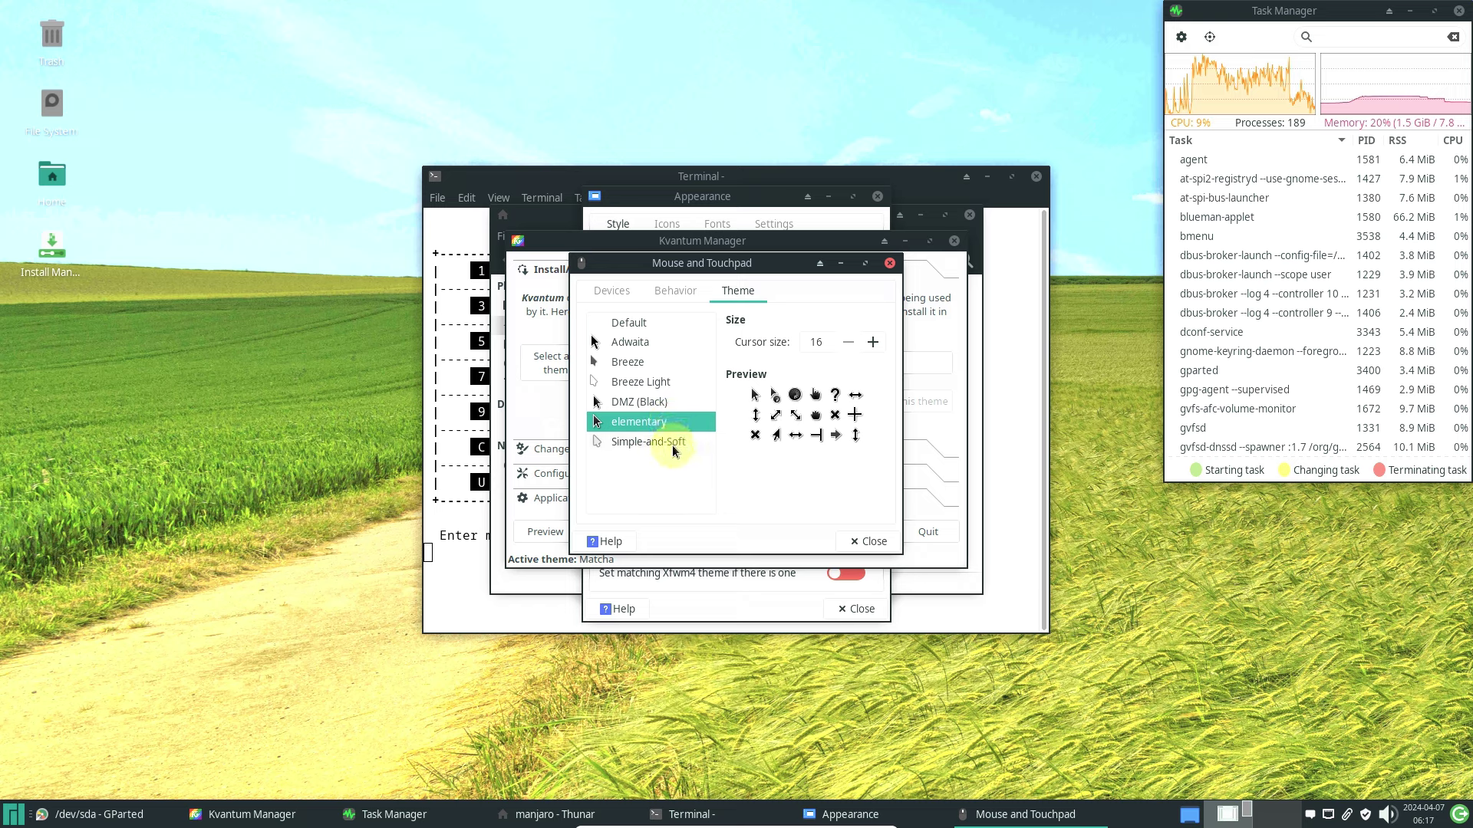
{"action": "left_click", "coordinate": [673, 445]}
- Review the mouse's Behavior and Devices settings and close Mouse and Touchpad
{"action": "left_click", "coordinate": [677, 293]}
{"action": "left_click", "coordinate": [621, 298]}
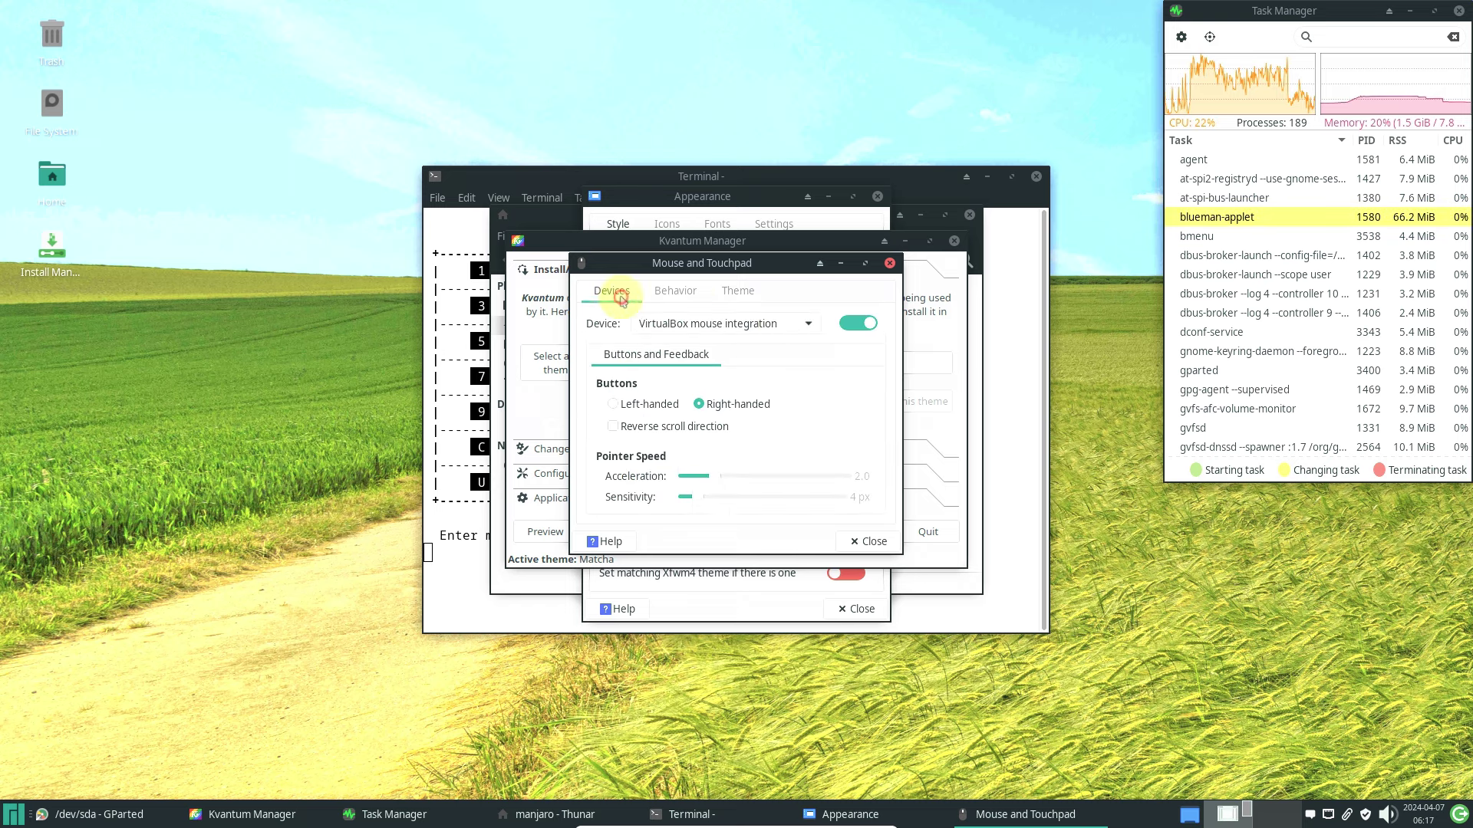
{"action": "left_click", "coordinate": [869, 542]}
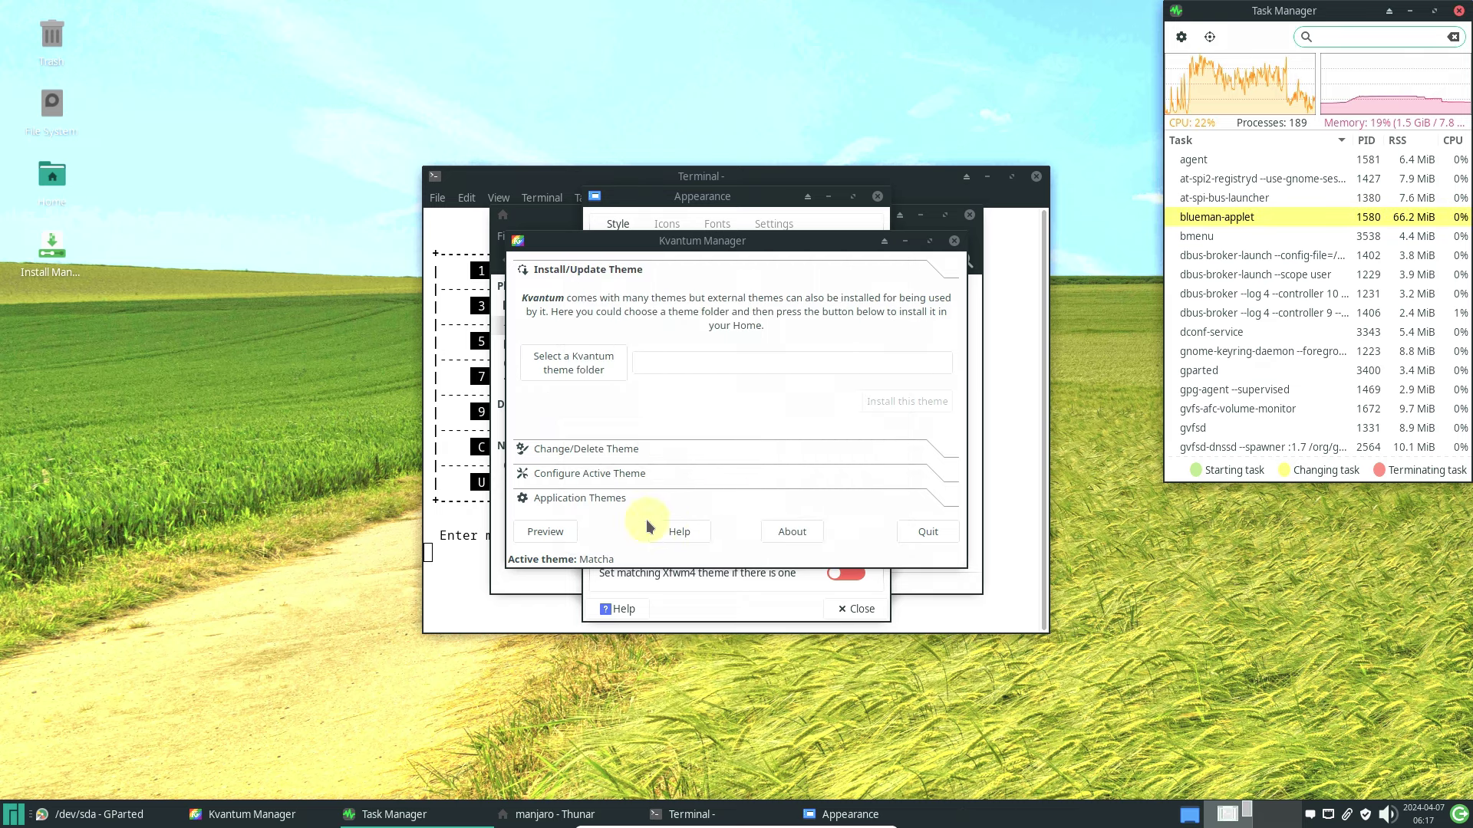
- Check Kvantum Manager's About information, look through the widget categories in Kvantum Preview from push buttons to containers, and quit both
{"action": "left_click", "coordinate": [807, 535]}
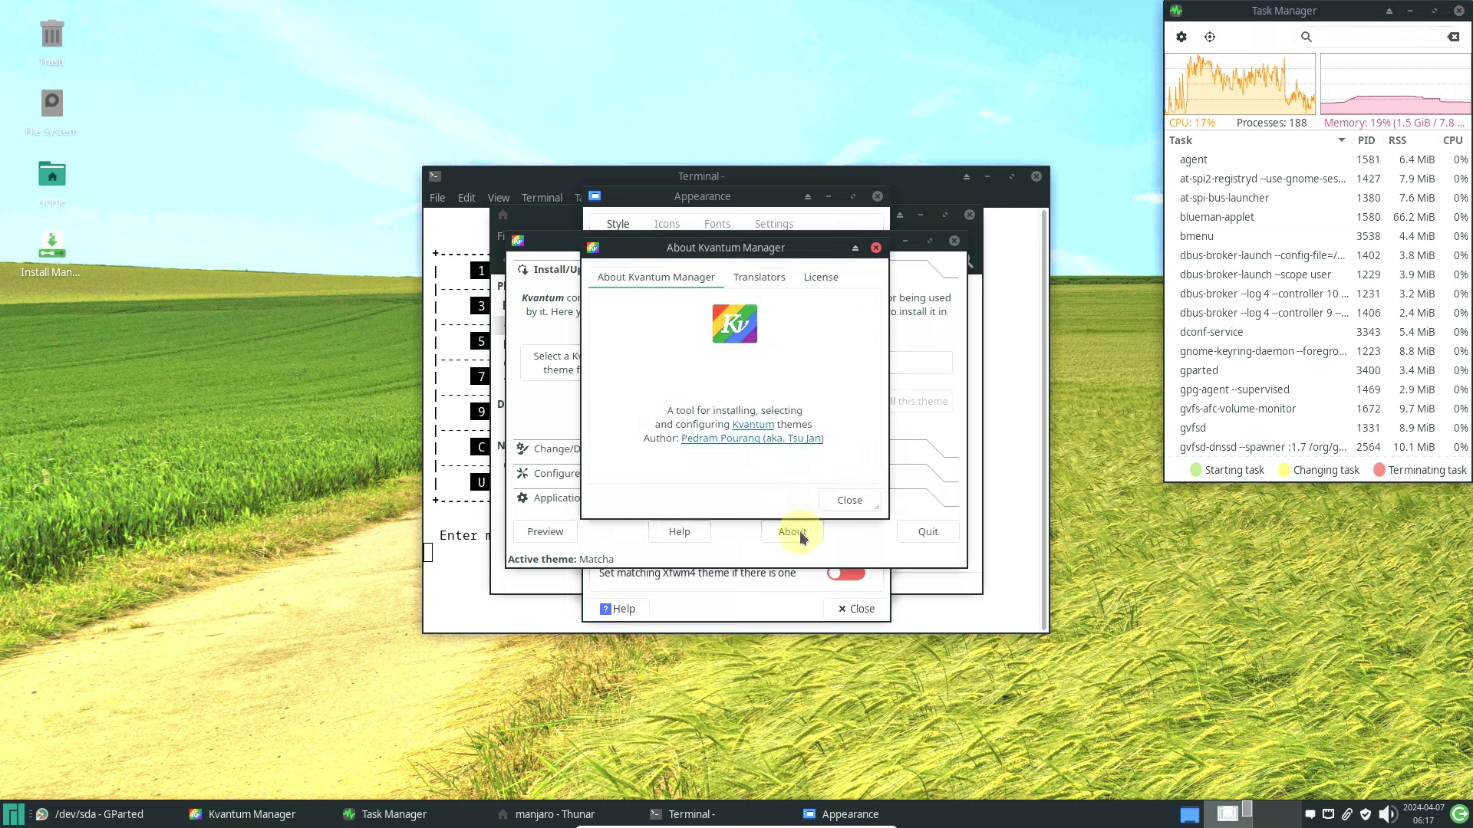
{"action": "left_click", "coordinate": [827, 512]}
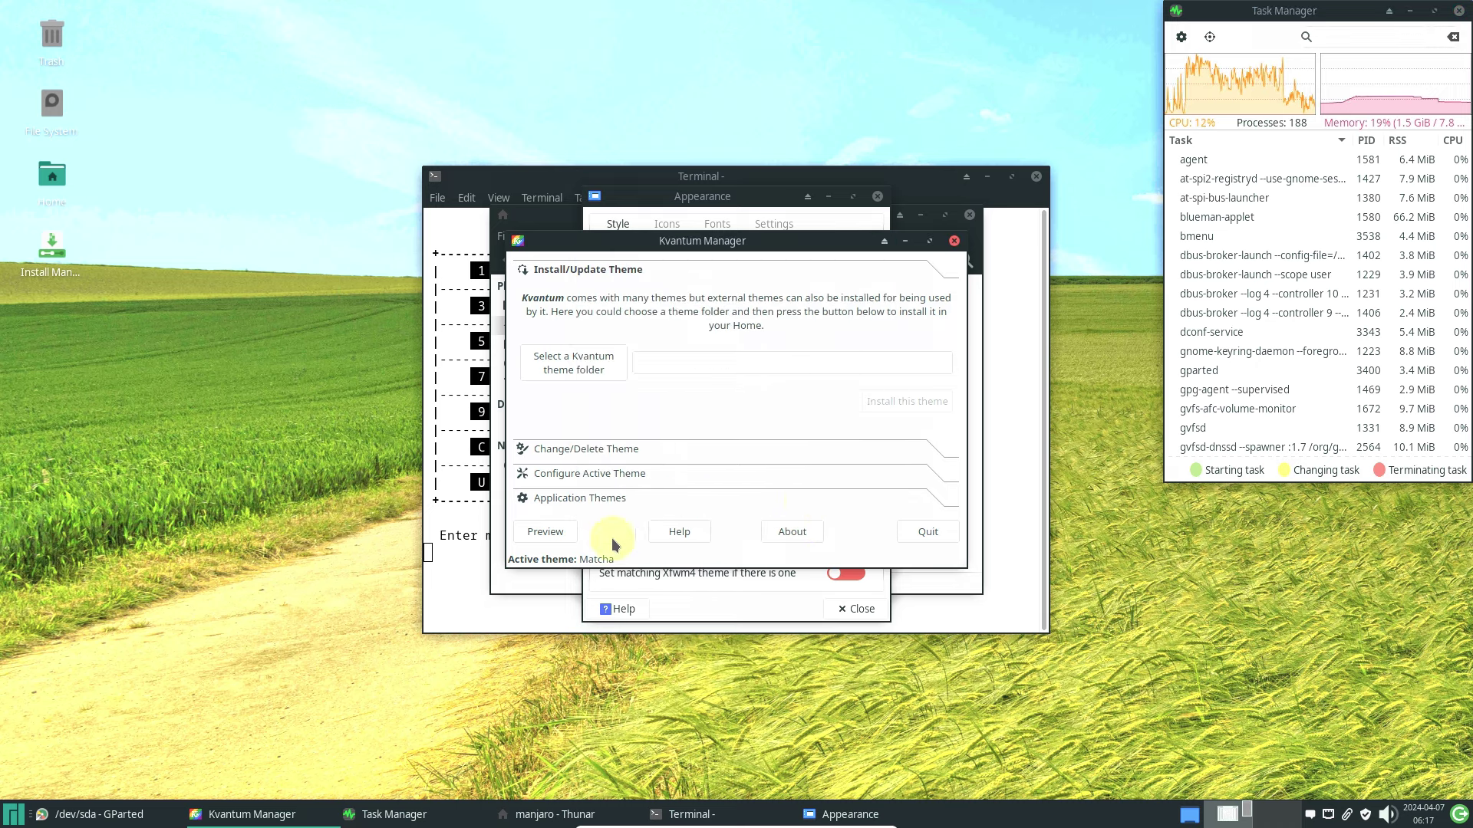
{"action": "left_click", "coordinate": [554, 535]}
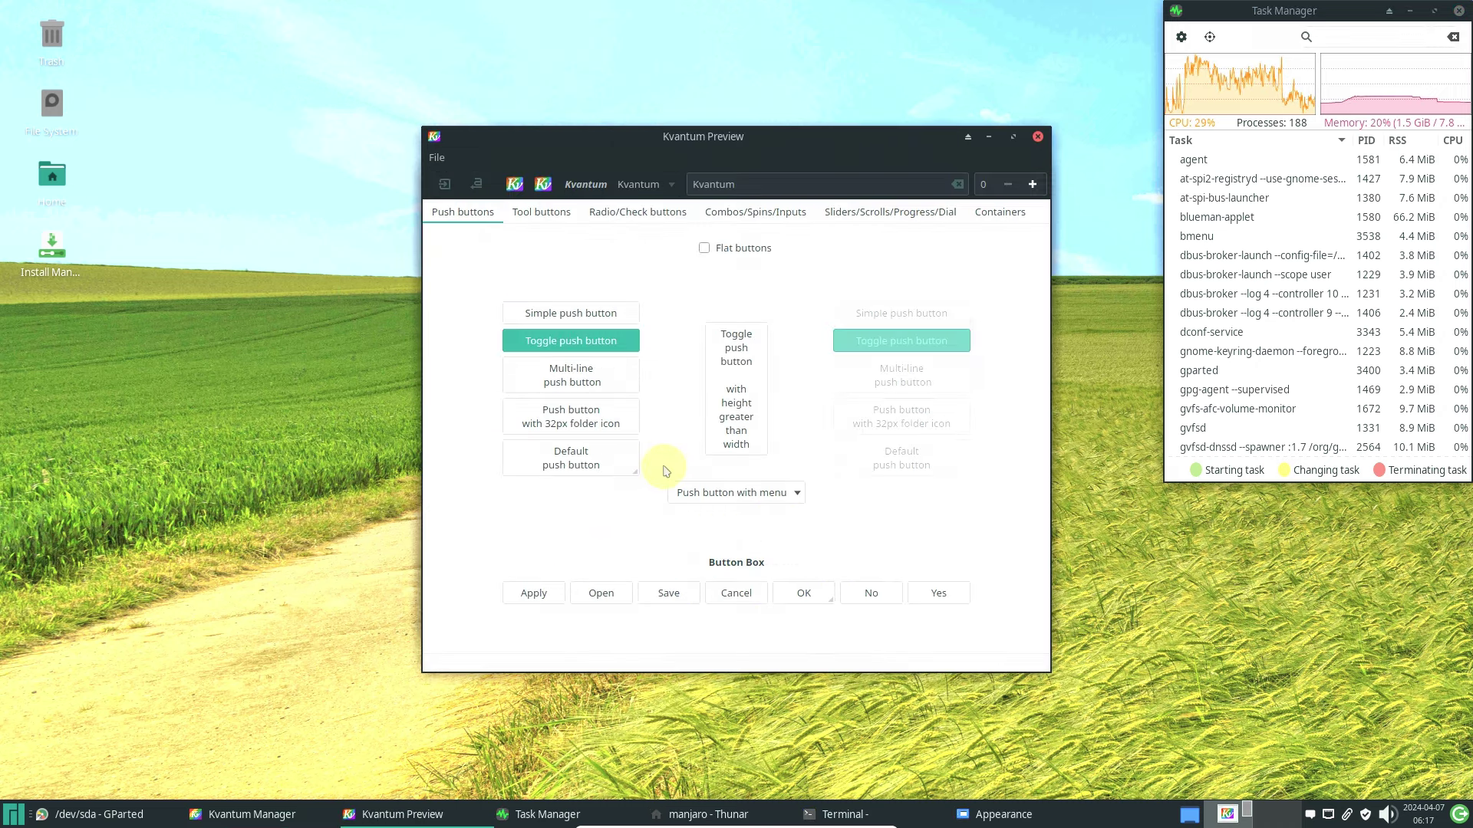
{"action": "left_click", "coordinate": [543, 212]}
{"action": "left_click", "coordinate": [619, 215]}
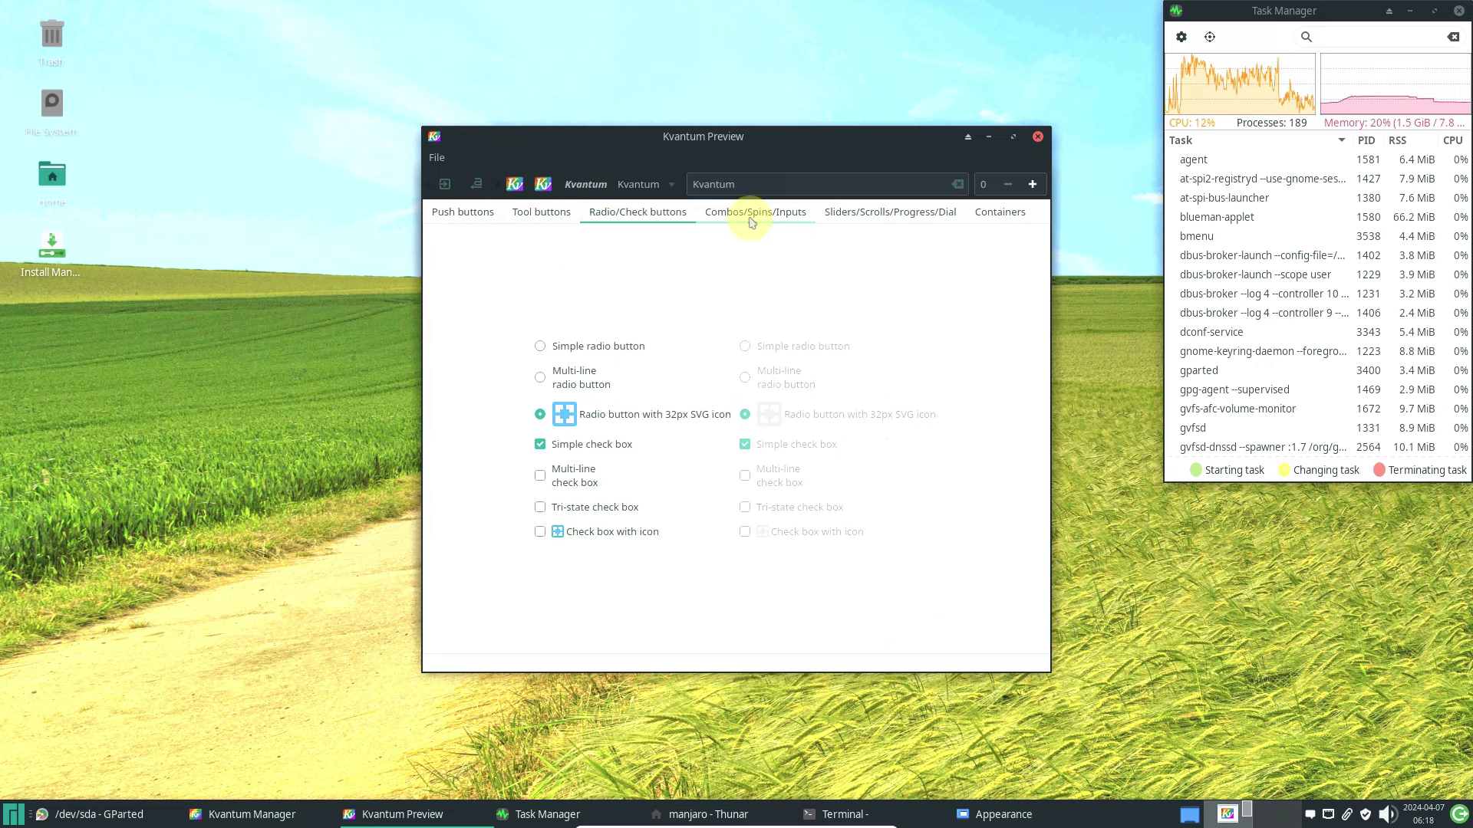
{"action": "left_click", "coordinate": [802, 212]}
{"action": "left_click", "coordinate": [857, 213]}
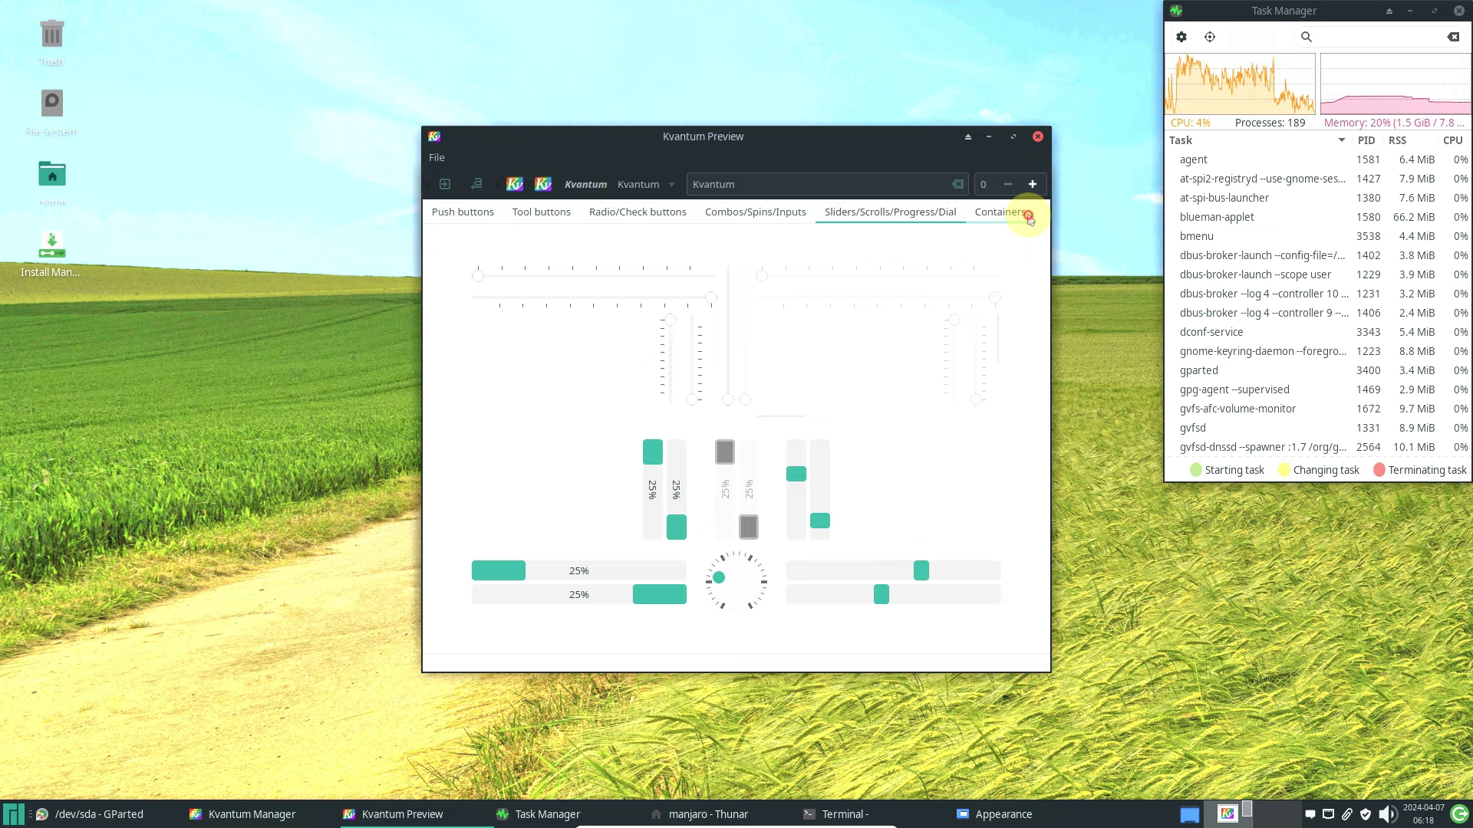
{"action": "left_click", "coordinate": [1029, 217]}
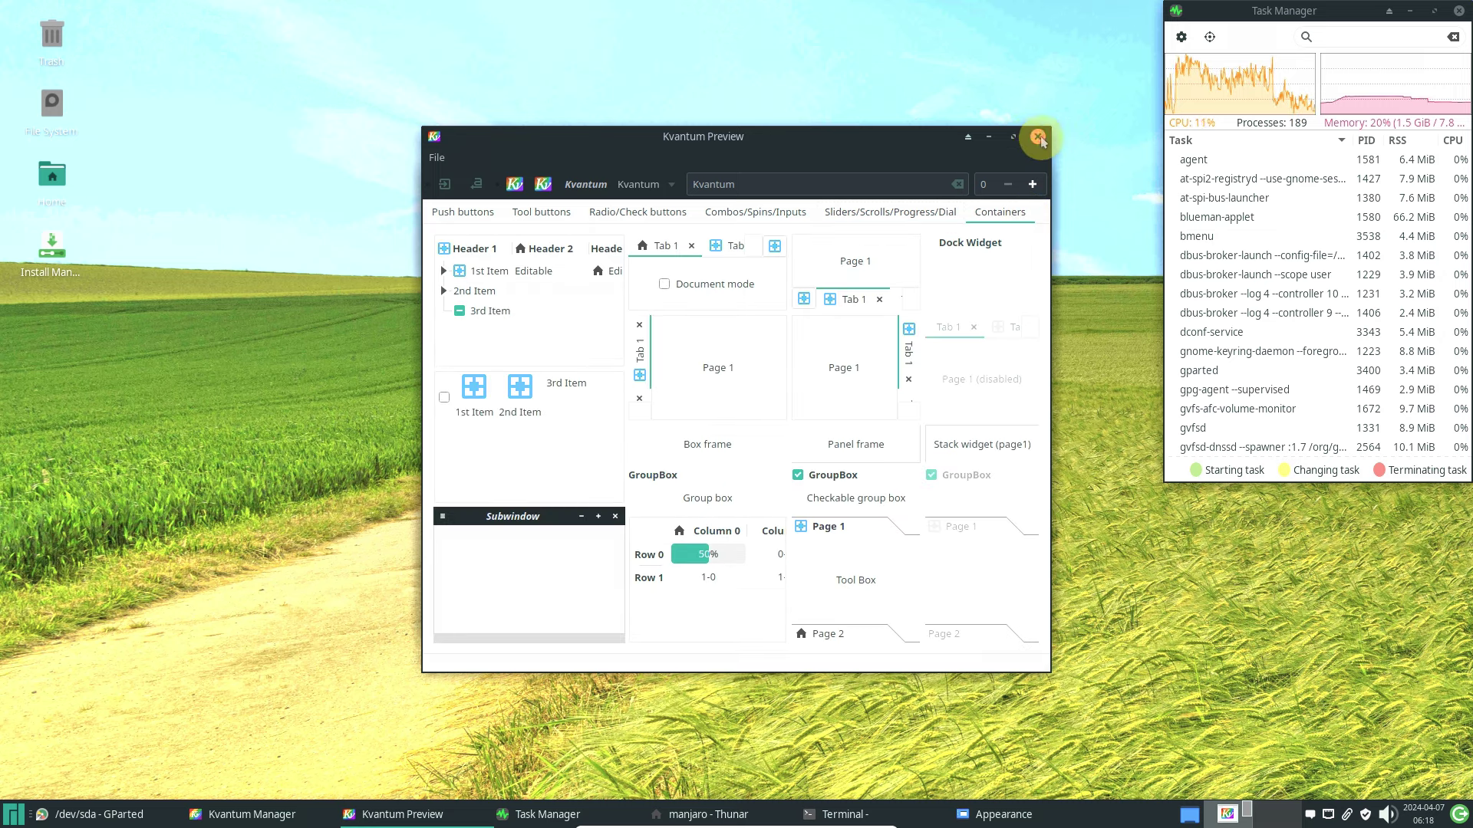
{"action": "left_click", "coordinate": [1038, 138]}
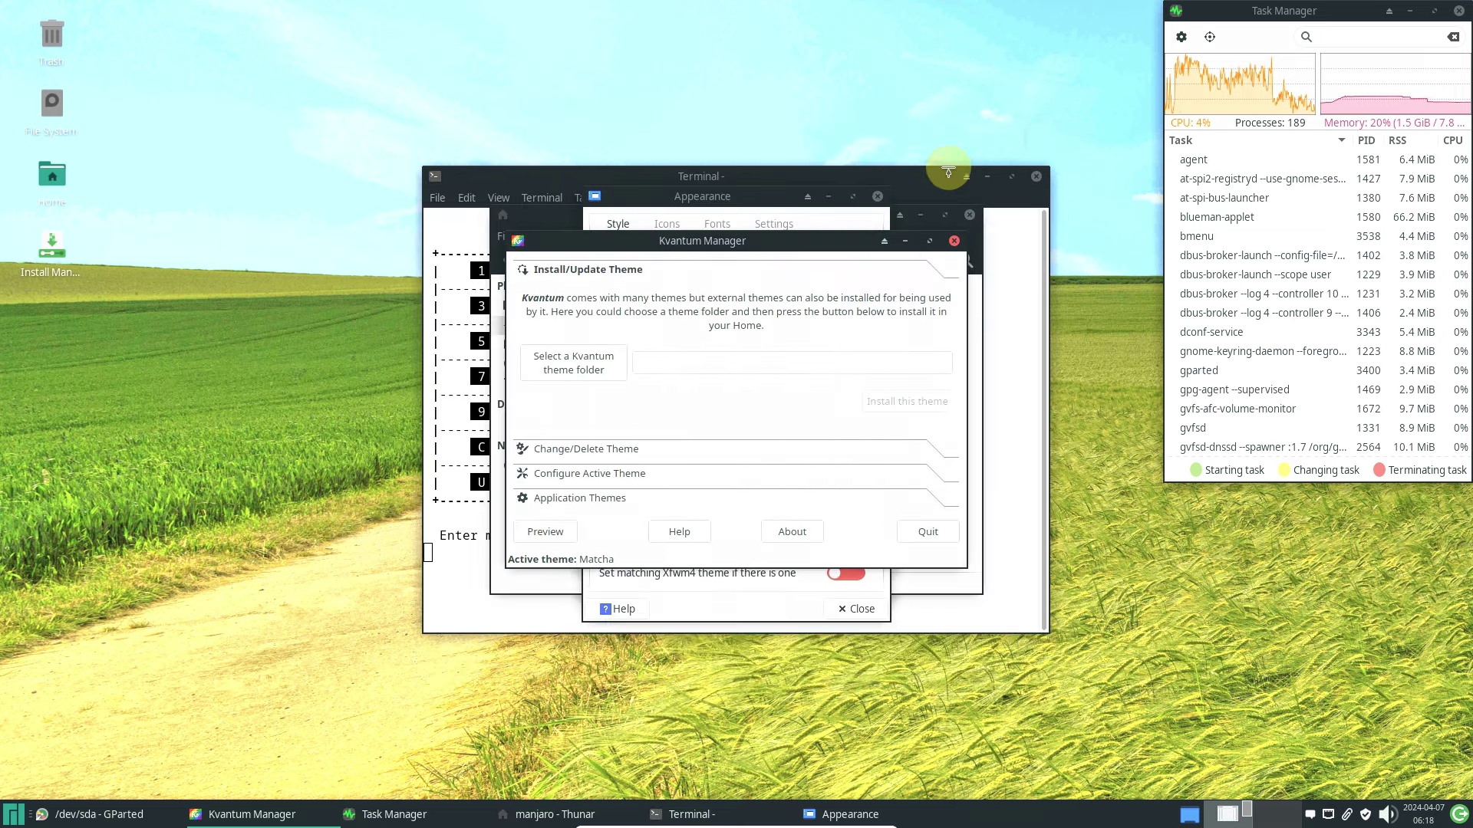
{"action": "left_click", "coordinate": [927, 529]}
- Try the Matcha-sea, Matcha-pueril and Matcha-light-sea styles in Appearance
{"action": "scroll", "coordinate": [708, 494], "scroll_direction": "down", "scroll_amount": 5}
{"action": "left_click", "coordinate": [707, 503]}
{"action": "left_click", "coordinate": [712, 480]}
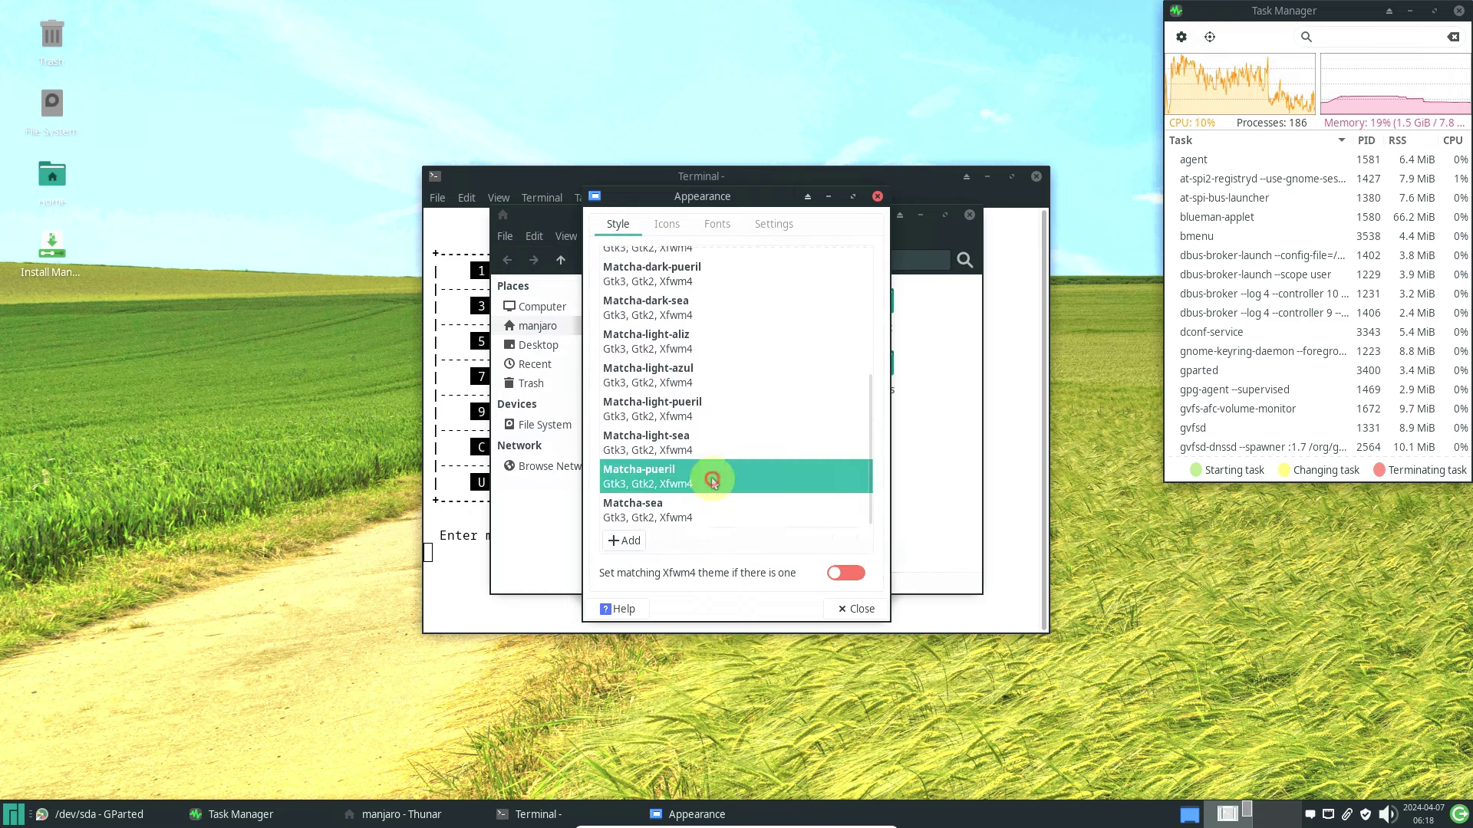
{"action": "left_click", "coordinate": [718, 440]}
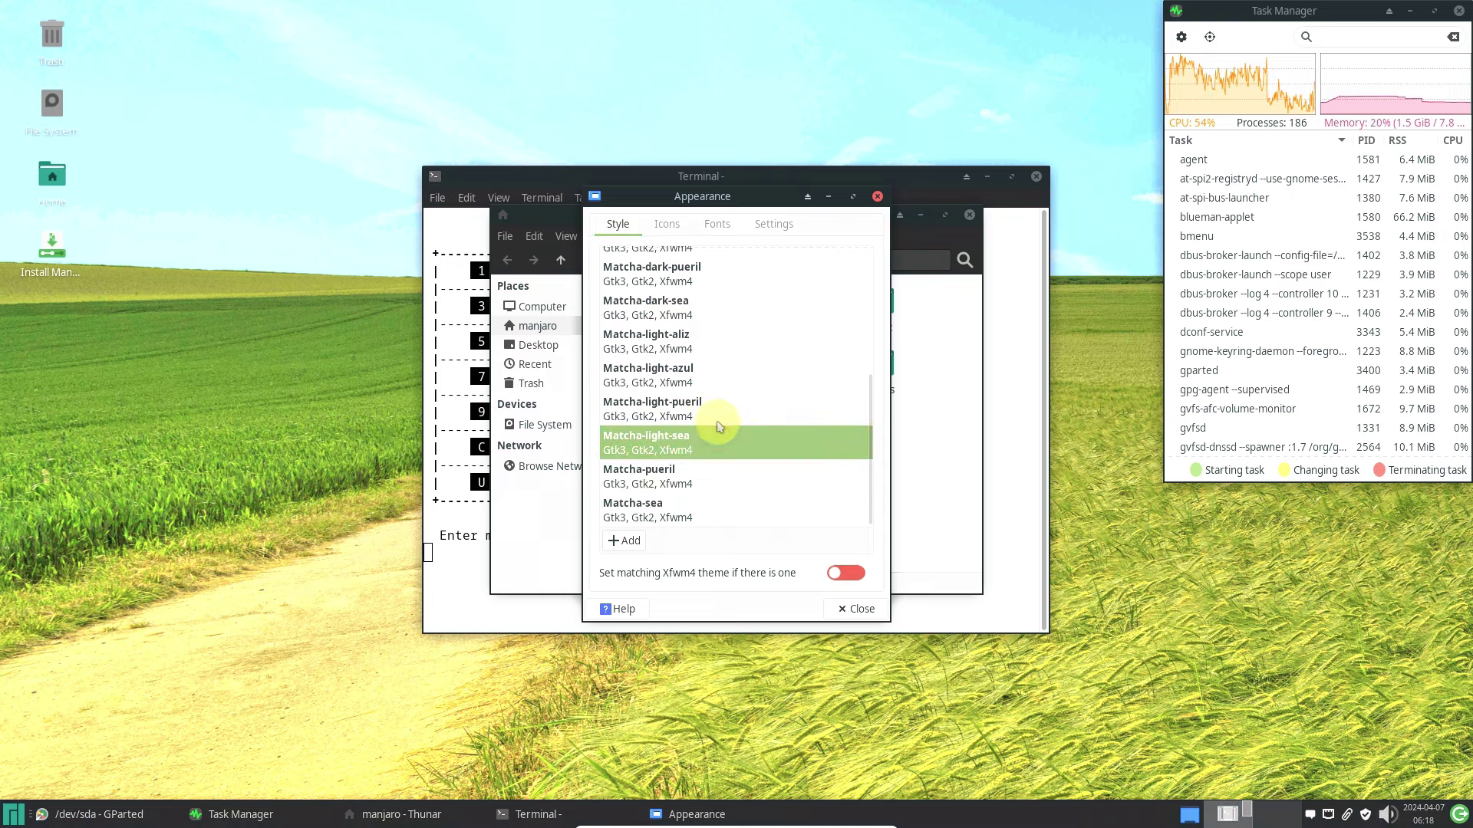
- Maximize the Appearance window and try the Matcha-light-pueril, Matcha-light-azul and Matcha-light-aliz styles
{"action": "left_click", "coordinate": [852, 197]}
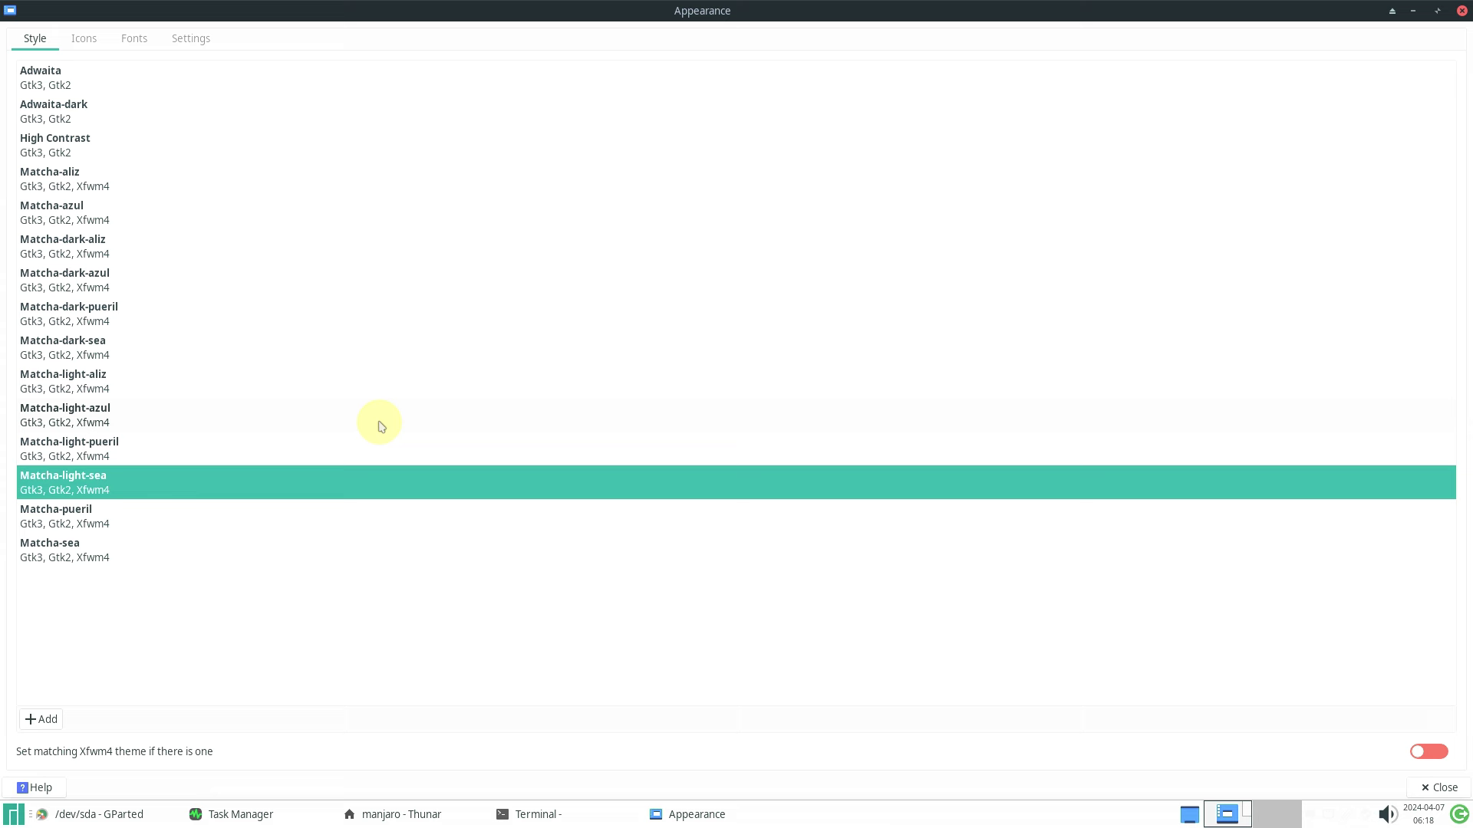
{"action": "left_click", "coordinate": [42, 451]}
{"action": "left_click", "coordinate": [66, 415]}
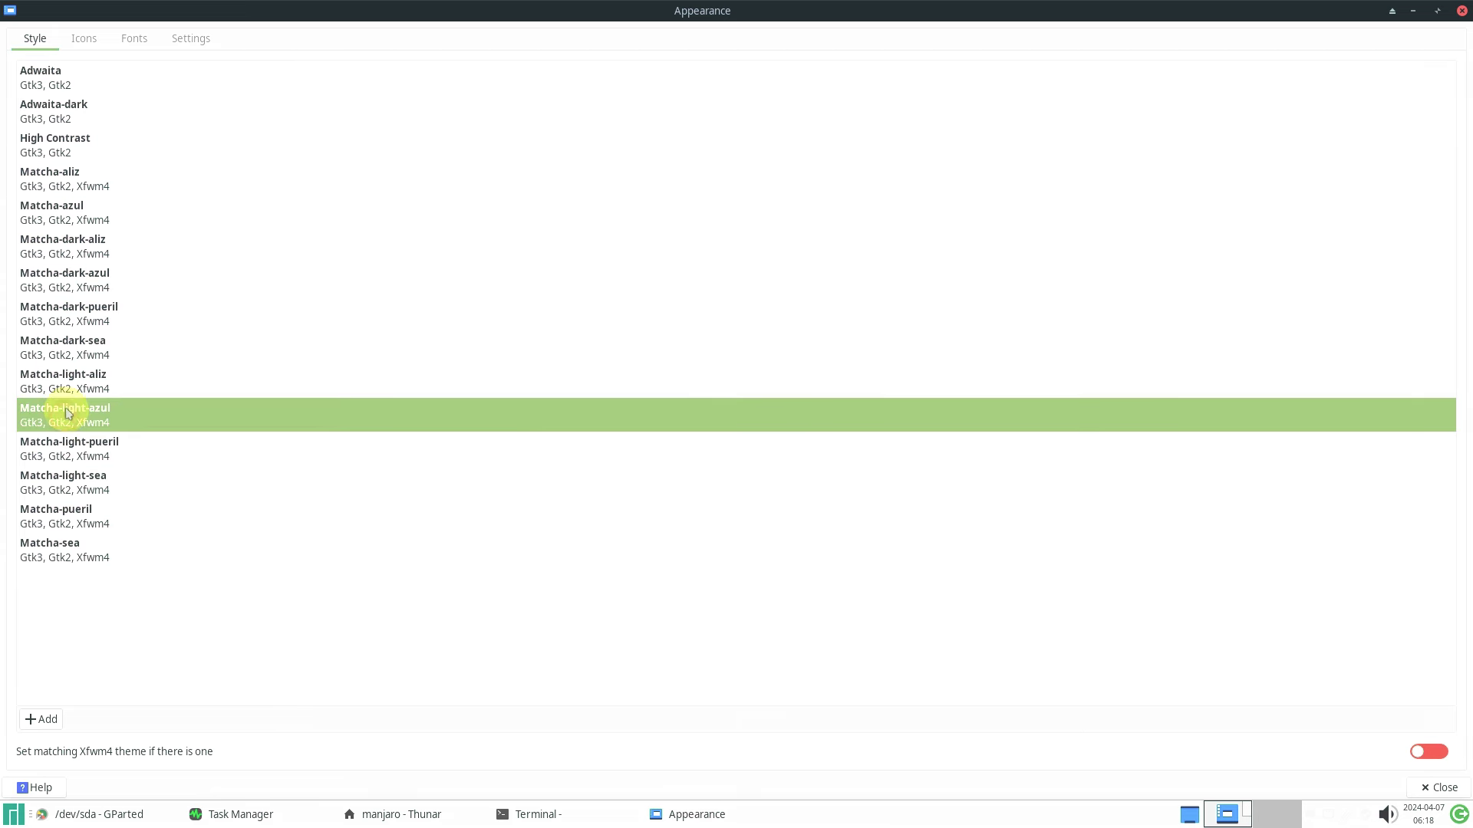
{"action": "left_click", "coordinate": [75, 395]}
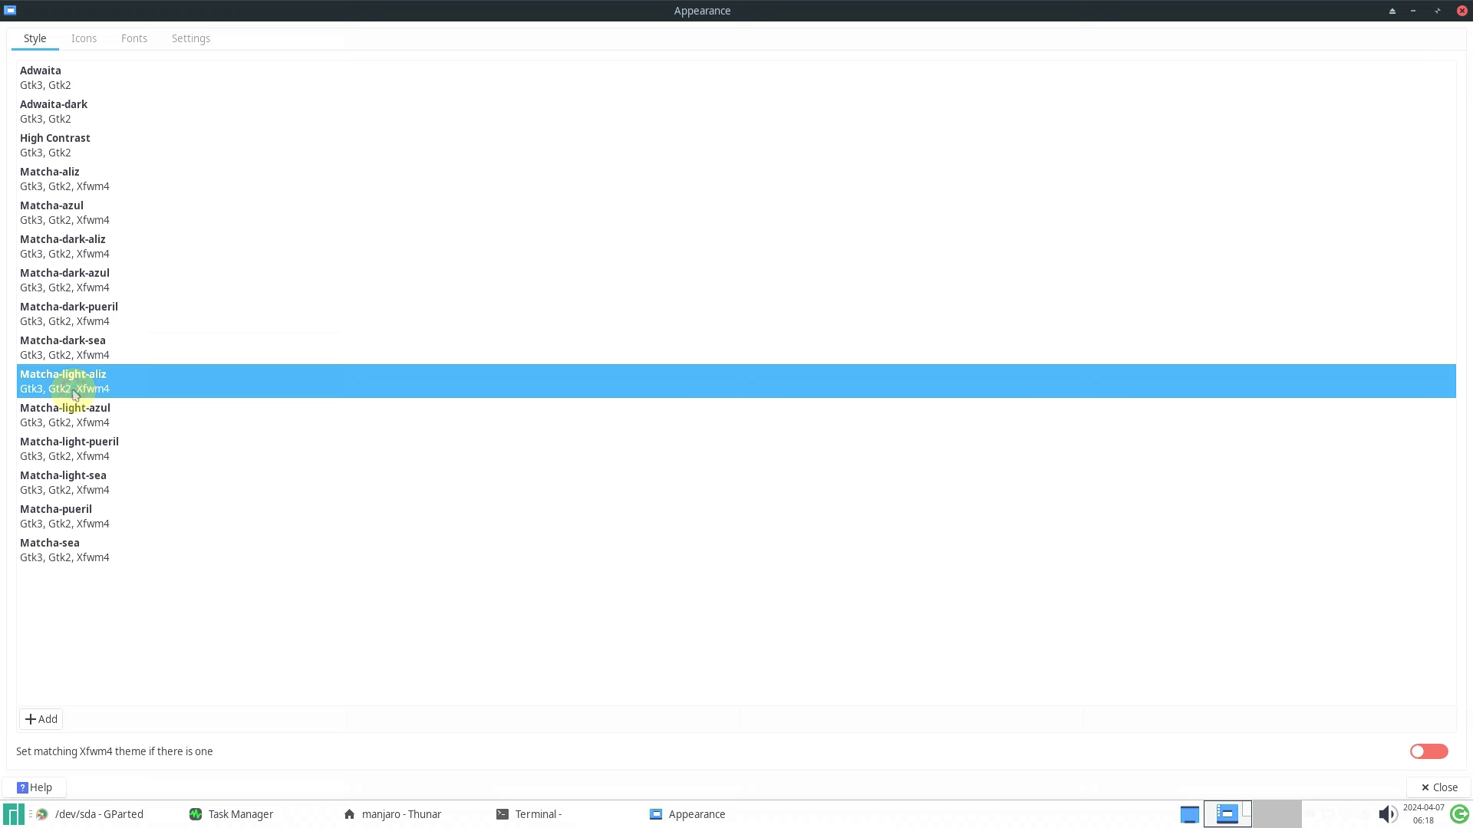
- Try the dark styles Matcha-dark-sea, Matcha-dark-pueril, Matcha-dark-azul and Matcha-dark-aliz one after another
{"action": "left_click", "coordinate": [80, 349]}
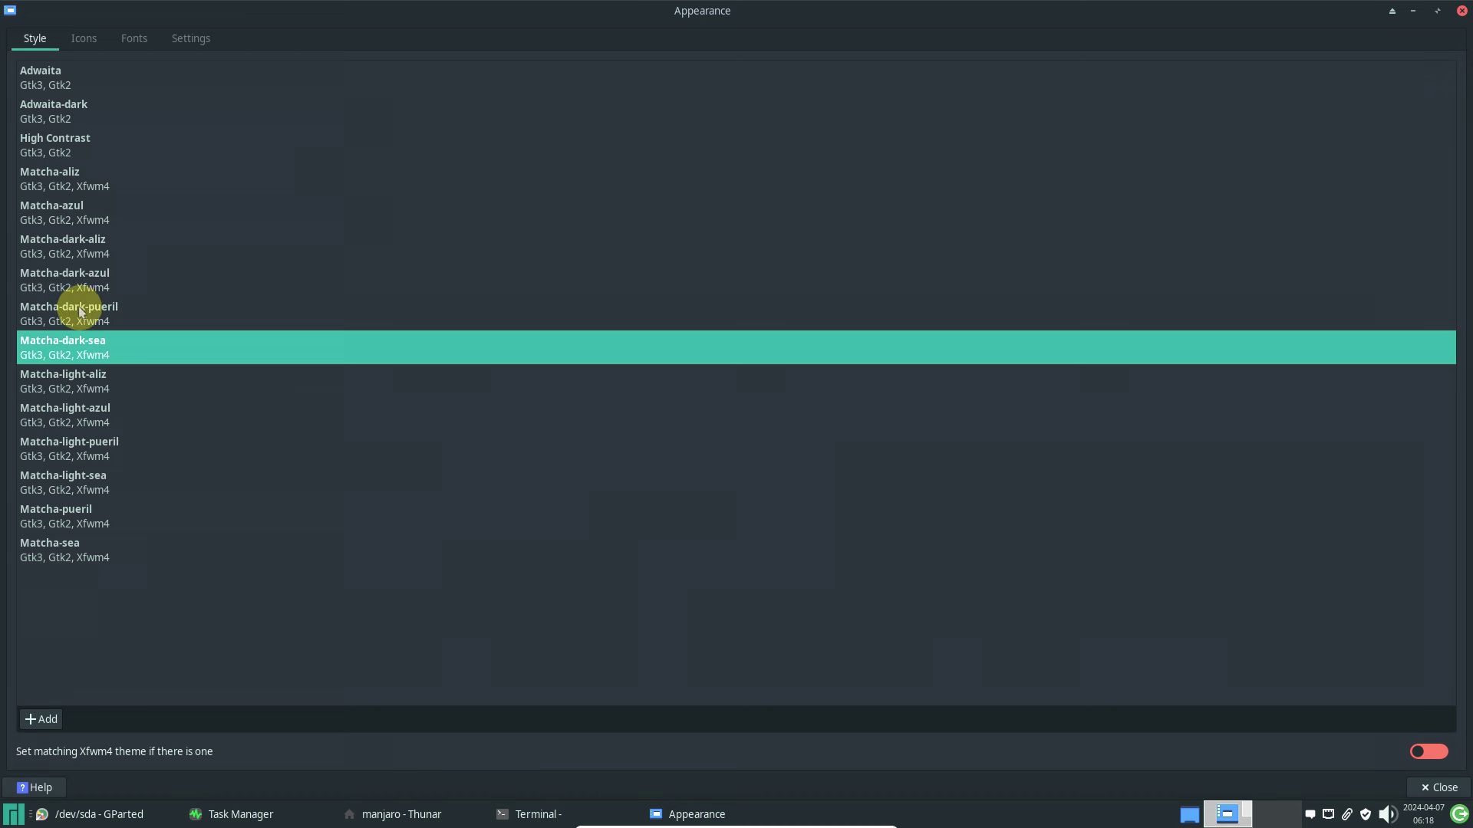
{"action": "left_click", "coordinate": [81, 309]}
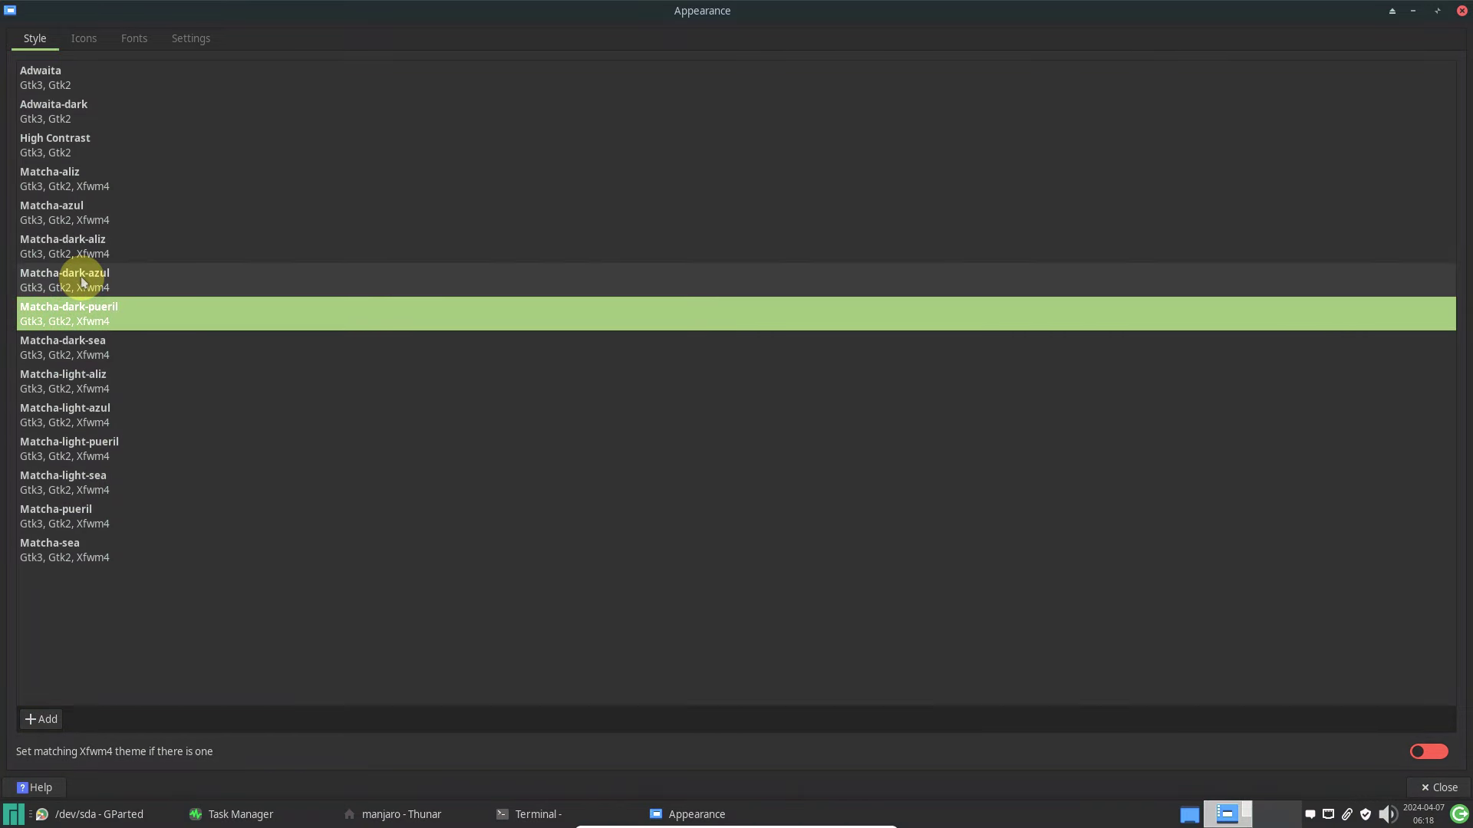
{"action": "left_click", "coordinate": [83, 282]}
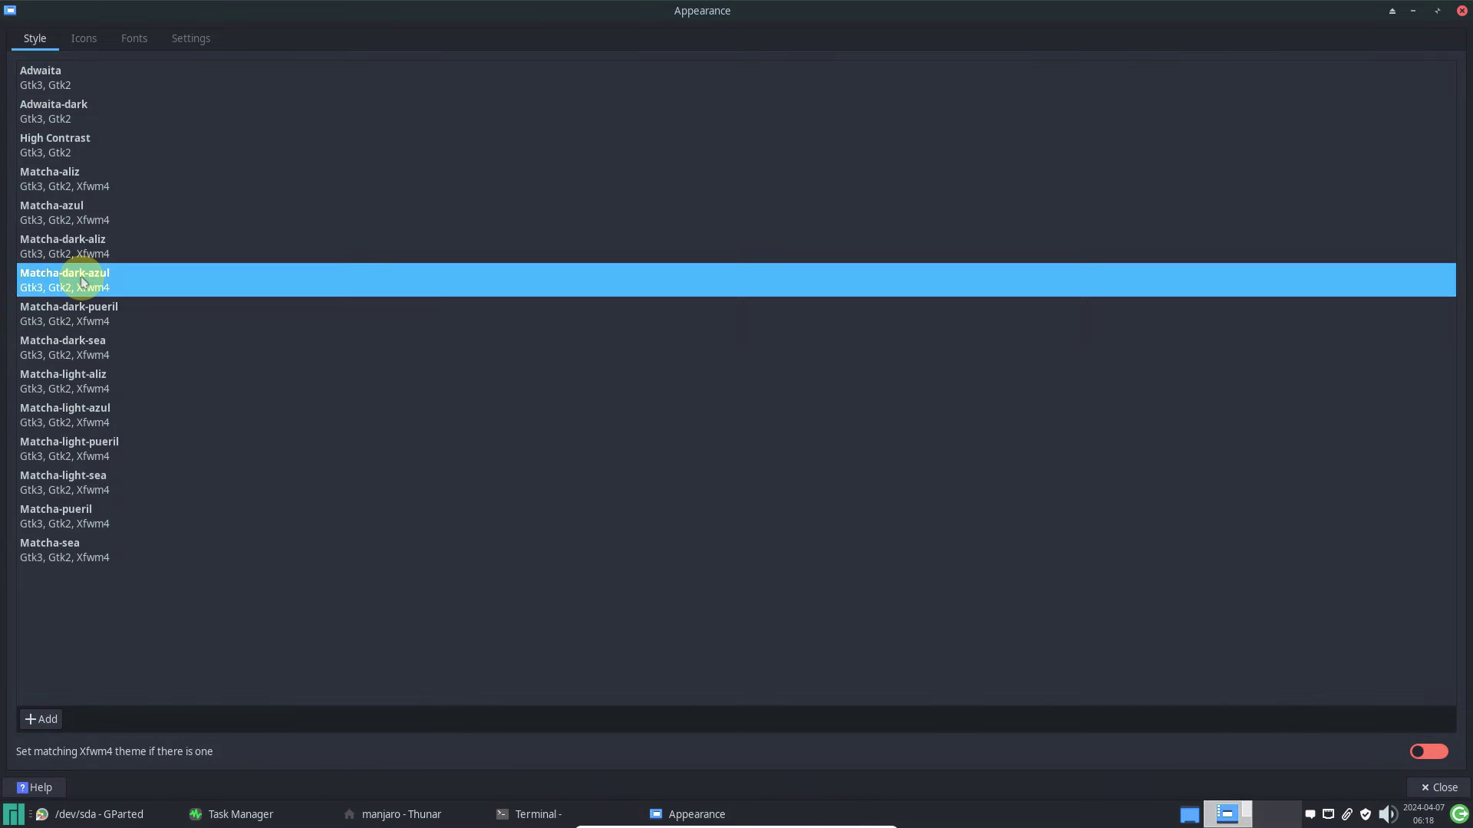
{"action": "left_click", "coordinate": [83, 247]}
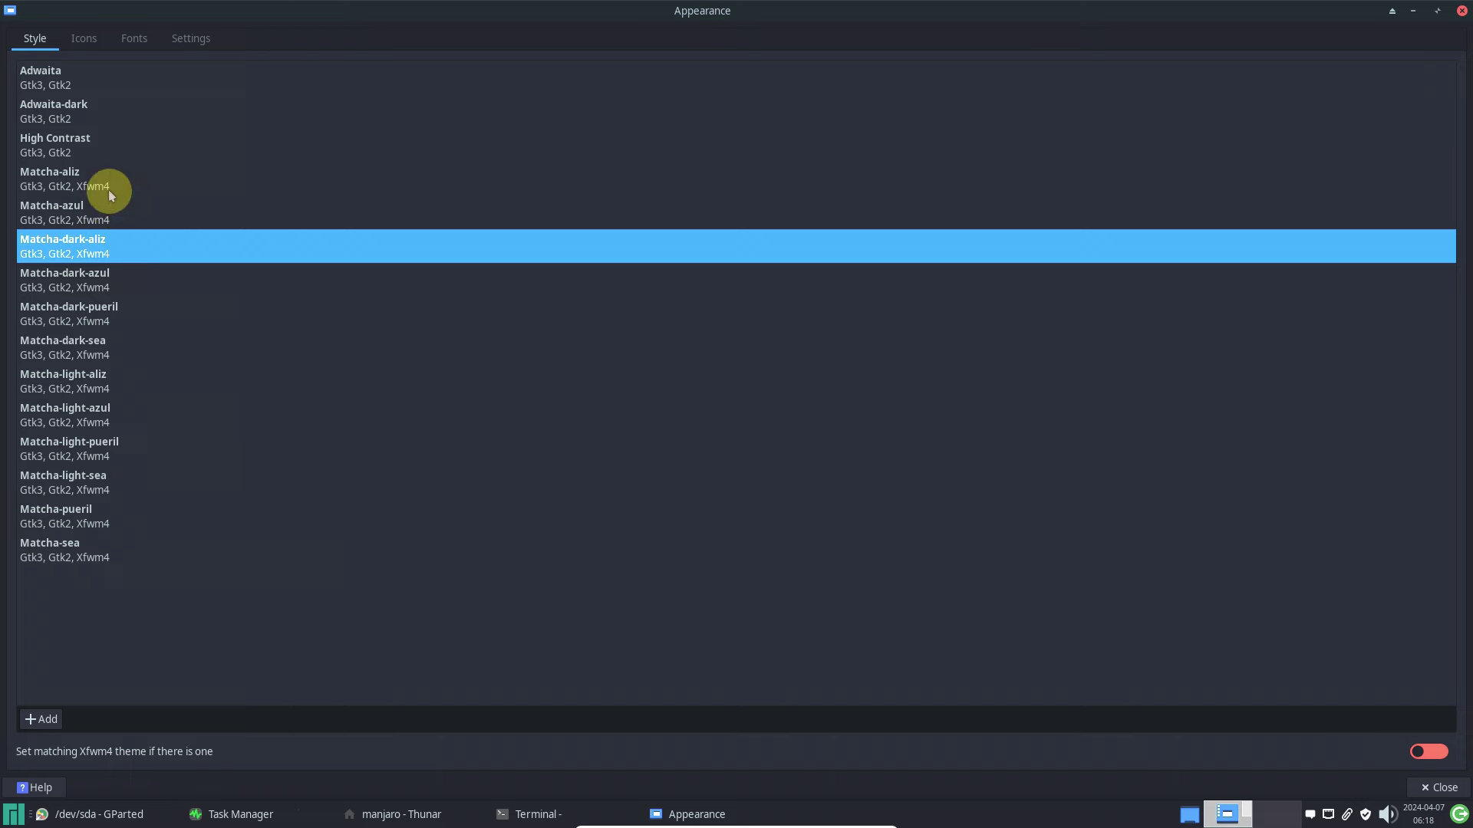
- Try the Matcha-azul, Matcha-aliz, High Contrast, Adwaita-dark and Adwaita styles, and finally apply Matcha-azul
{"action": "left_click", "coordinate": [112, 214]}
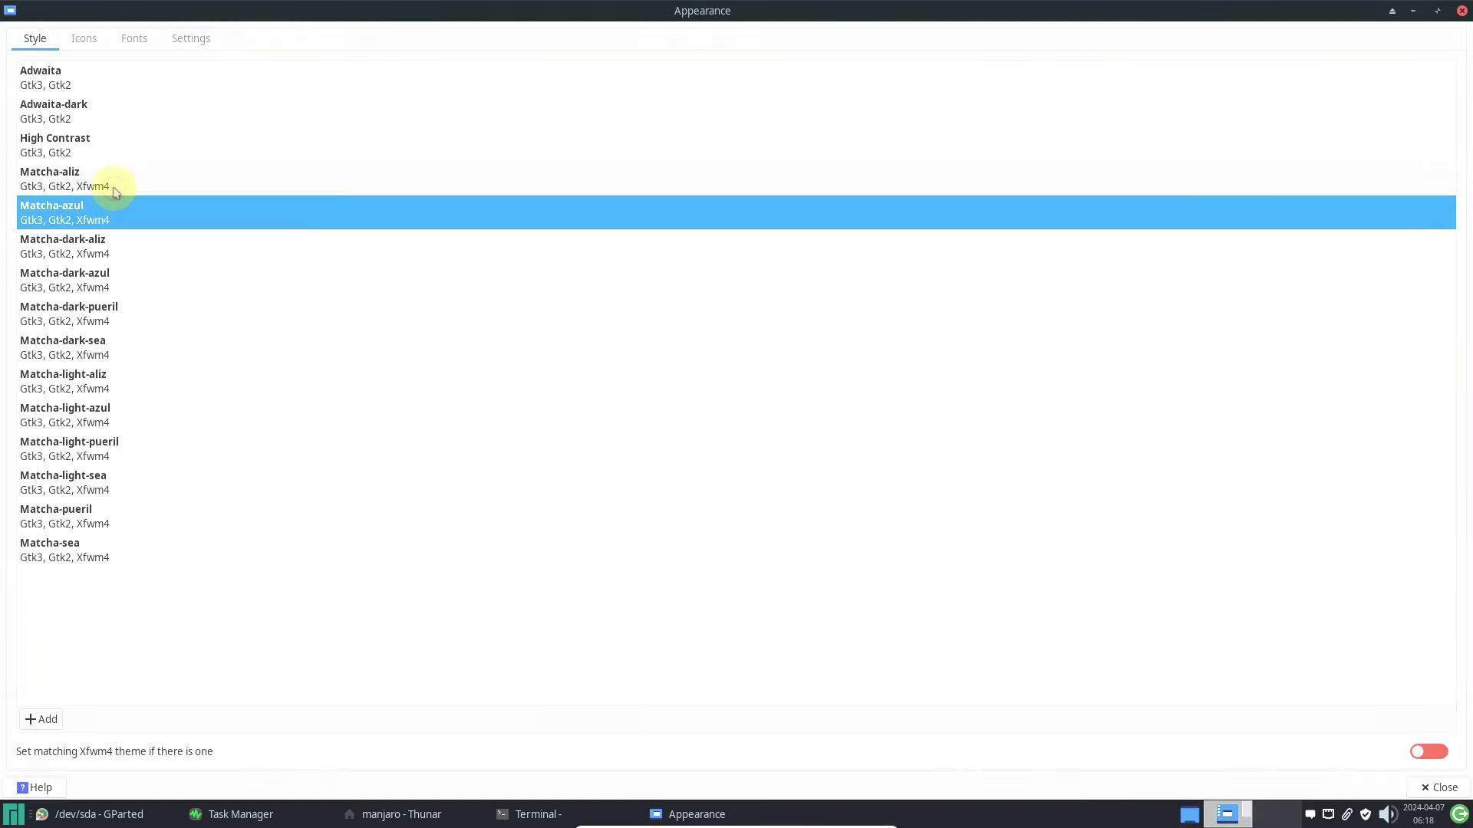
{"action": "left_click", "coordinate": [115, 172]}
{"action": "left_click", "coordinate": [115, 145]}
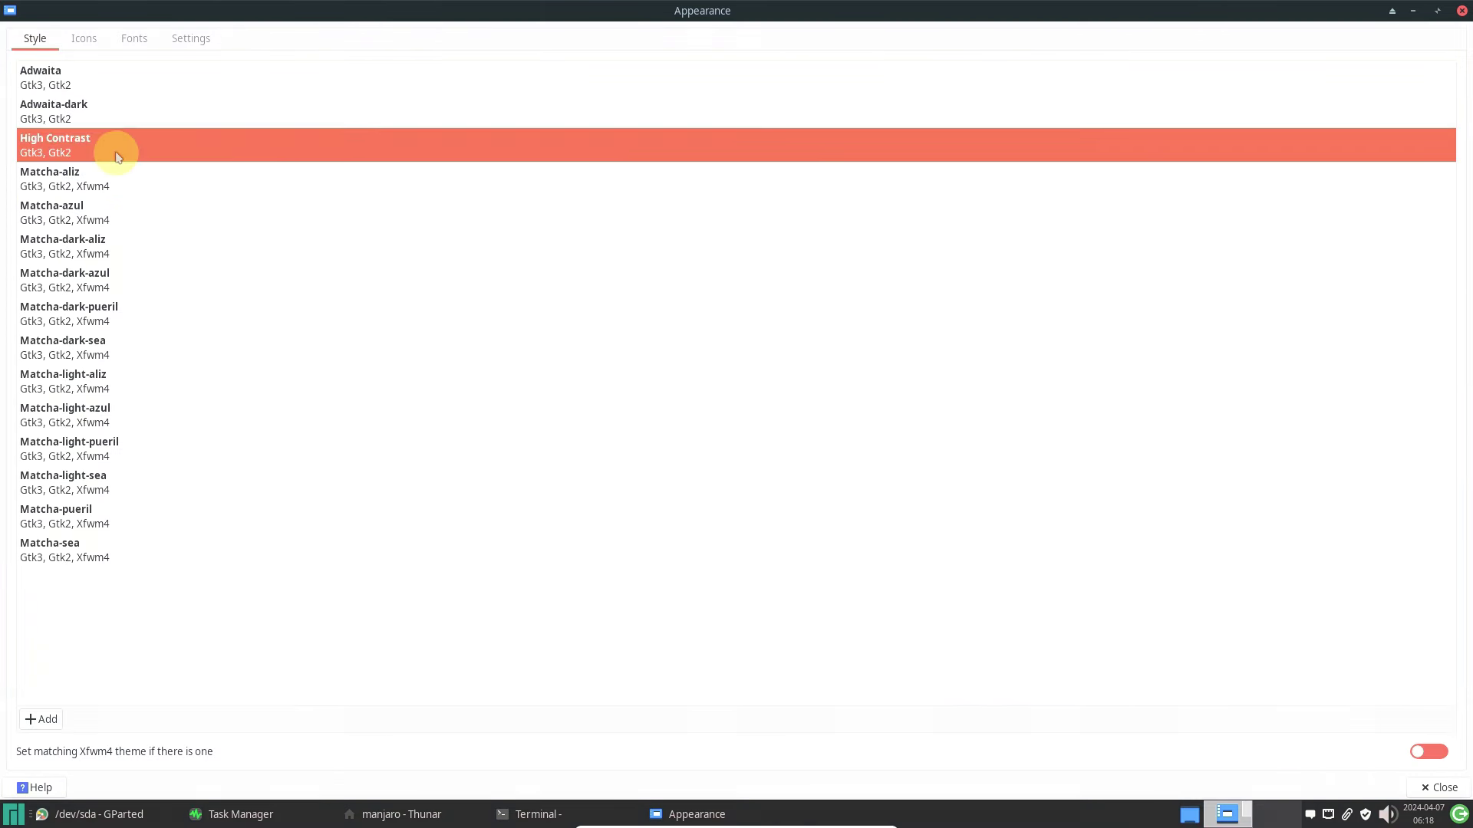
{"action": "left_click", "coordinate": [103, 112]}
{"action": "left_click", "coordinate": [100, 86]}
{"action": "left_click", "coordinate": [99, 216]}
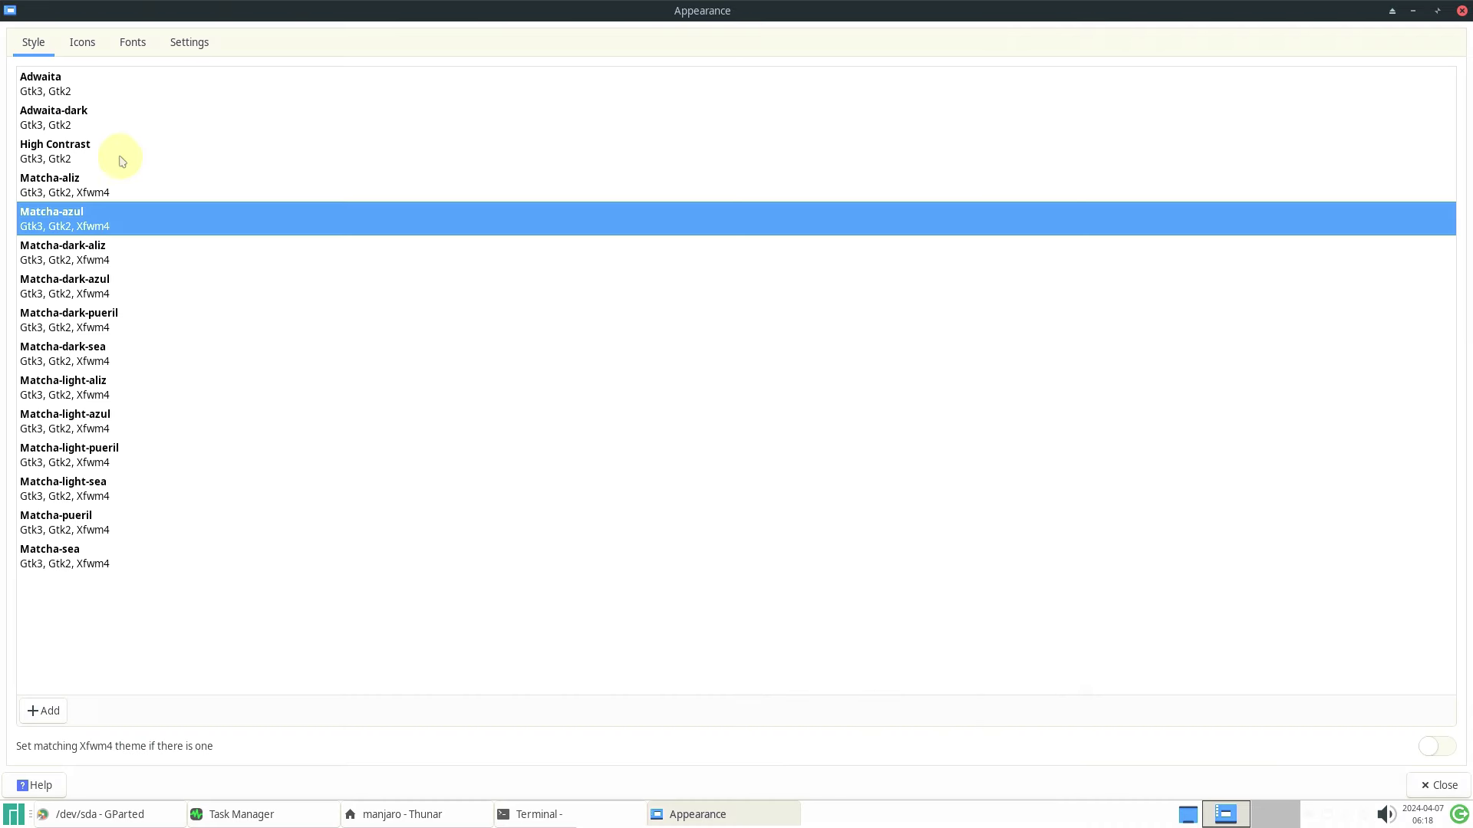
- Review the icon themes, font options and general settings in Appearance, and close the window
{"action": "left_click", "coordinate": [99, 46]}
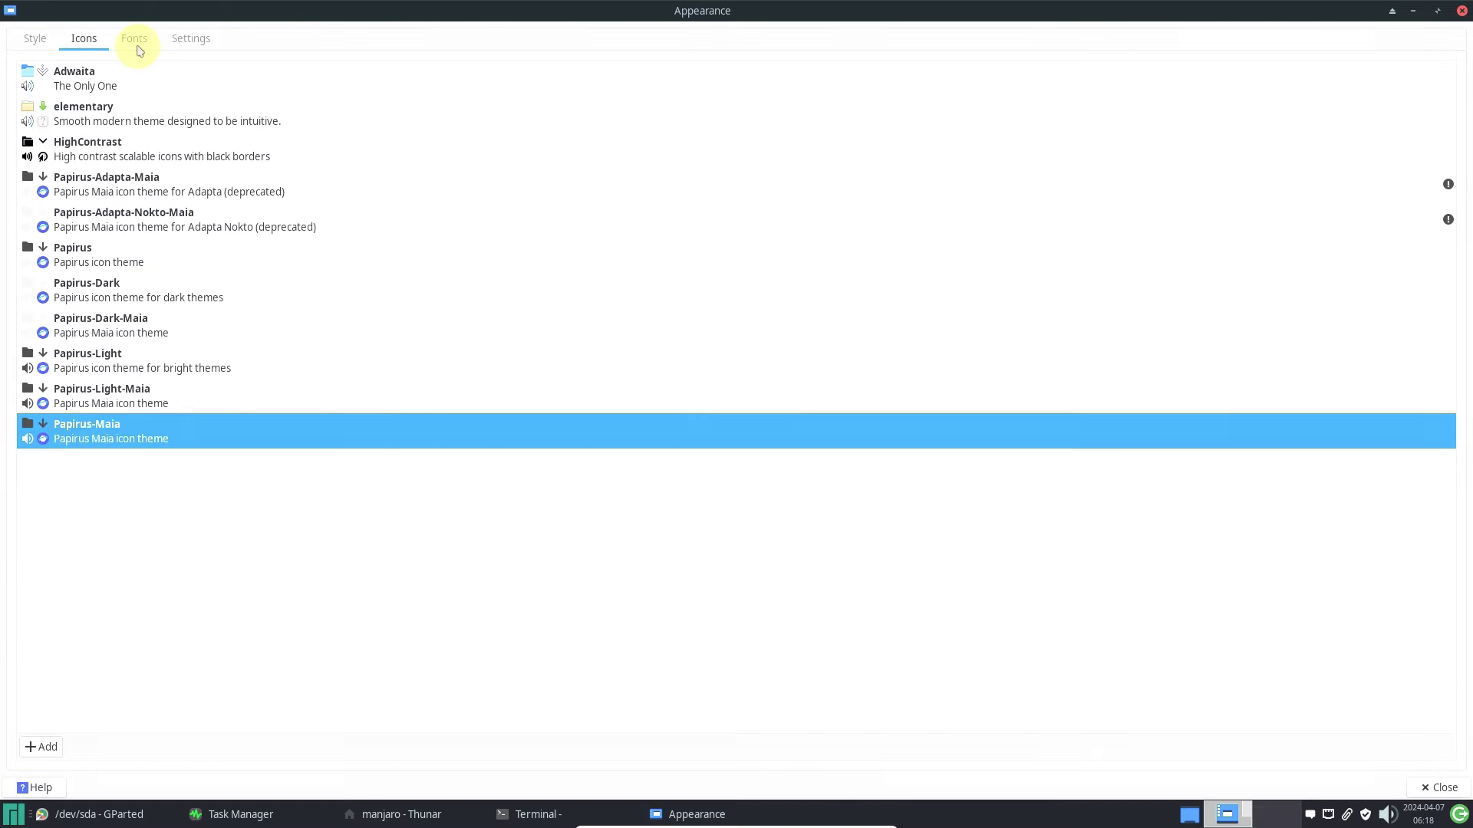
{"action": "left_click", "coordinate": [142, 54]}
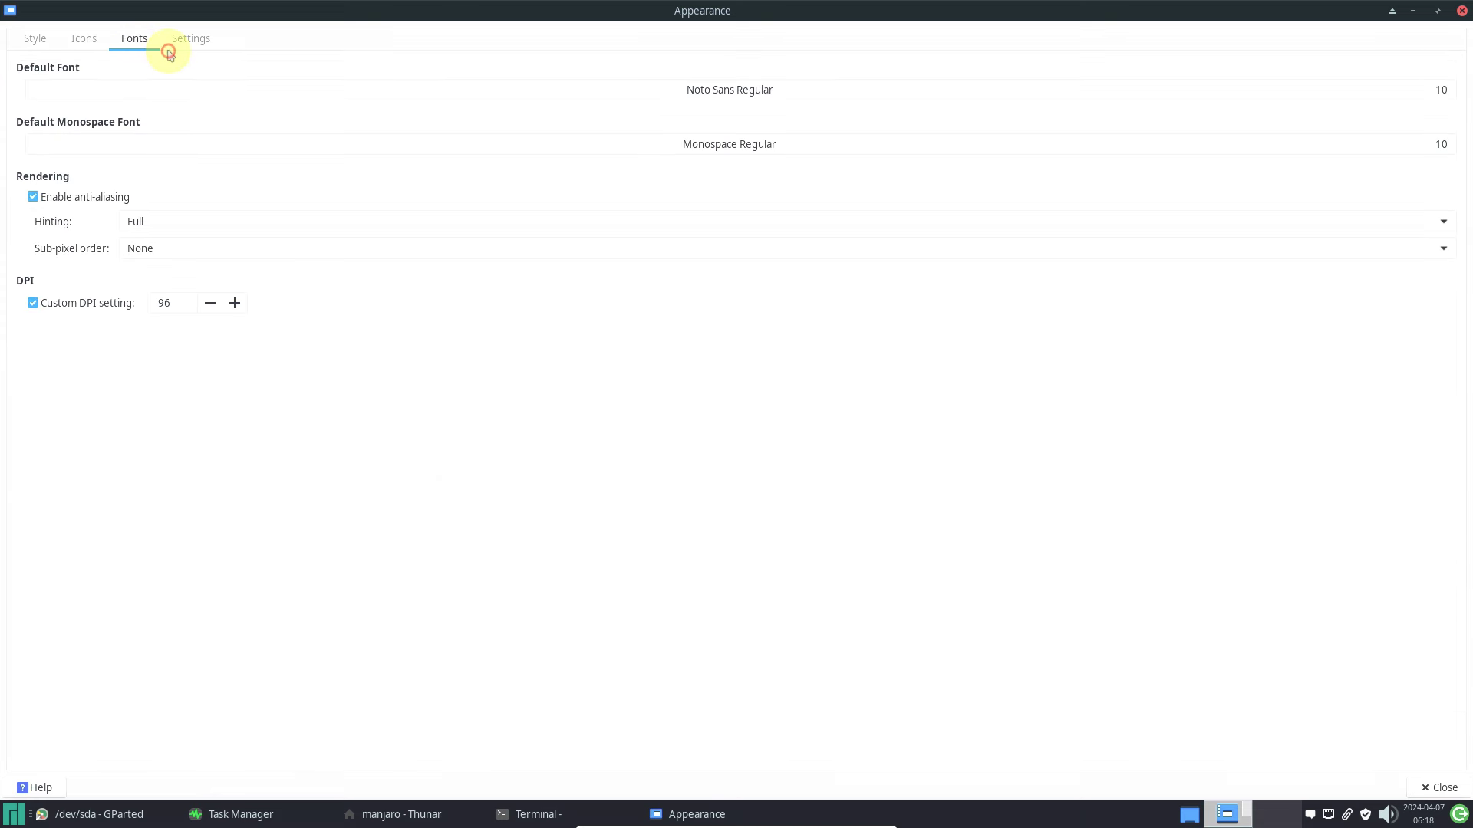
{"action": "left_click", "coordinate": [206, 40]}
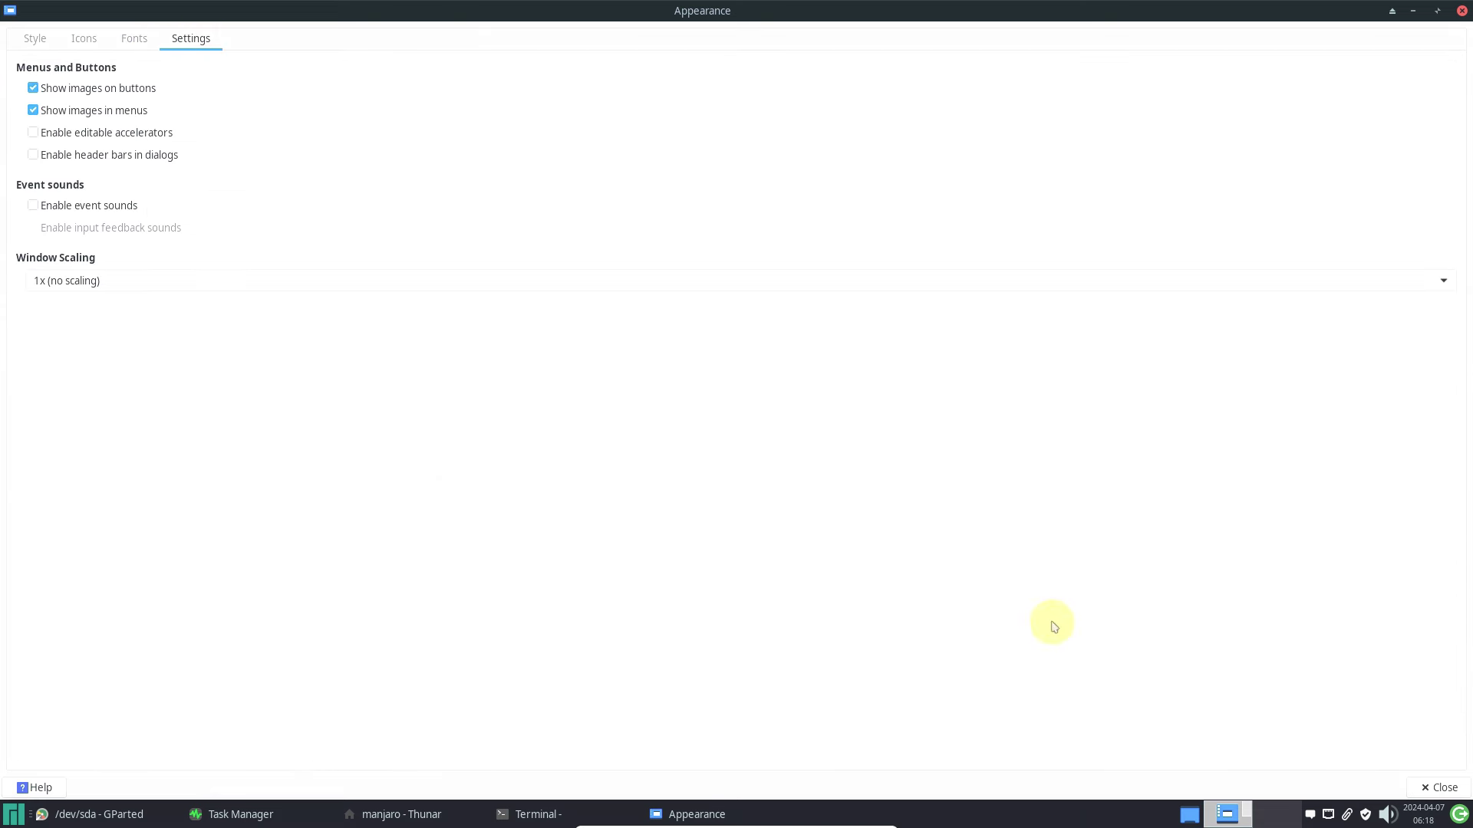
{"action": "left_click", "coordinate": [1425, 787]}
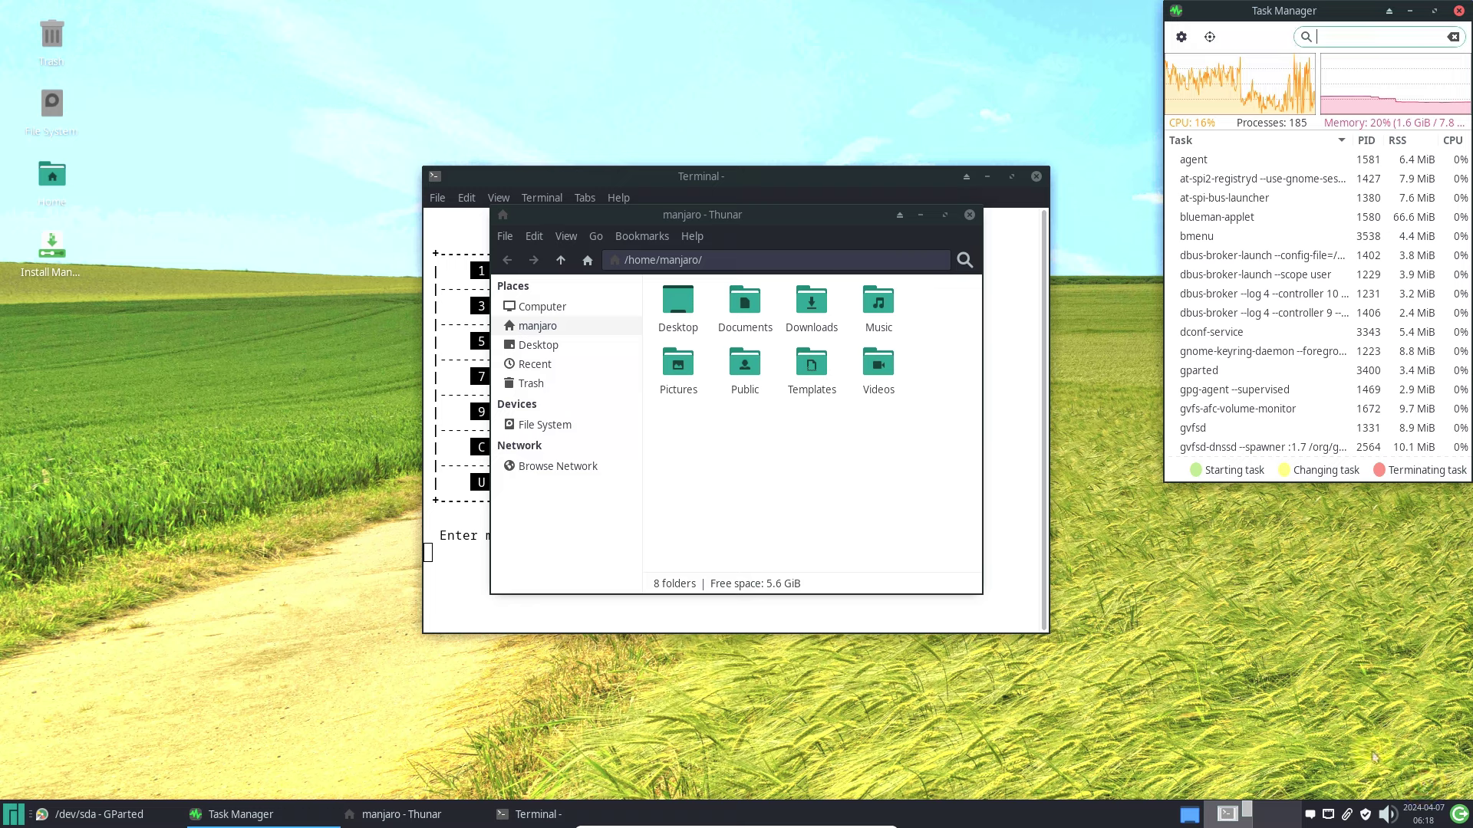
- View the About information of the Thunar file manager and close the manjaro home folder window
{"action": "left_click", "coordinate": [693, 238]}
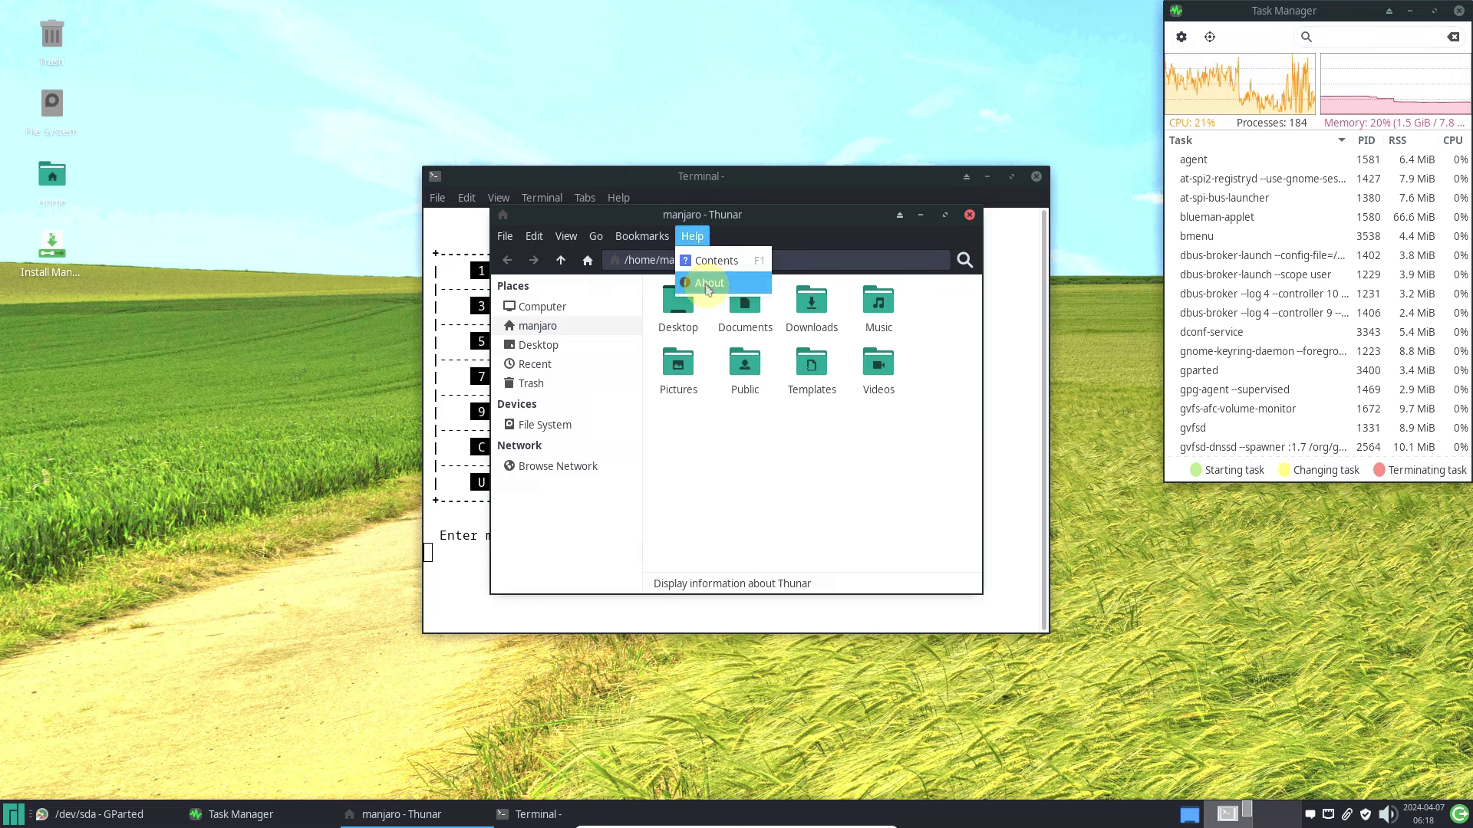
{"action": "left_click", "coordinate": [709, 286]}
{"action": "left_click", "coordinate": [887, 265]}
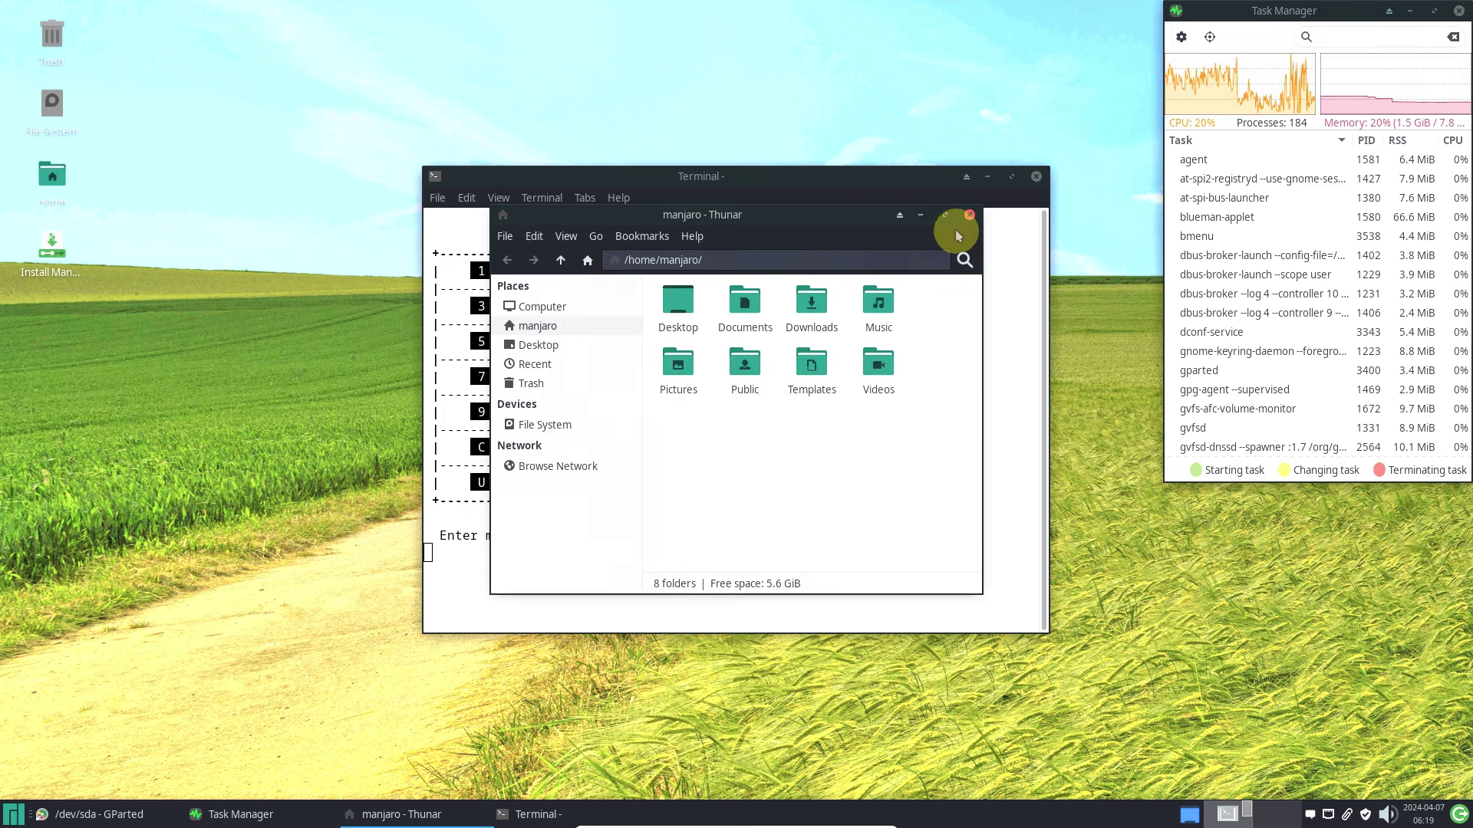
{"action": "left_click", "coordinate": [969, 218]}
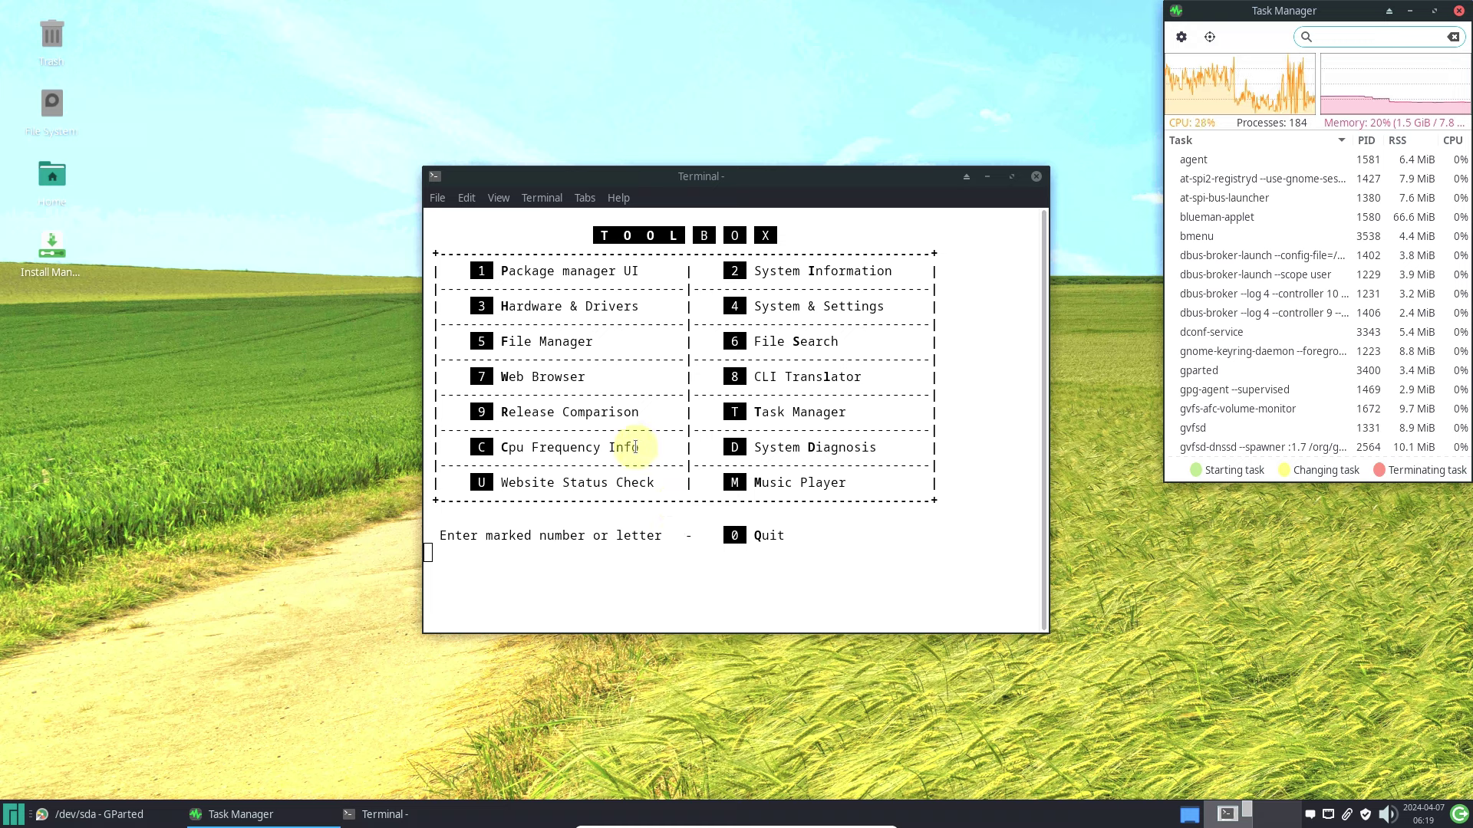
- Open Release Comparison in the terminal toolbox and choose the Compare only option
{"action": "left_click", "coordinate": [565, 554]}
{"action": "key", "text": "9"}
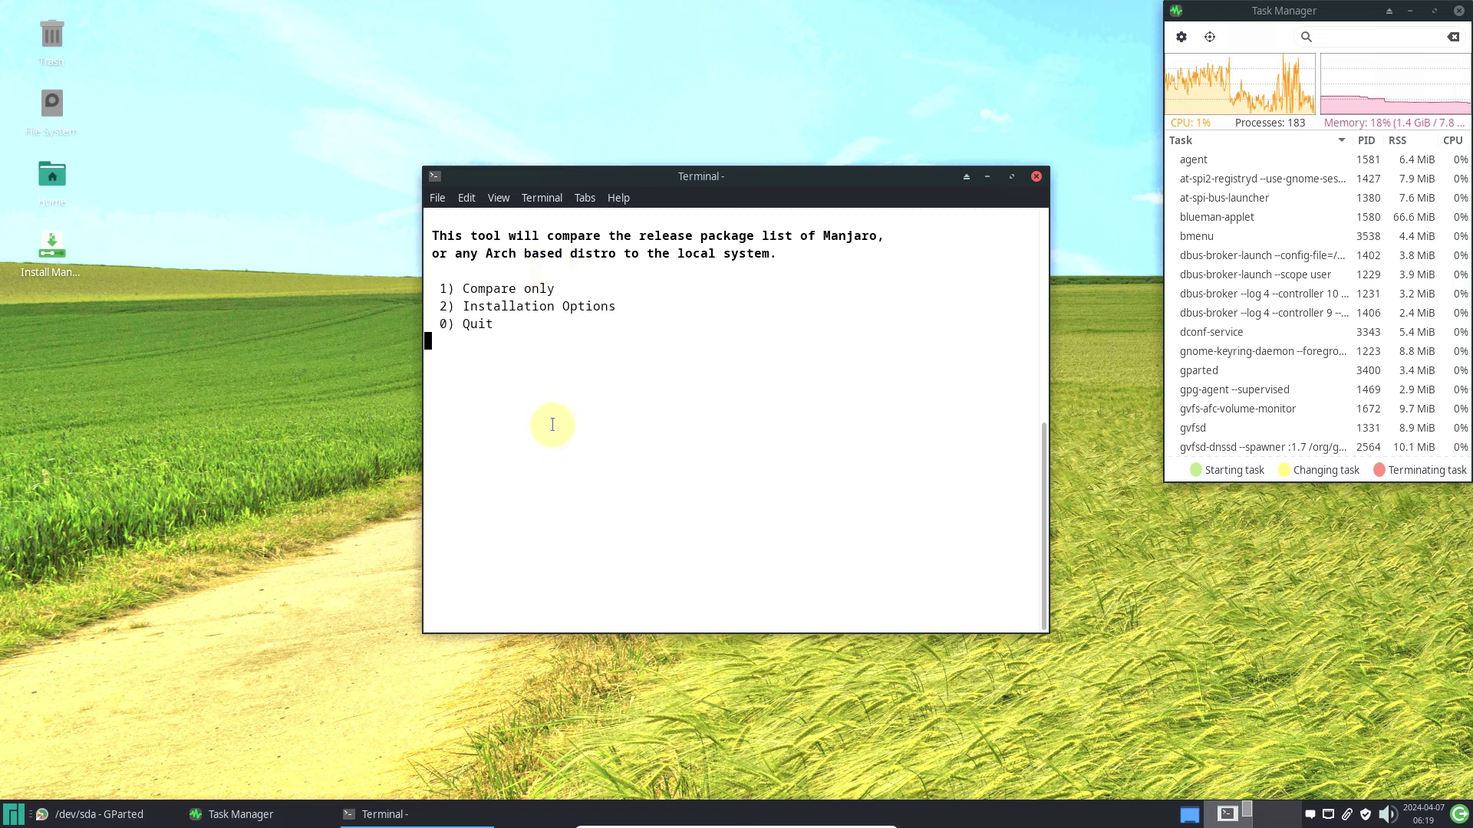
{"action": "key", "text": "1"}
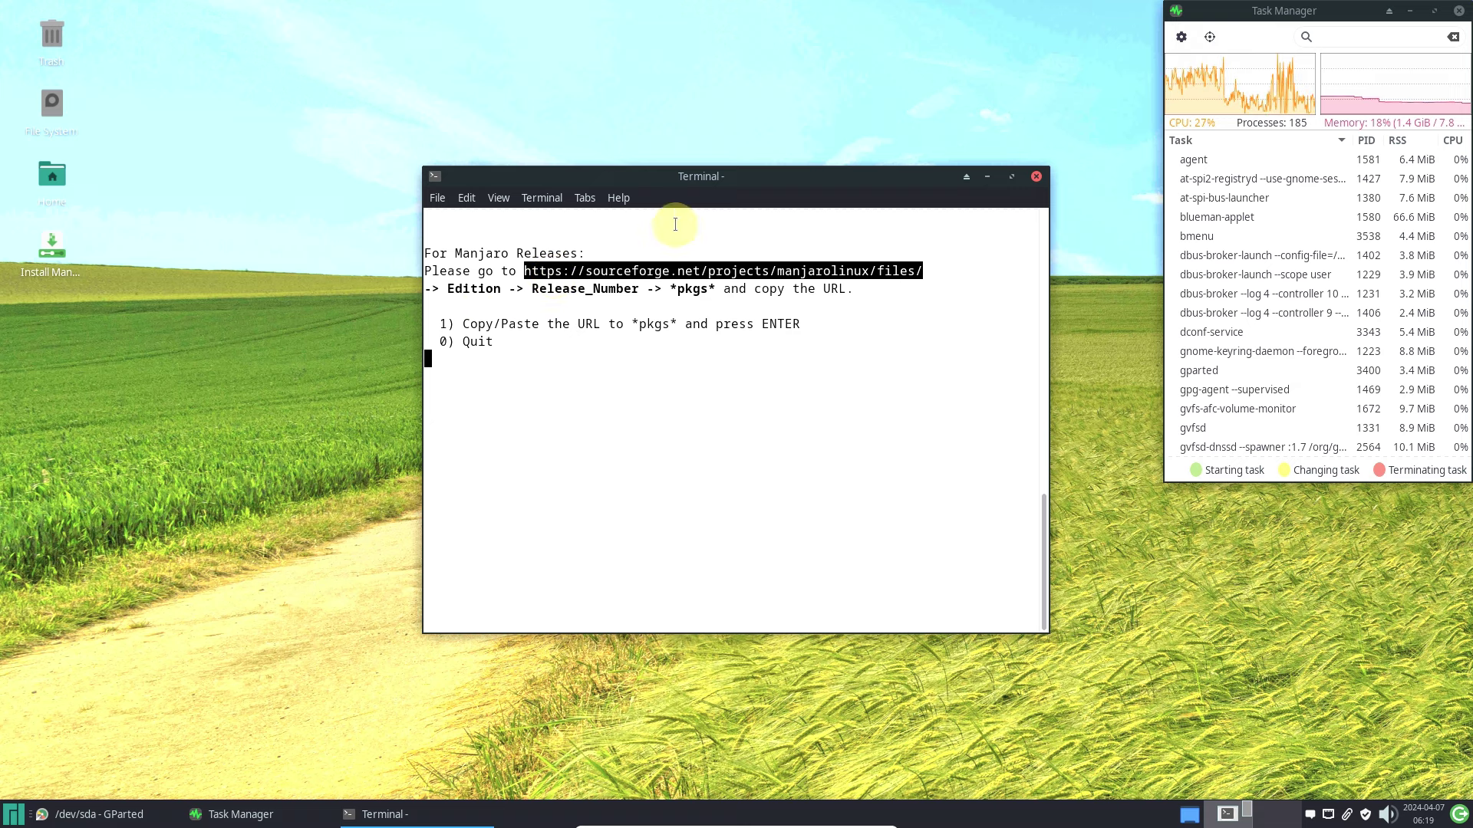
- View the About information of the terminal emulator and close the terminal window
{"action": "left_click", "coordinate": [618, 198]}
{"action": "left_click", "coordinate": [623, 244]}
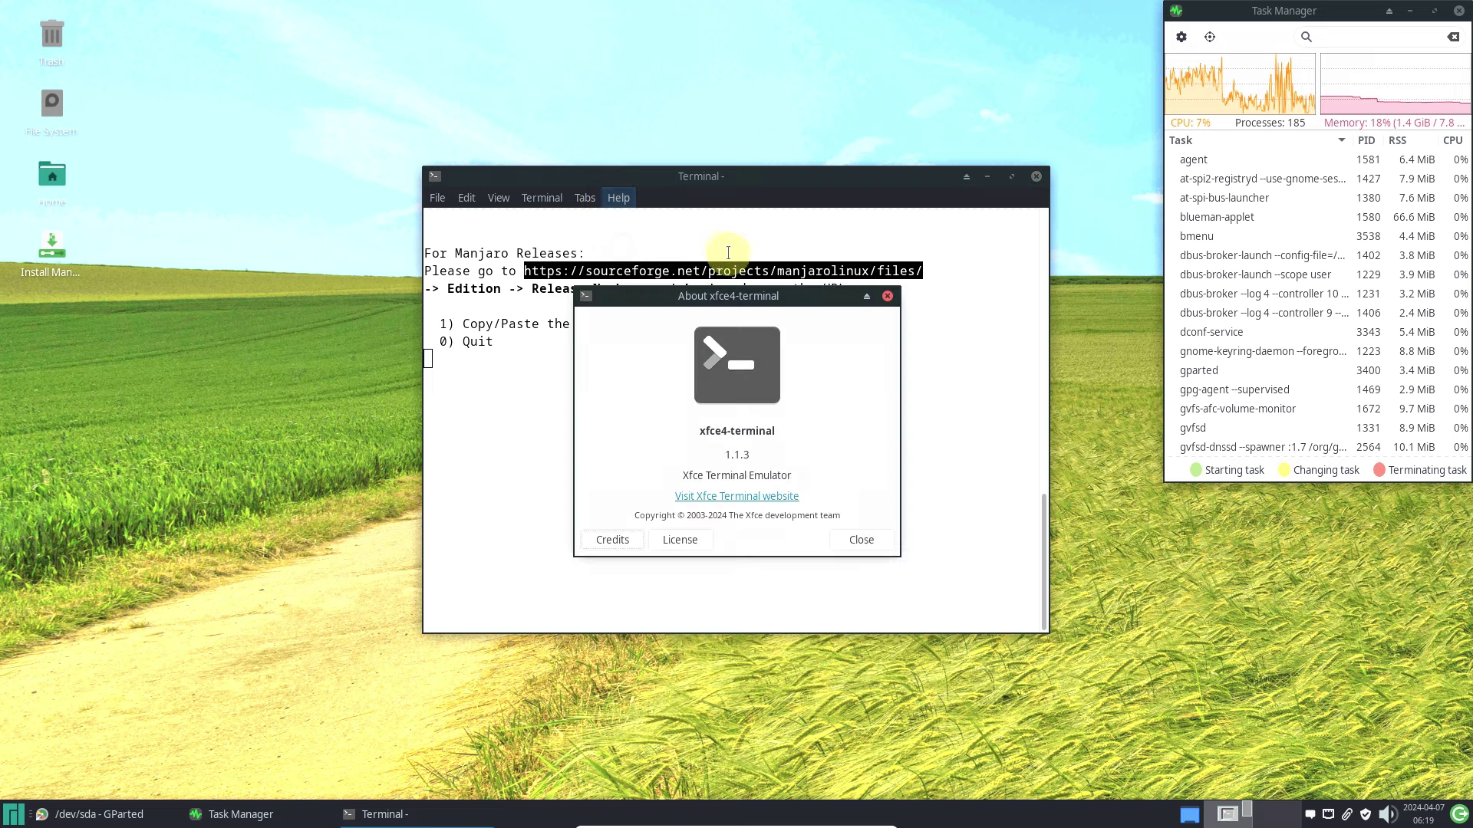
{"action": "left_click", "coordinate": [888, 298]}
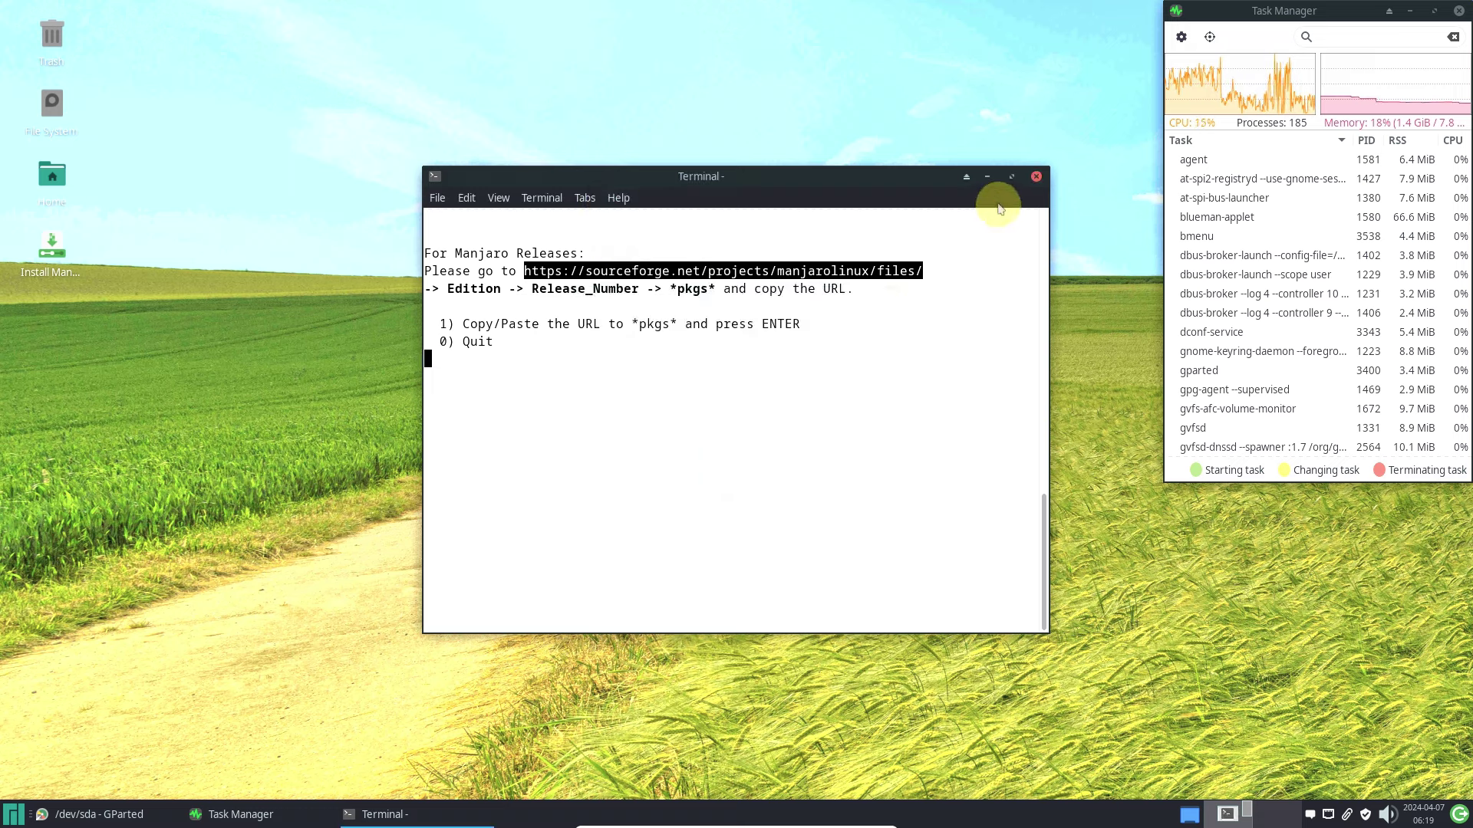
{"action": "left_click", "coordinate": [1037, 179]}
- View the About information of GParted and close the partition editor
{"action": "left_click", "coordinate": [665, 228]}
{"action": "left_click", "coordinate": [683, 279]}
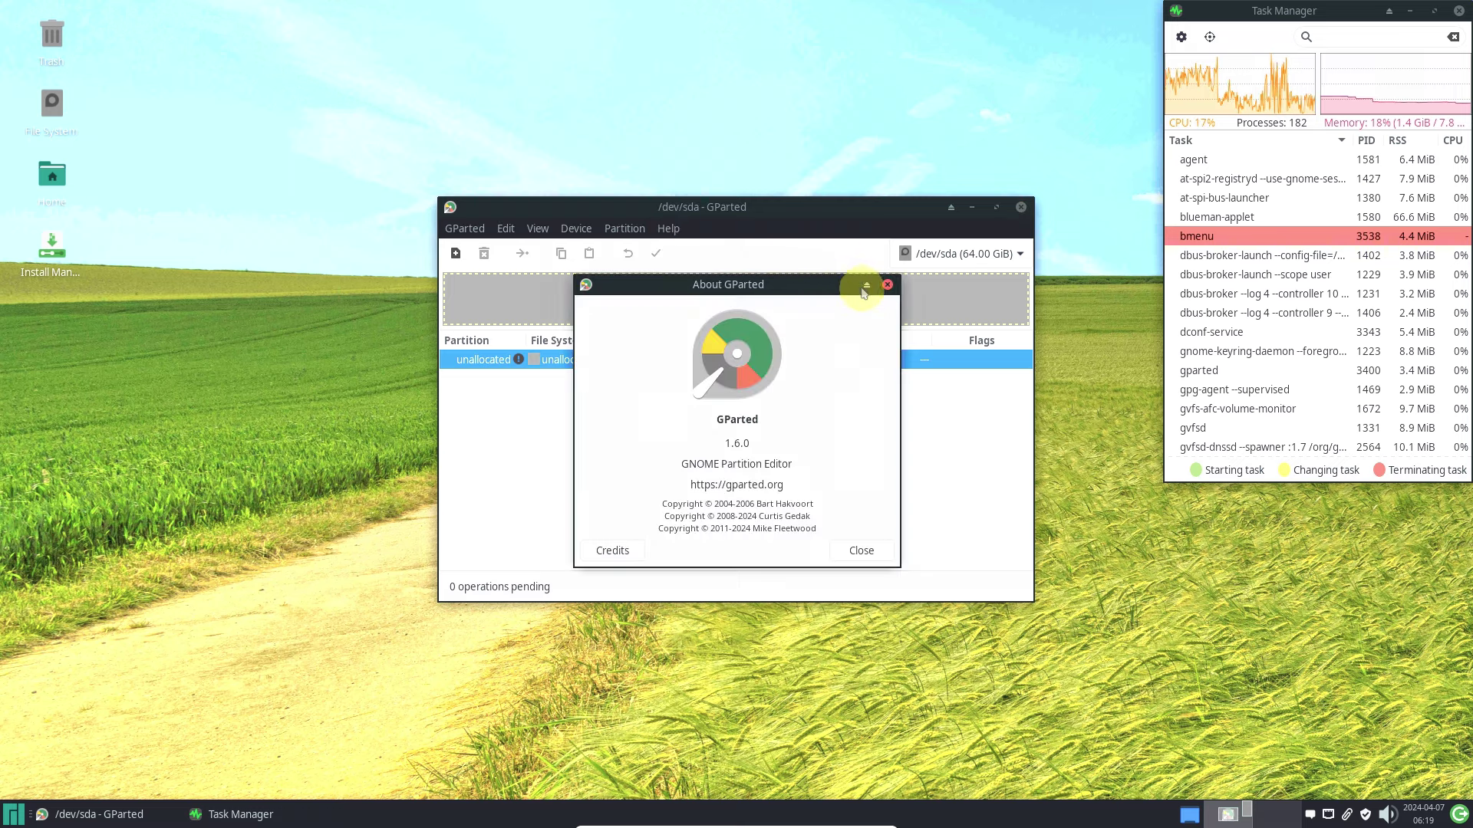
{"action": "left_click", "coordinate": [886, 287]}
{"action": "left_click", "coordinate": [1026, 209]}
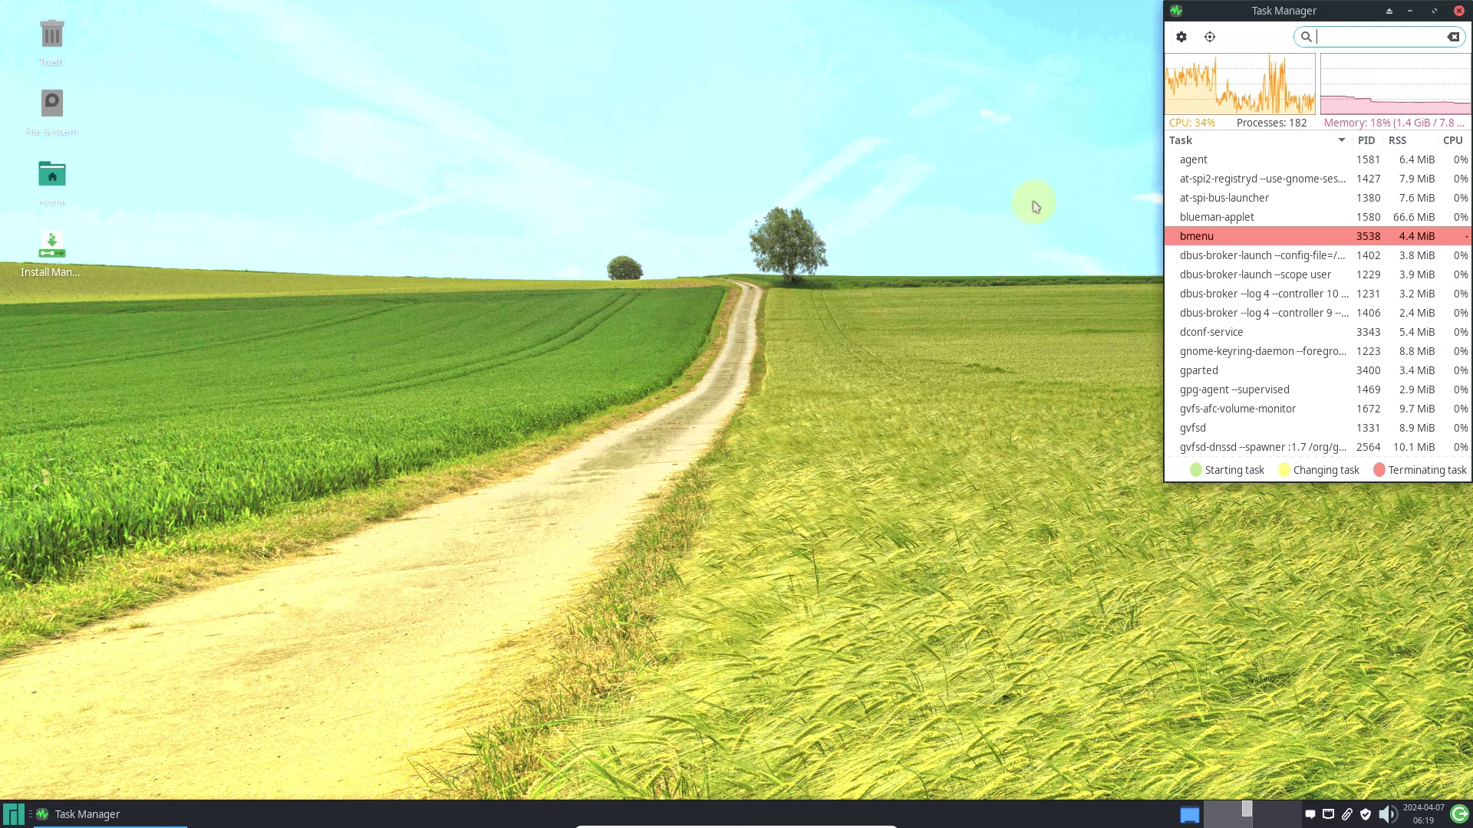
- Maximize Task Manager, look through the full list of running processes and close it
{"action": "left_click", "coordinate": [1434, 11]}
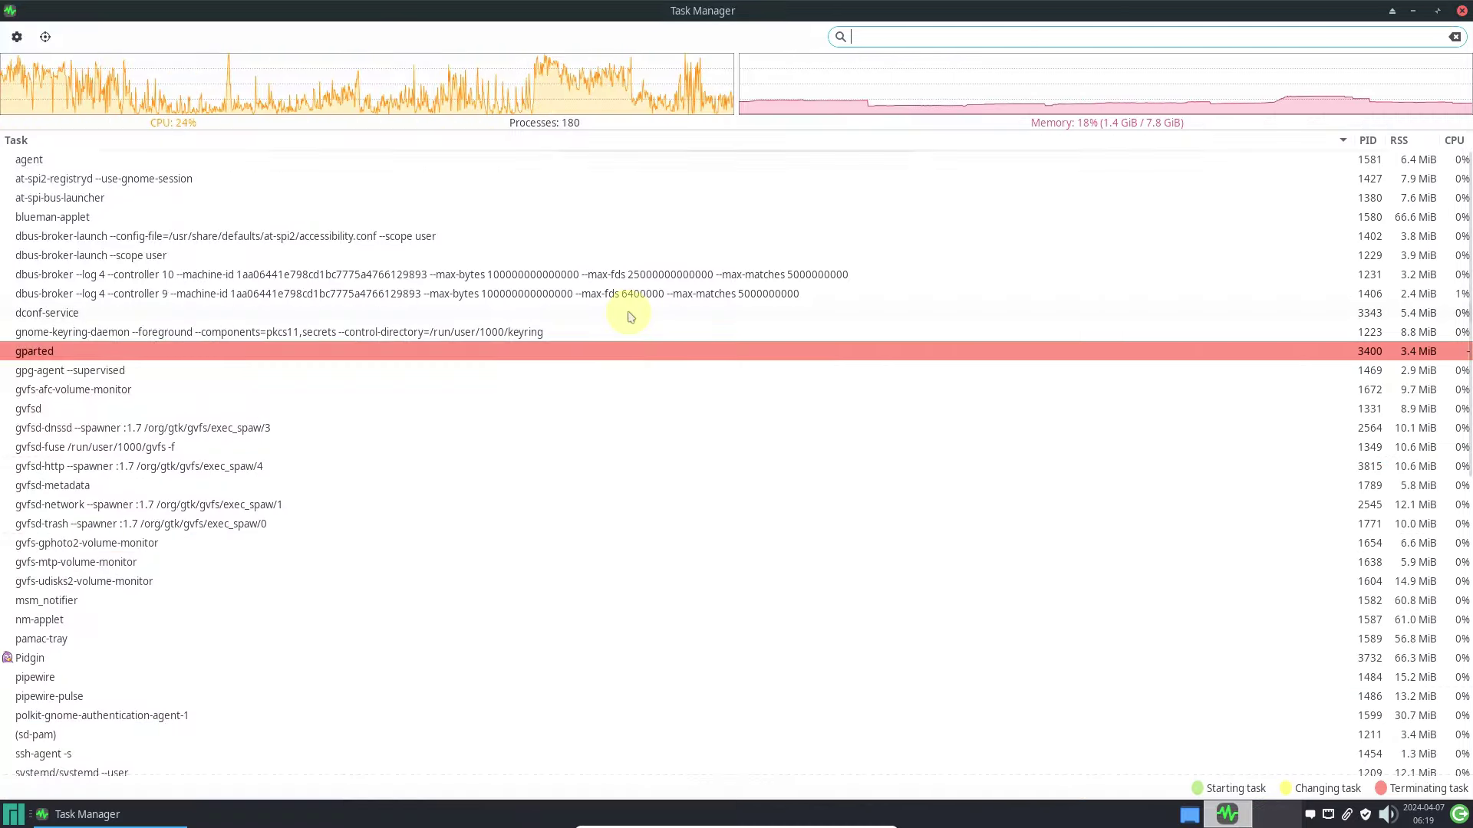
{"action": "scroll", "coordinate": [634, 316], "scroll_direction": "down", "scroll_amount": 8}
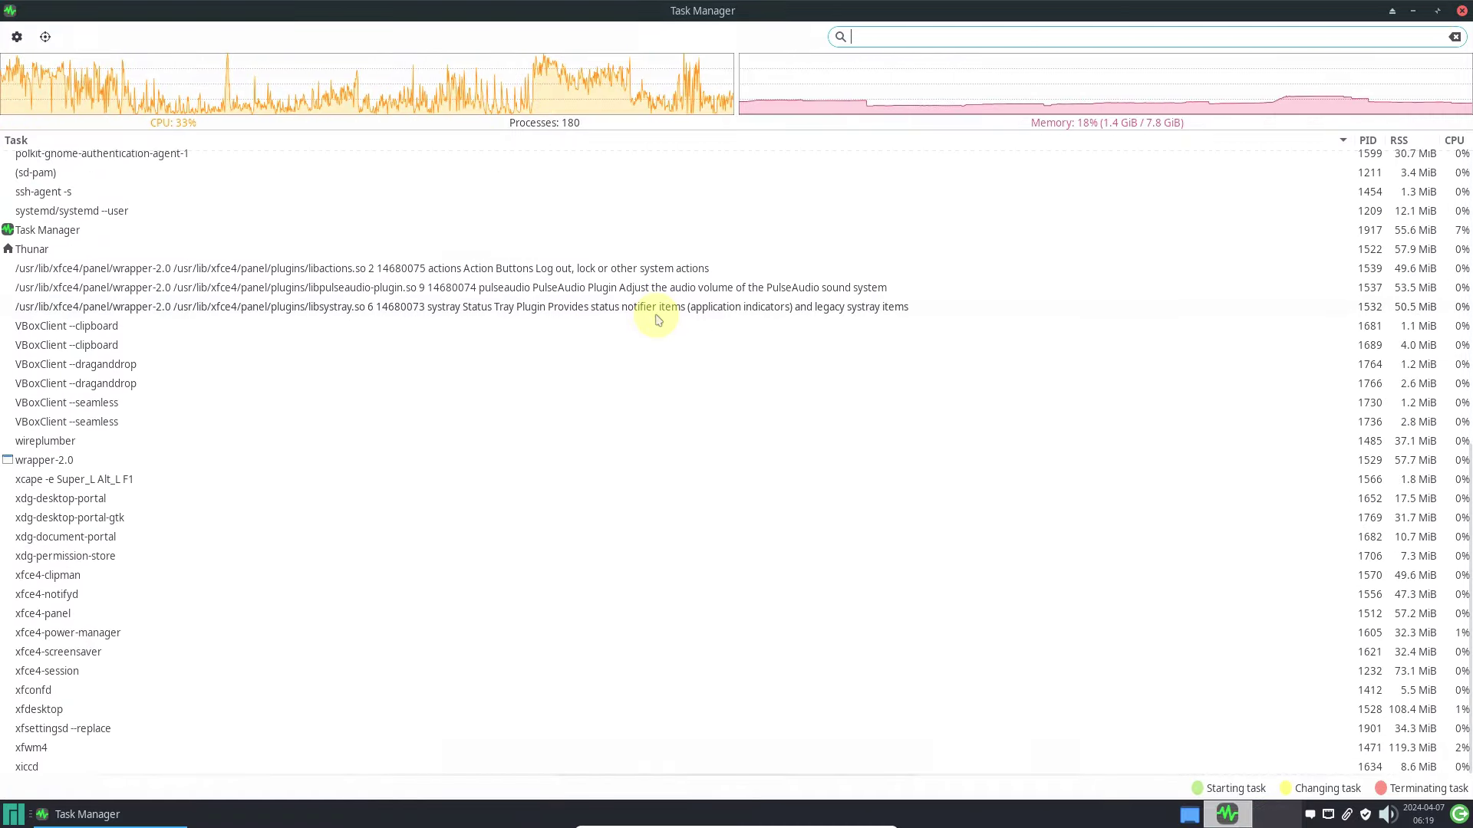
{"action": "scroll", "coordinate": [656, 320], "scroll_direction": "up", "scroll_amount": 8}
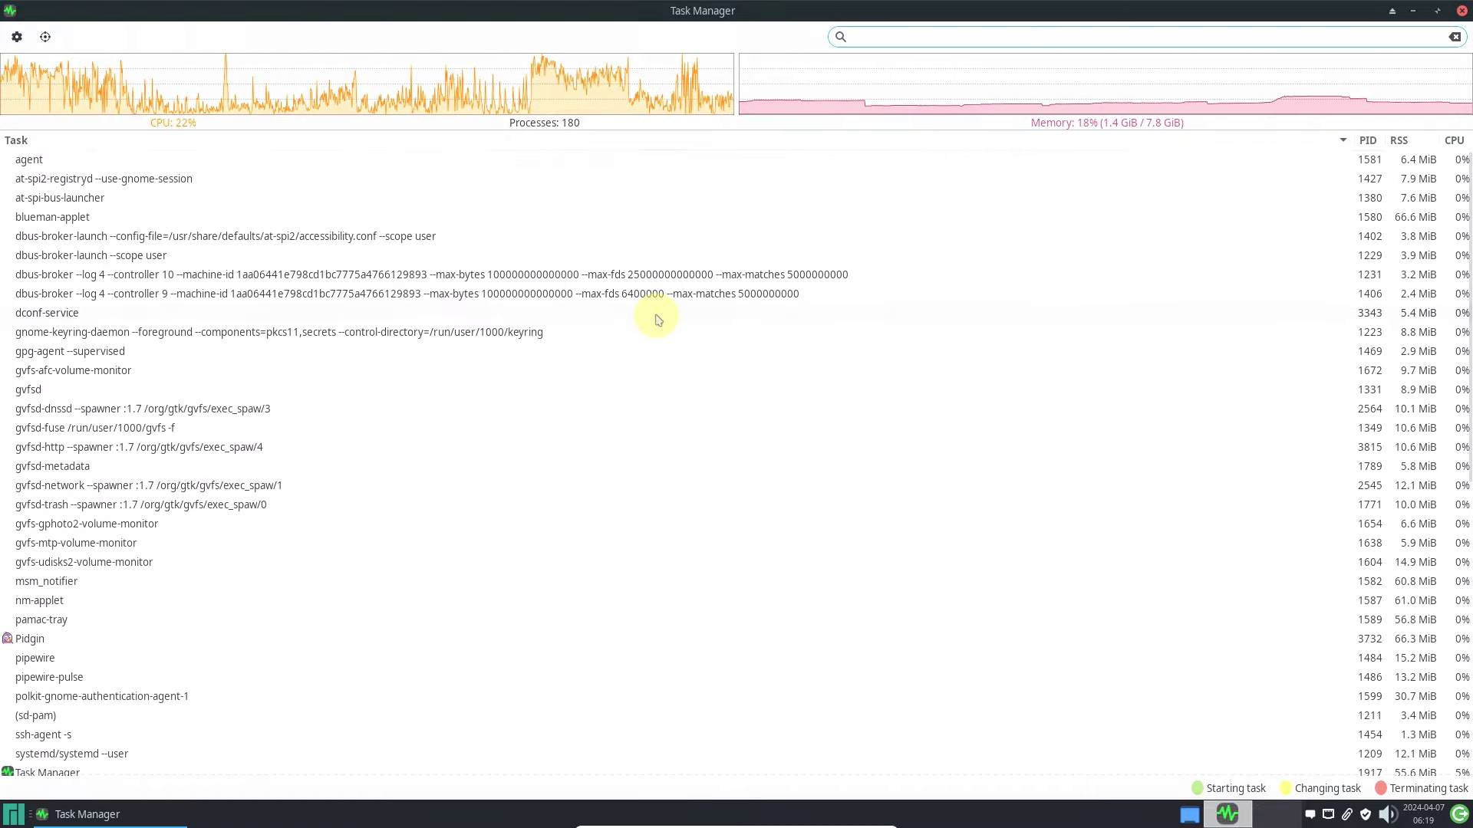
{"action": "left_click", "coordinate": [1463, 11]}
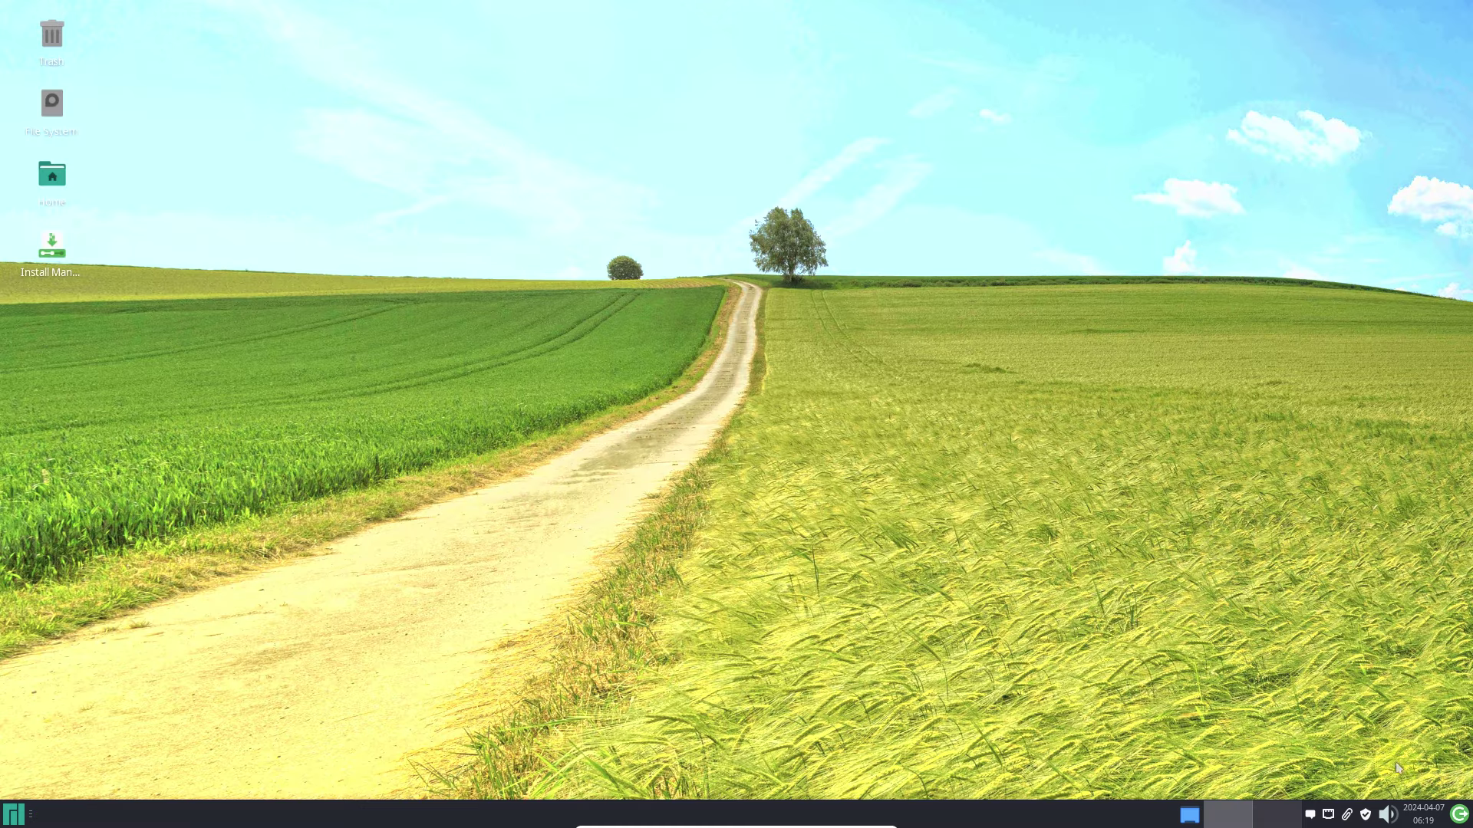
- Leave the desktop session for the login screen and view its accessibility options
{"action": "left_click", "coordinate": [1459, 813]}
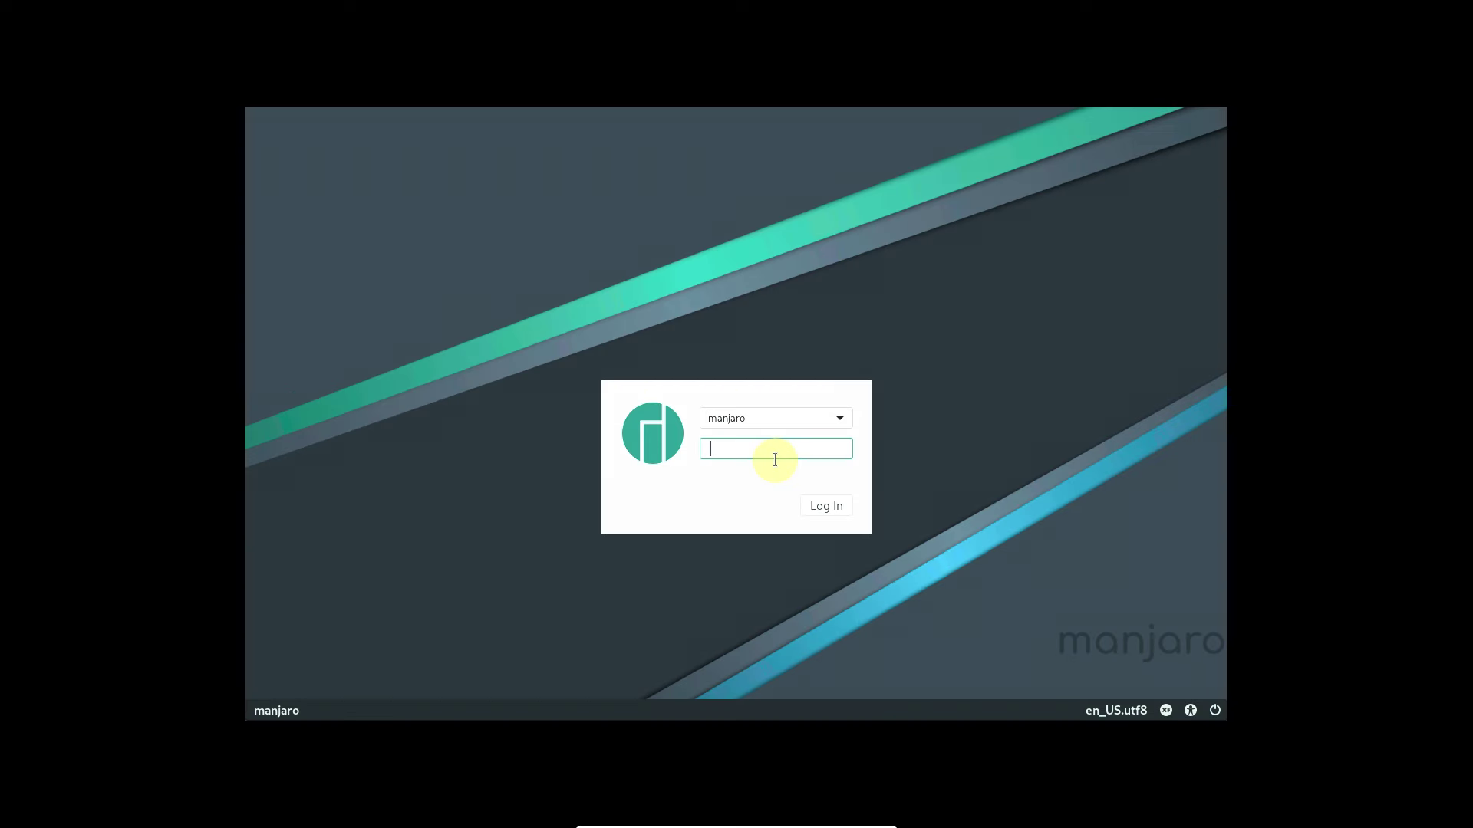
{"action": "left_click", "coordinate": [1189, 713]}
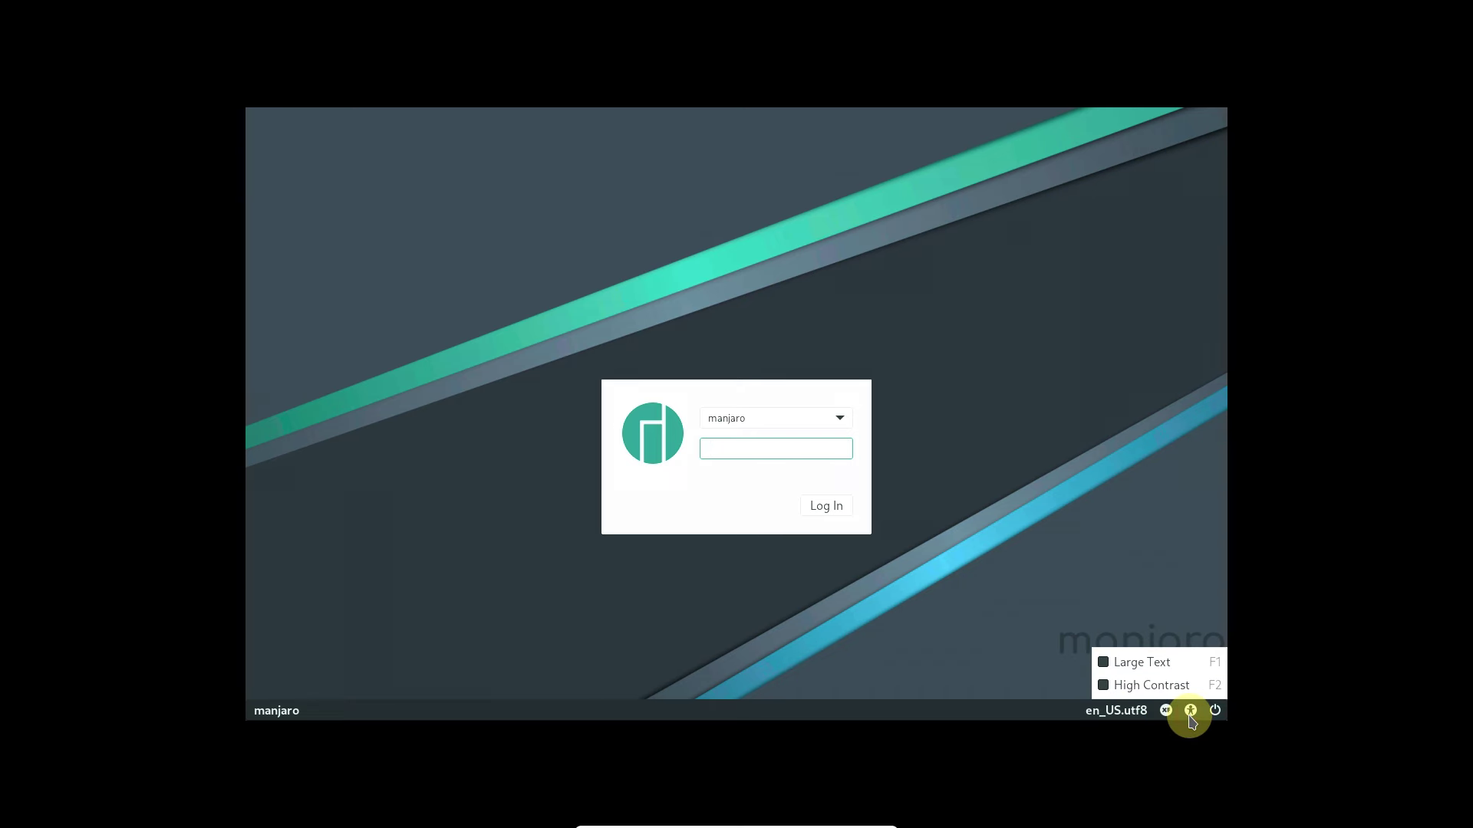
{"action": "left_click", "coordinate": [1189, 716]}
- Shut down the system from the login screen
{"action": "left_click", "coordinate": [1213, 713]}
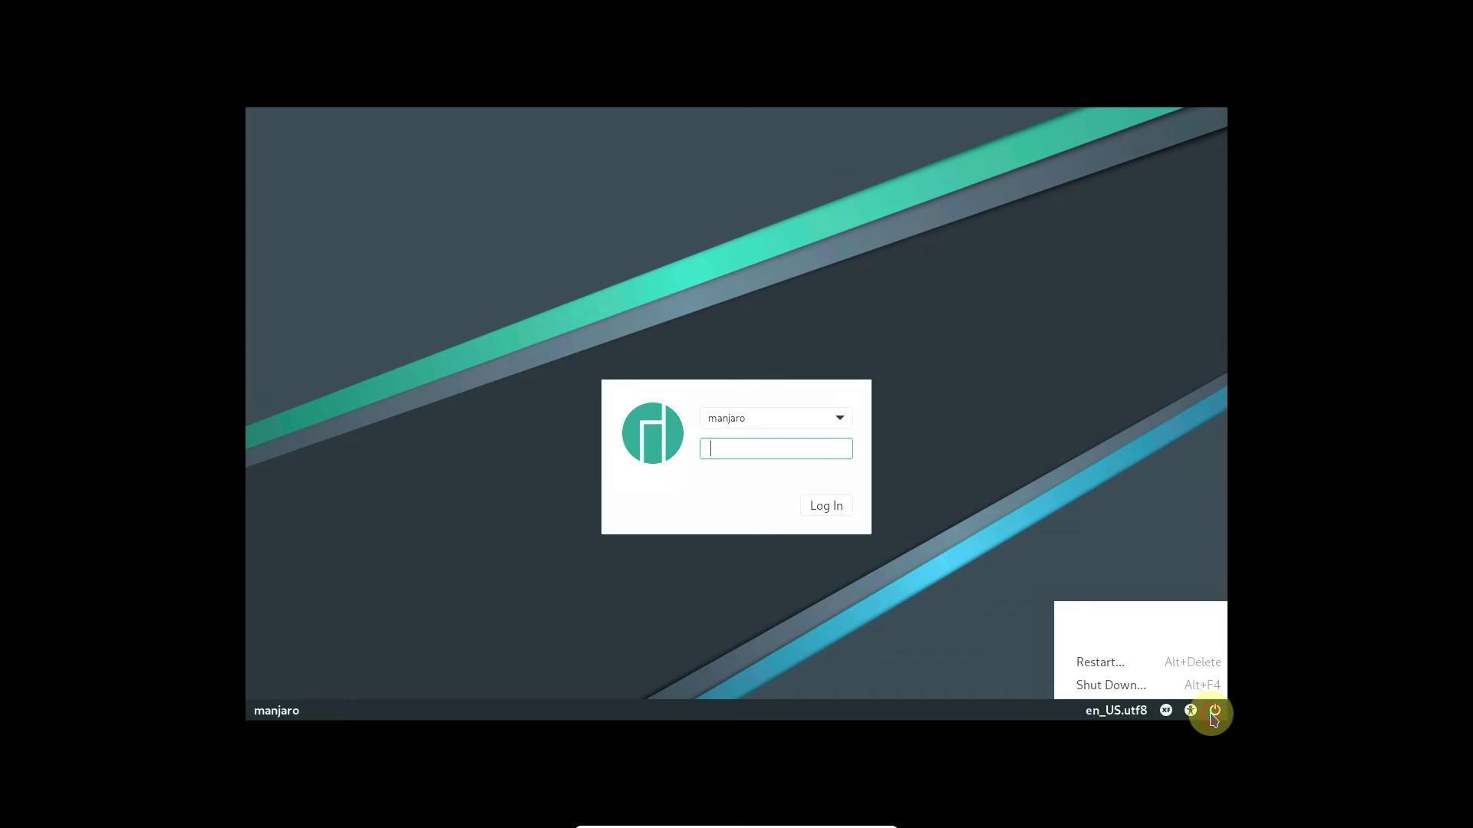
{"action": "mouse_move", "coordinate": [1220, 713]}
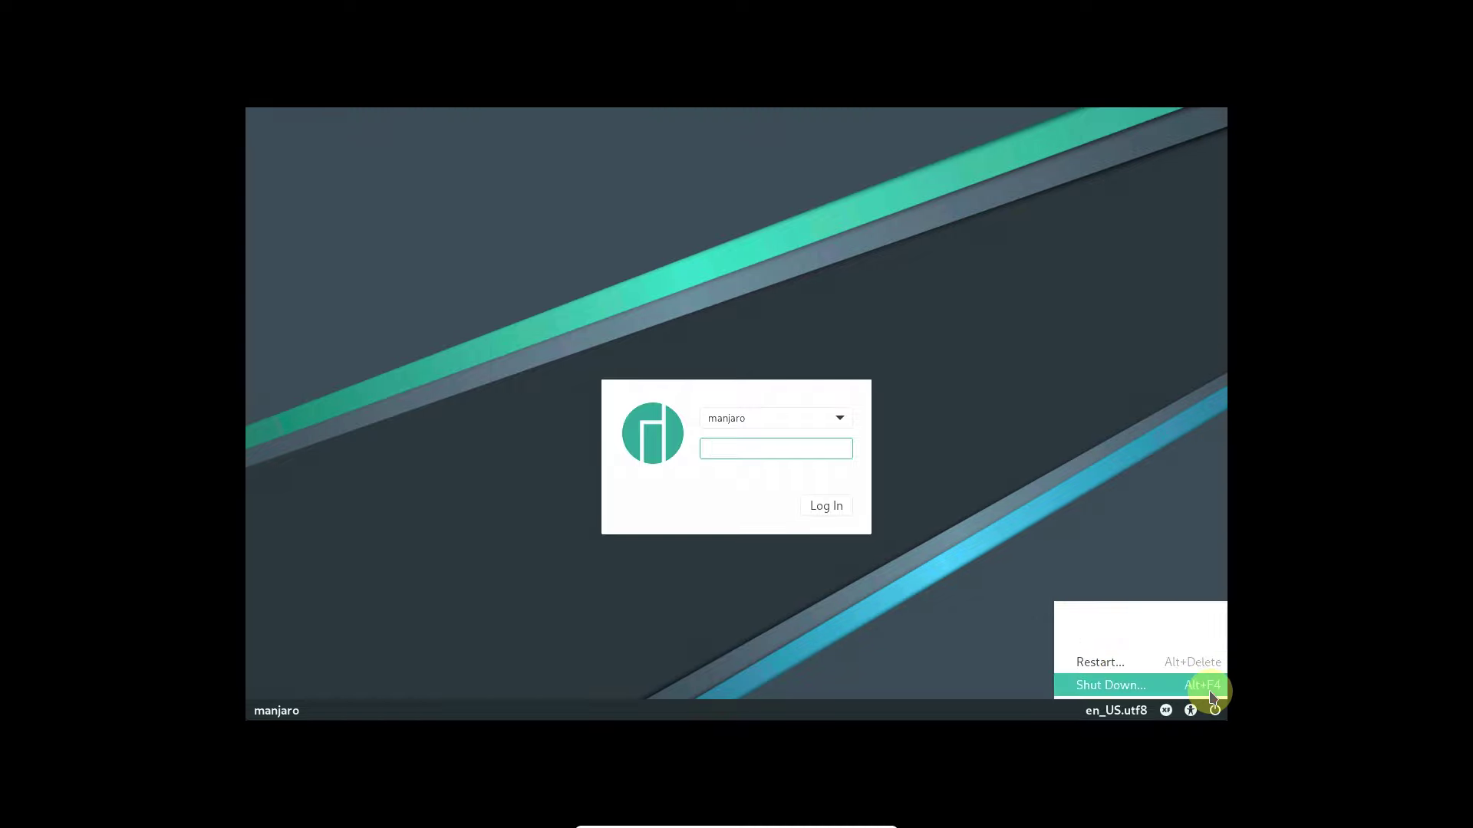
{"action": "left_click", "coordinate": [1210, 689]}
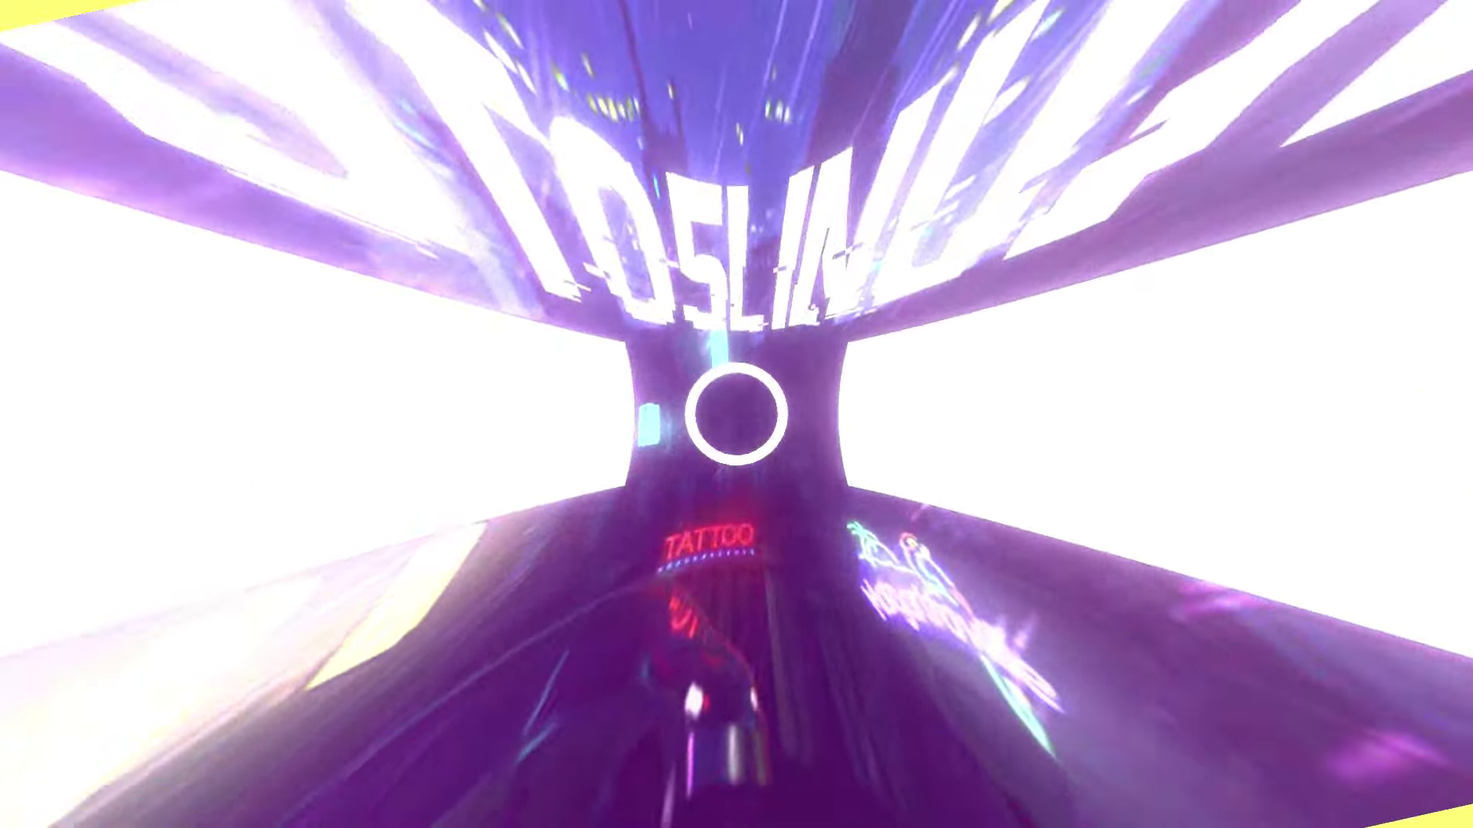